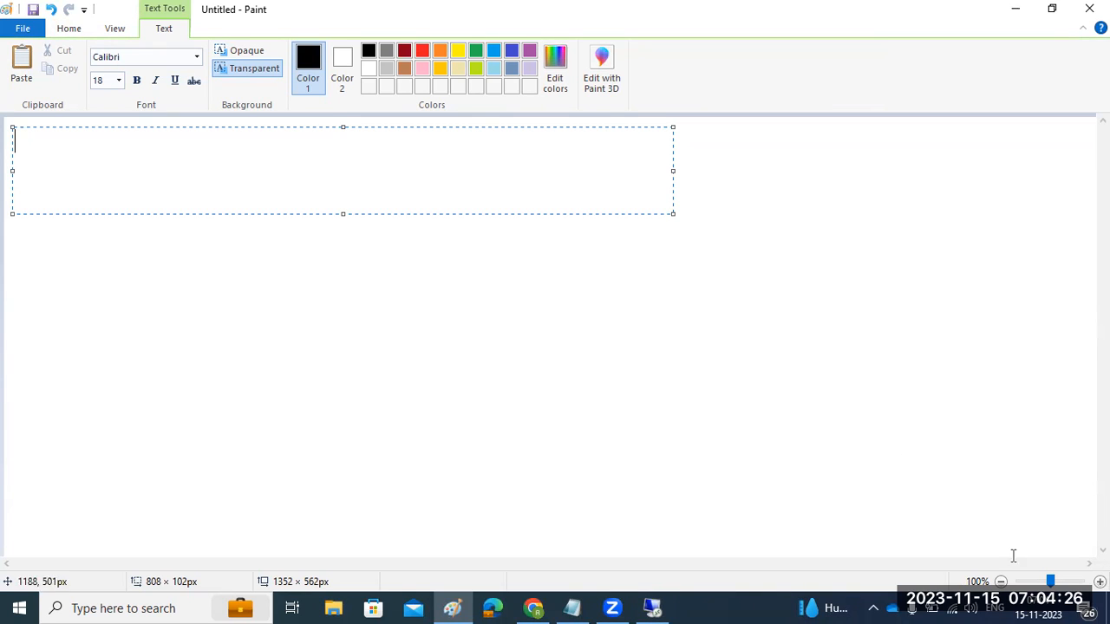
- Switch from the blank Paint canvas to the remote SAP Easy Access session
left_click(653, 608)
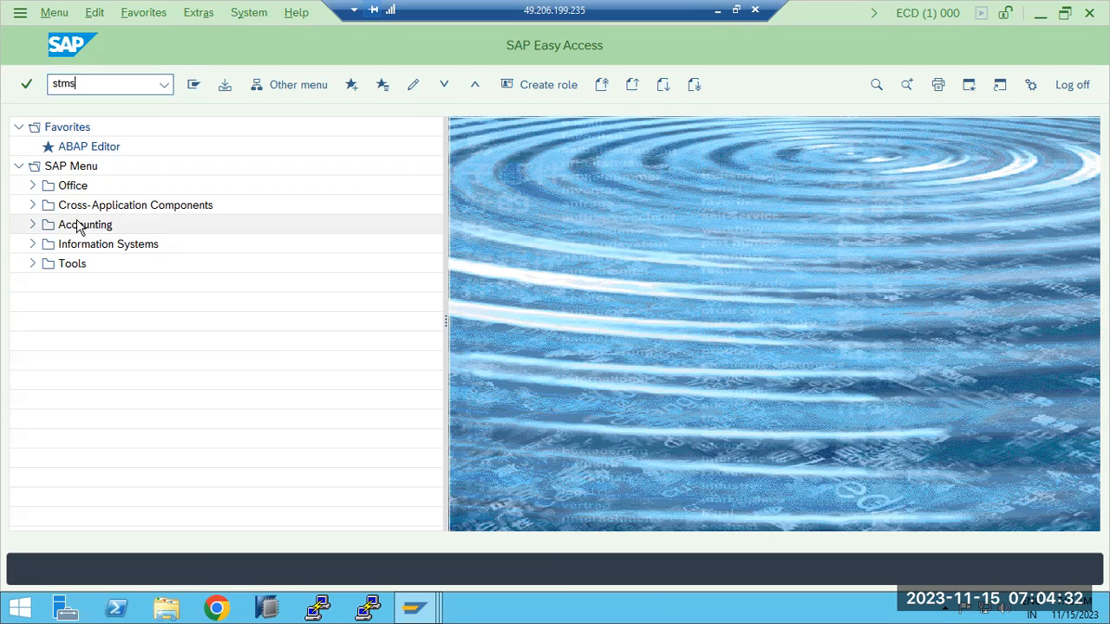
- Run STMS and check the DOMAIN_ECD import overview, which shows a single queue
key("Return")
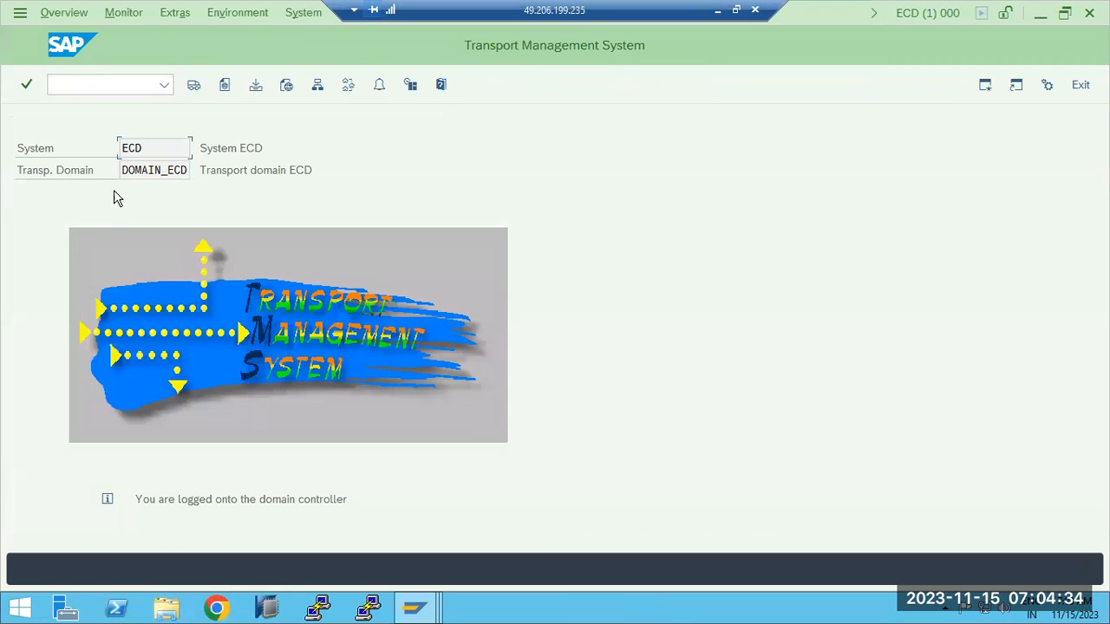
left_click_drag(134, 170, 182, 227)
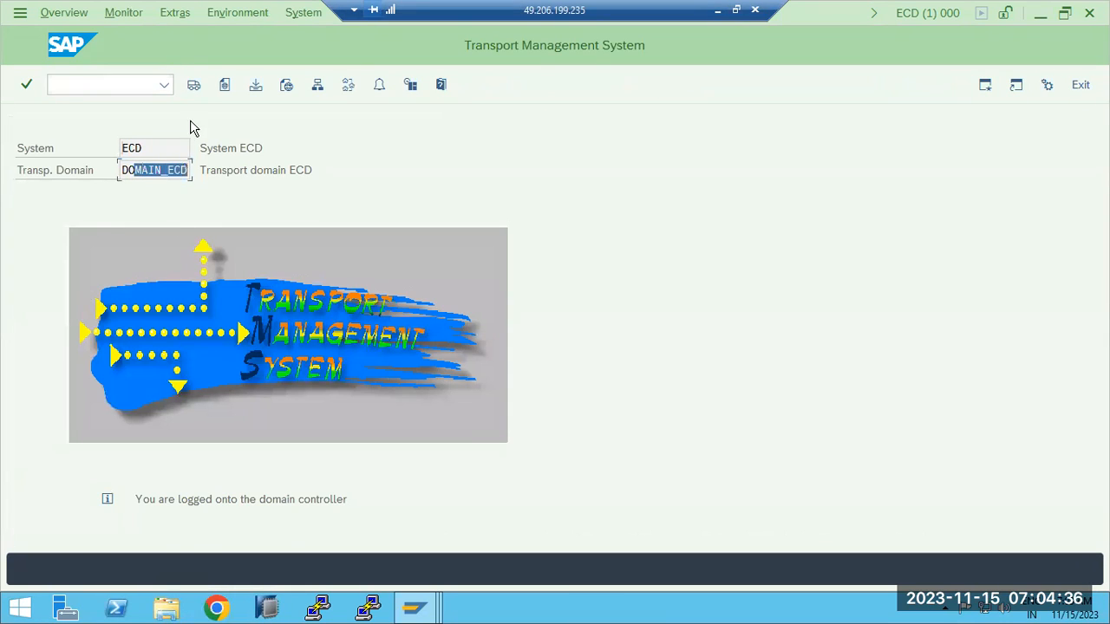
left_click(193, 87)
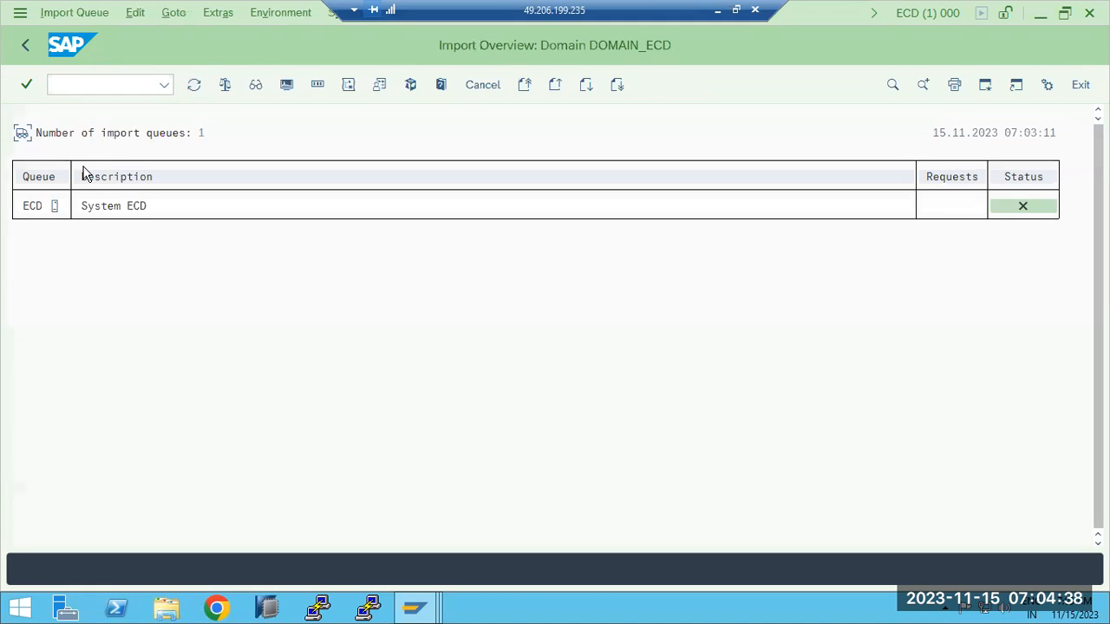
left_click(27, 49)
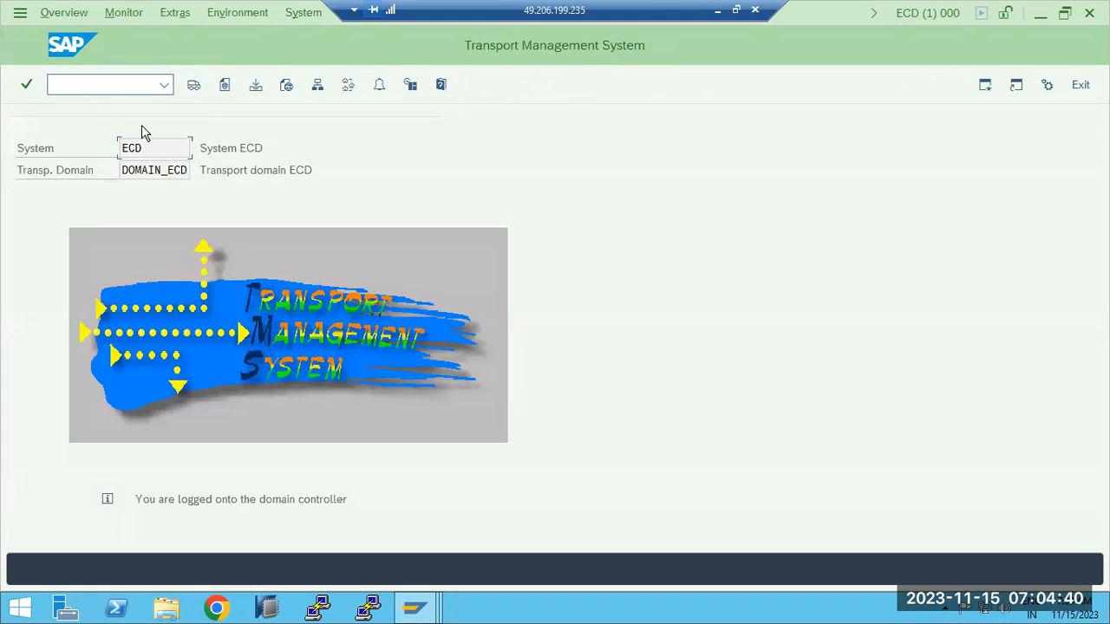
- Check the system overview, confirming DOMAIN_ECD contains only system ECD
left_click(319, 84)
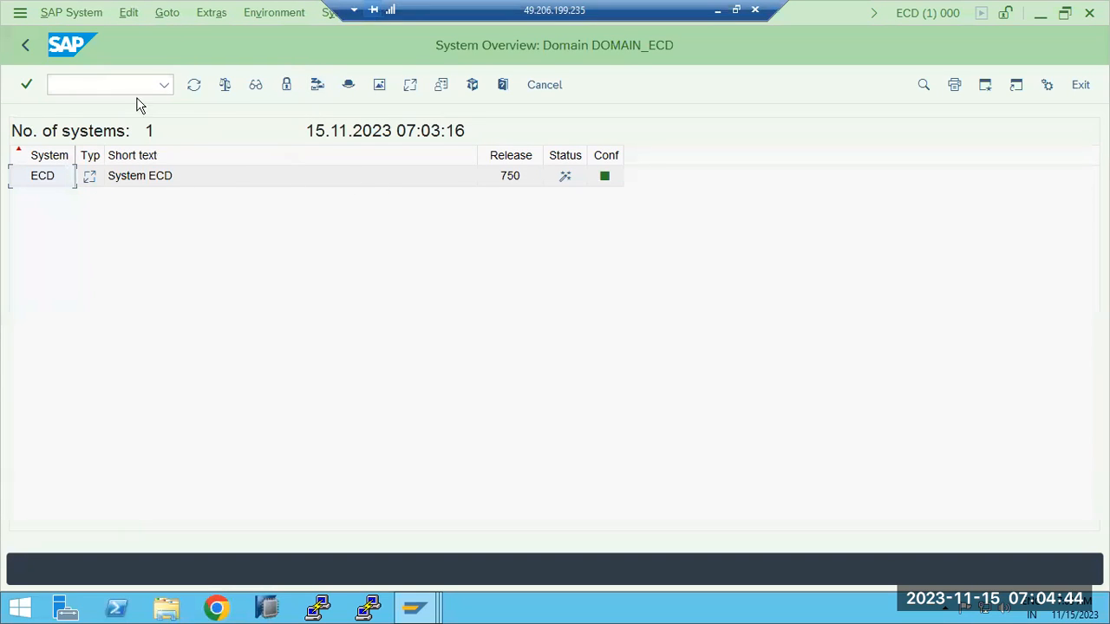
left_click(25, 45)
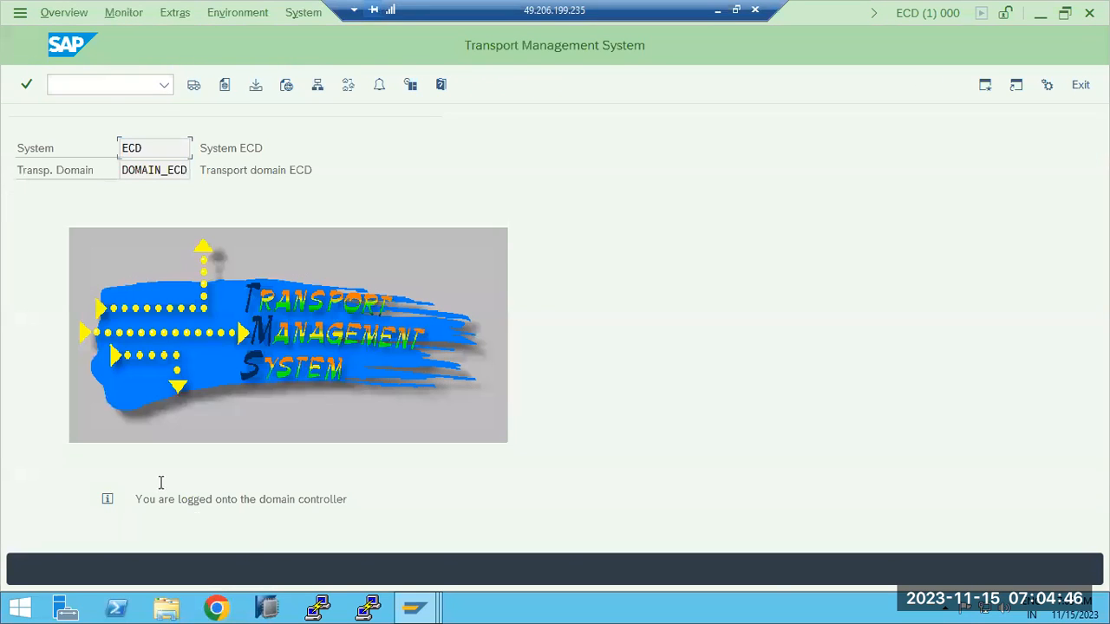
left_click(417, 609)
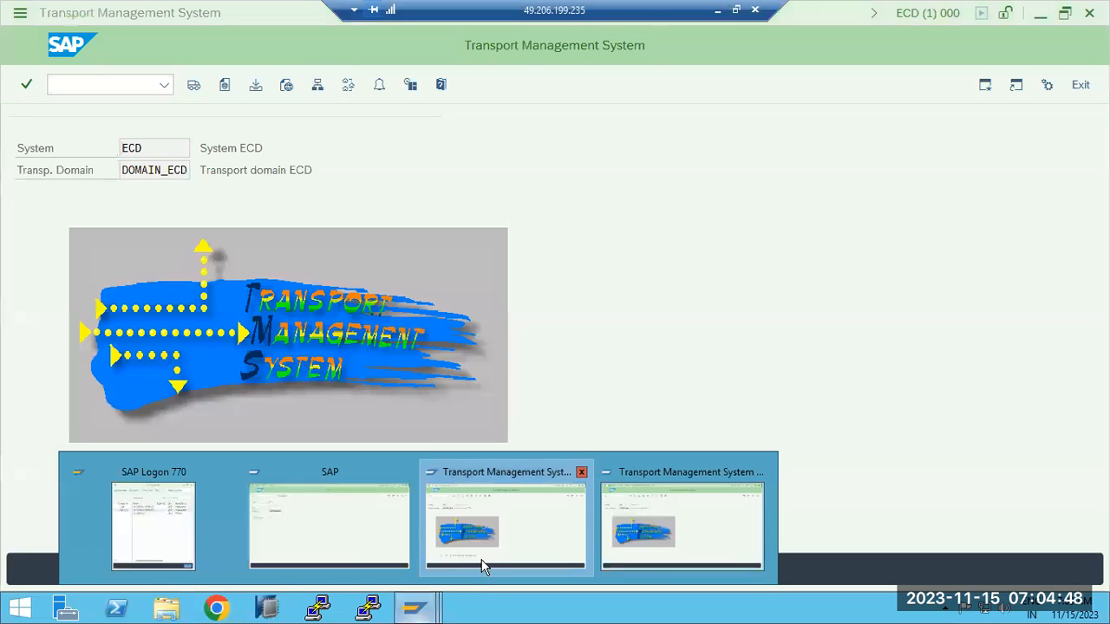
- In the ECP session, refresh the system overview to see ECD and ECP both listed in DOMAIN_ECD
left_click(488, 515)
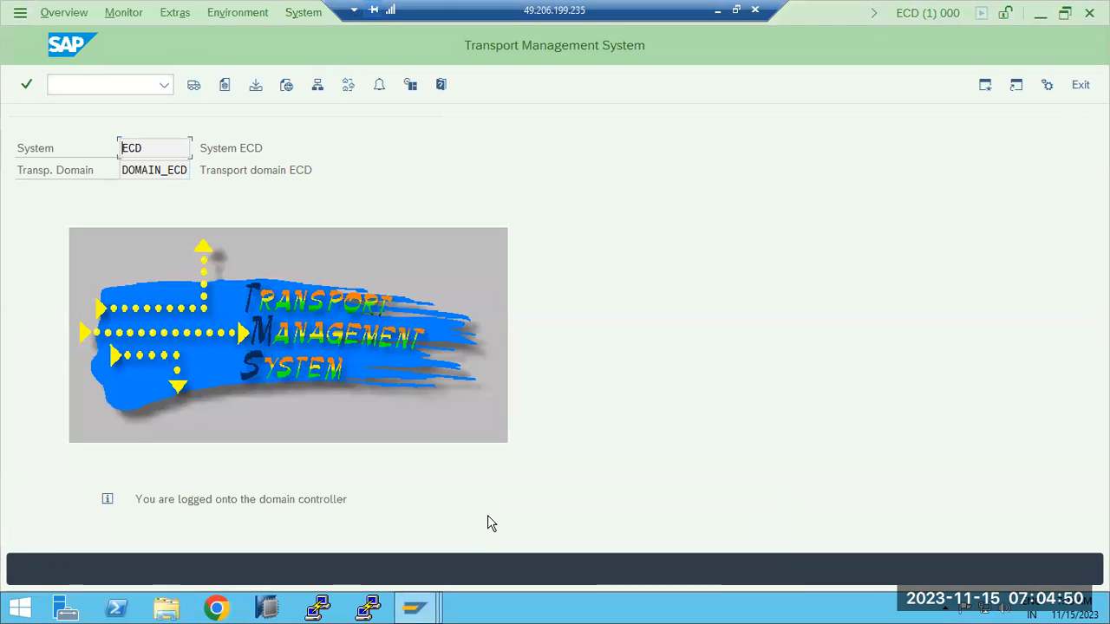
left_click(417, 607)
left_click(647, 543)
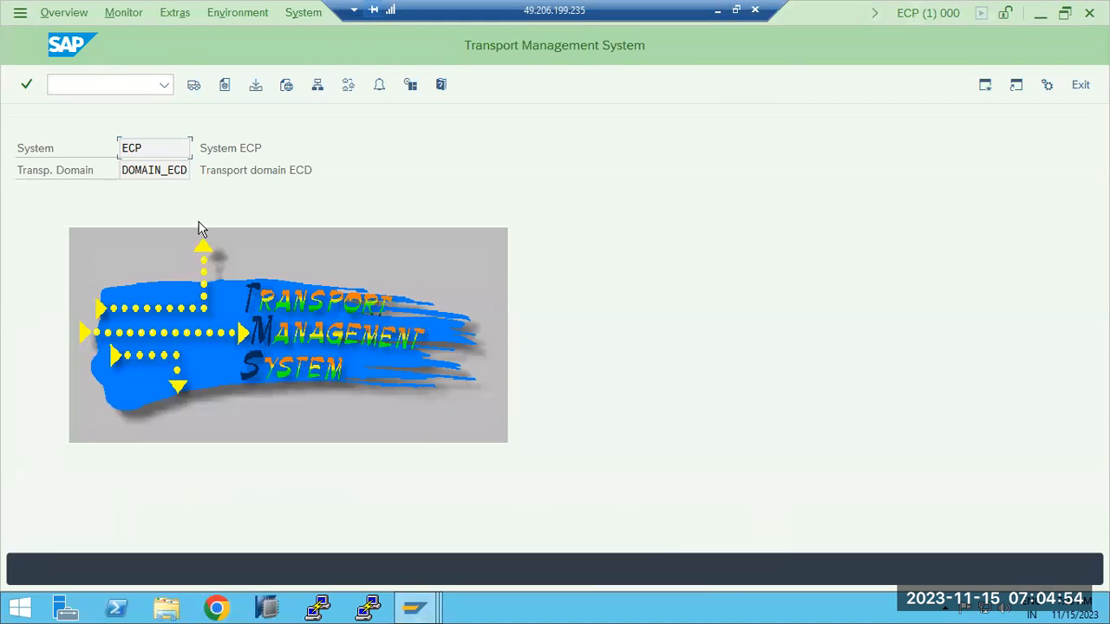
left_click_drag(150, 176, 189, 174)
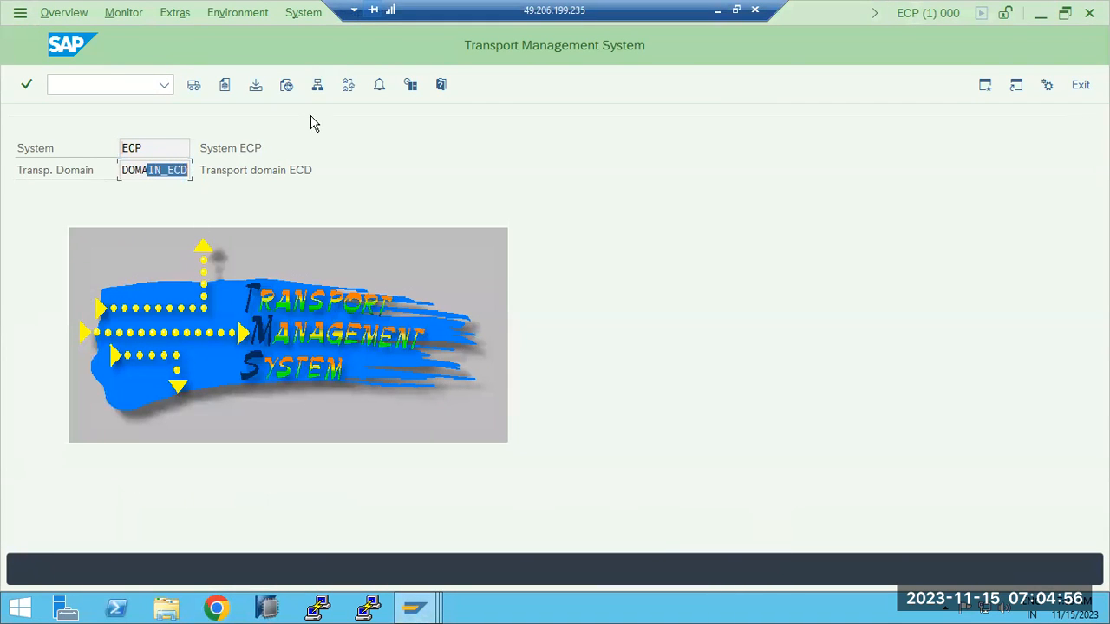
left_click(318, 84)
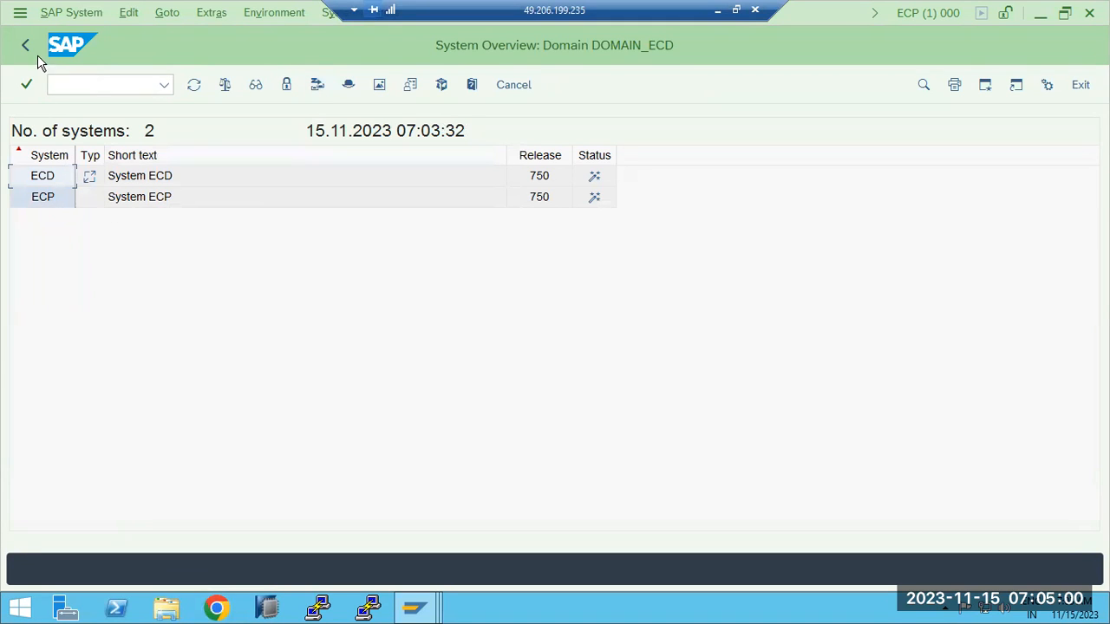
left_click(193, 86)
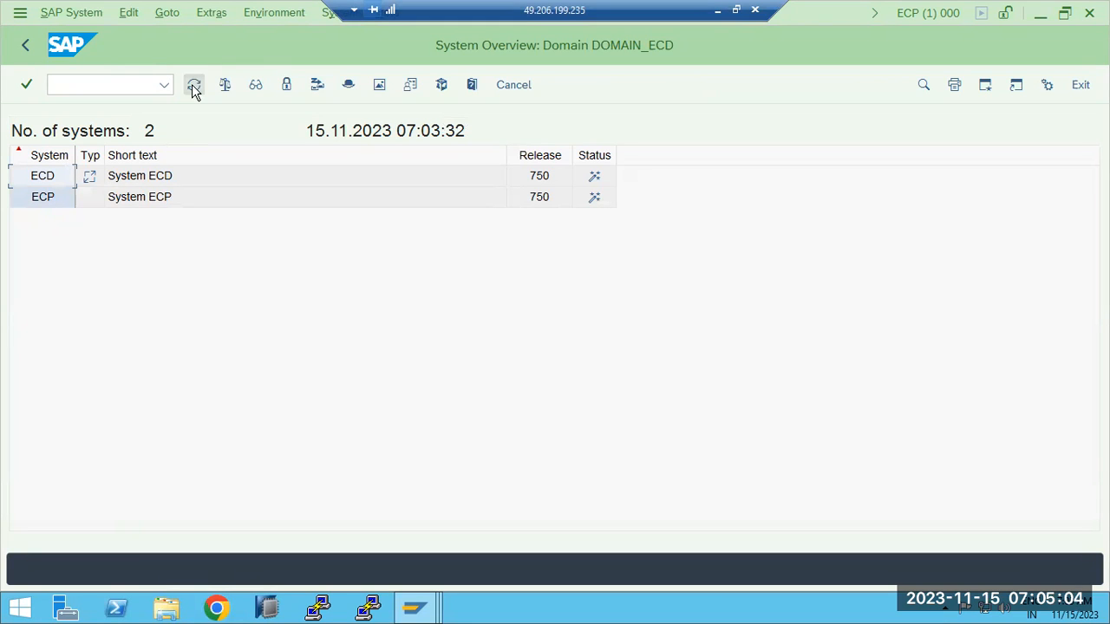
left_click(25, 46)
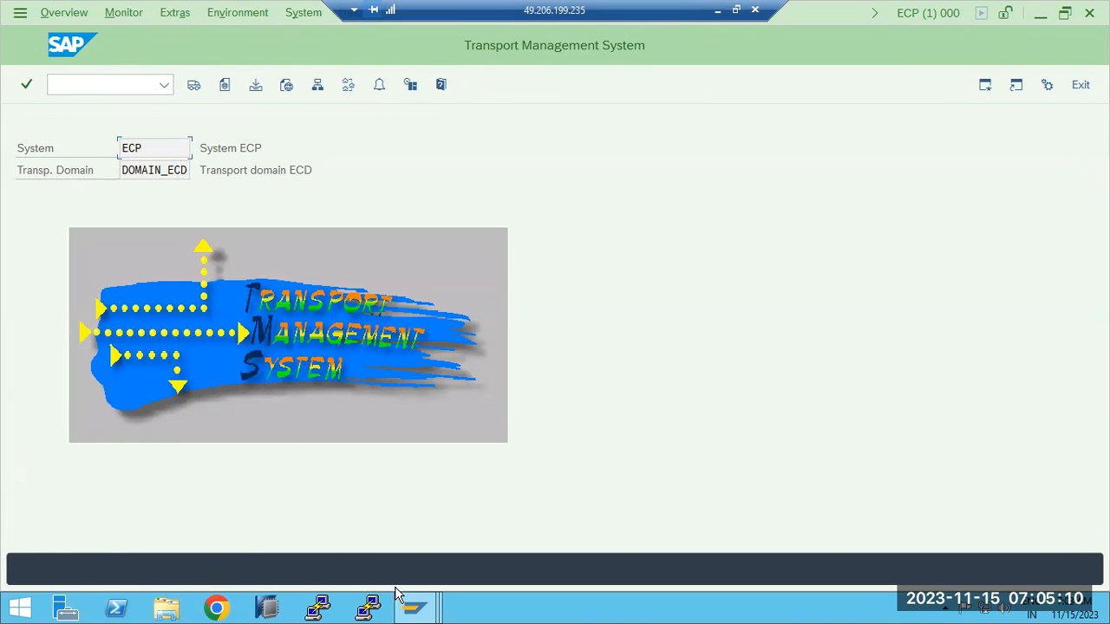
- Delete ECP's TMS configuration via Extras and confirm with Yes
mouse_move(413, 605)
left_click(650, 513)
left_click(174, 14)
left_click(203, 89)
left_click(285, 390)
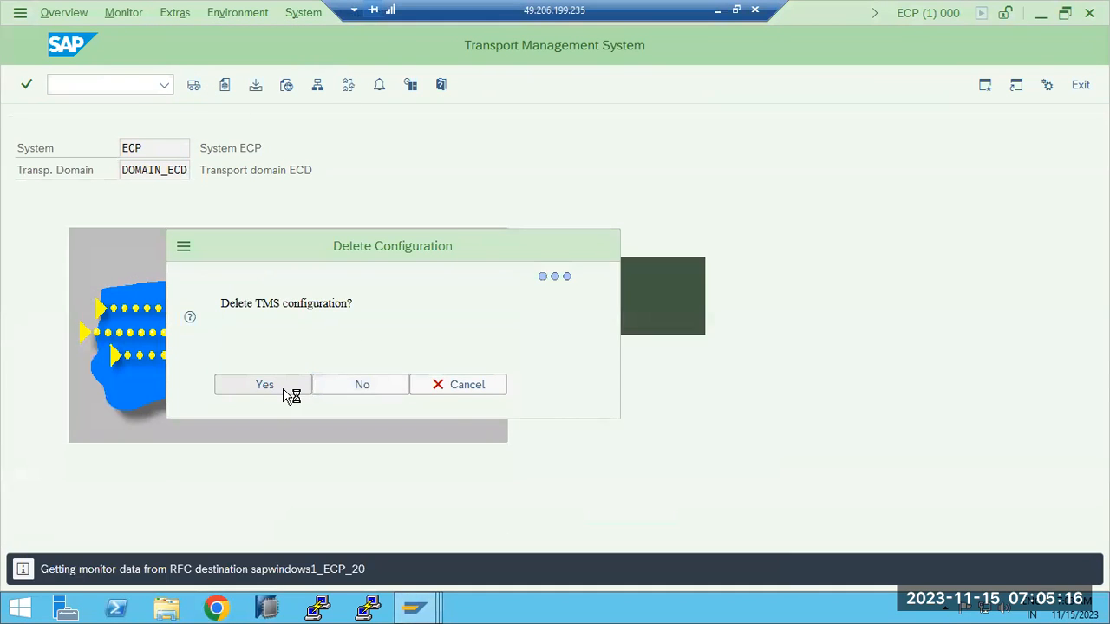
- Save the request to include ECP in DOMAIN_ECD and re-enter the TMSADM password
left_click(401, 519)
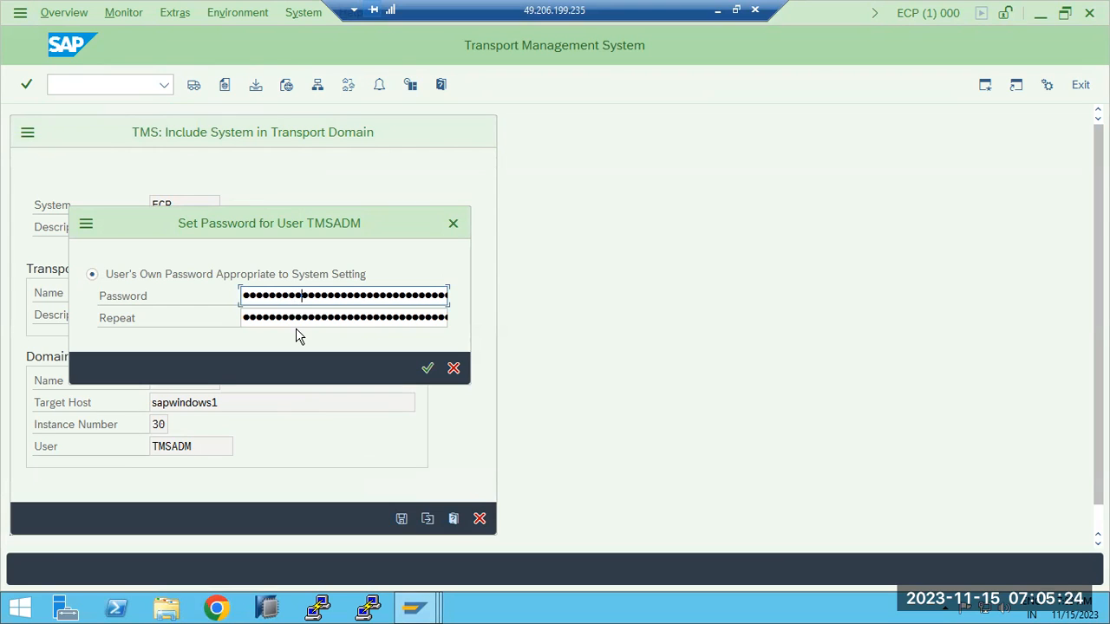
key("Tab")
type("●●●")
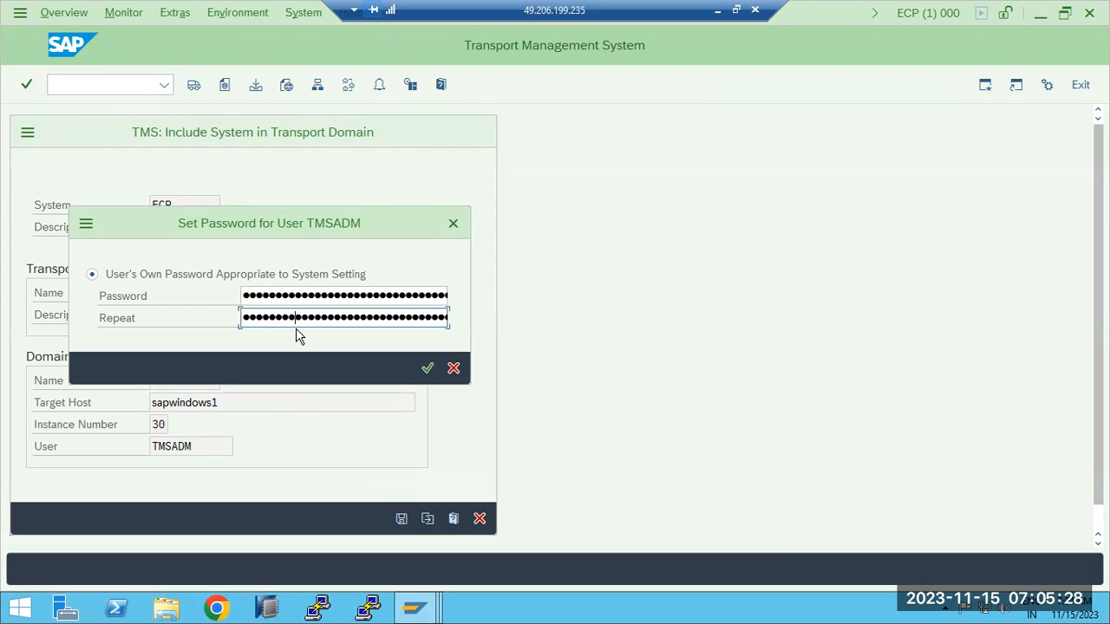
key("Return")
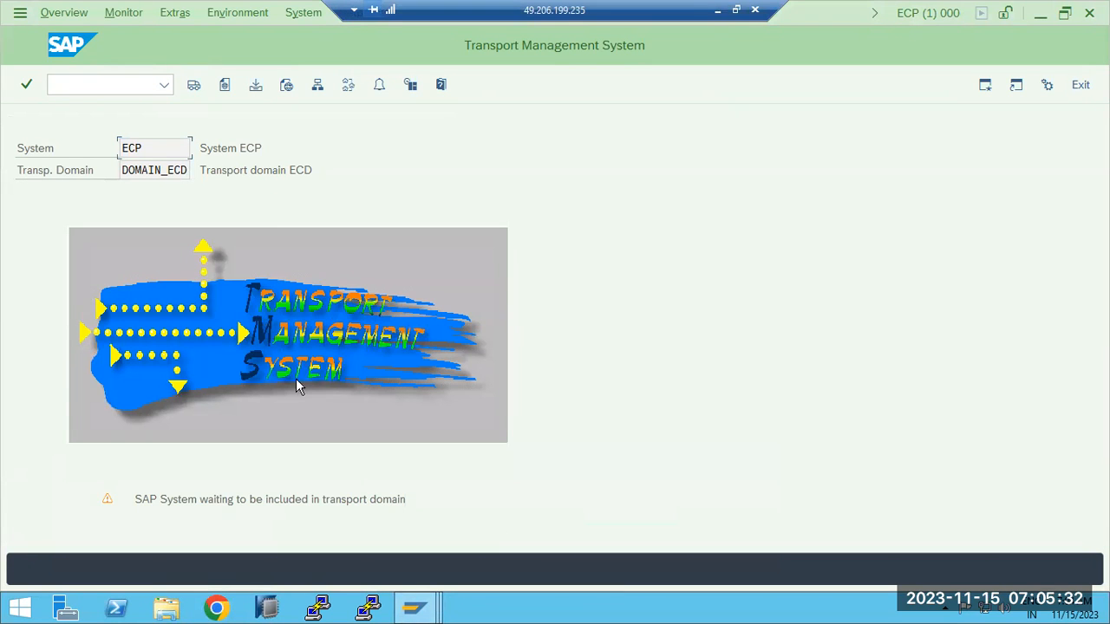
- From ECD's system overview, approve system ECP into DOMAIN_ECD
left_click(415, 607)
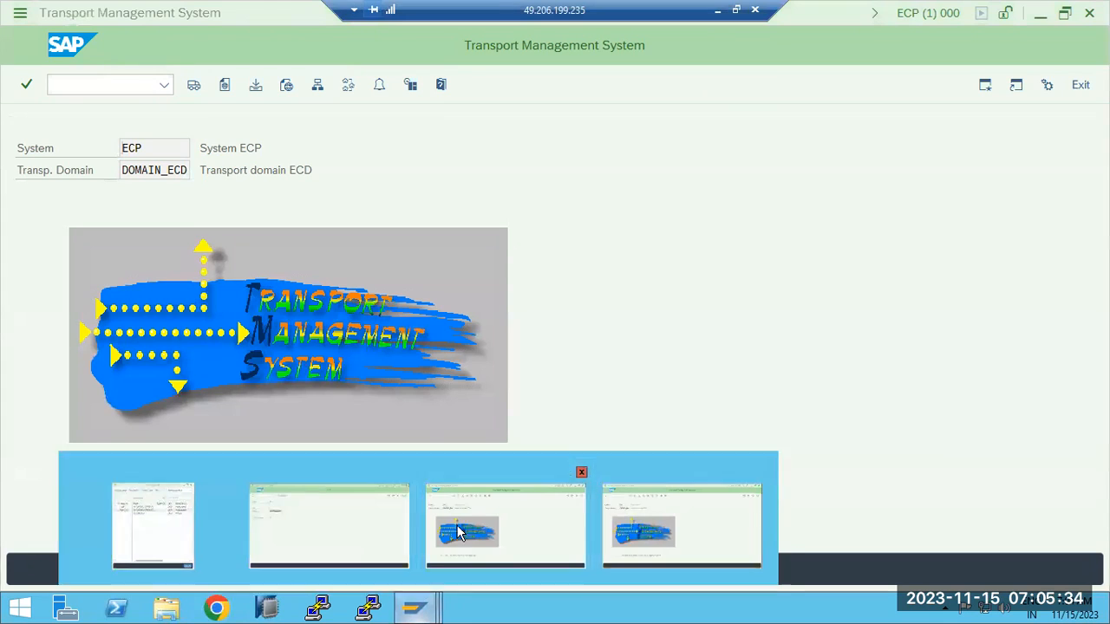
left_click(459, 533)
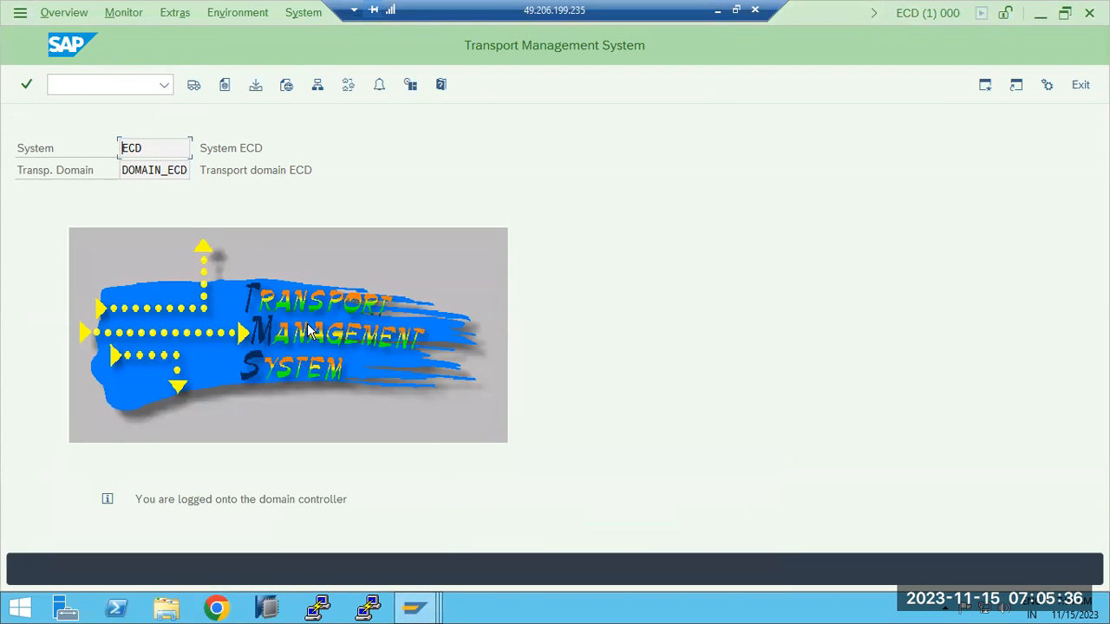
left_click(318, 85)
left_click(57, 200)
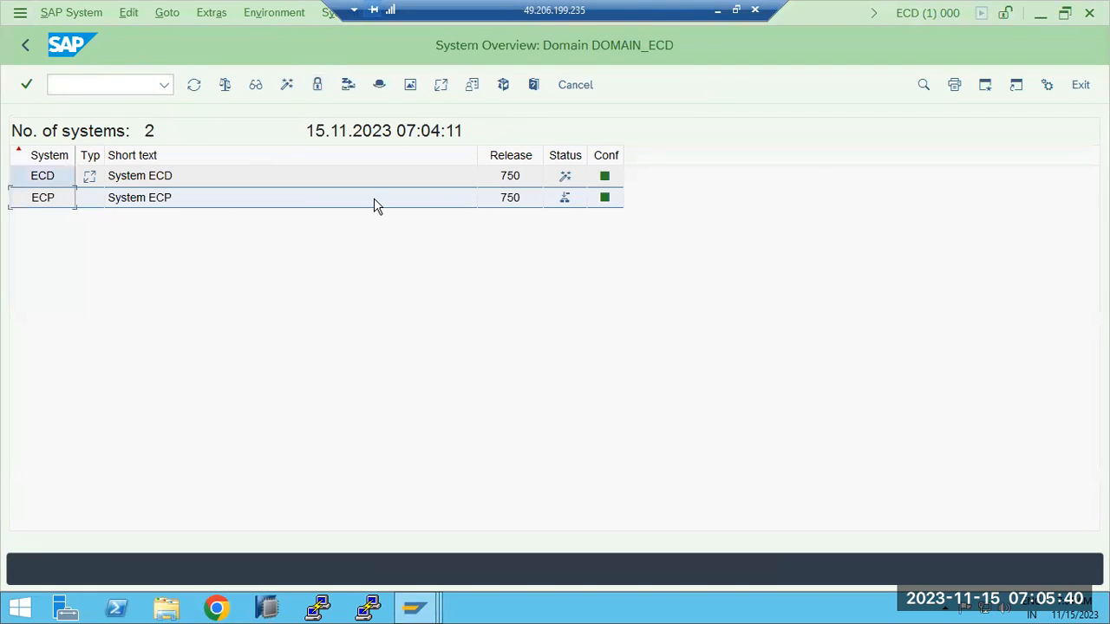
mouse_move(564, 206)
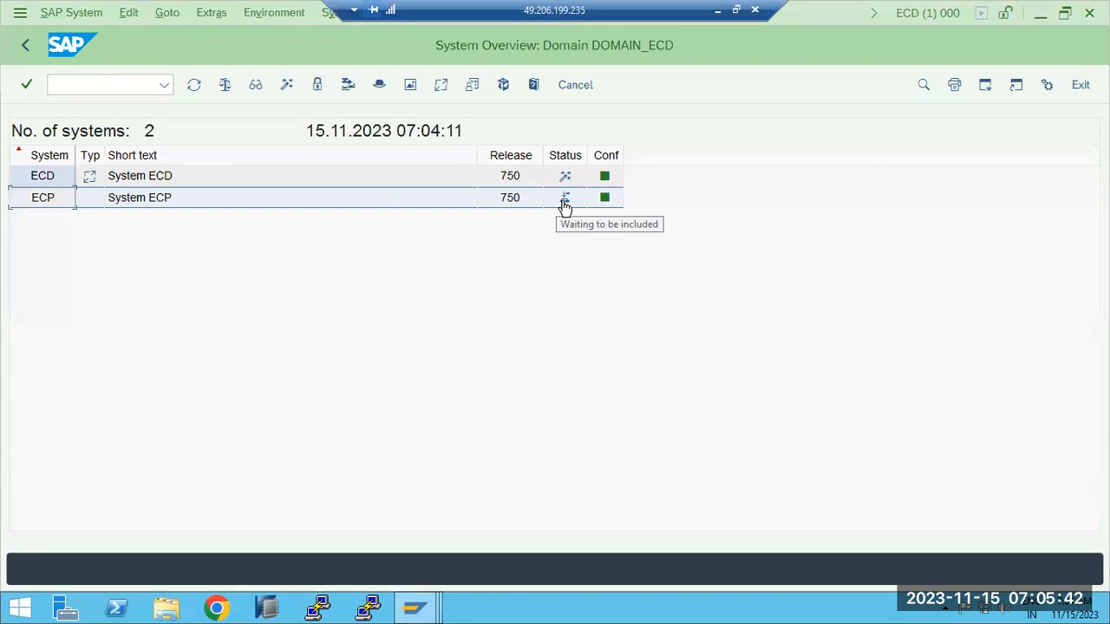
left_click(77, 13)
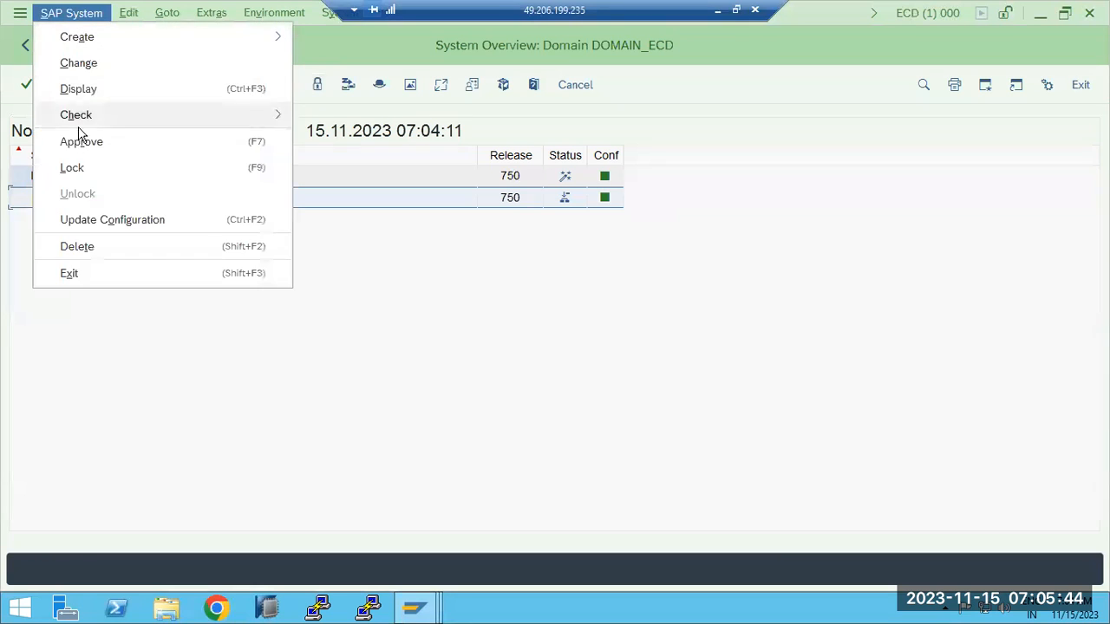
left_click(78, 144)
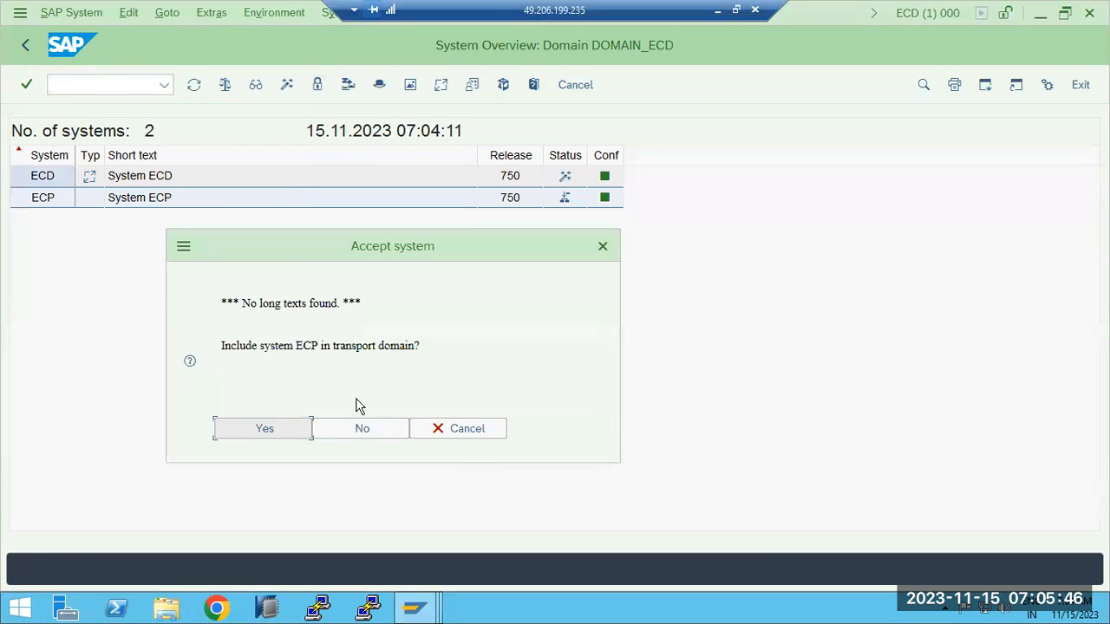
left_click(284, 426)
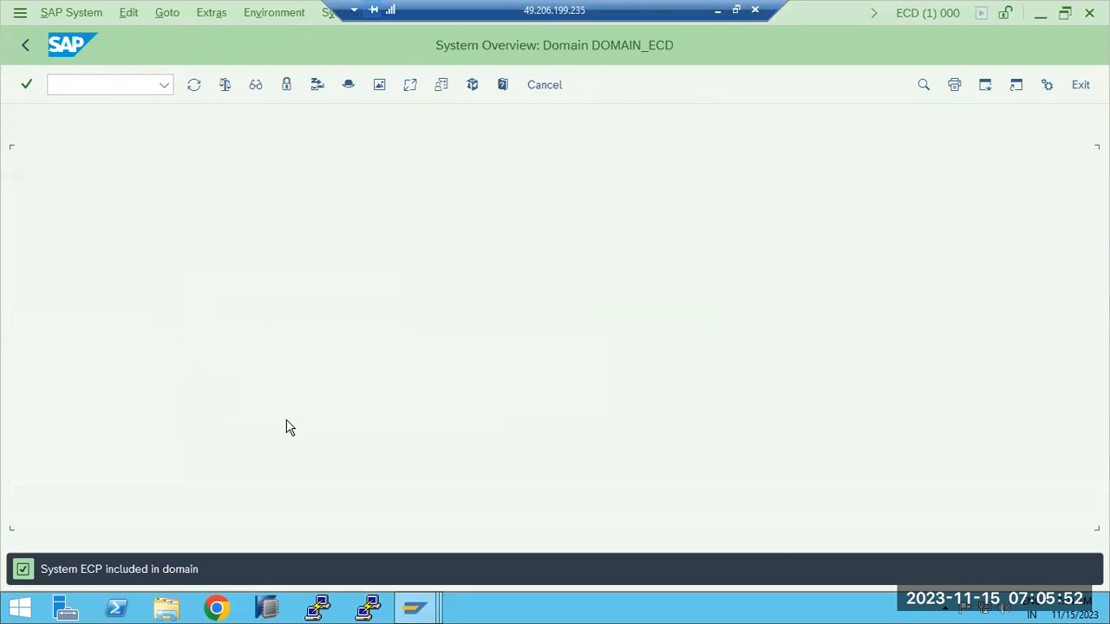
left_click(25, 45)
- Refresh the import overview to confirm ECP's queue holds 21 requests
left_click(193, 85)
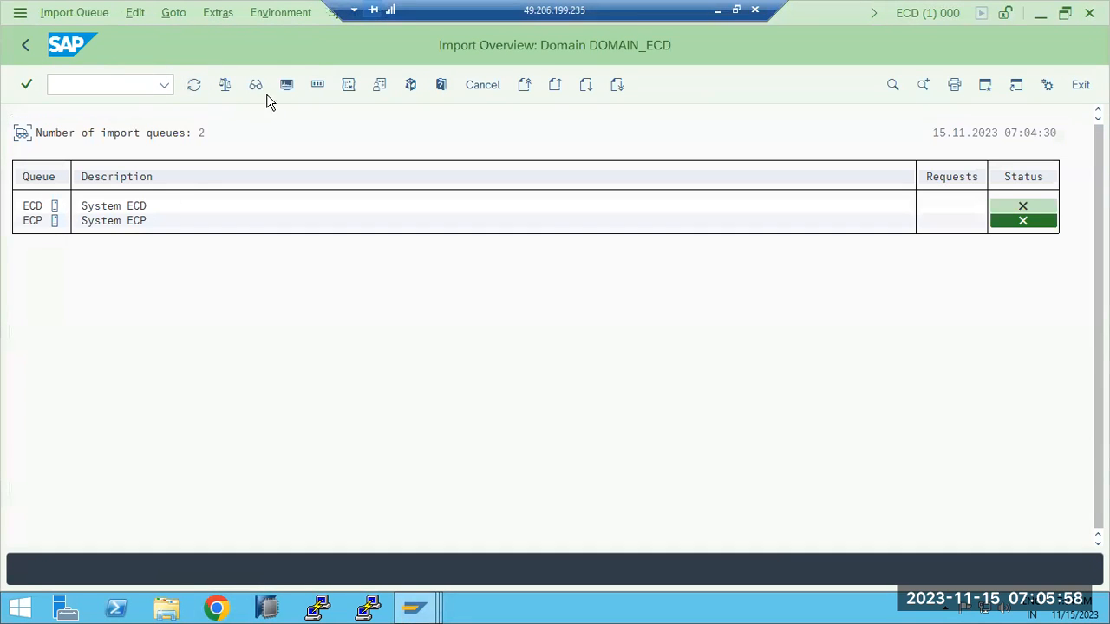
left_click(193, 84)
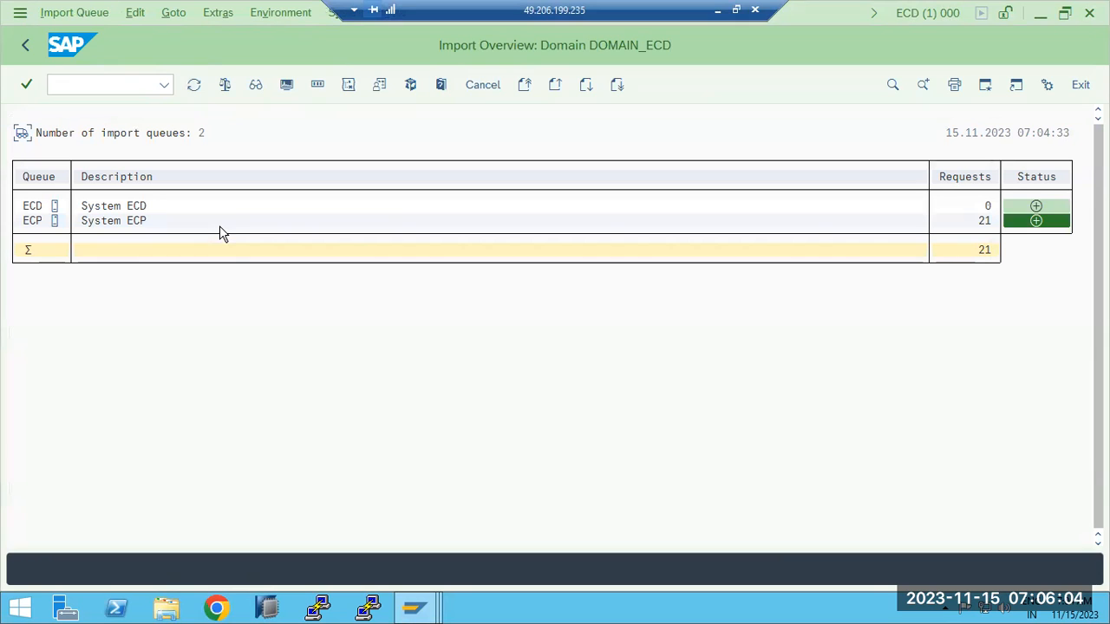
left_click(27, 46)
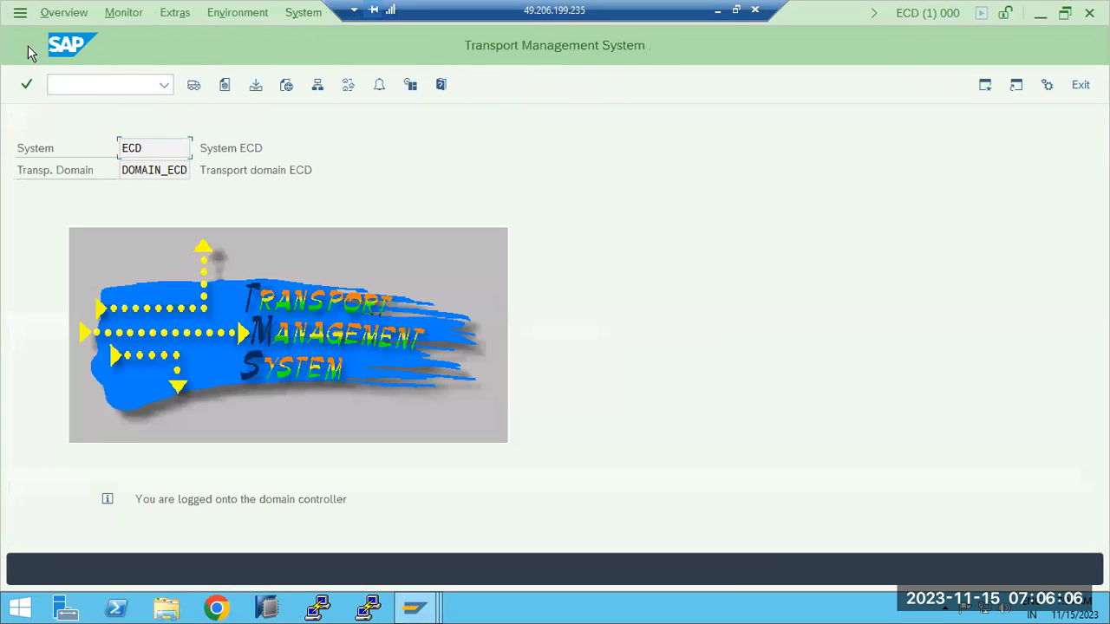
- In change mode, delete system ECQ and its three connections from the transport routes
left_click(347, 90)
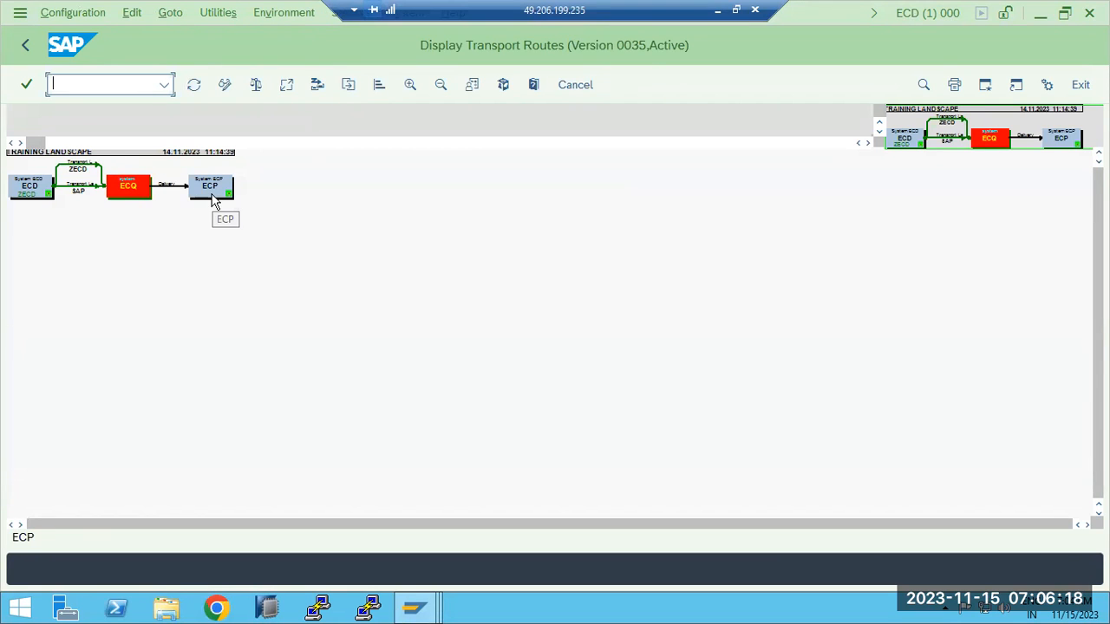
left_click(128, 187)
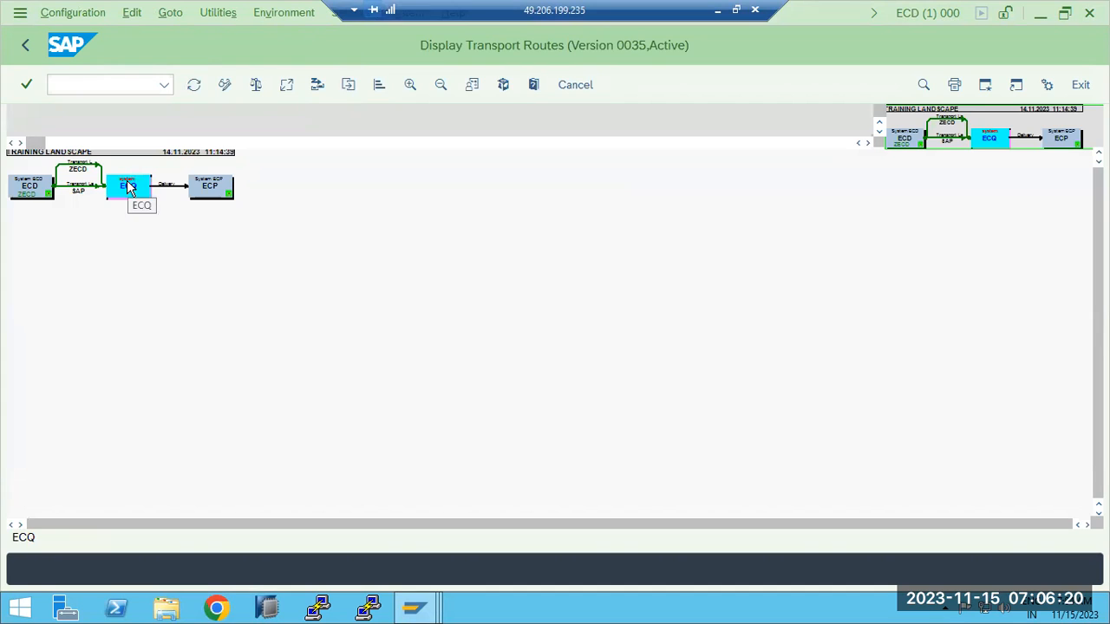
left_click(228, 87)
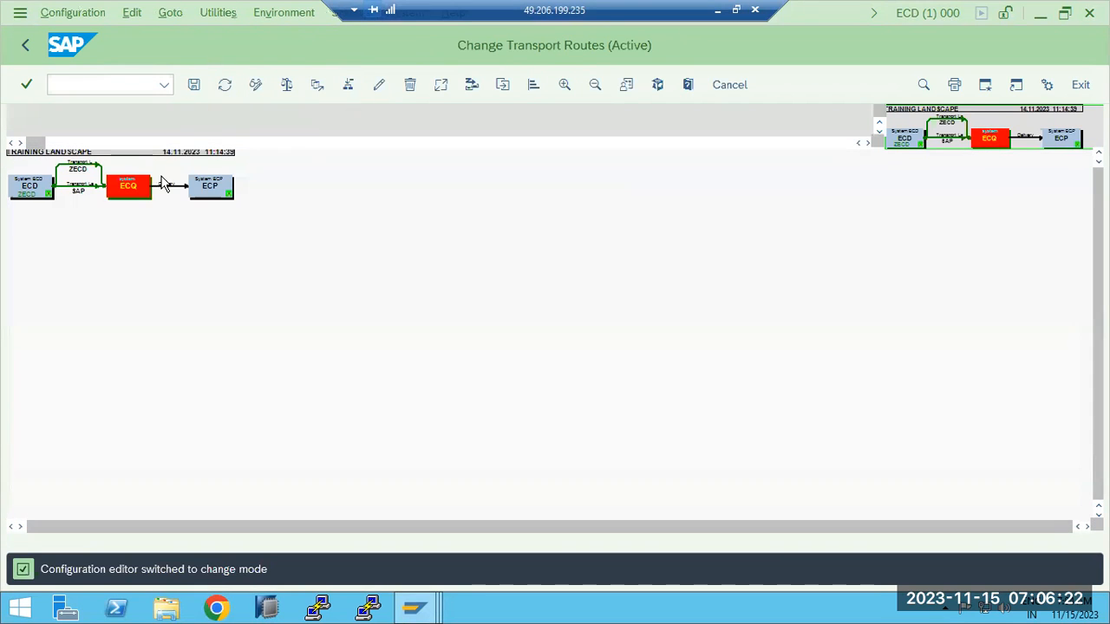
left_click(138, 184)
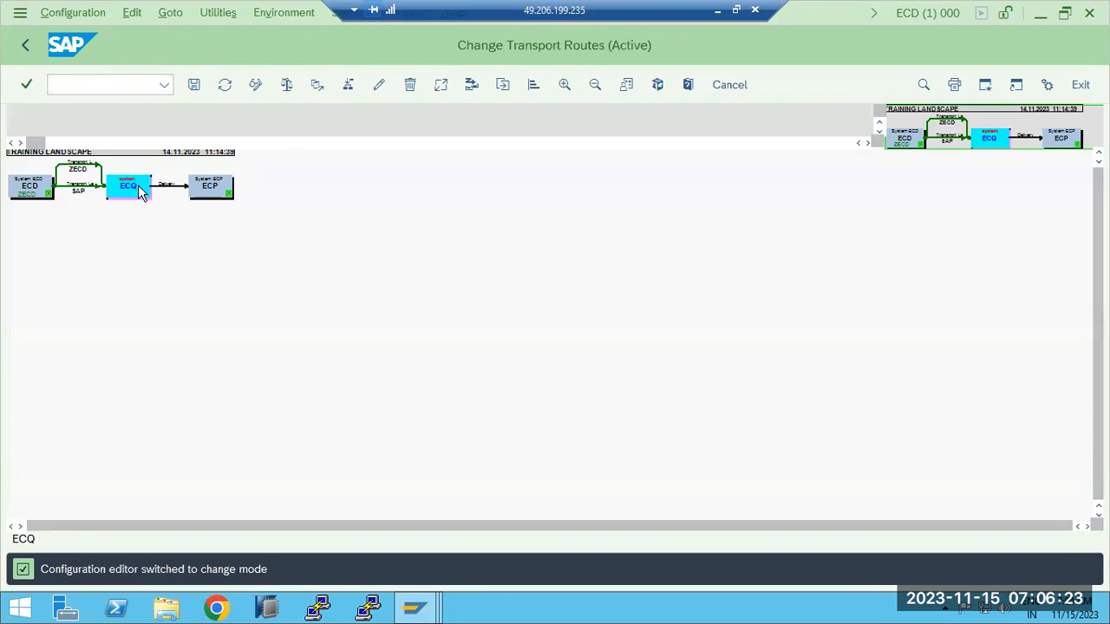
left_click(409, 84)
left_click(271, 158)
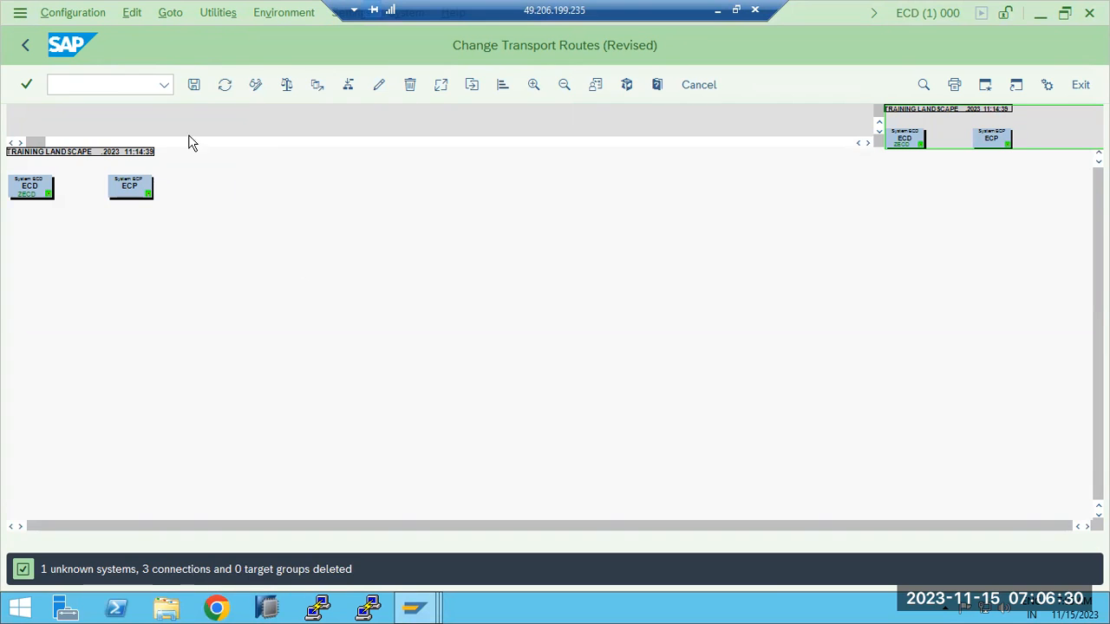
- Save the routes as TRAINING LANDSCAPE, then distribute and activate the configuration
left_click(193, 85)
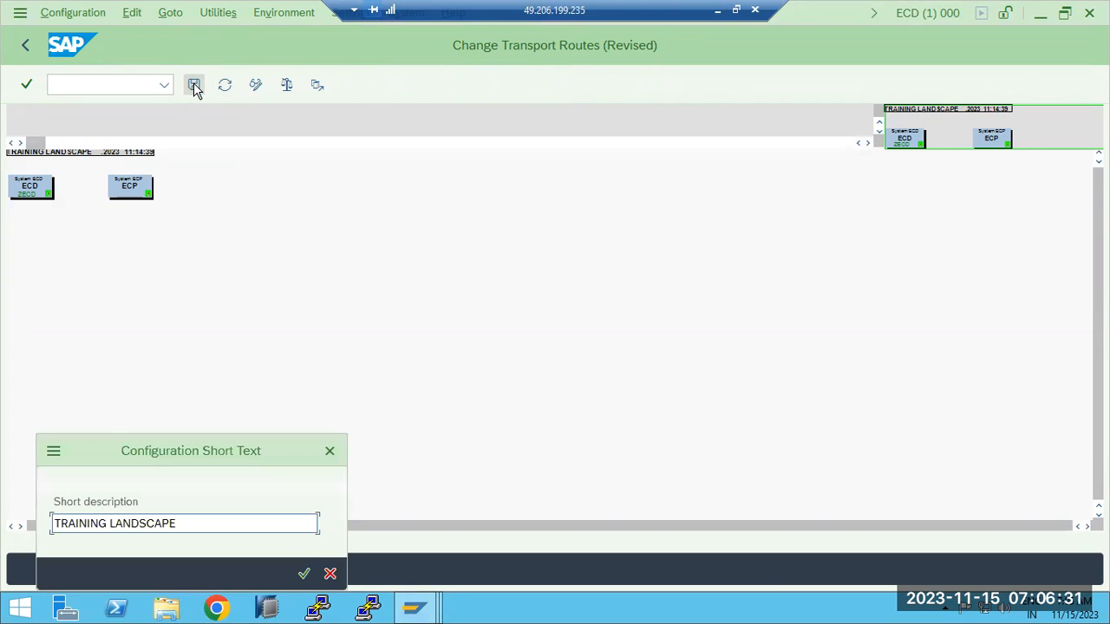
left_click(304, 575)
left_click(274, 388)
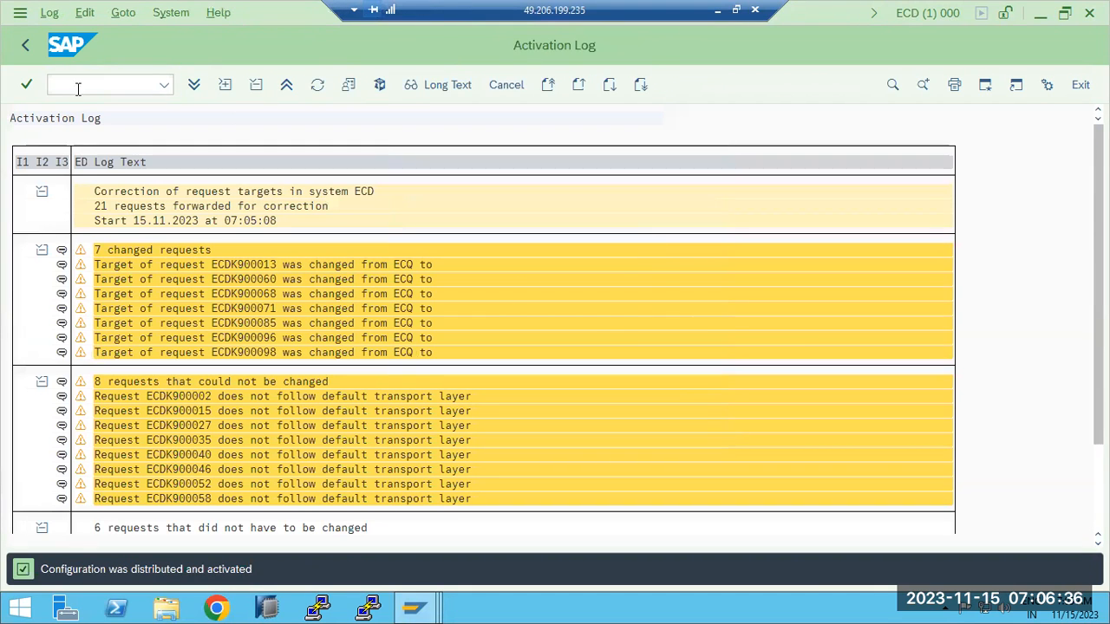
left_click(26, 46)
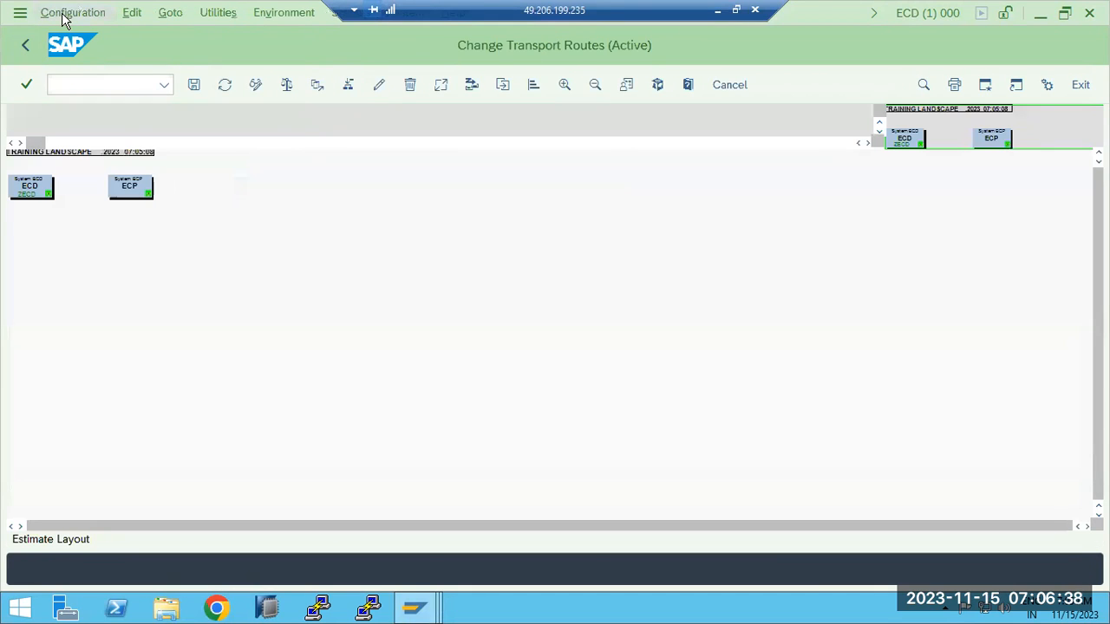
- Apply the standard Development and Production configuration with ECD as development and ECP as production
left_click(64, 16)
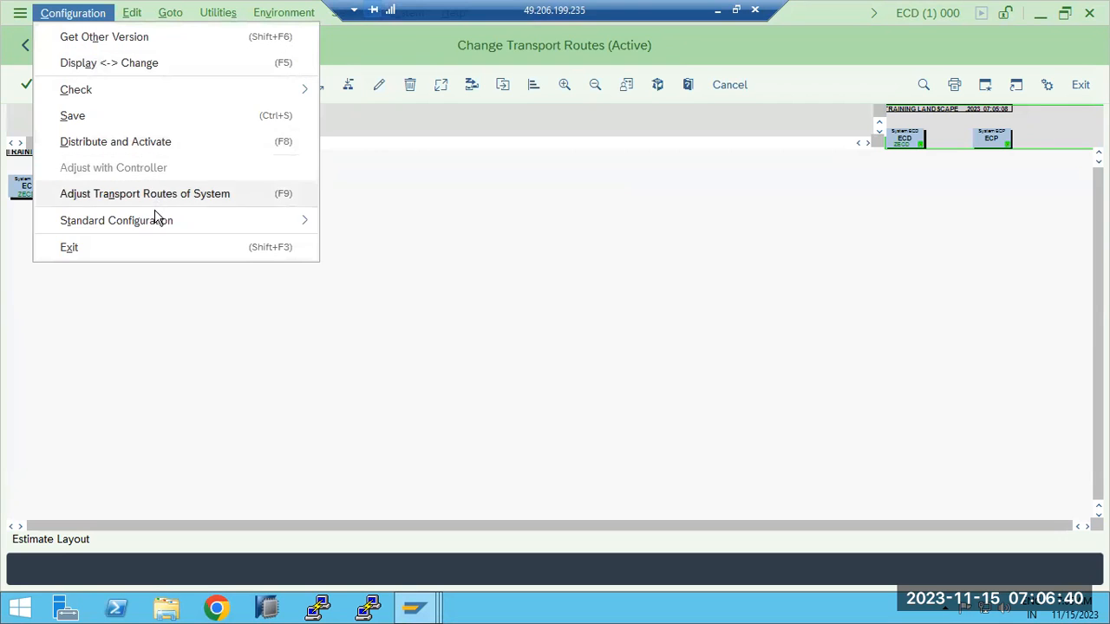
mouse_move(156, 227)
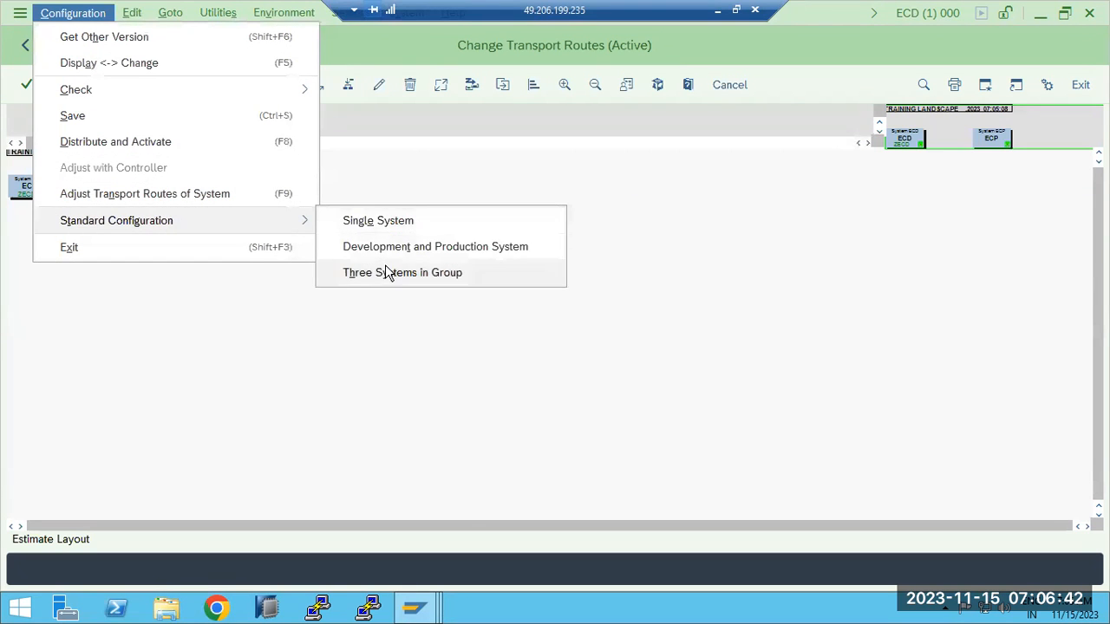
left_click(409, 249)
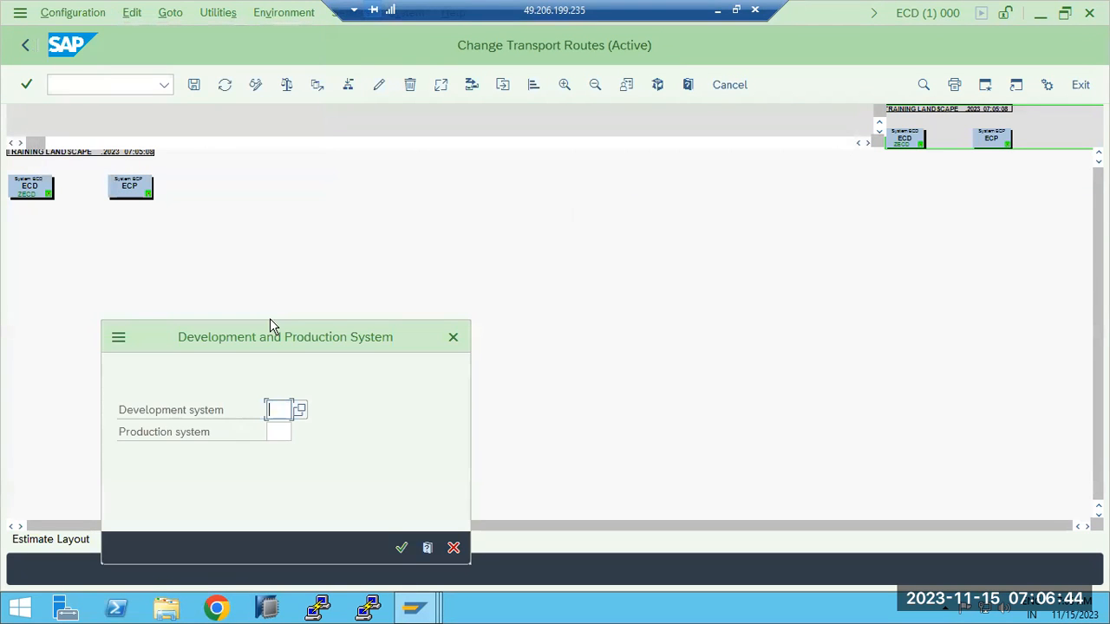
type("ECD")
key("Tab")
type("ECP")
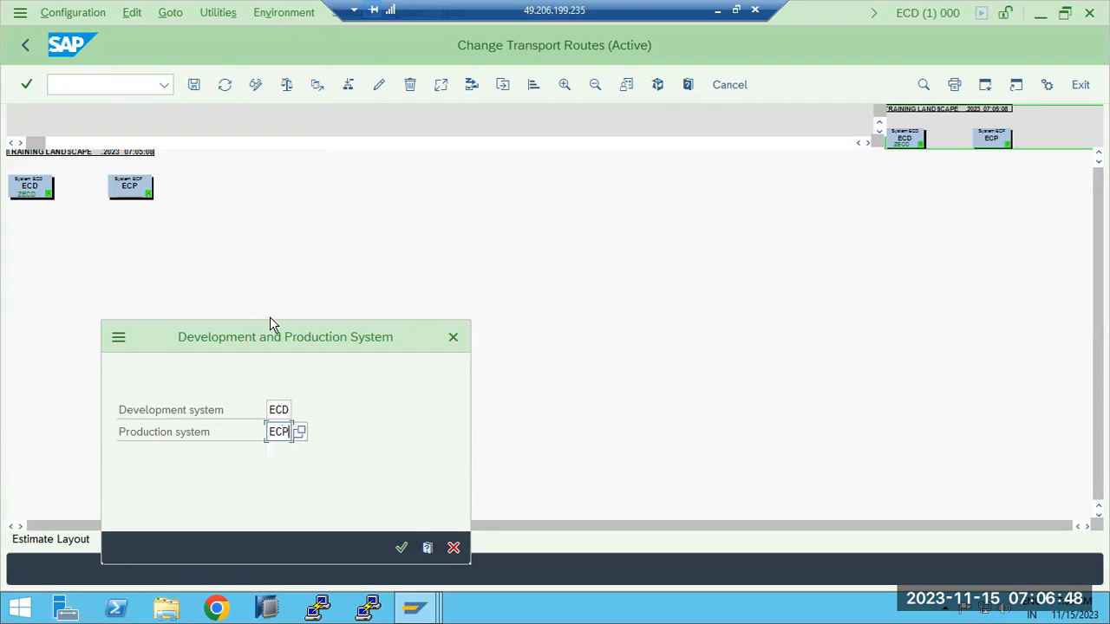
left_click(401, 548)
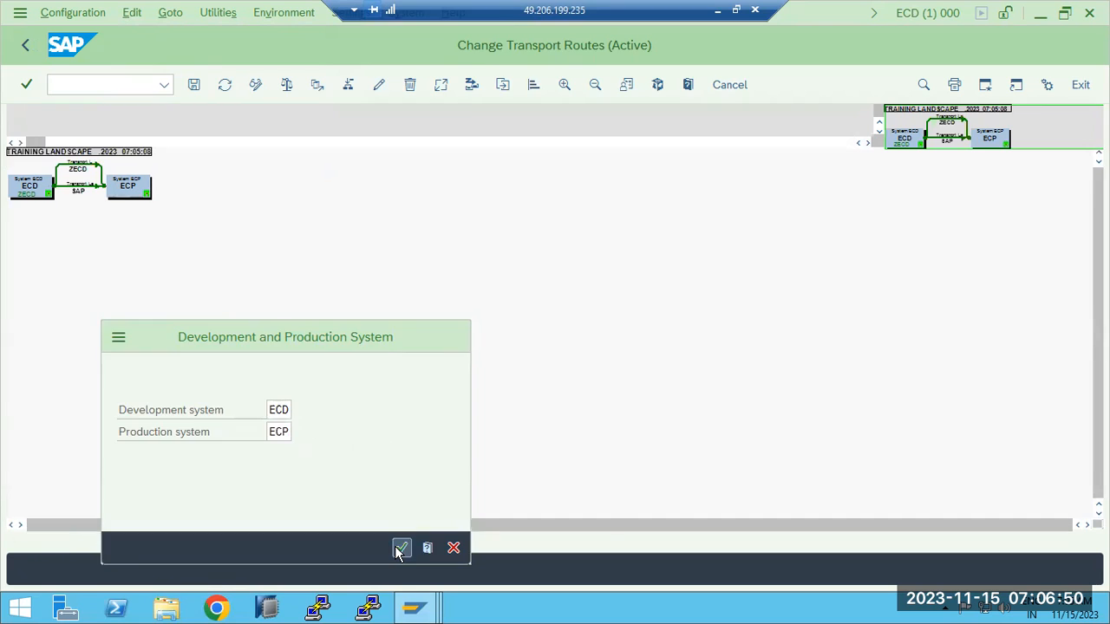
- Save the new routes as TRAINING LANDSCAPE, distribute and activate them, and enlarge the diagram
left_click(194, 87)
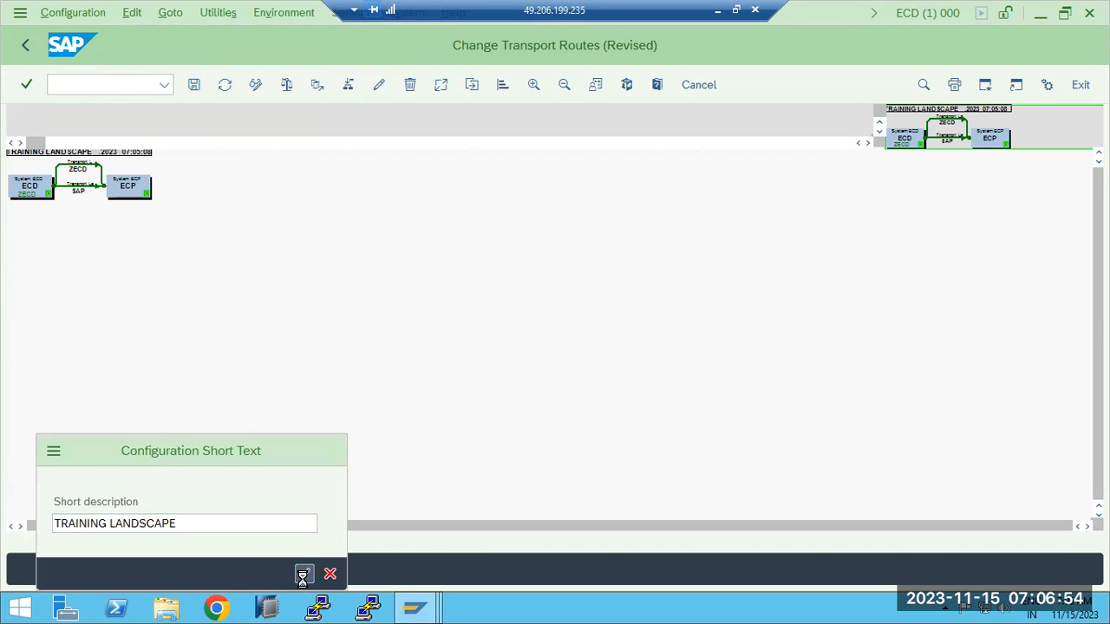
left_click(303, 574)
left_click(676, 193)
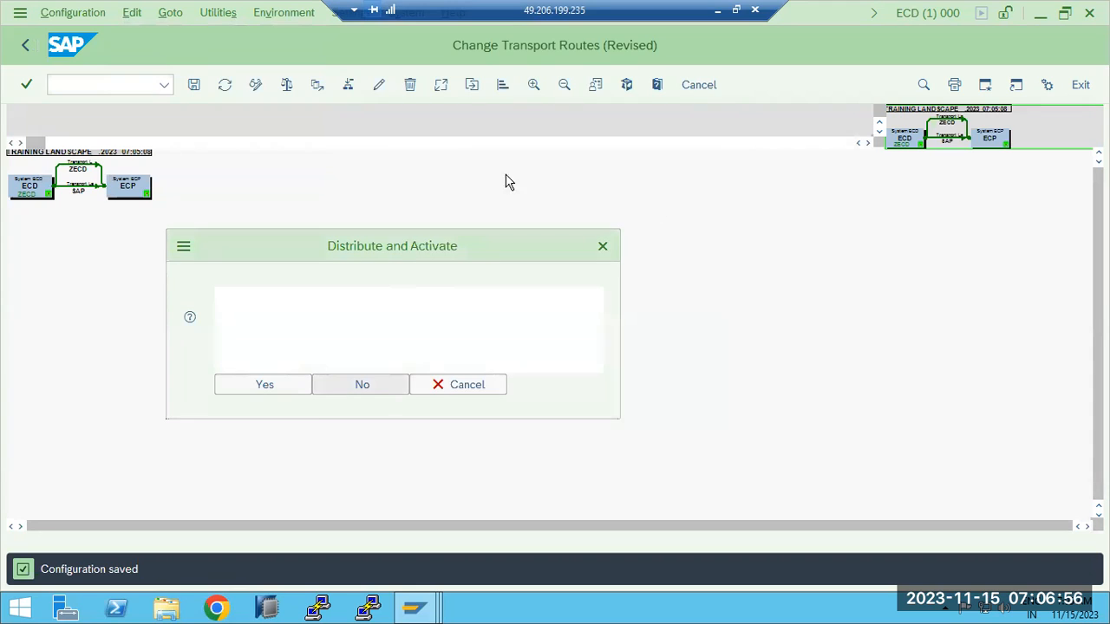
left_click(232, 391)
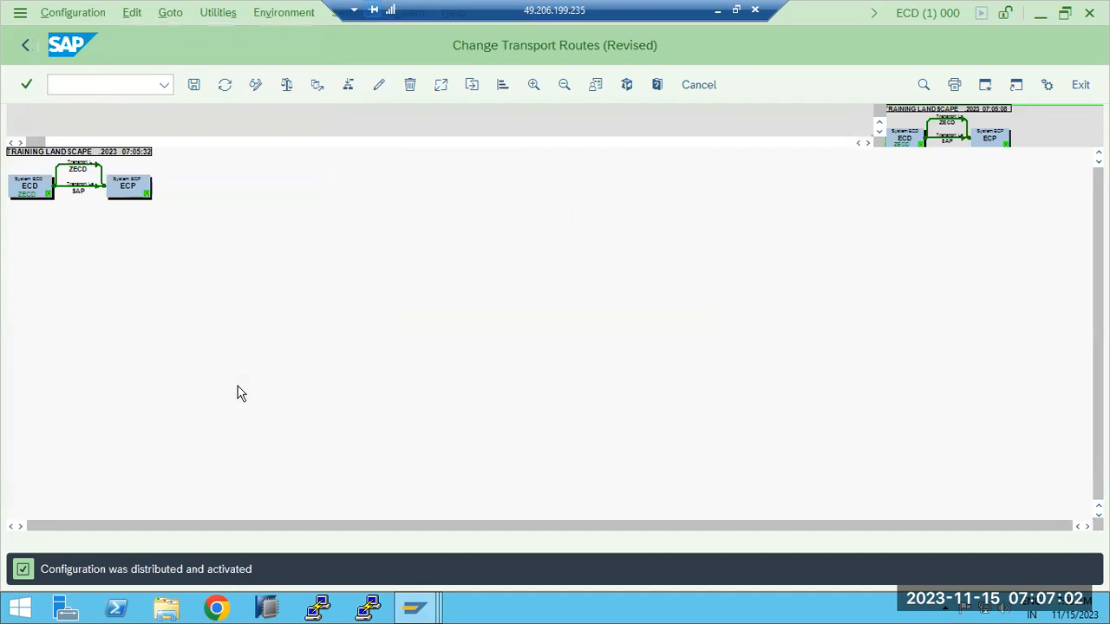
left_click(565, 84)
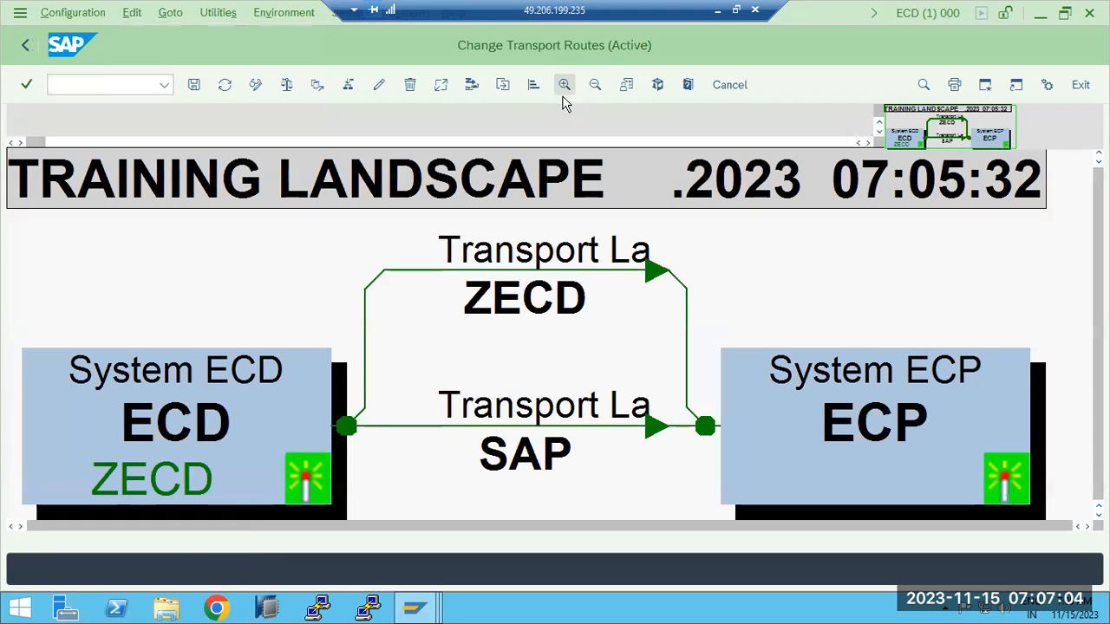
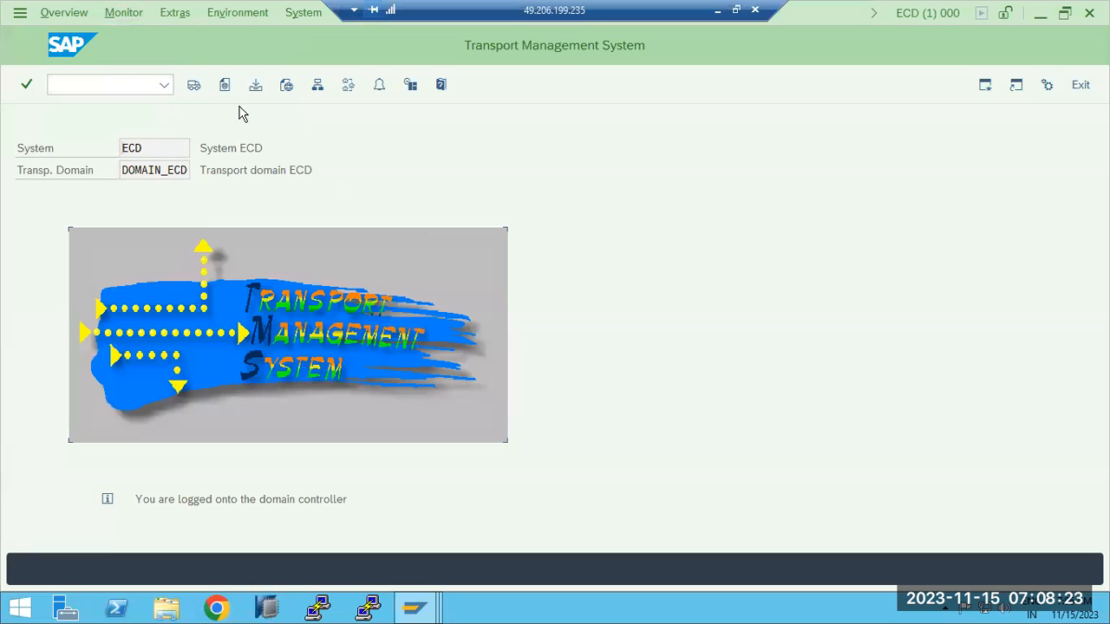
- Create virtual system ECQ, described as ECQ, in DOMAIN_ECD and distribute the configuration
left_click(318, 85)
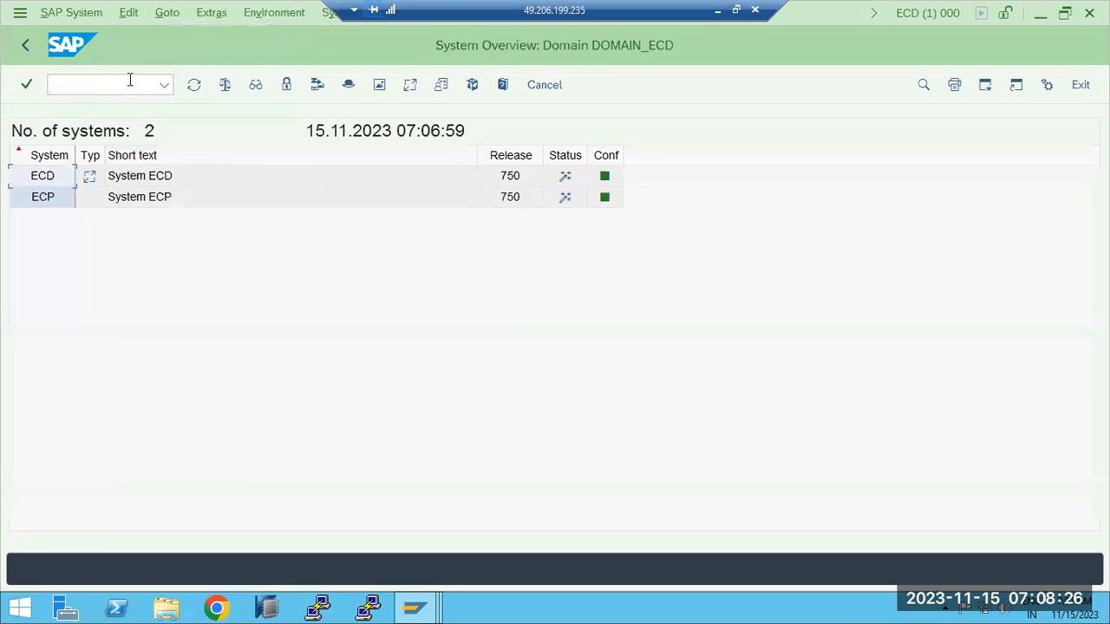
left_click(86, 19)
mouse_move(182, 43)
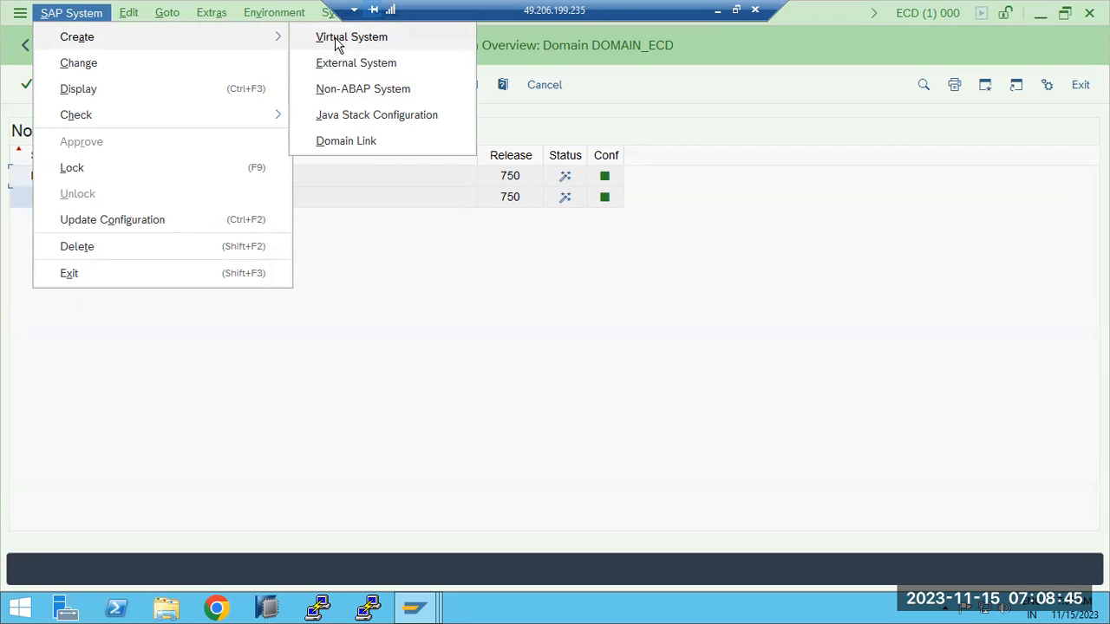
left_click(337, 45)
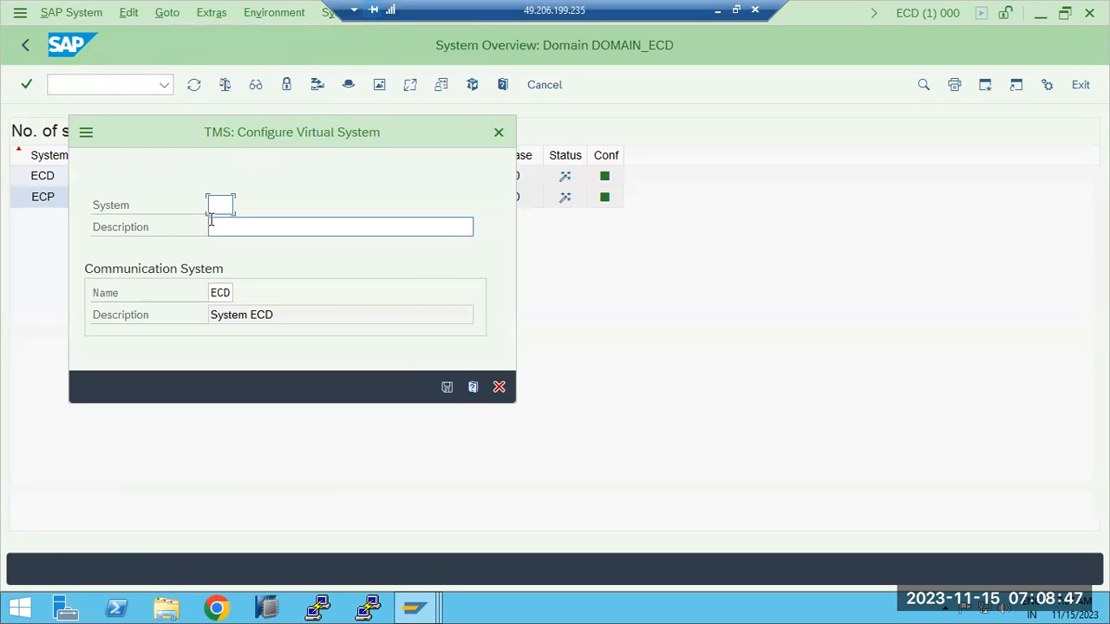
type("ECQ")
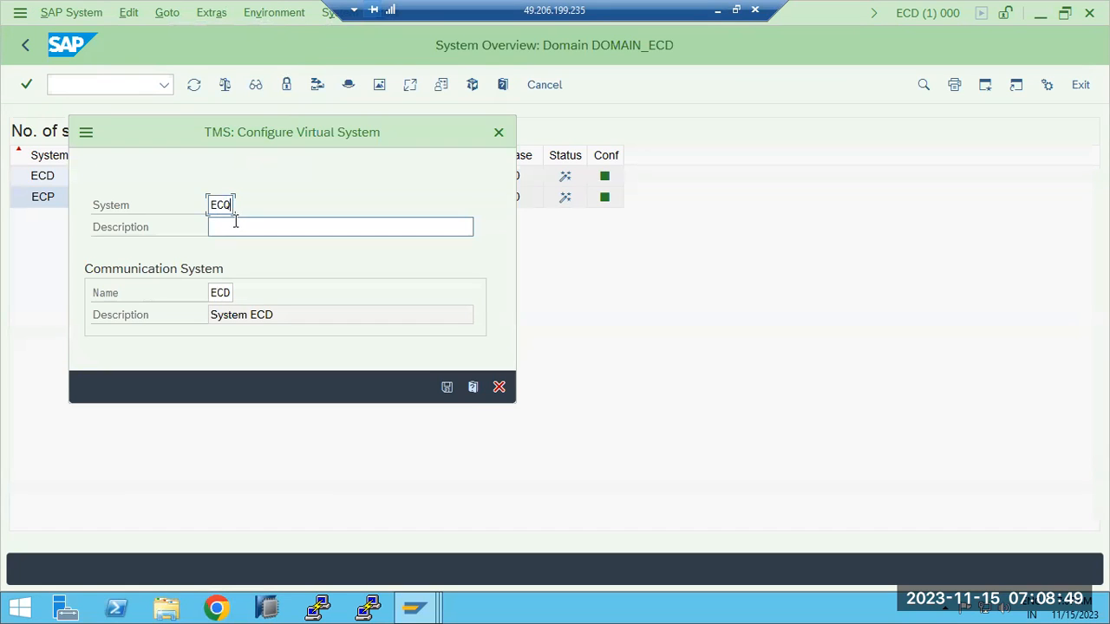
left_click(235, 225)
type("ECQ")
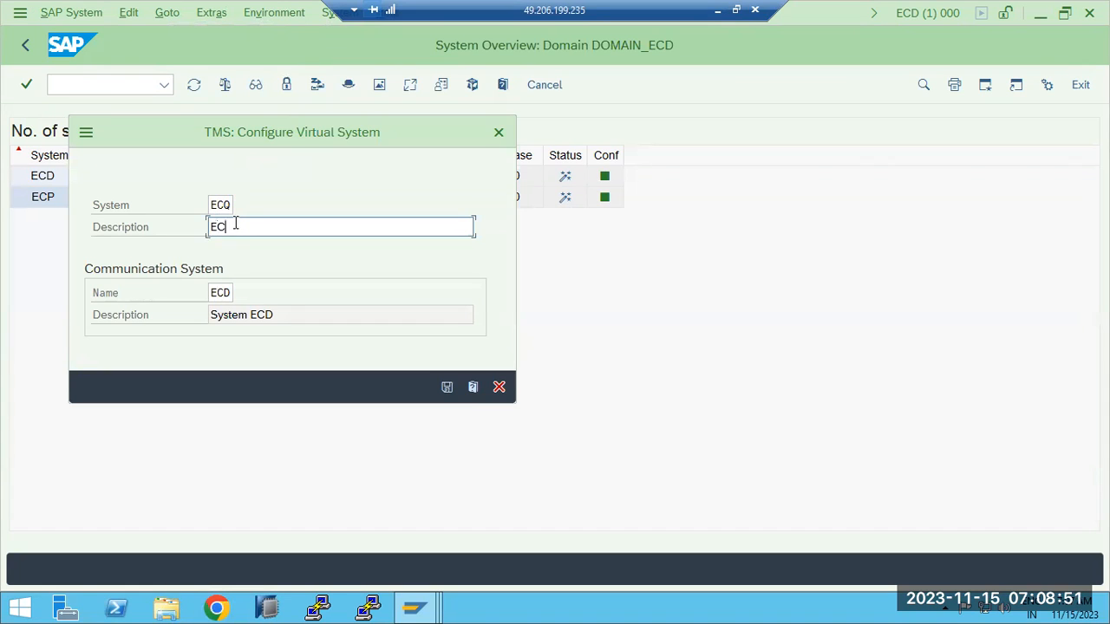
left_click(448, 387)
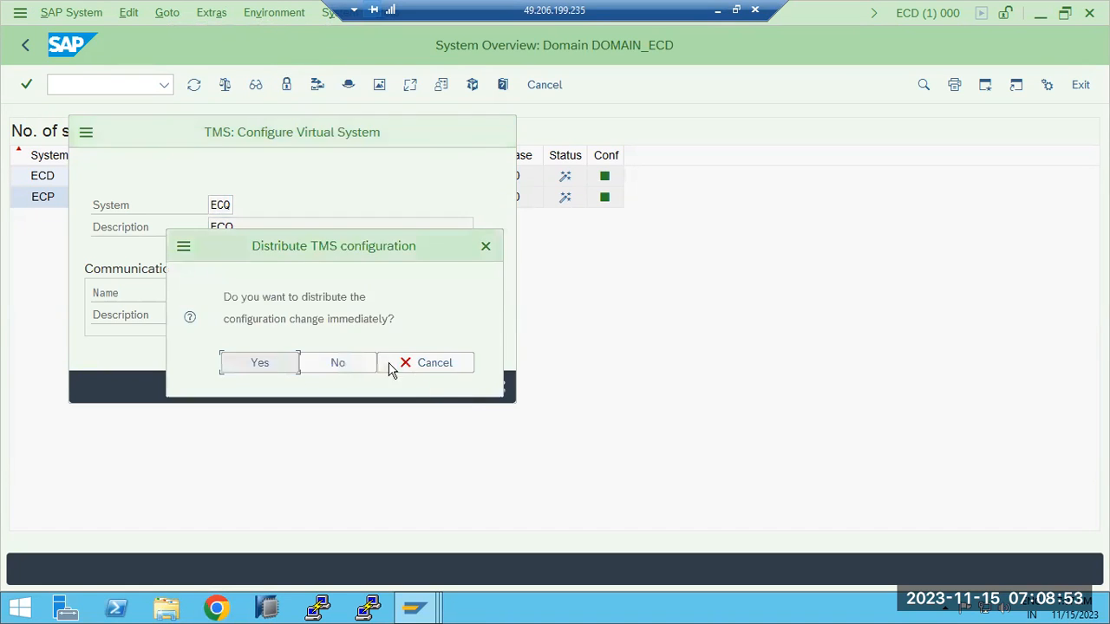
left_click(278, 365)
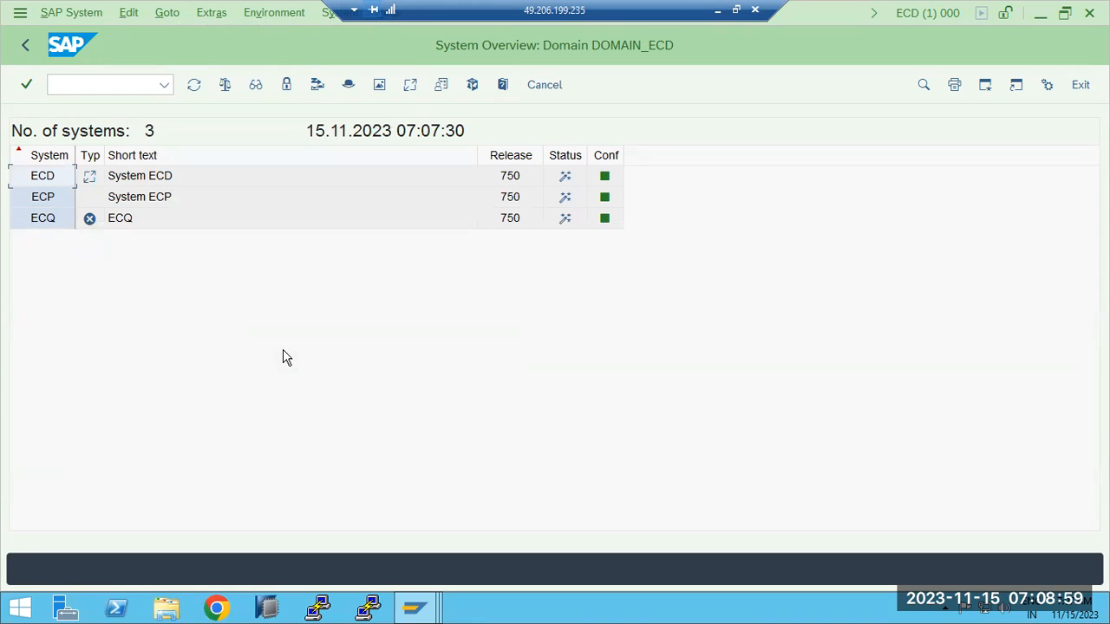
mouse_move(86, 233)
- Delete virtual system ECQ, distribute the deletion, and return to the TMS start screen
left_click(18, 224)
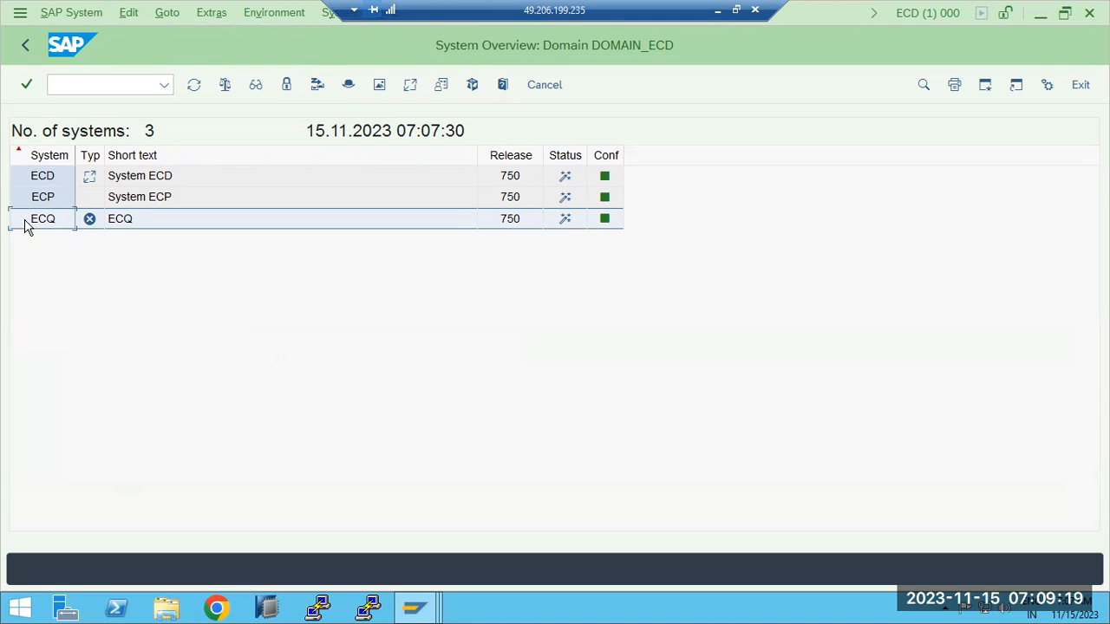
left_click(72, 15)
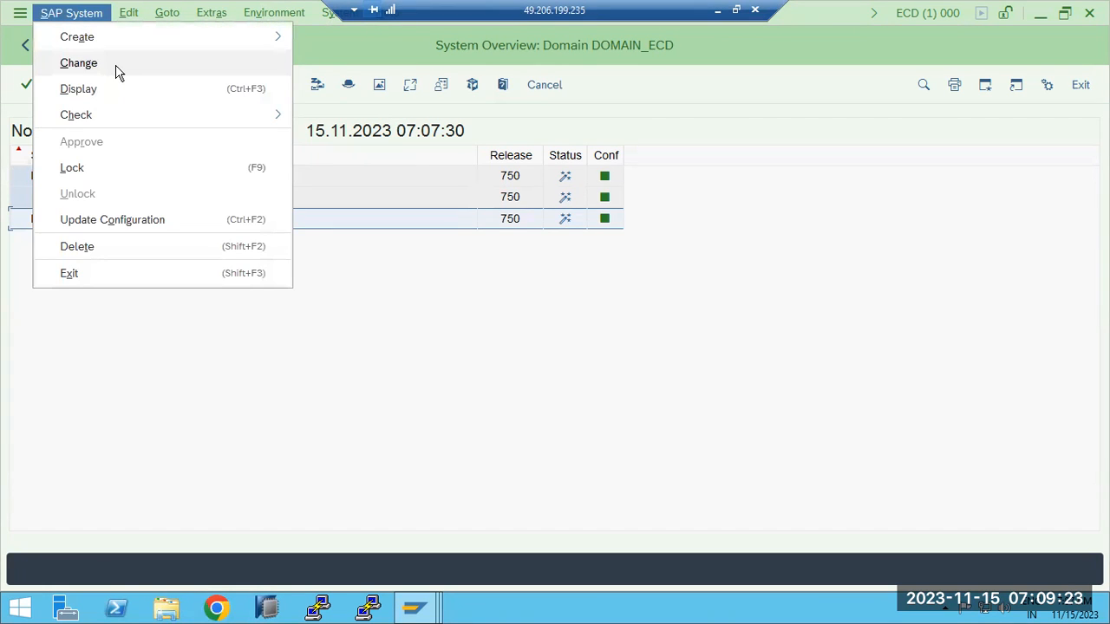
left_click(80, 248)
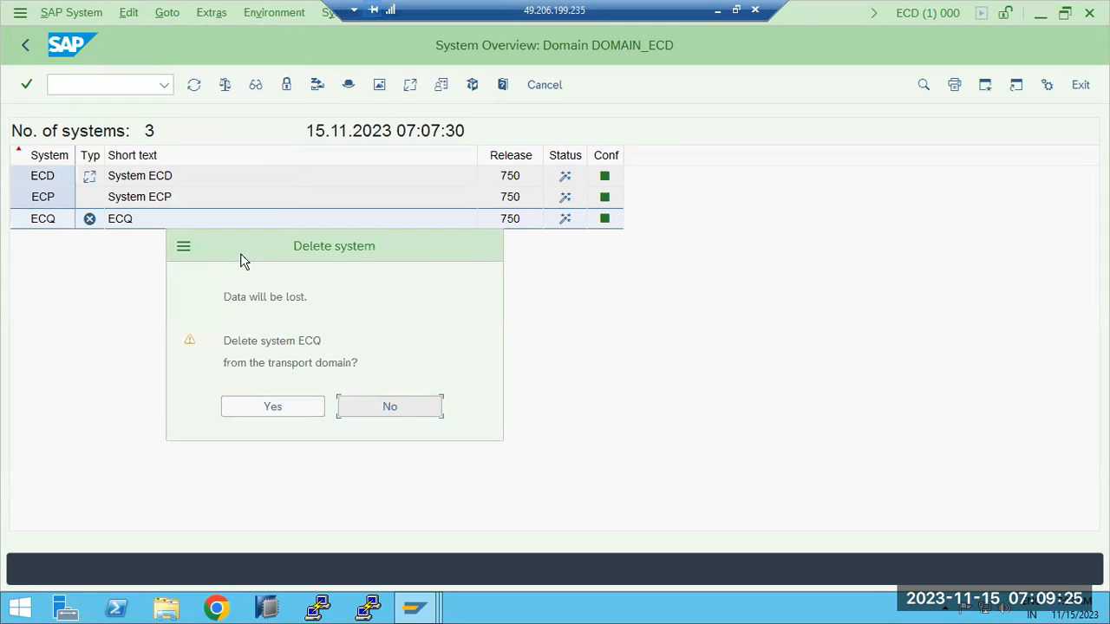
left_click(271, 415)
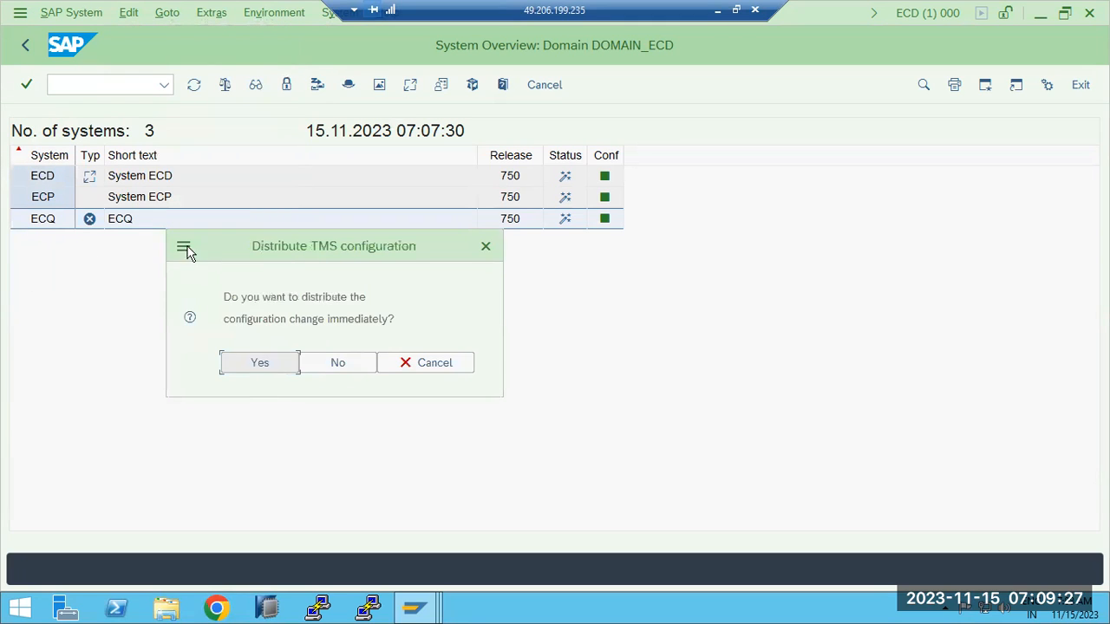
left_click(258, 366)
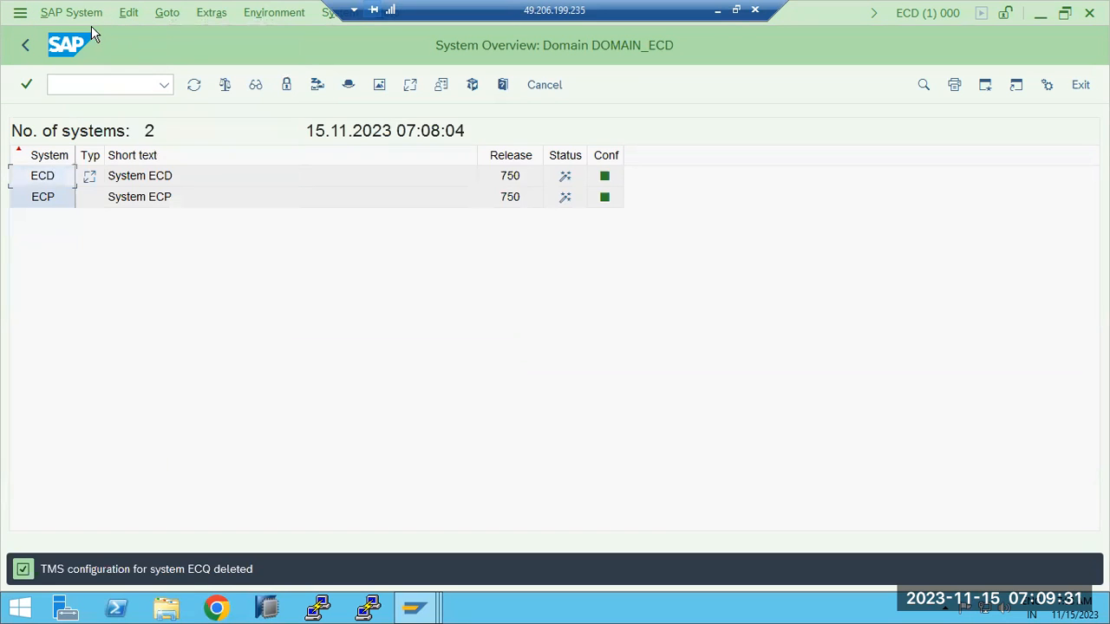
left_click(23, 48)
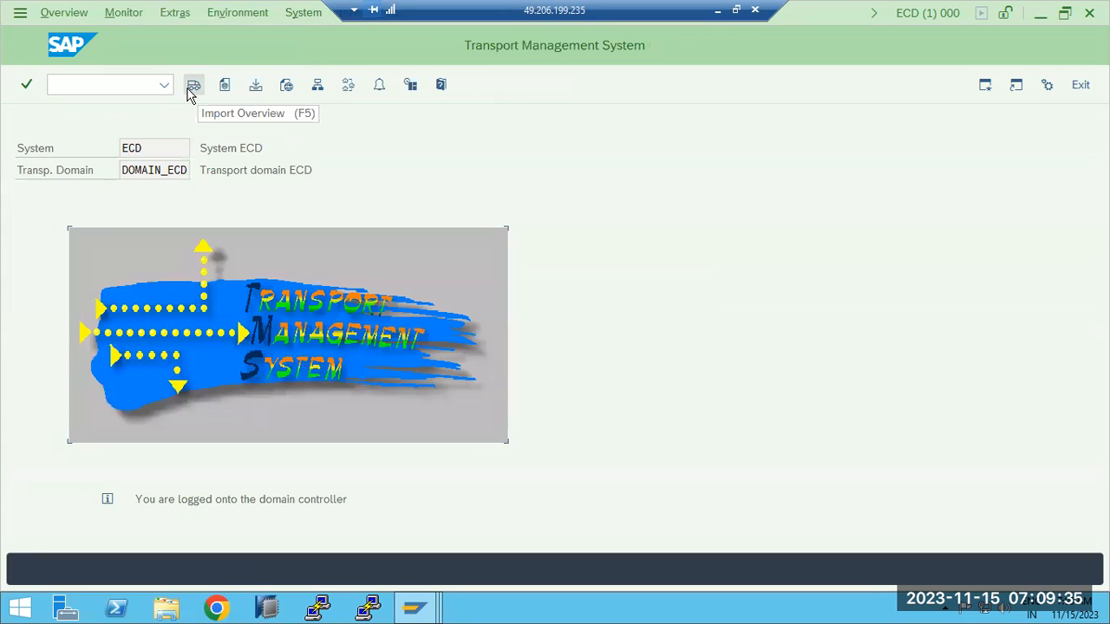
left_click(718, 9)
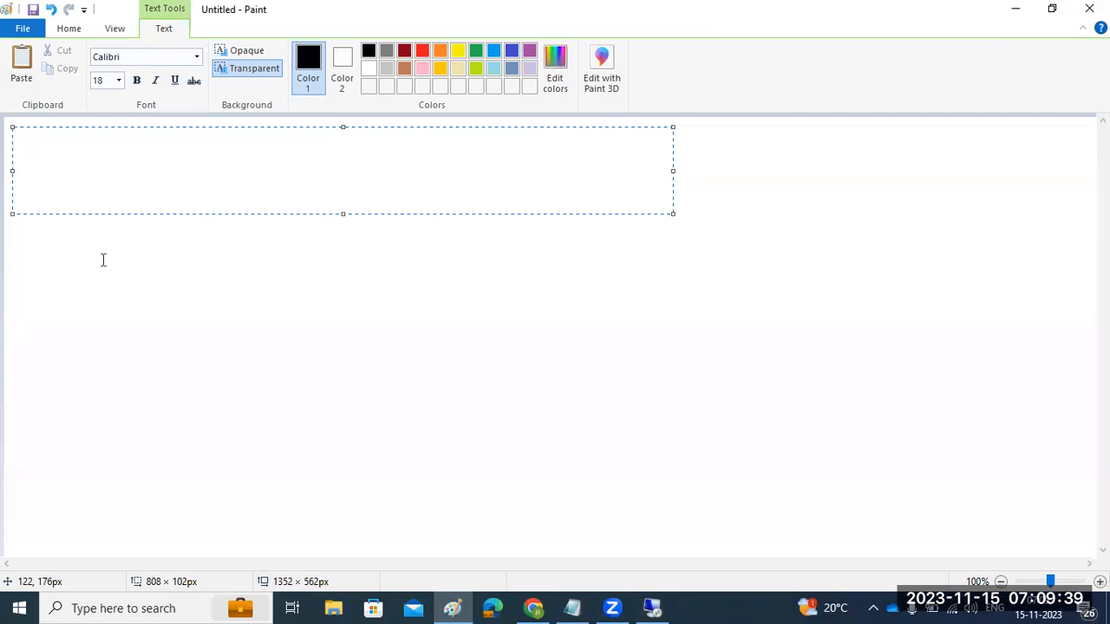
- Write the 'TMS -' heading, separator lines, '1- creation of TR:' and '2- Importing the TR.'
type("TMS -")
key("Return")
type("---------")
key("Return")
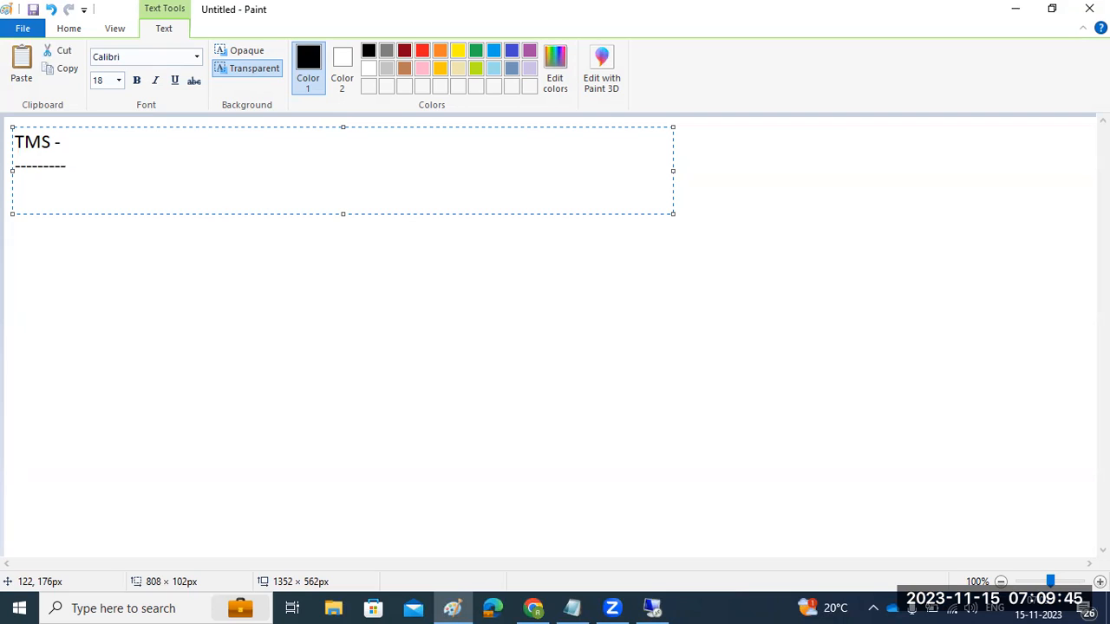
type("1- creation o")
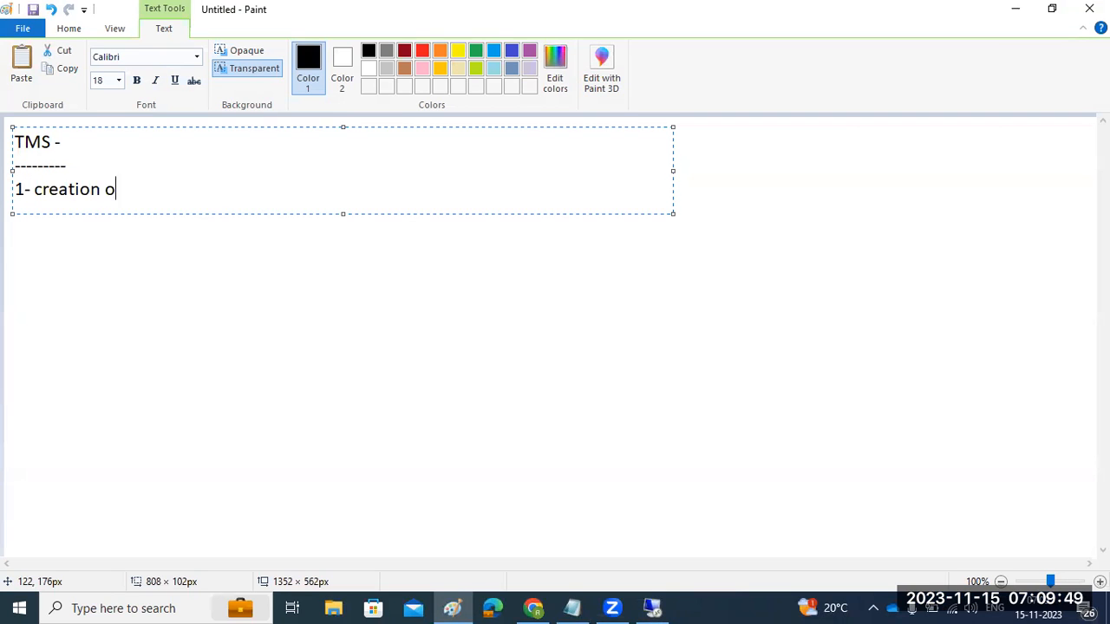
type("f TR:")
key("Return")
type("=================")
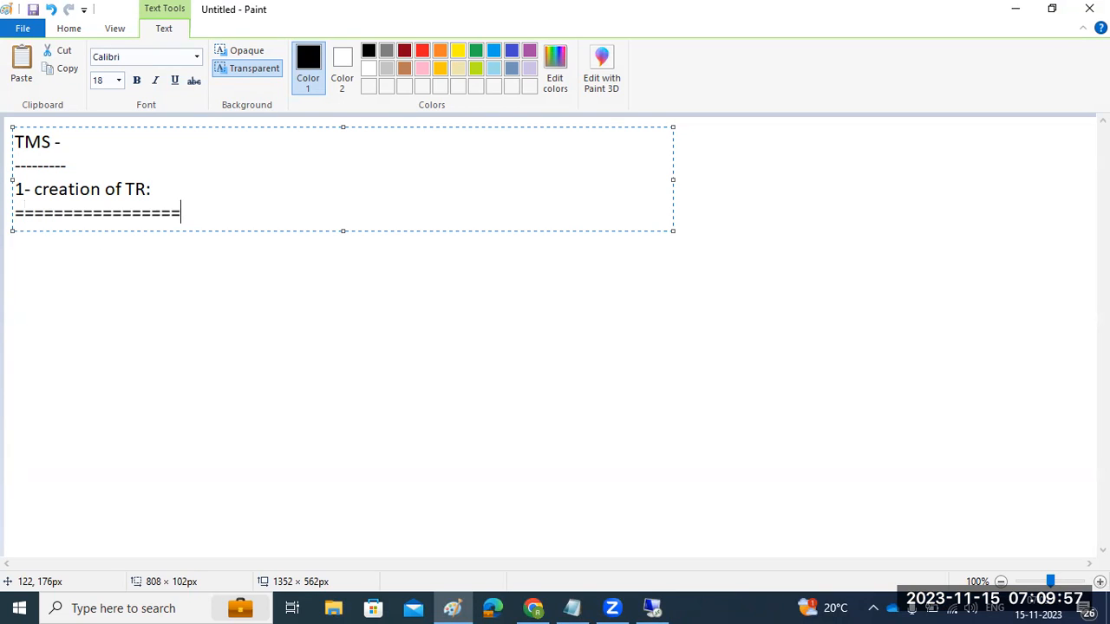
key("Up")
key("Return")
type("2- Impo")
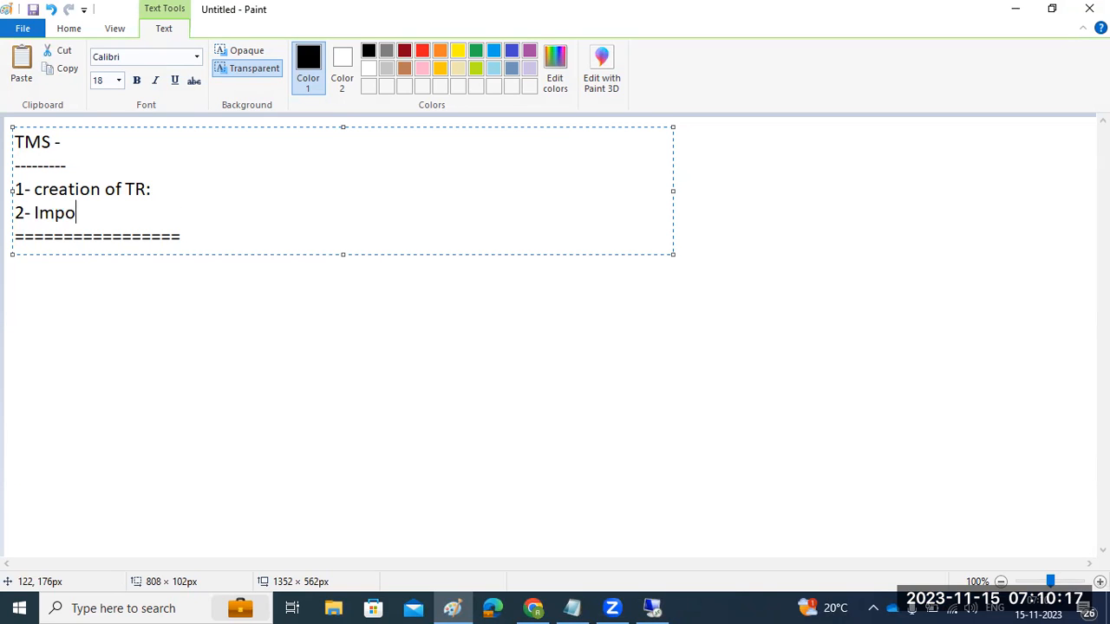
type("rting the TRN")
key("BackSpace")
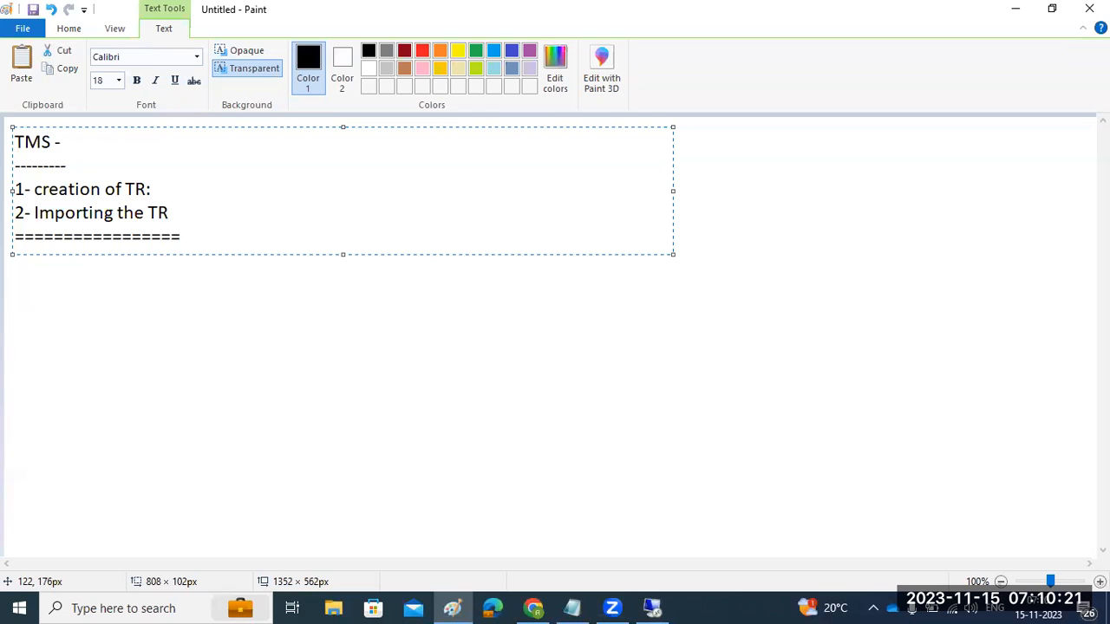
type(".")
- Change step 1 to '1- creation of TR and Release of TR ----' and commit the notes
left_click(61, 212)
left_click_drag(63, 210, 111, 190)
left_click(177, 191)
key("BackSpace")
type("and ")
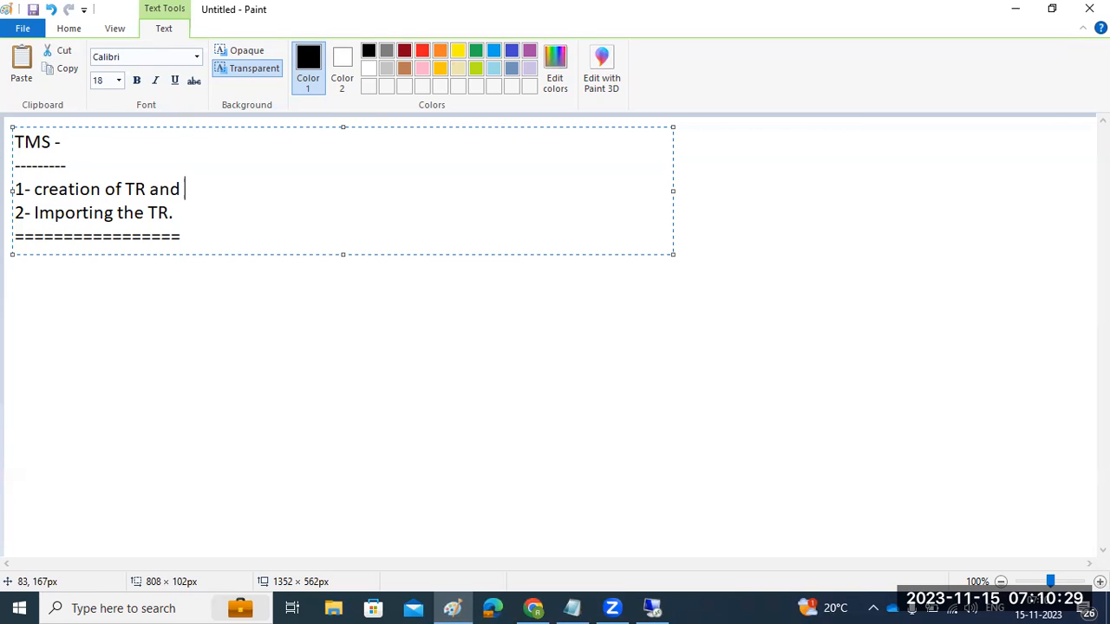
type("Release of ")
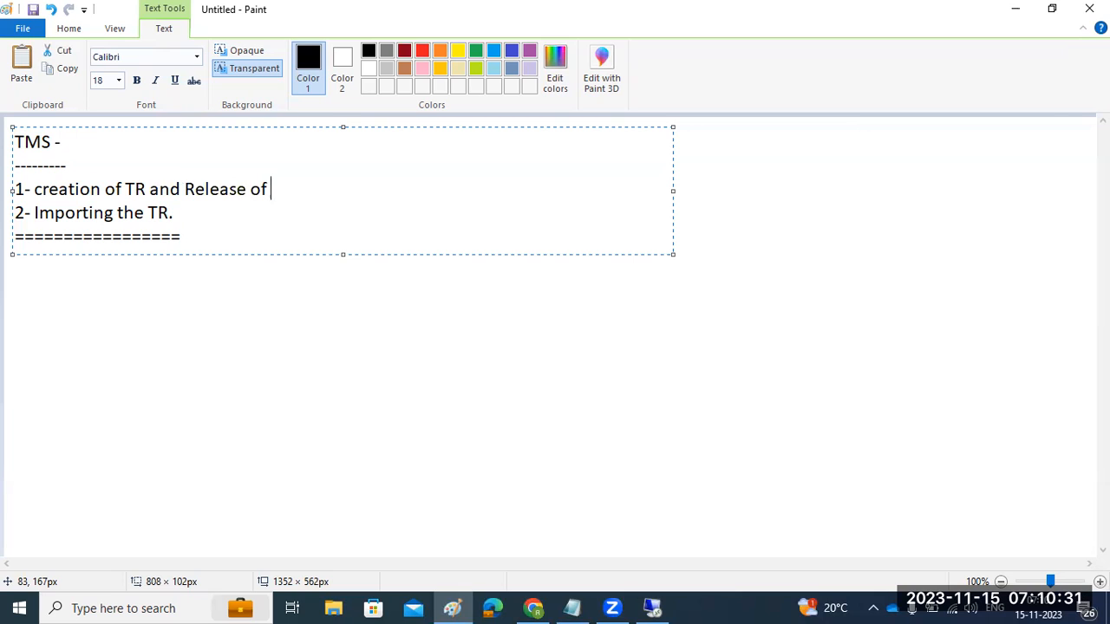
type("TR -----")
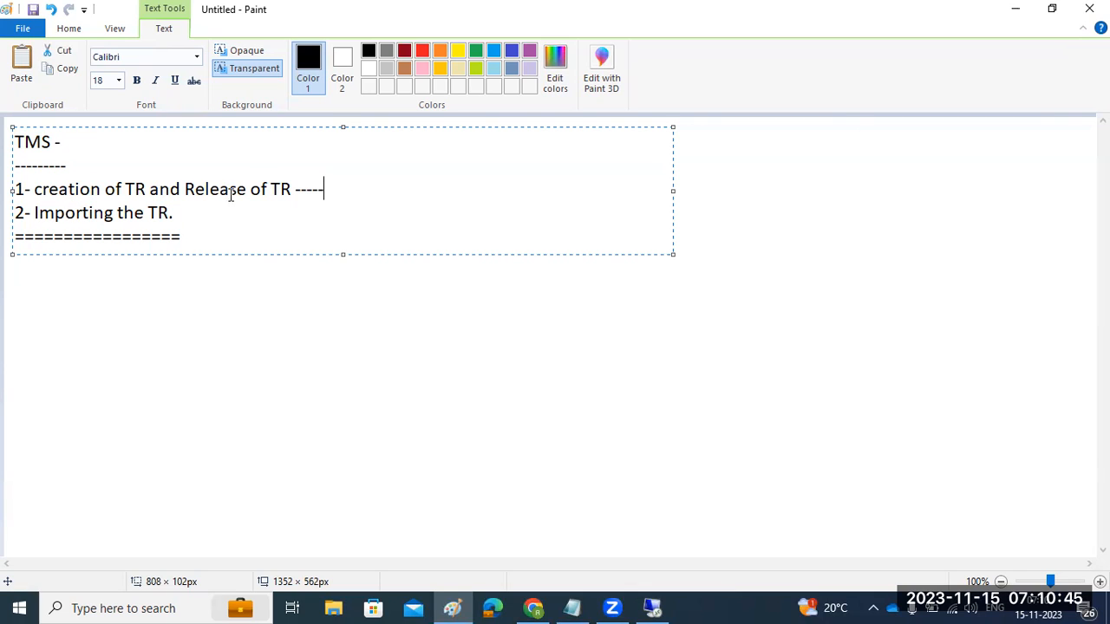
left_click(274, 318)
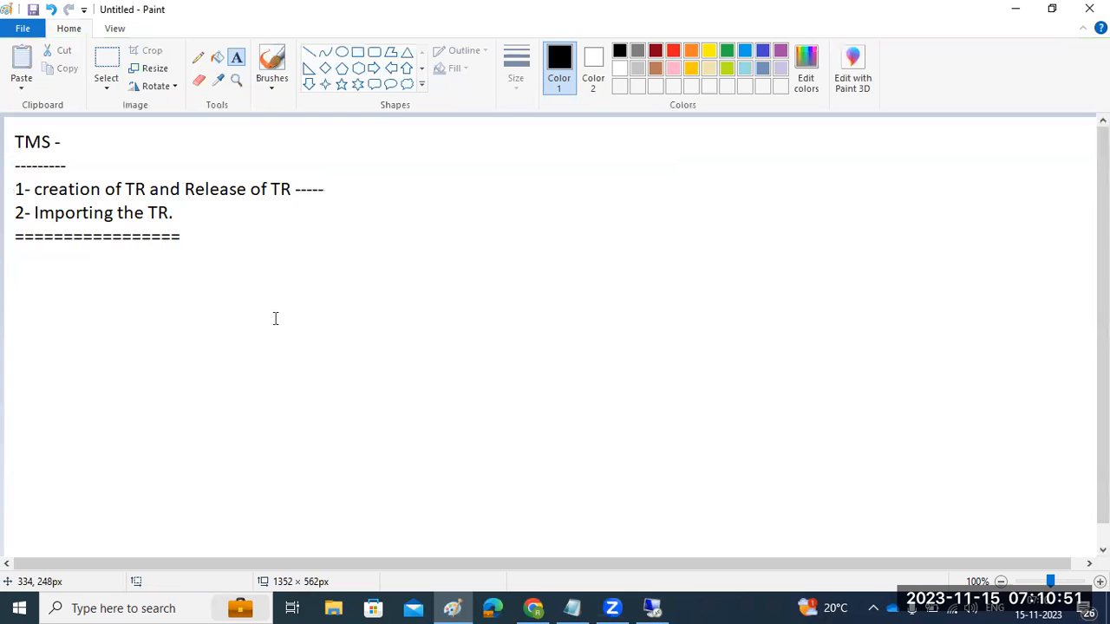
left_click(652, 608)
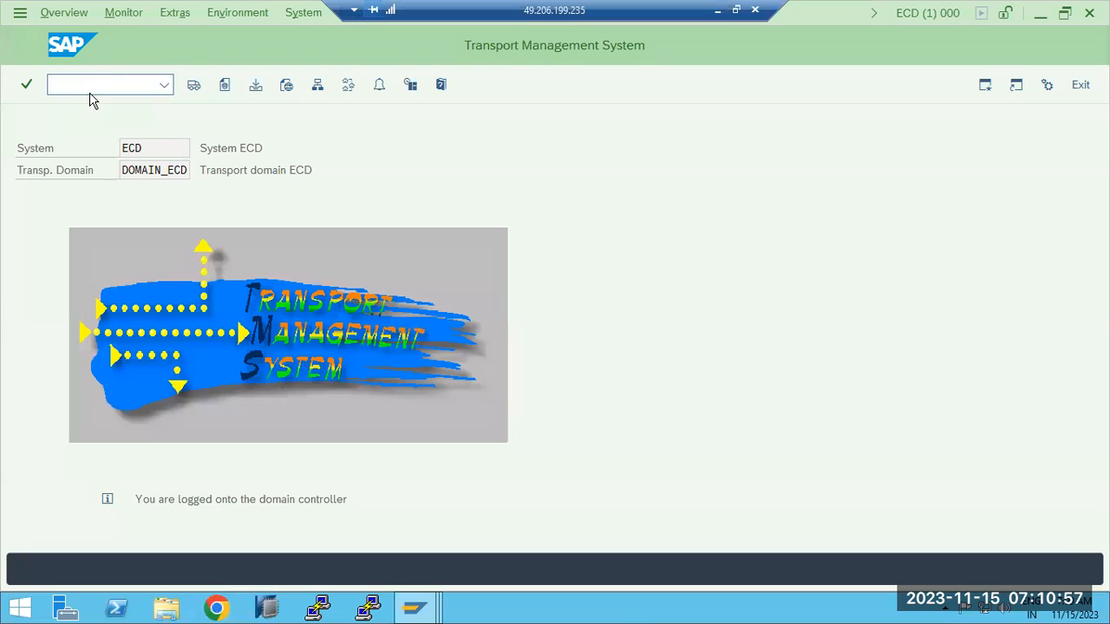
- Log off the production system session and close the SAP window
left_click(1079, 84)
left_click(1072, 84)
left_click(195, 362)
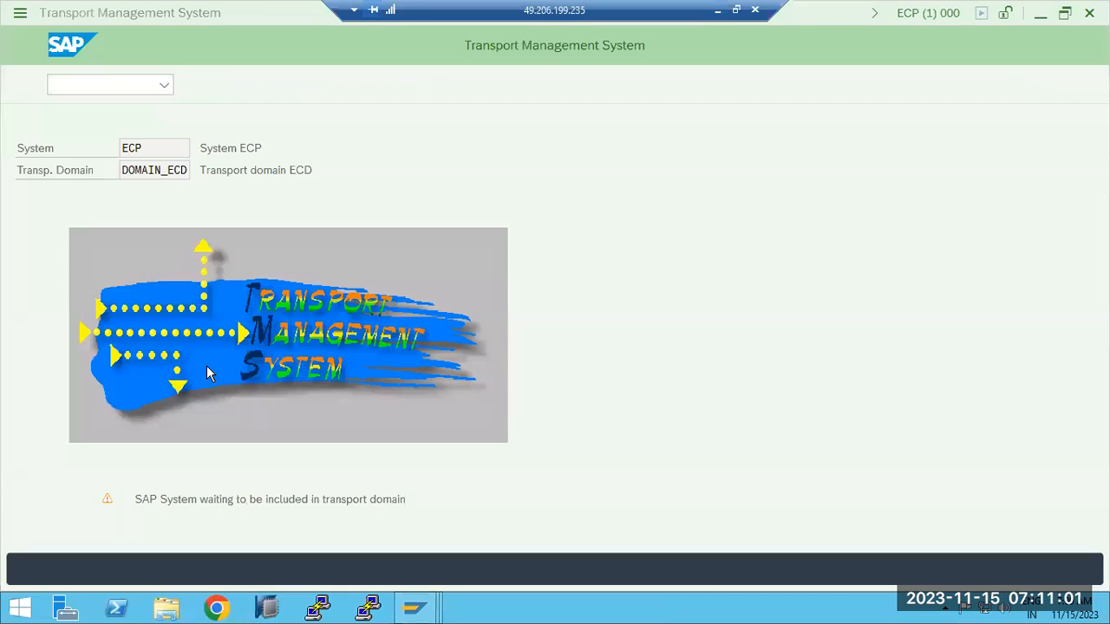
left_click(1081, 85)
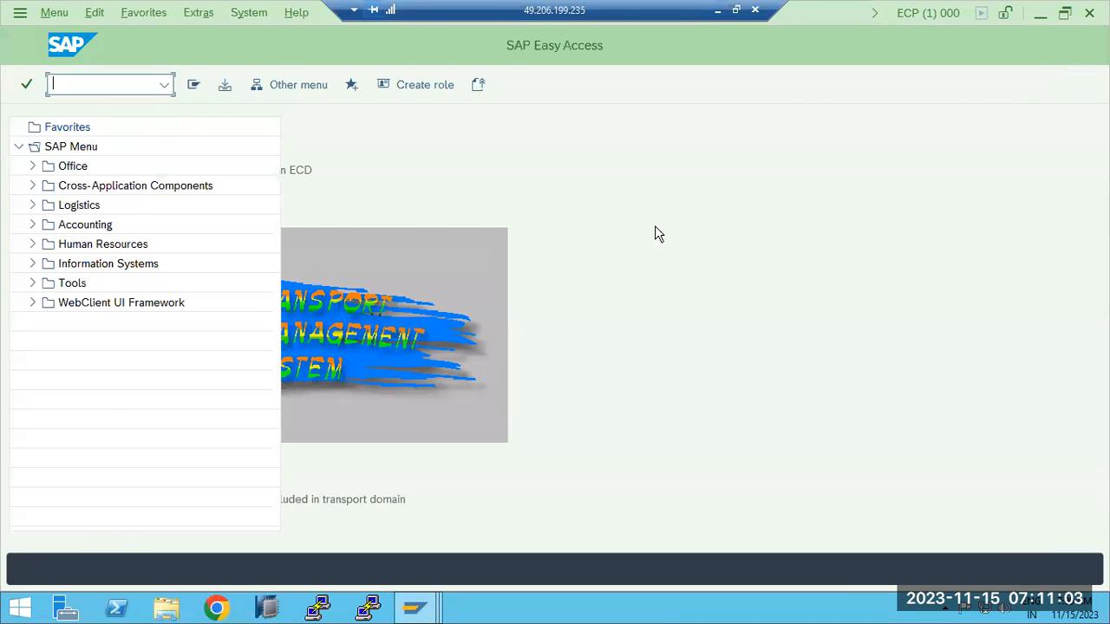
left_click(1069, 86)
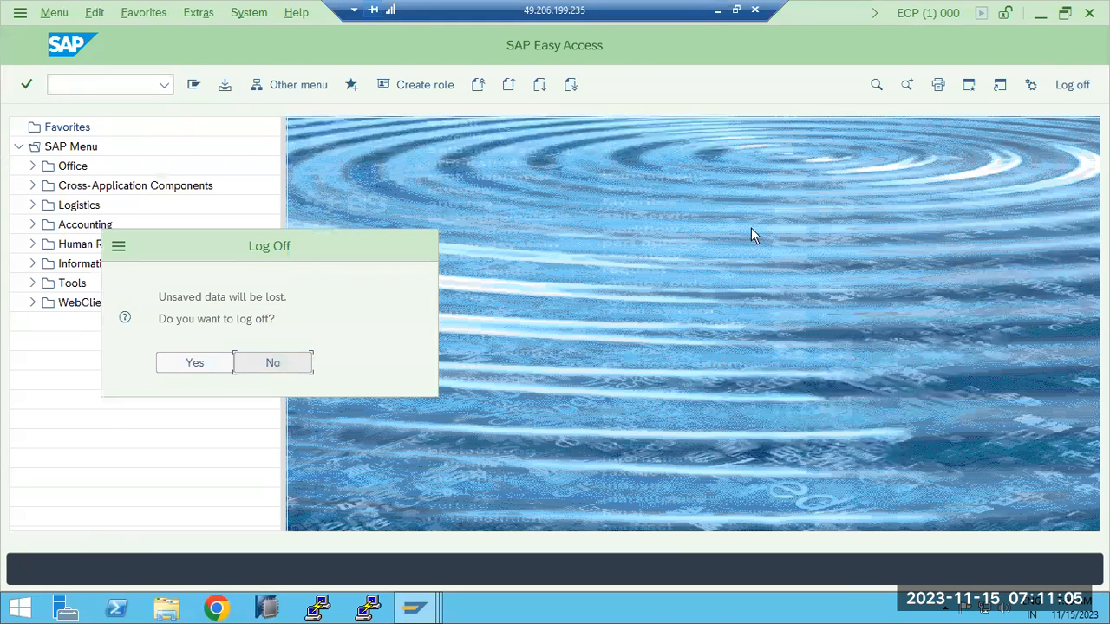
left_click(197, 364)
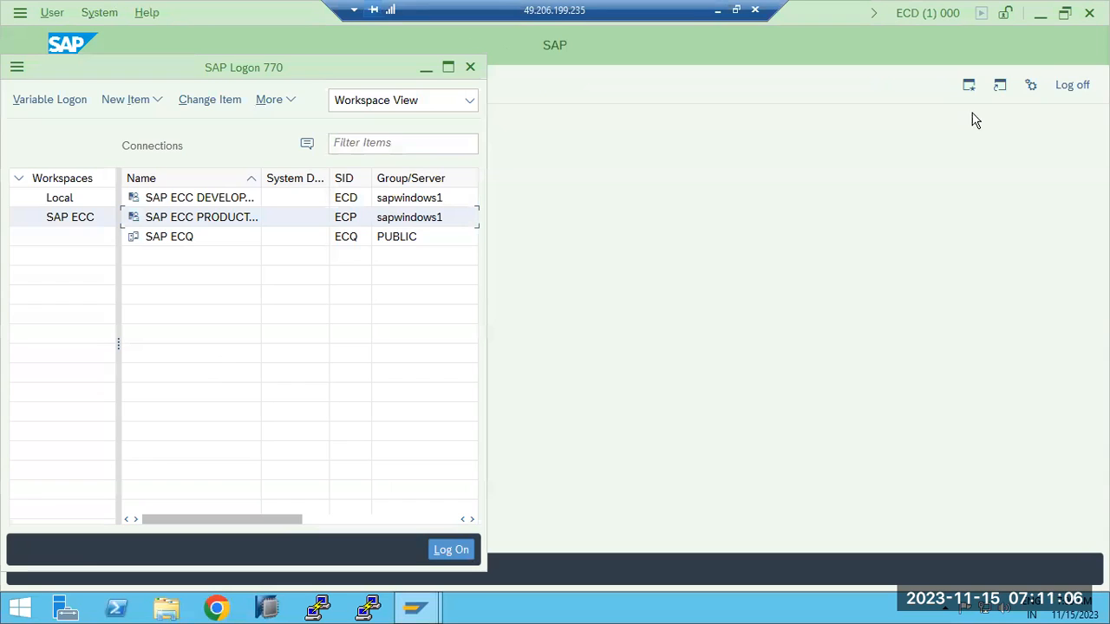
left_click(1075, 86)
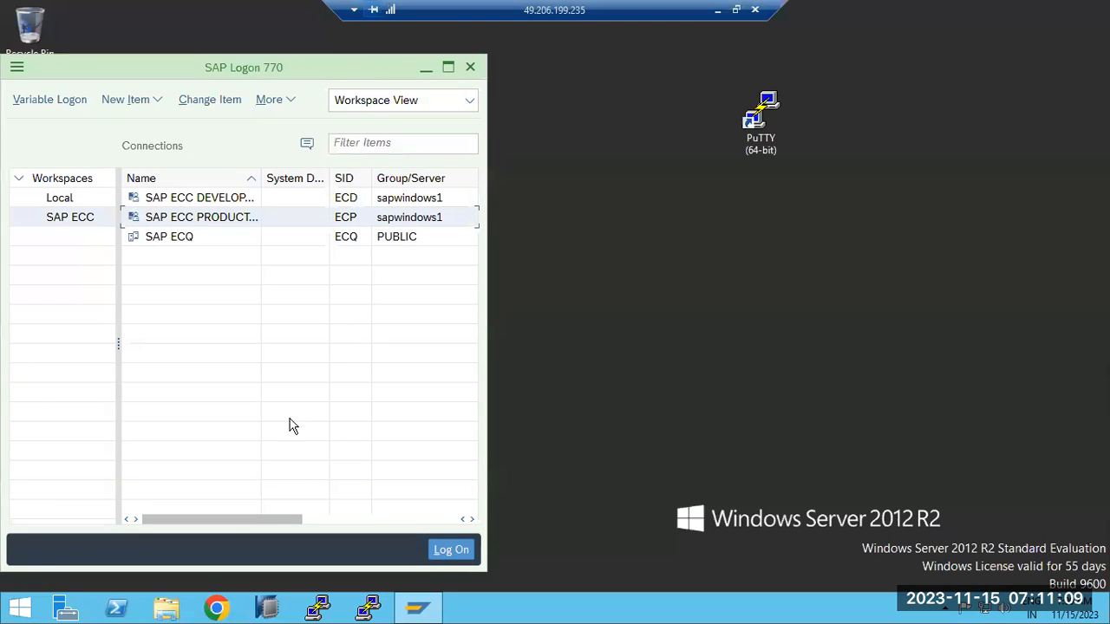
- Log on to SAP ECC DEVELOP (ECD, client 101) with the user's credentials
double_click(190, 198)
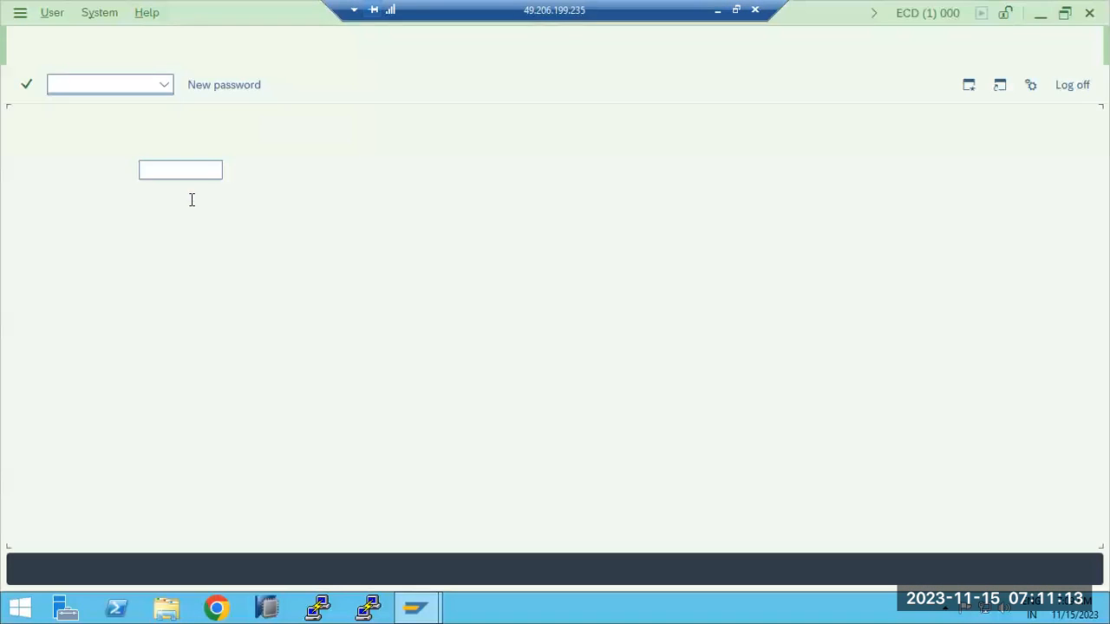
type("basis")
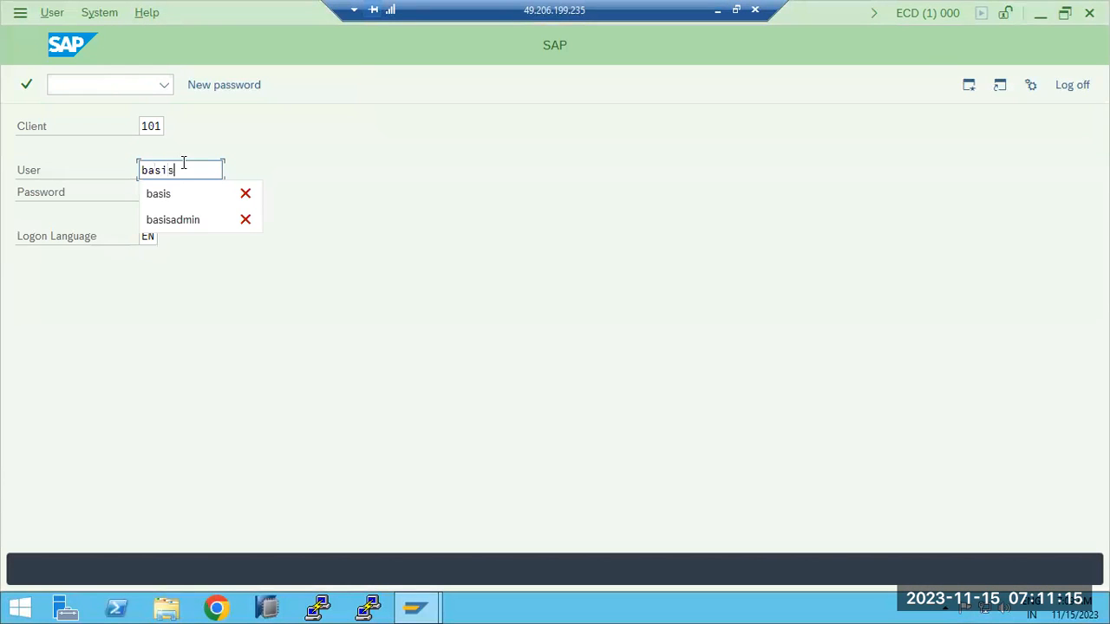
key("Tab")
type("••")
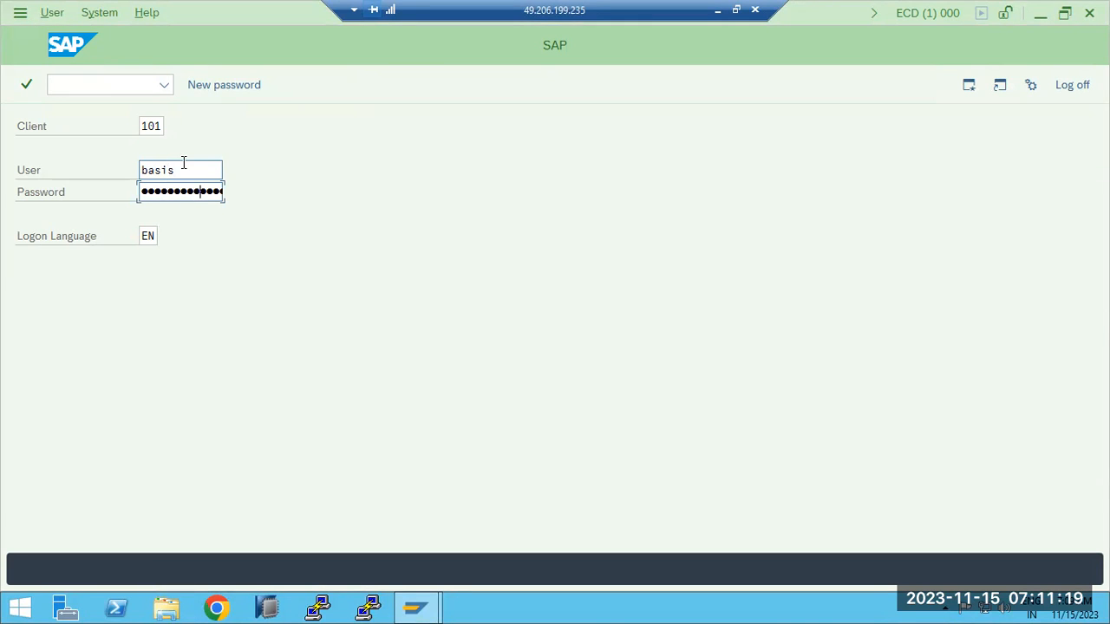
key("Return")
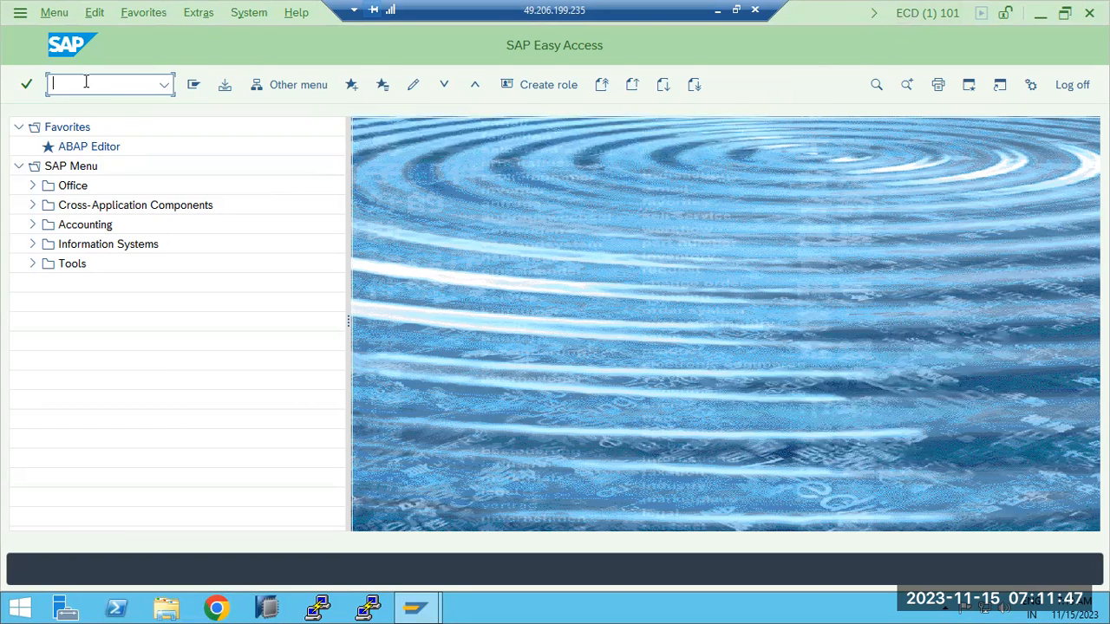
left_click(716, 11)
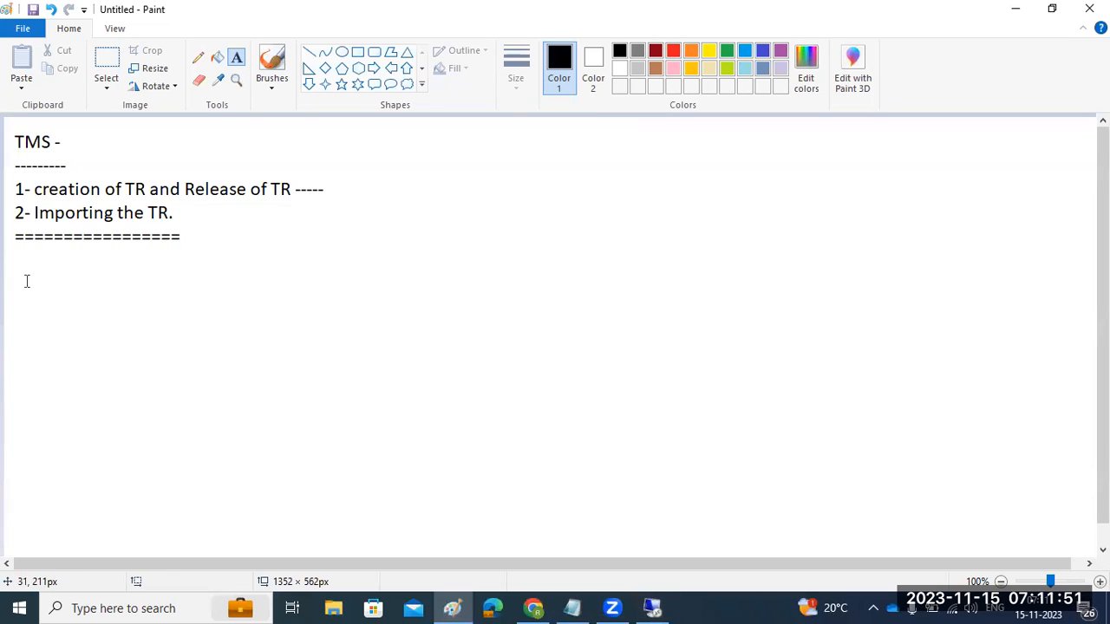
- Add the Paint note 'SE01/SE09/SE10 - for creating the request ..', then run se01 in SAP
left_click_drag(22, 261, 411, 529)
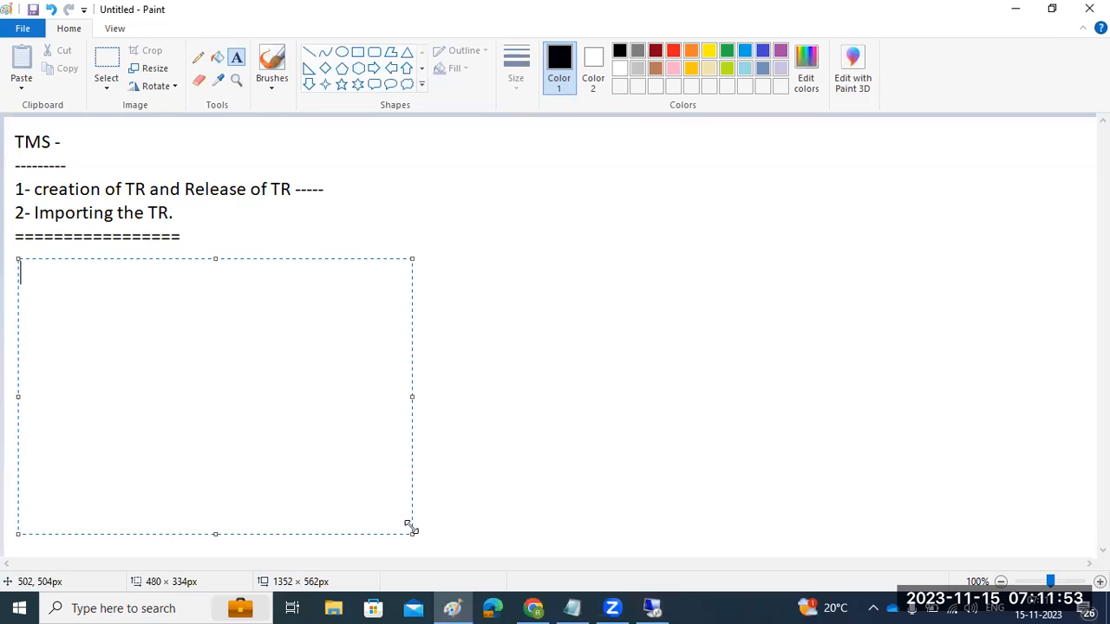
type("SE01")
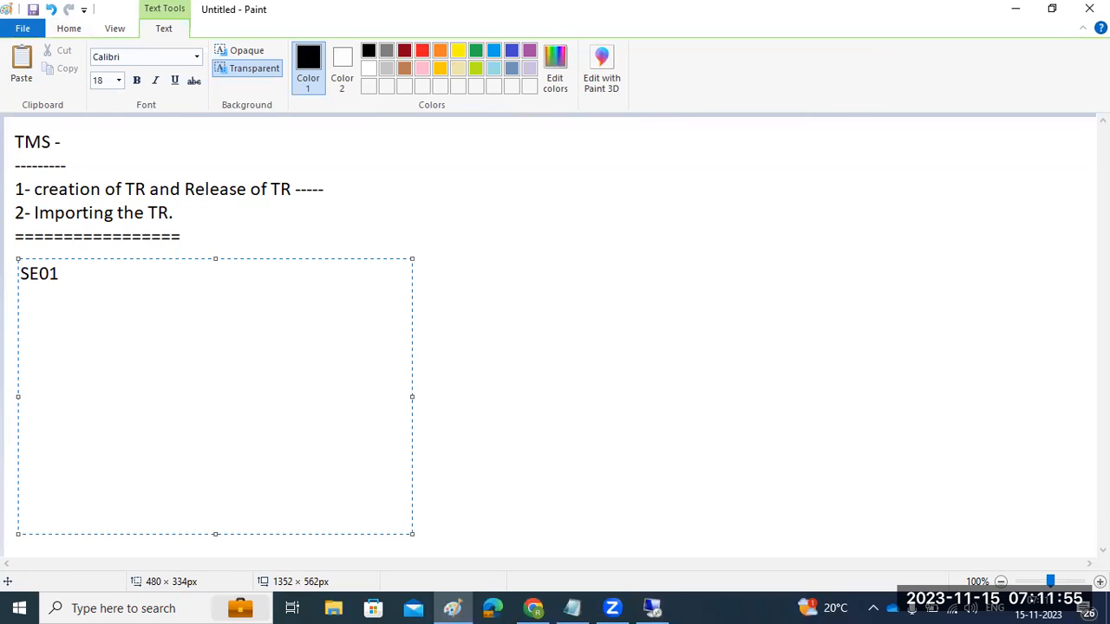
type("/SE09/SE10 - ")
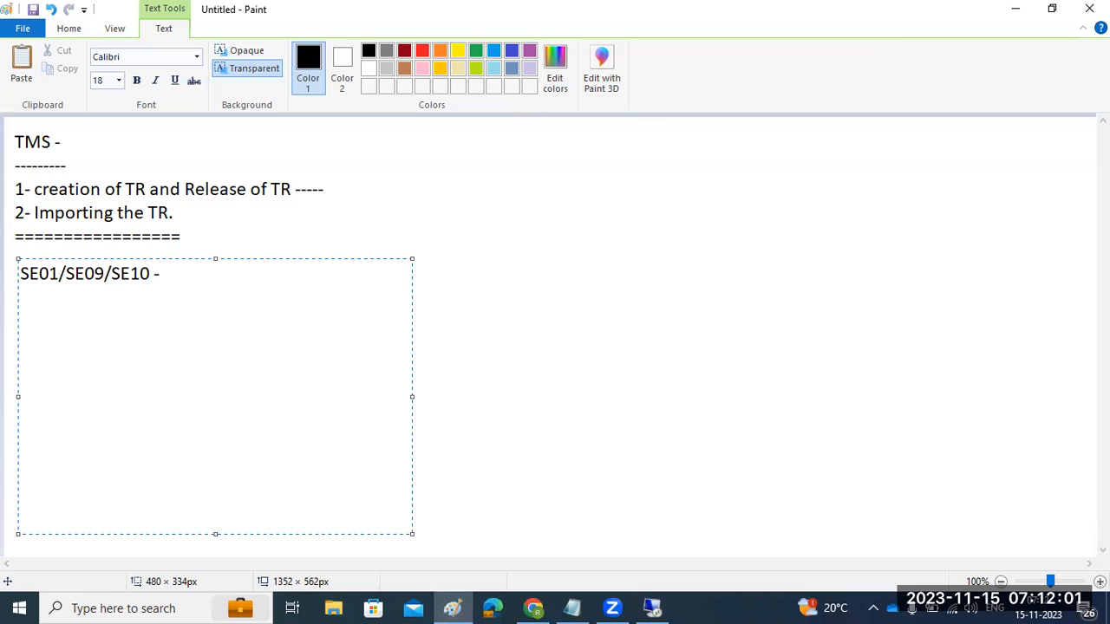
type("for creating the ")
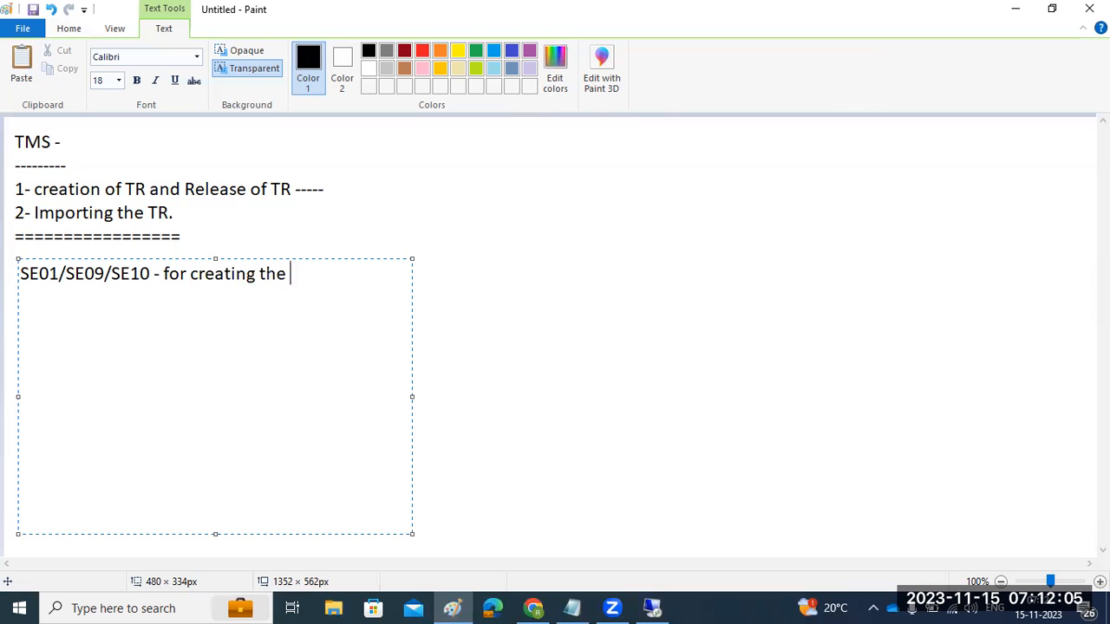
type("request ..")
left_click(652, 608)
type("se01")
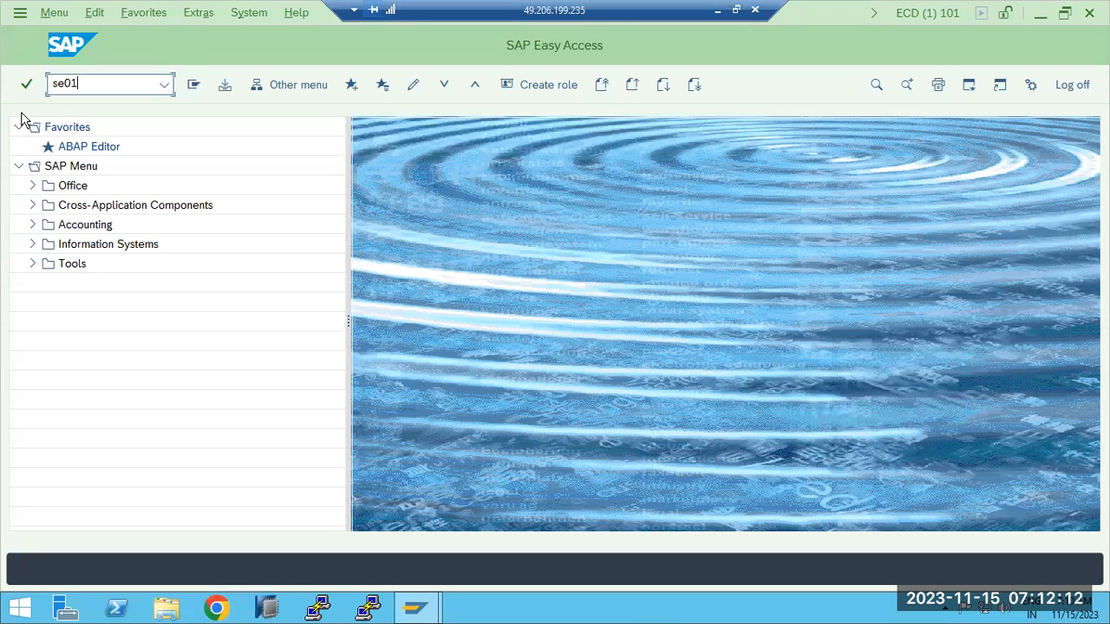
key("Return")
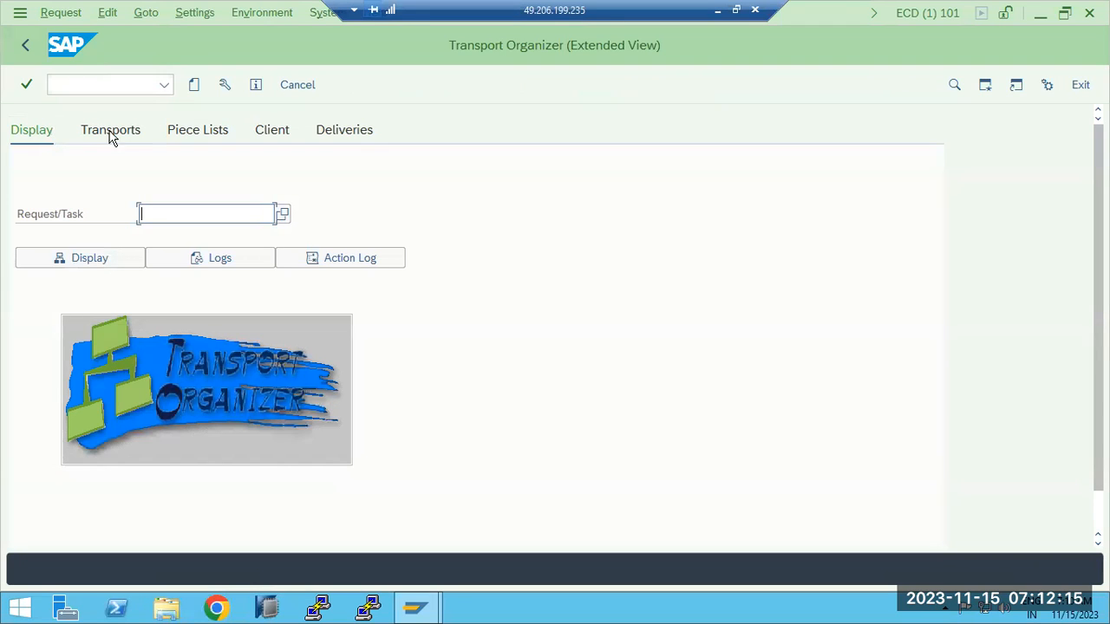
- Bring up the Create Request dialog in the Transport Organizer and move it higher
left_click(194, 87)
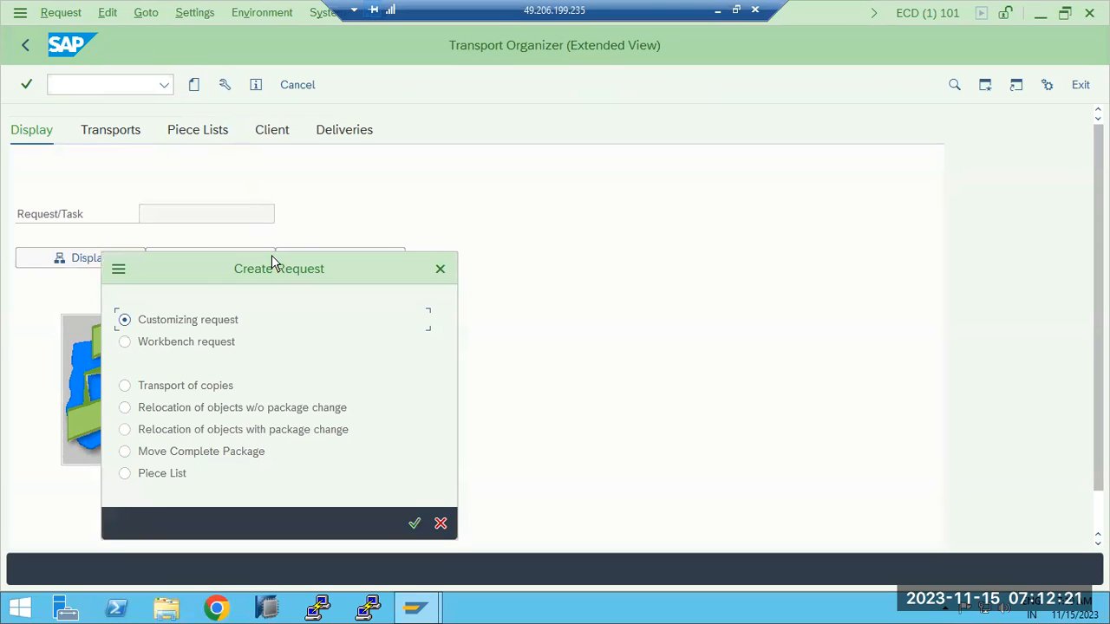
left_click_drag(277, 256, 287, 175)
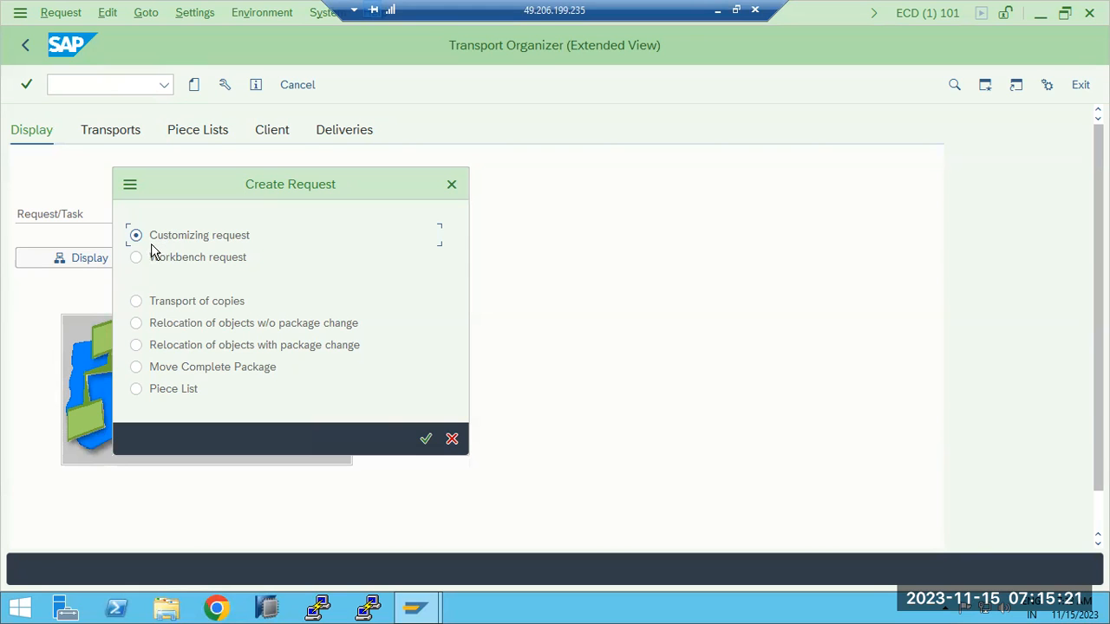
- Compare the request types: workbench, customizing, transport of copies, relocation and move complete package
left_click(136, 257)
left_click(135, 238)
left_click(136, 258)
left_click(164, 307)
left_click(171, 323)
left_click(268, 369)
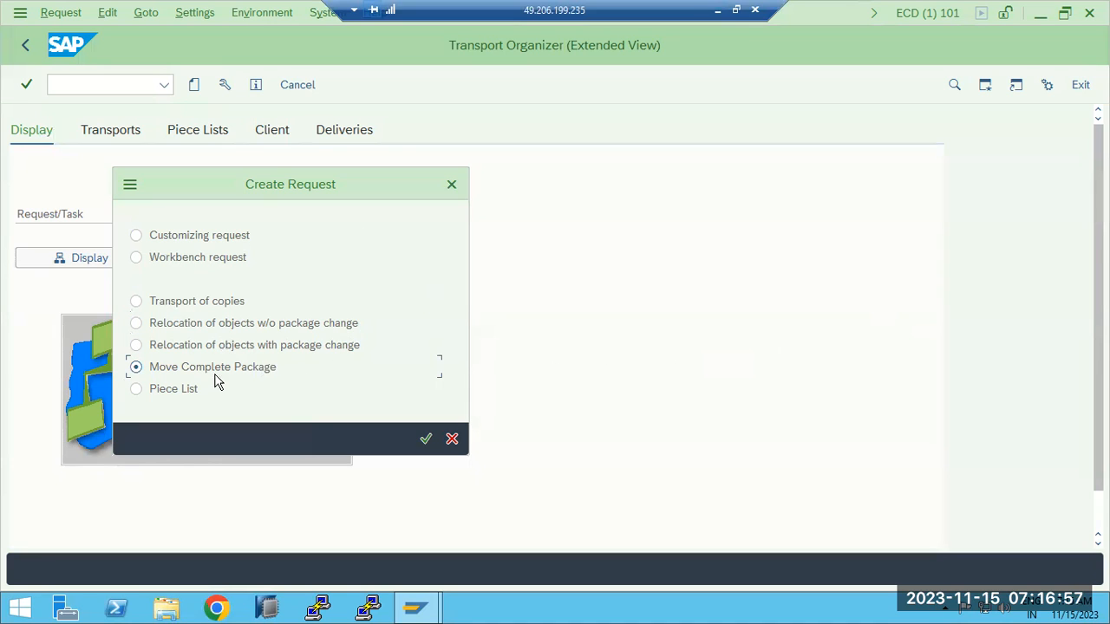
left_click(184, 303)
left_click(169, 232)
left_click(175, 260)
left_click(177, 241)
left_click(179, 258)
left_click(196, 301)
left_click(176, 263)
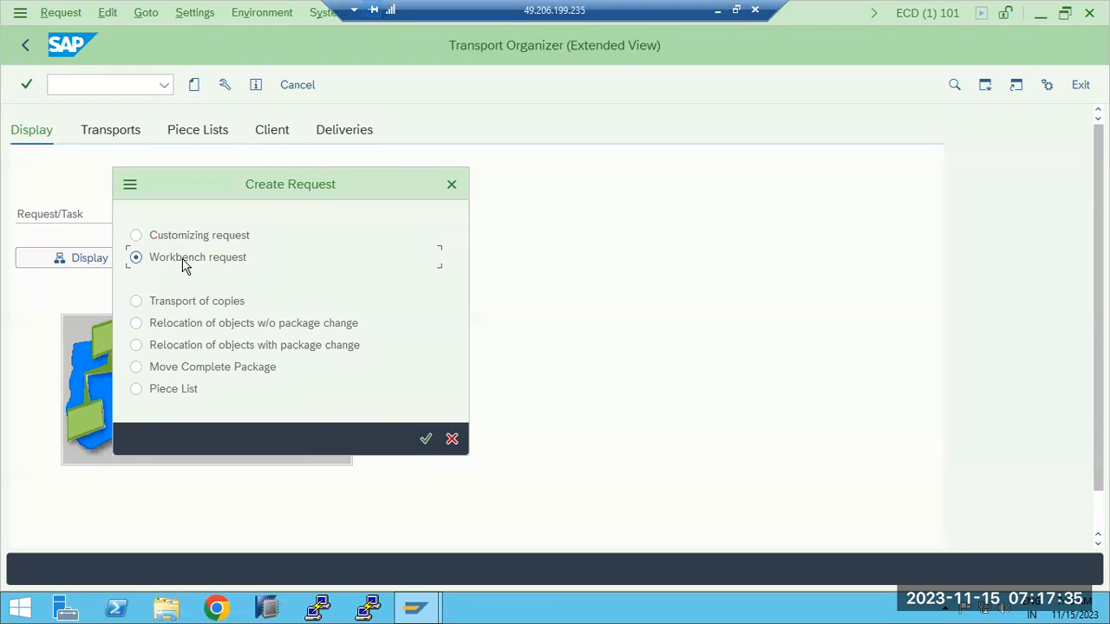
left_click(190, 233)
- Confirm a workbench request titled 'OBJECT MOVEMENT to PRODUCTION' and check its target is ECP
left_click(201, 265)
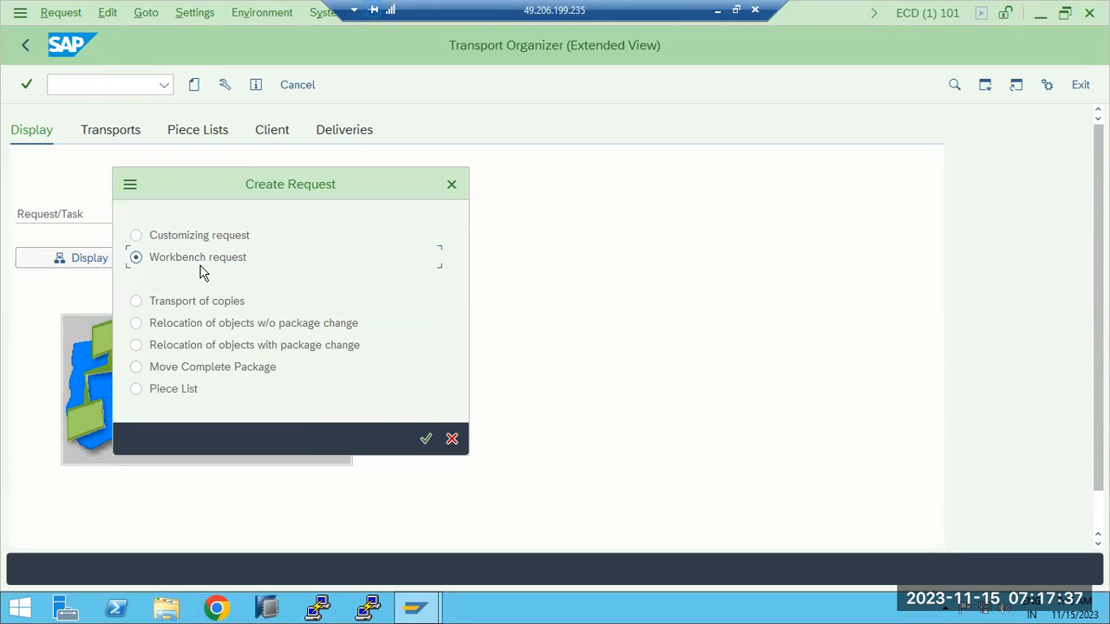
left_click(426, 440)
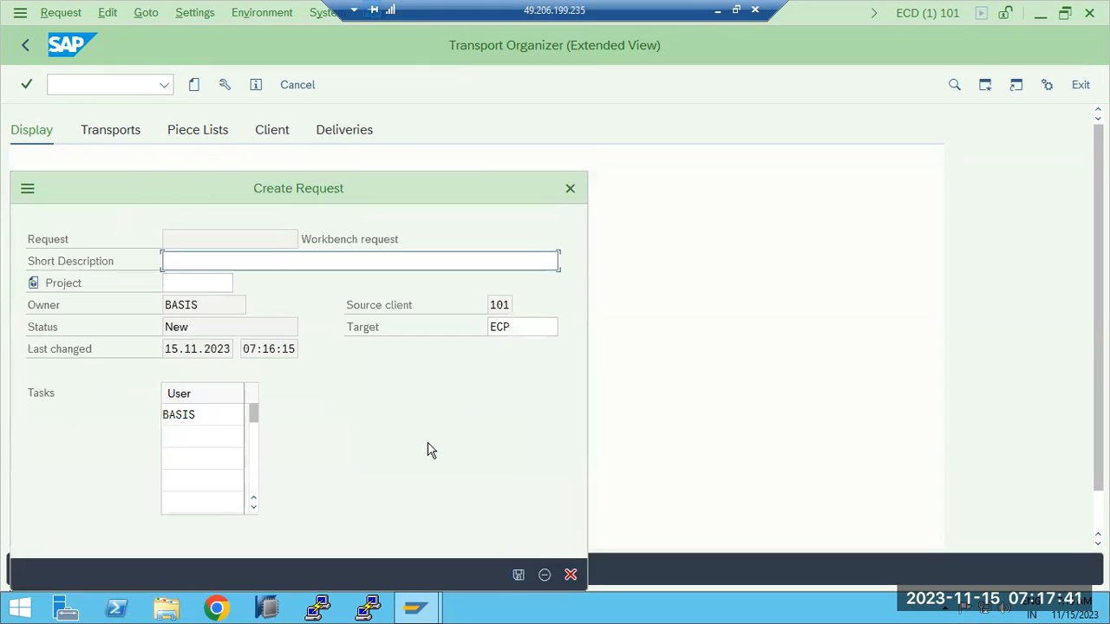
left_click_drag(203, 185, 396, 79)
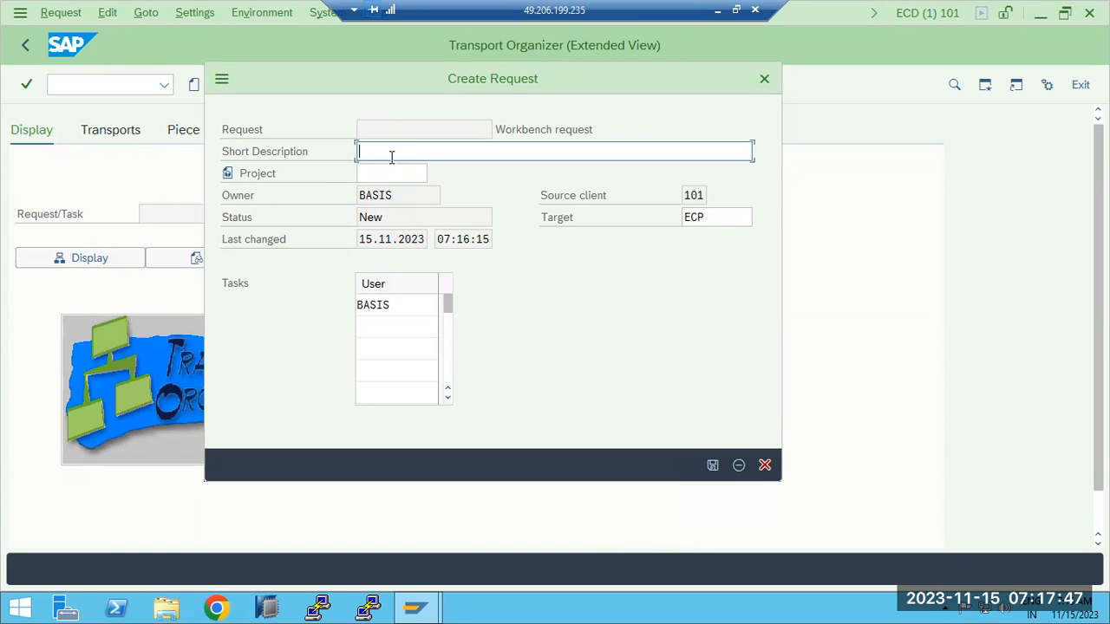
type("EXAM")
double_click(391, 155)
type("OBJECT MOVEMENT to PRODUC")
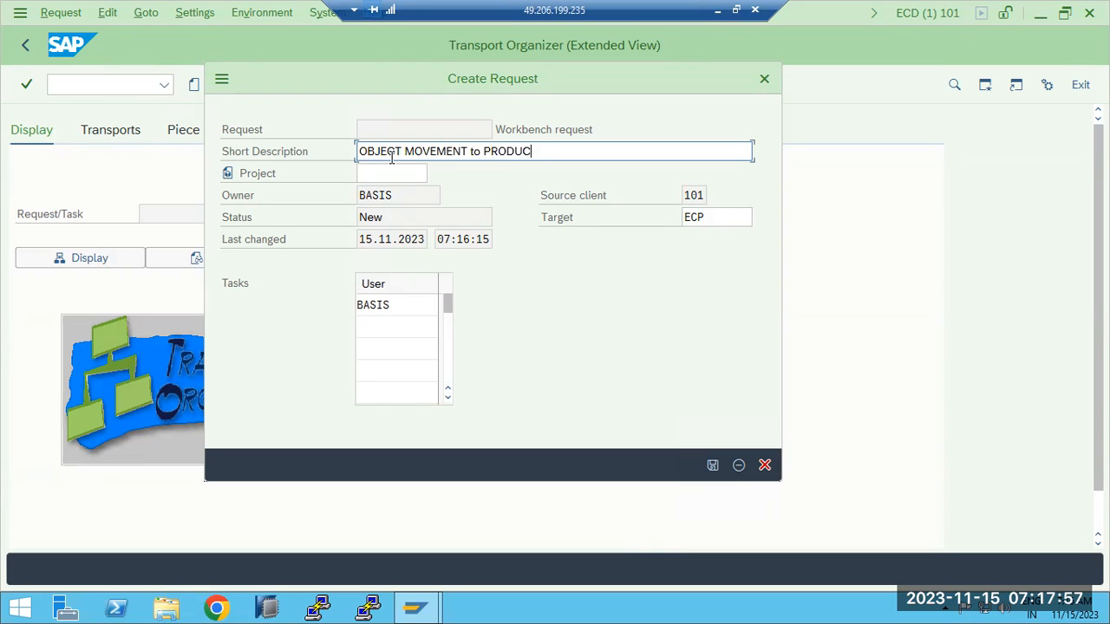
type("TION")
left_click_drag(710, 220, 676, 220)
left_click(708, 220)
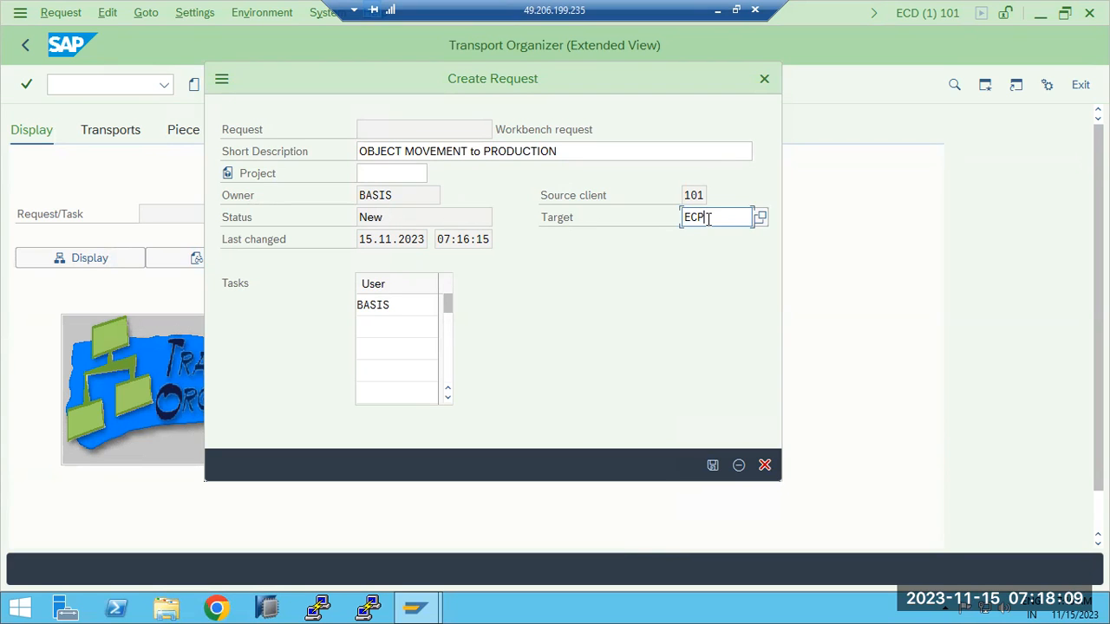
left_click_drag(708, 219, 685, 218)
- Save workbench request ECDK900100 and select it in the Display Request tree
left_click(712, 466)
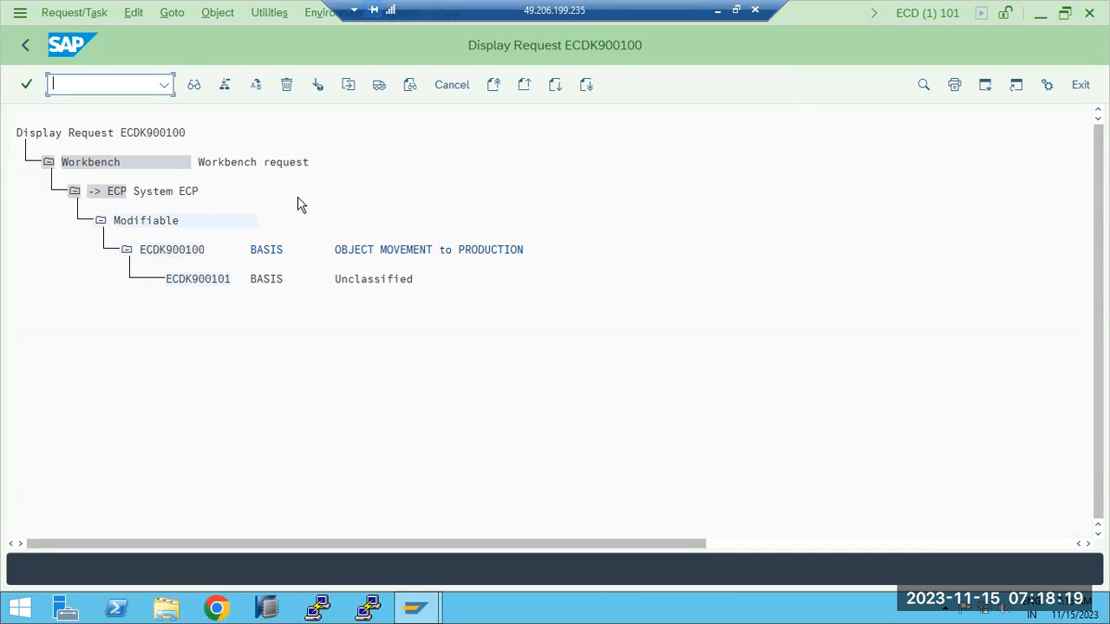
left_click(160, 254)
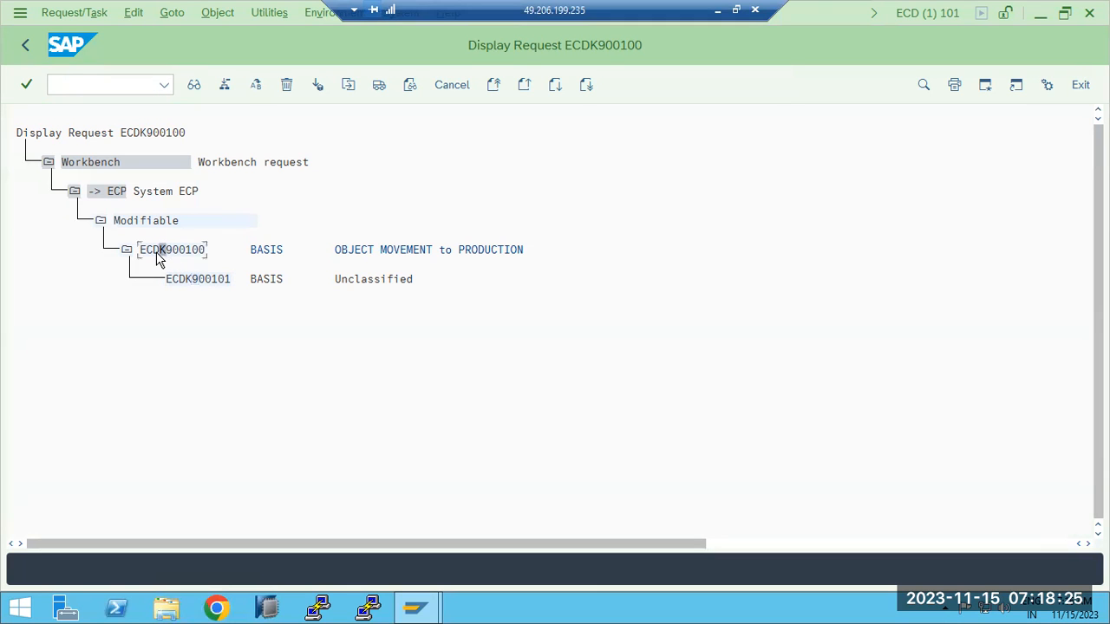
left_click(720, 13)
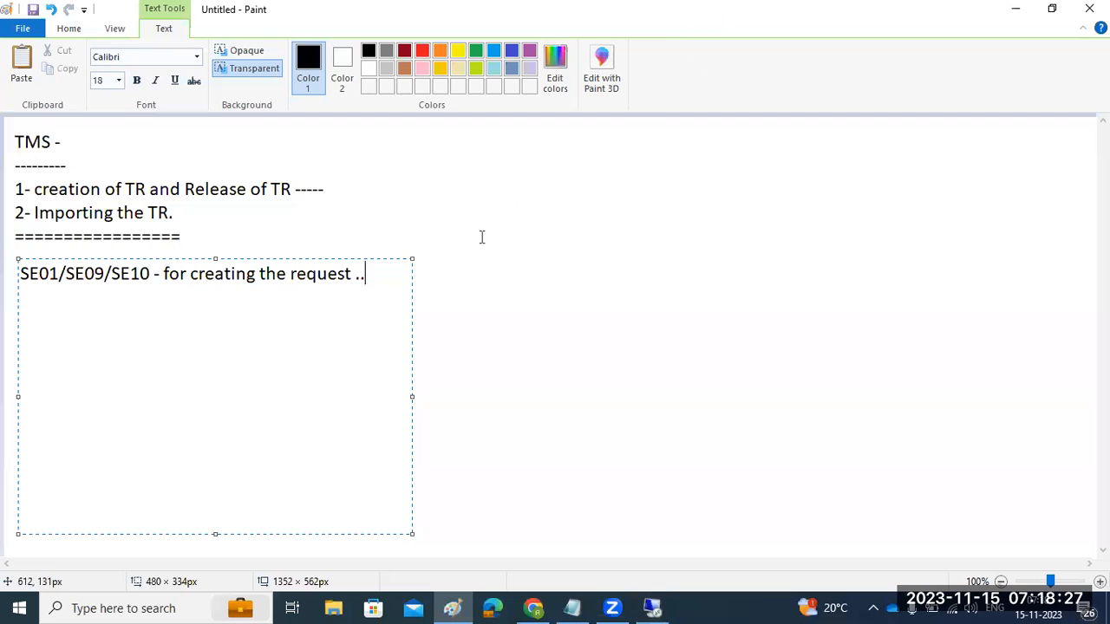
- Commit the SE01/SE09/SE10 note and draw a new empty text box beside the notes
left_click(598, 333)
left_click_drag(406, 133, 998, 392)
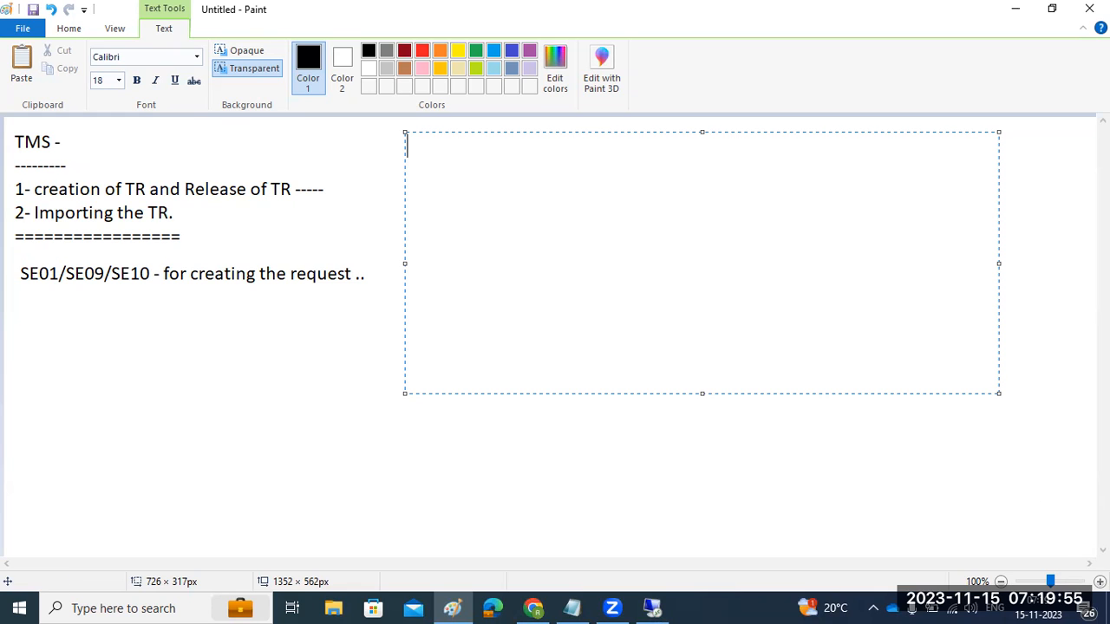
- Compare request number ECDK900100 with task ECDK900101 in the tree, noting the shared K
left_click(652, 607)
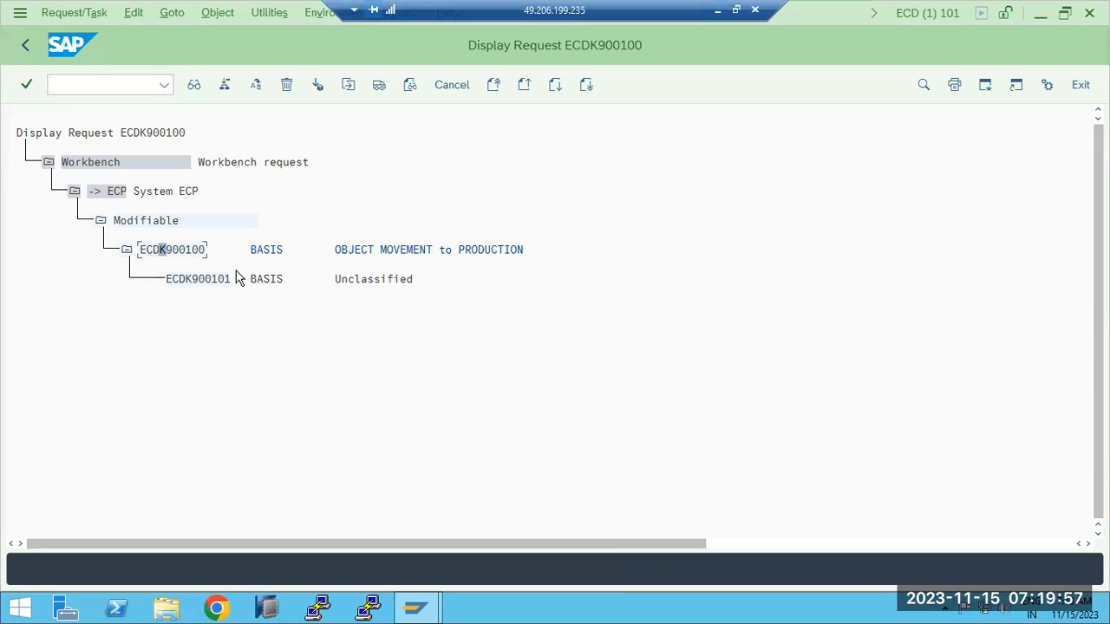
left_click(172, 251)
left_click(205, 281)
left_click(189, 280)
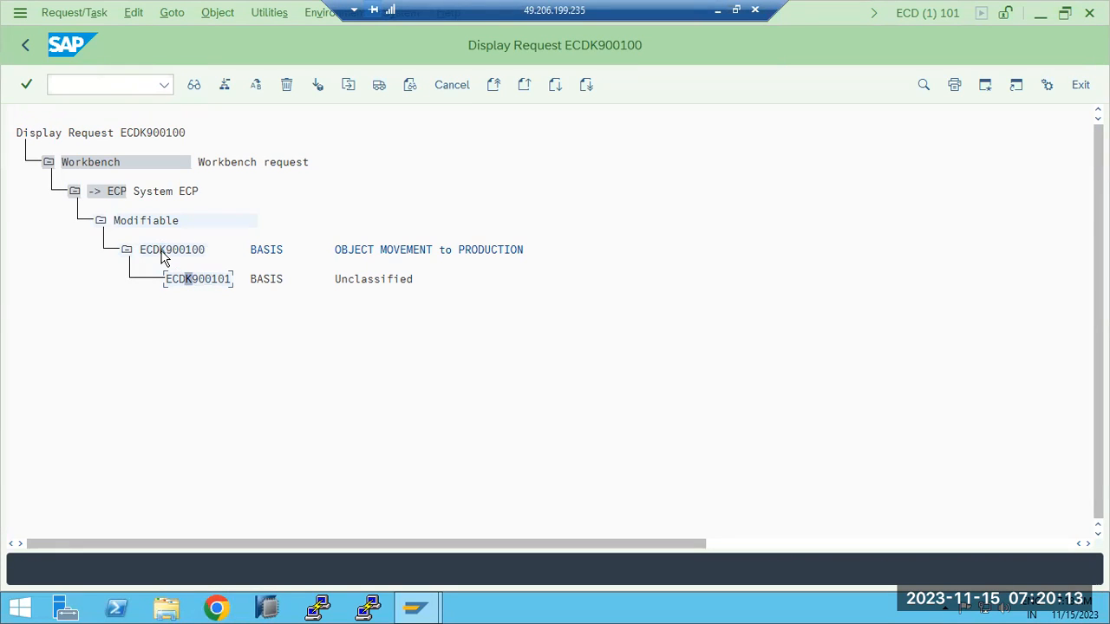
left_click(161, 250)
left_click(190, 281)
left_click(174, 249)
left_click(195, 278)
left_click(717, 11)
- Write <SID>K9<NNNNN> with examples ECDK900001 and ECDK900003 on separate lines in Paint
type("<SID>")
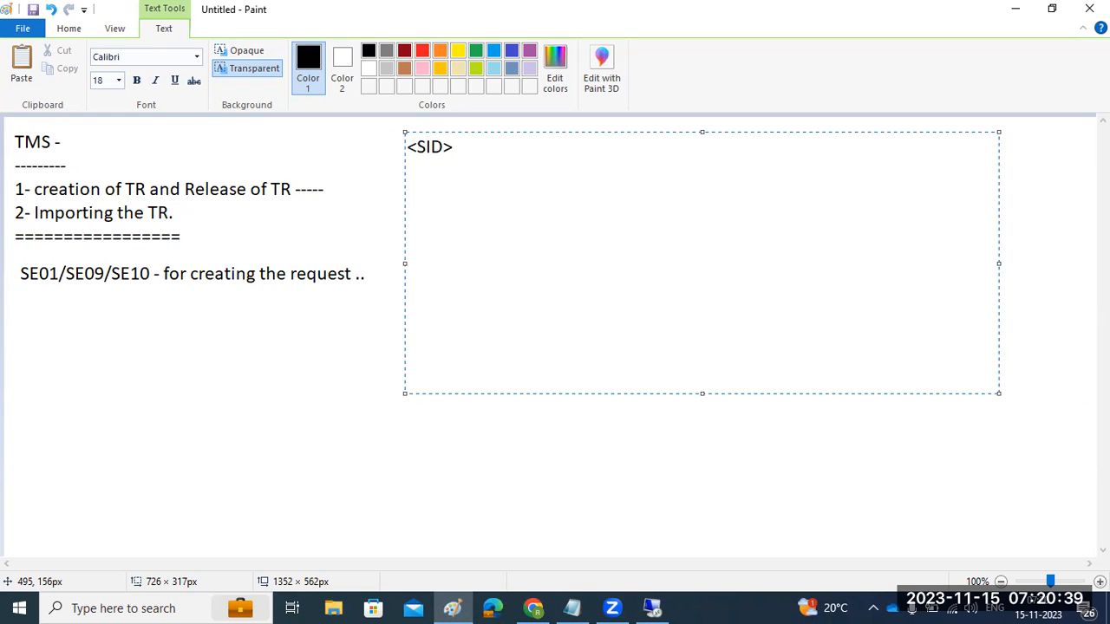
type("K9<NN")
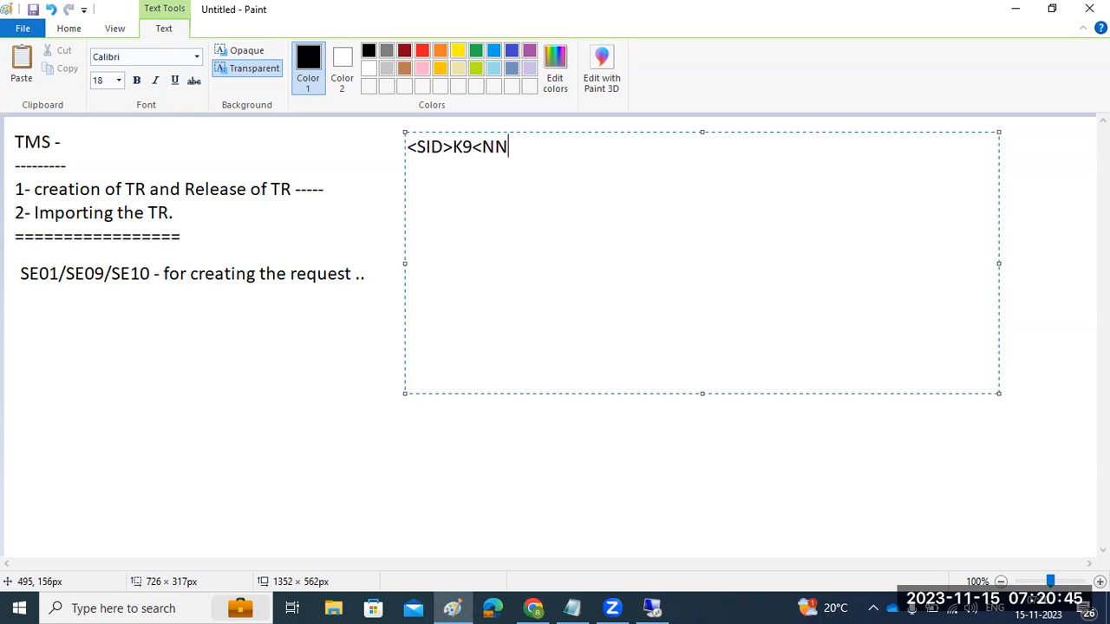
type("NN>")
key("Return")
type("EC")
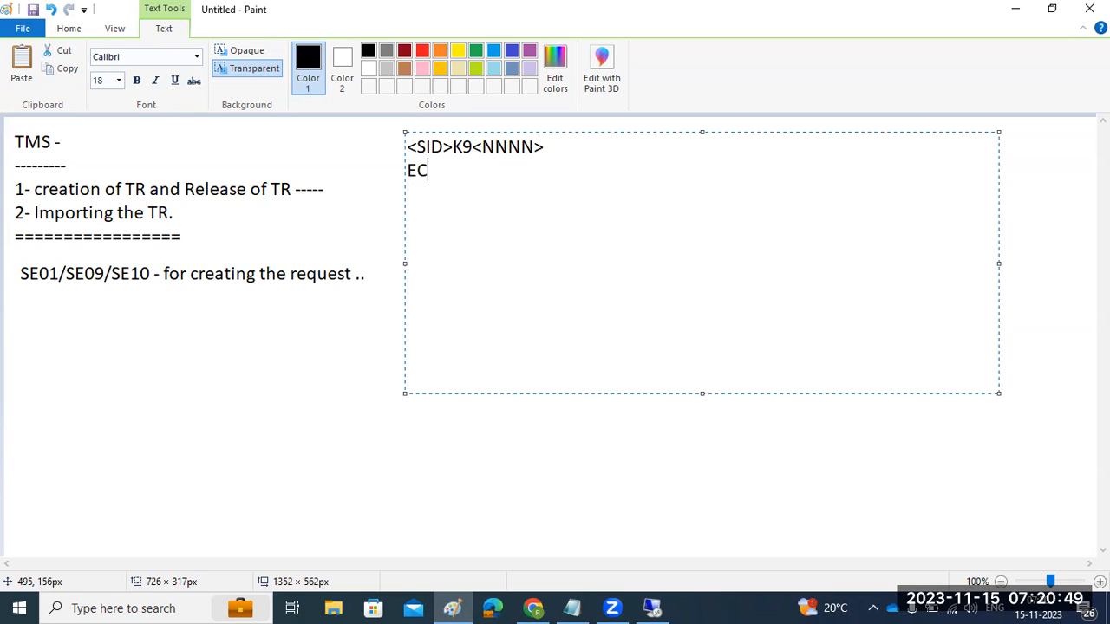
type("DK900")
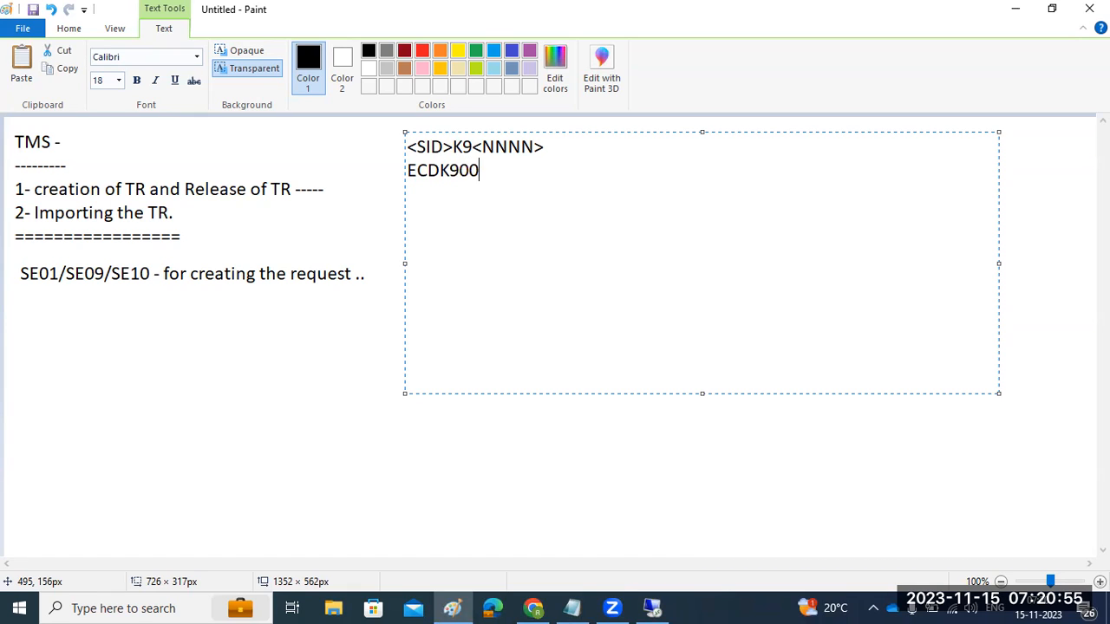
type("001")
key("Up")
type("N")
key("Down")
key("Return")
type("ECDK9")
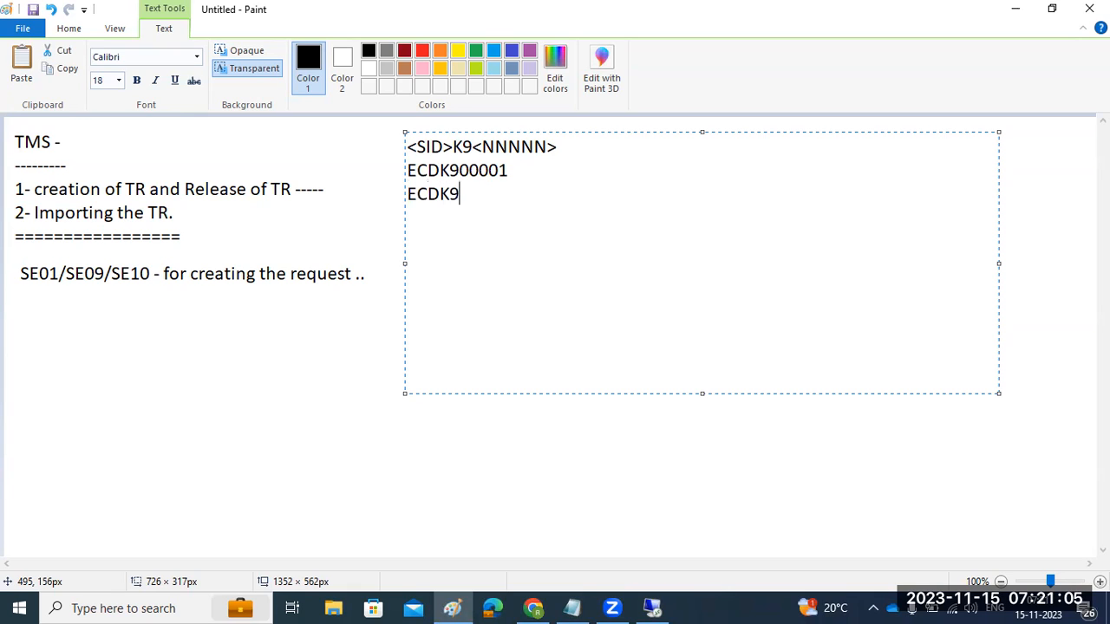
type("00003")
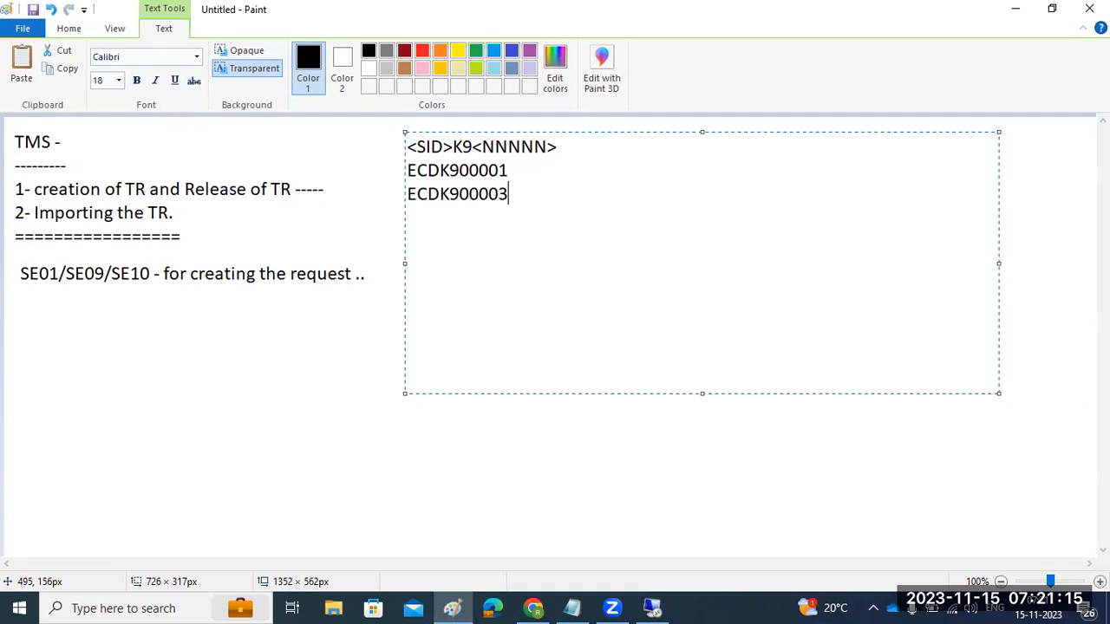
left_click(652, 608)
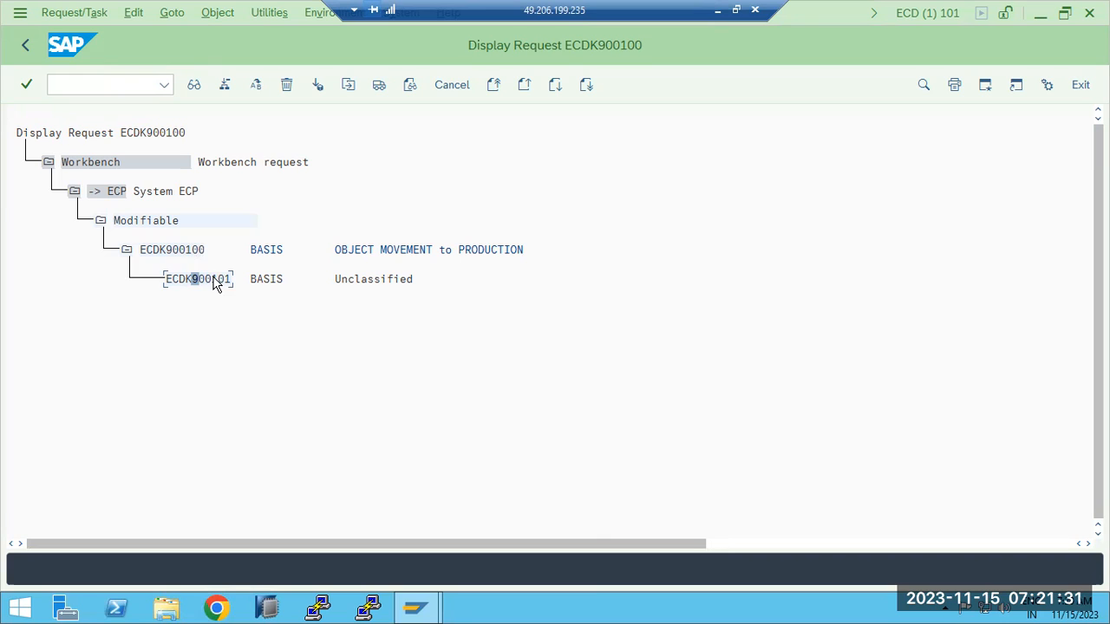
left_click(182, 251)
double_click(203, 280)
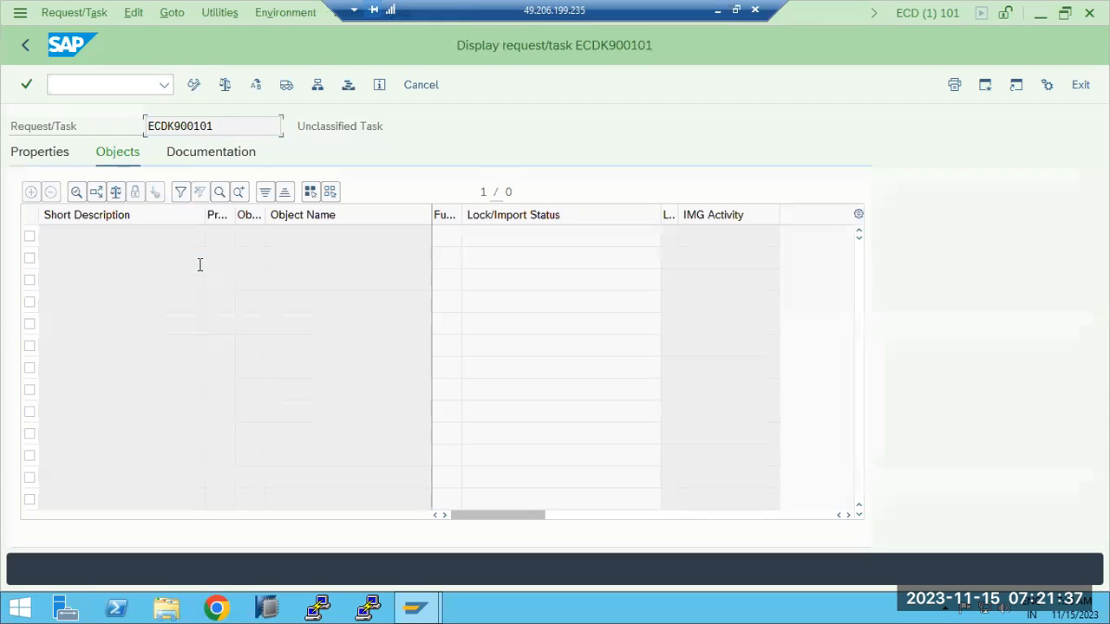
left_click(21, 47)
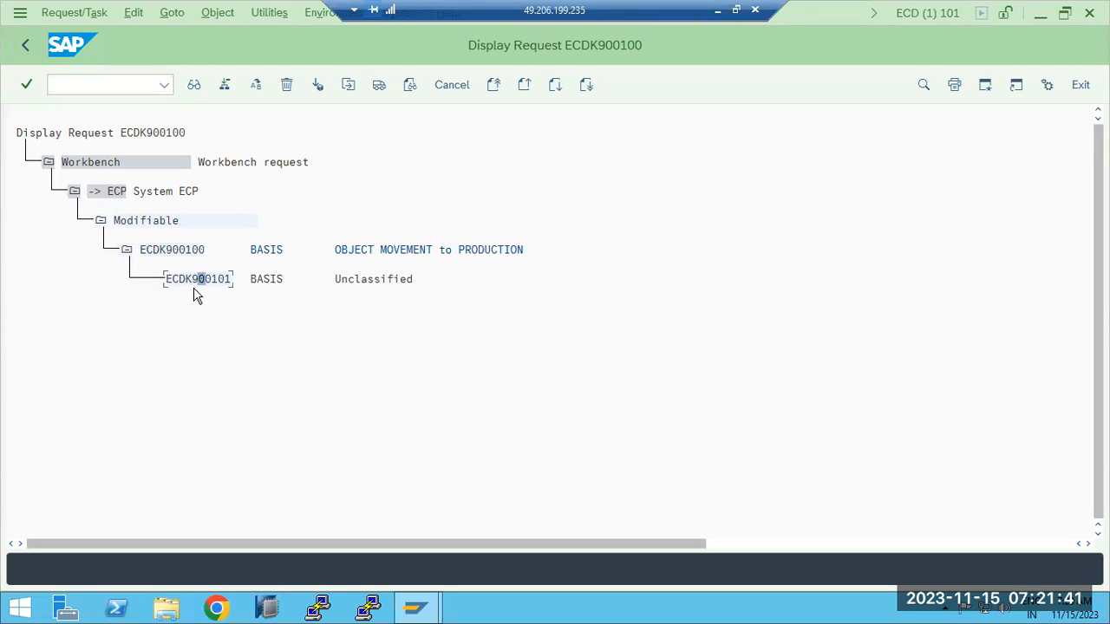
double_click(196, 281)
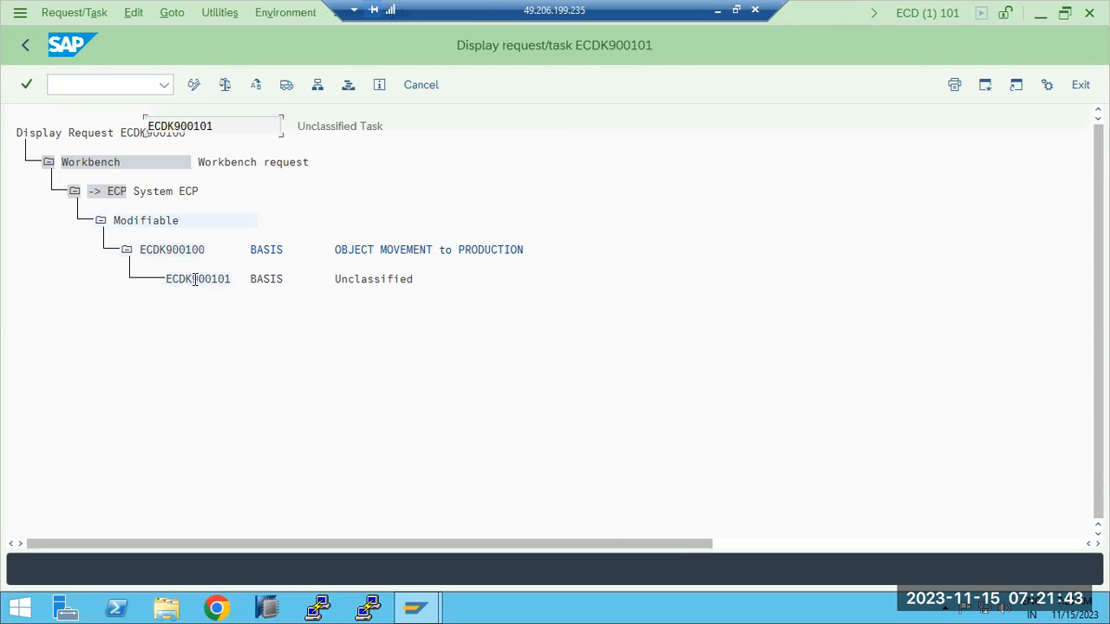
left_click(194, 84)
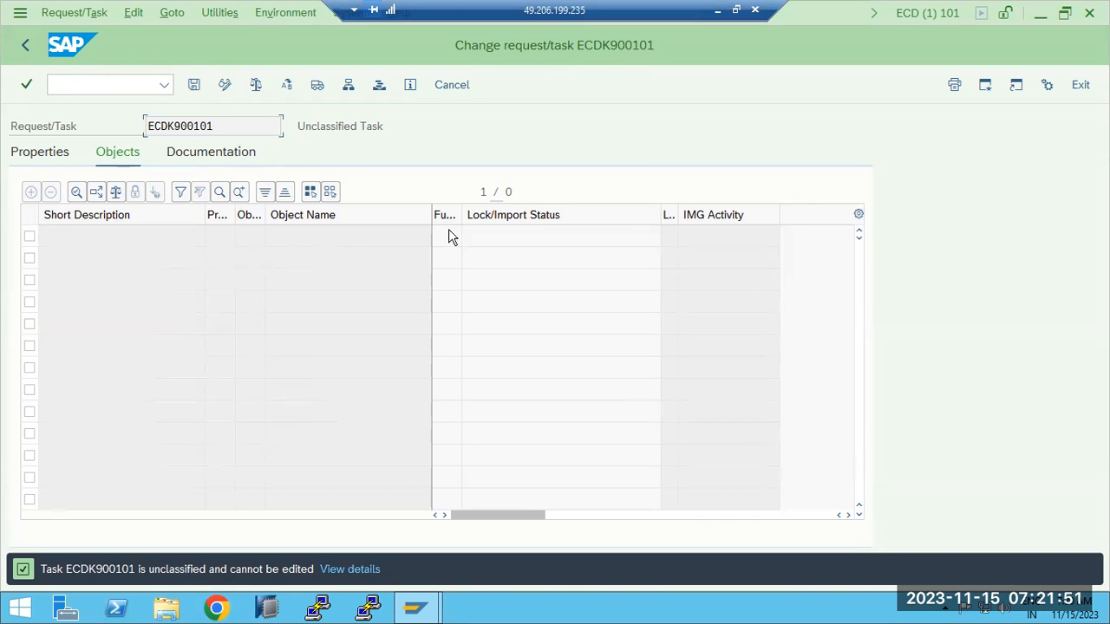
left_click(25, 47)
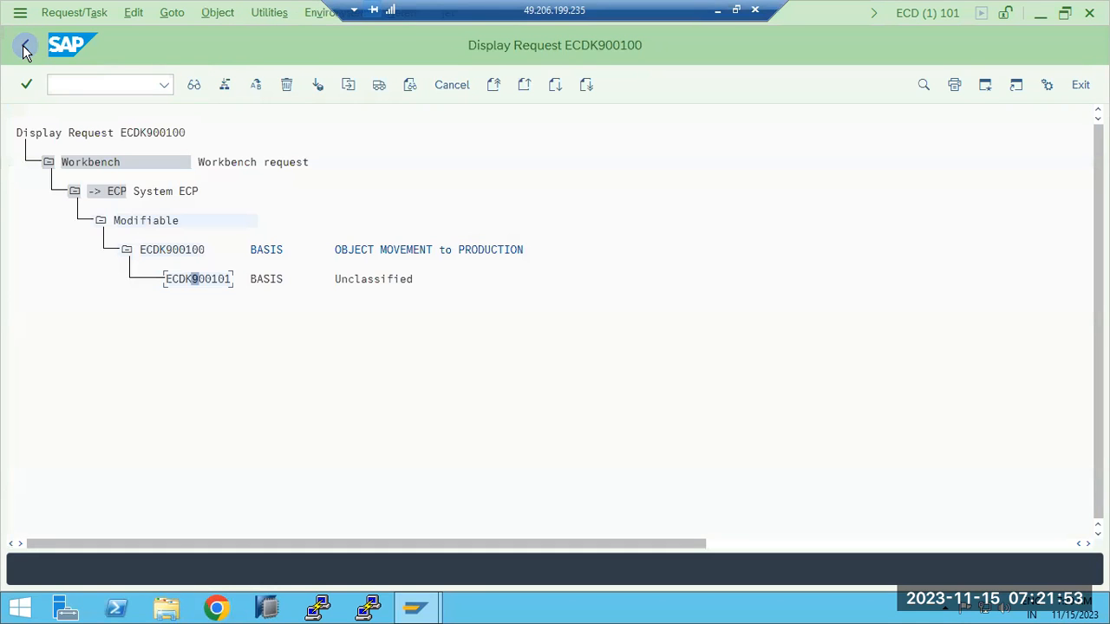
- Put ECDK900100 into change mode and enter R3TR as the program in a new object row
double_click(165, 251)
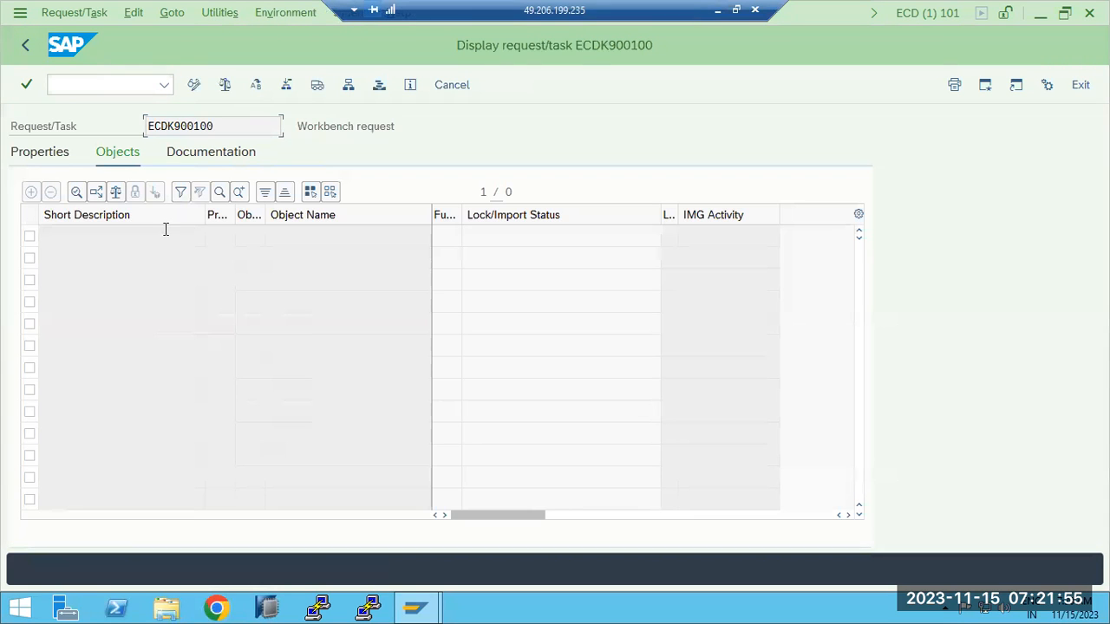
left_click(193, 84)
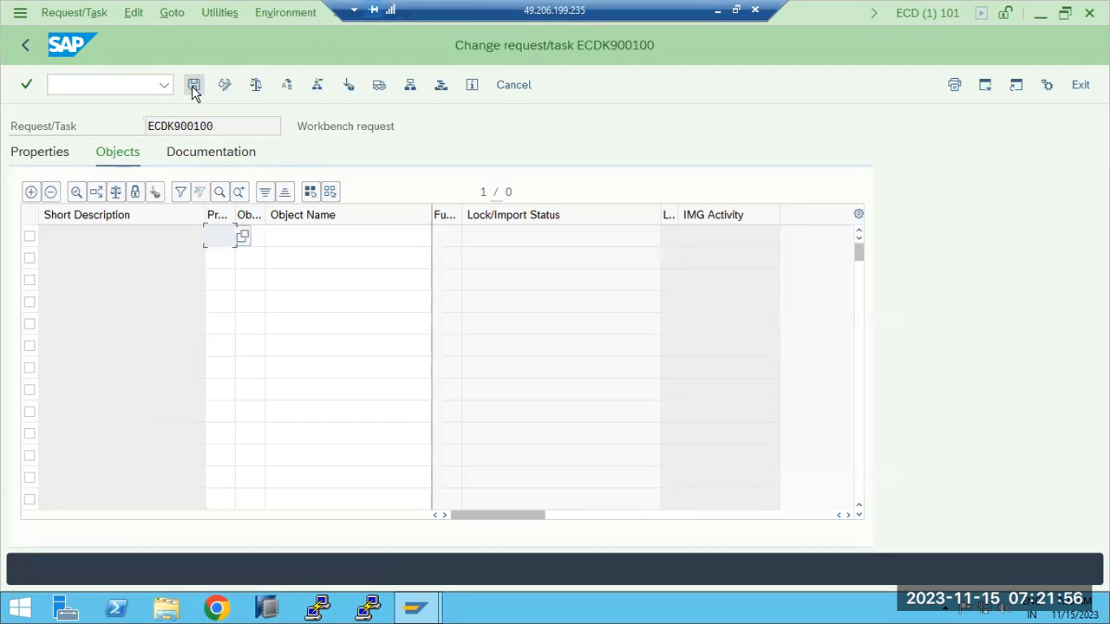
type("R")
left_click(231, 259)
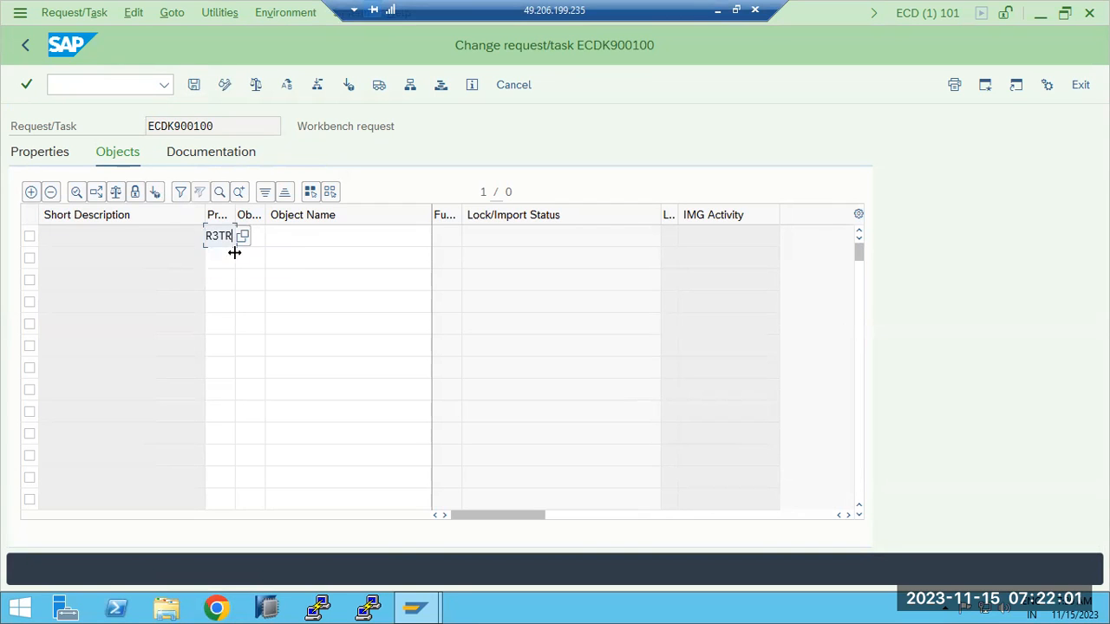
left_click(256, 241)
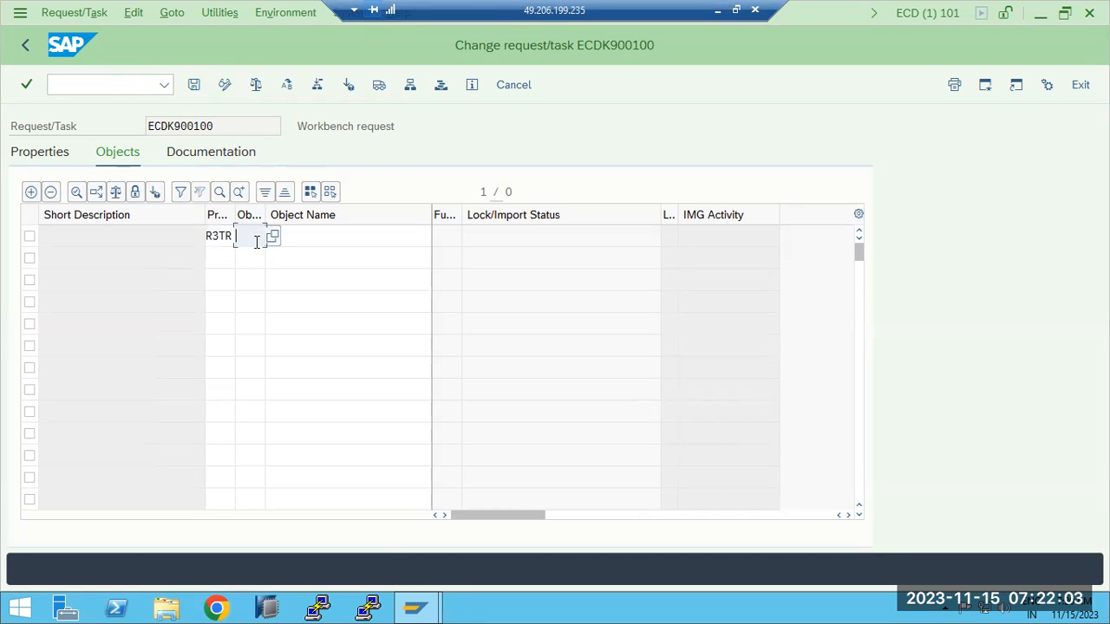
left_click(225, 237)
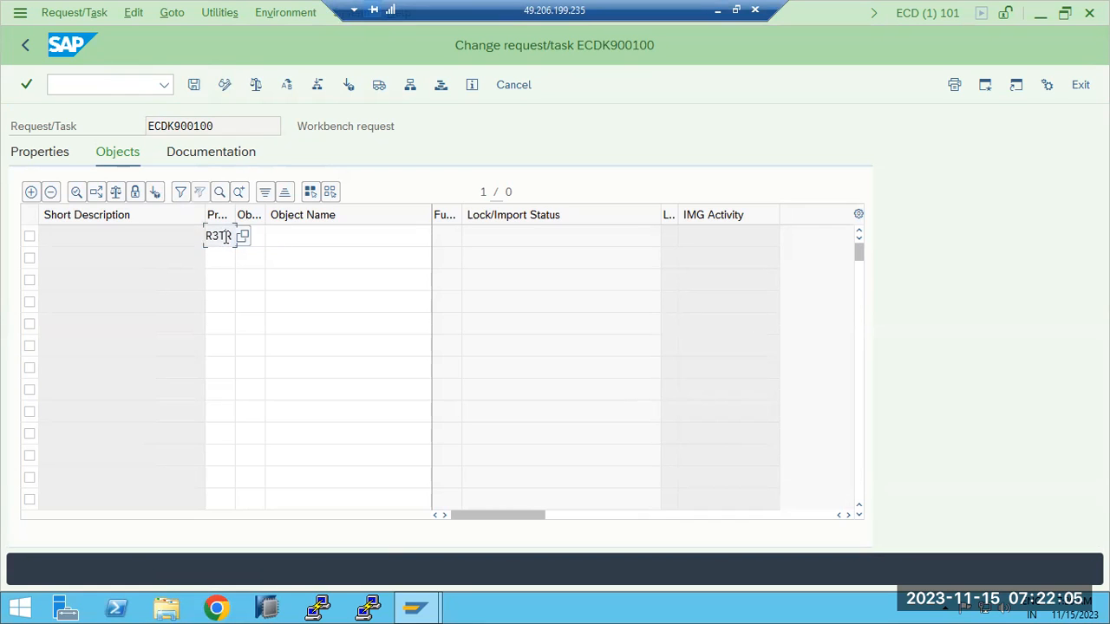
left_click(255, 236)
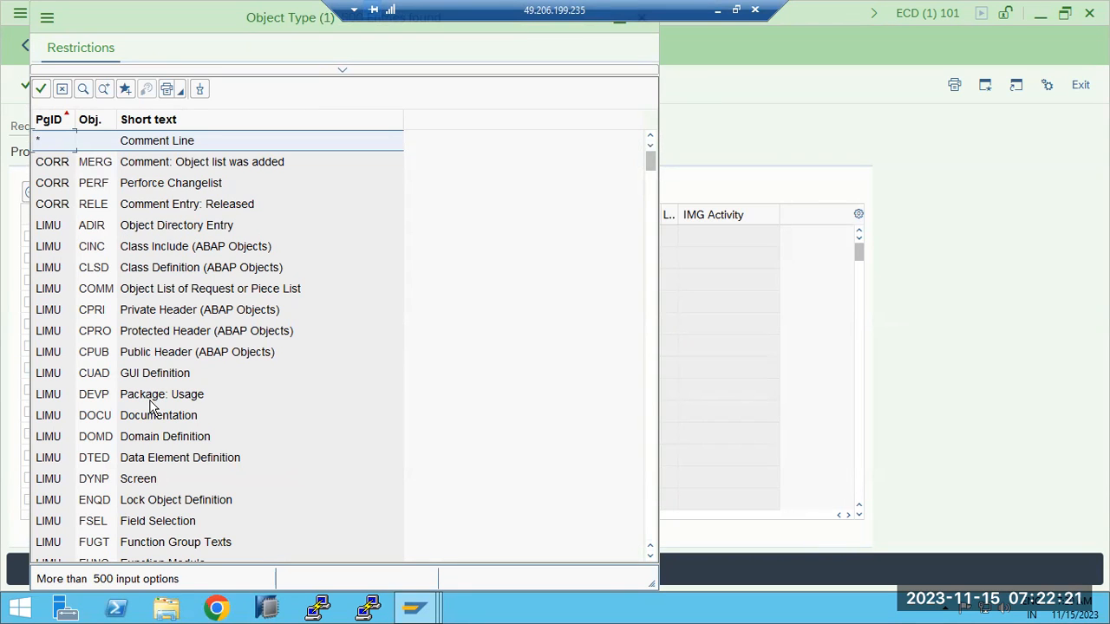
scroll(151, 403, "down", 1)
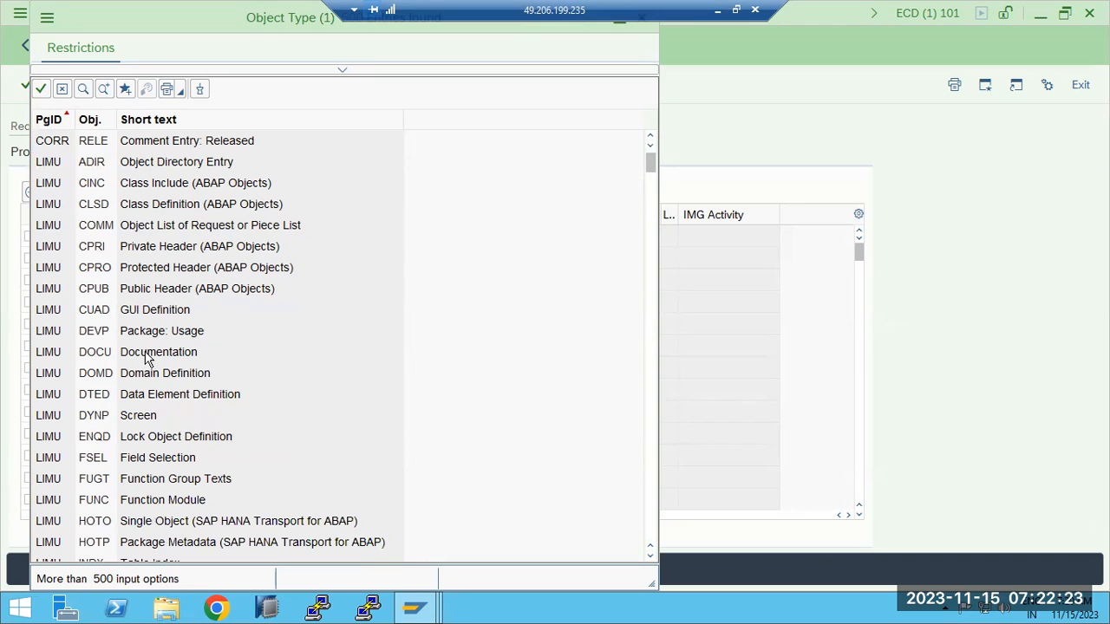
left_click(147, 359)
scroll(144, 364, "down", 1)
left_click(119, 354)
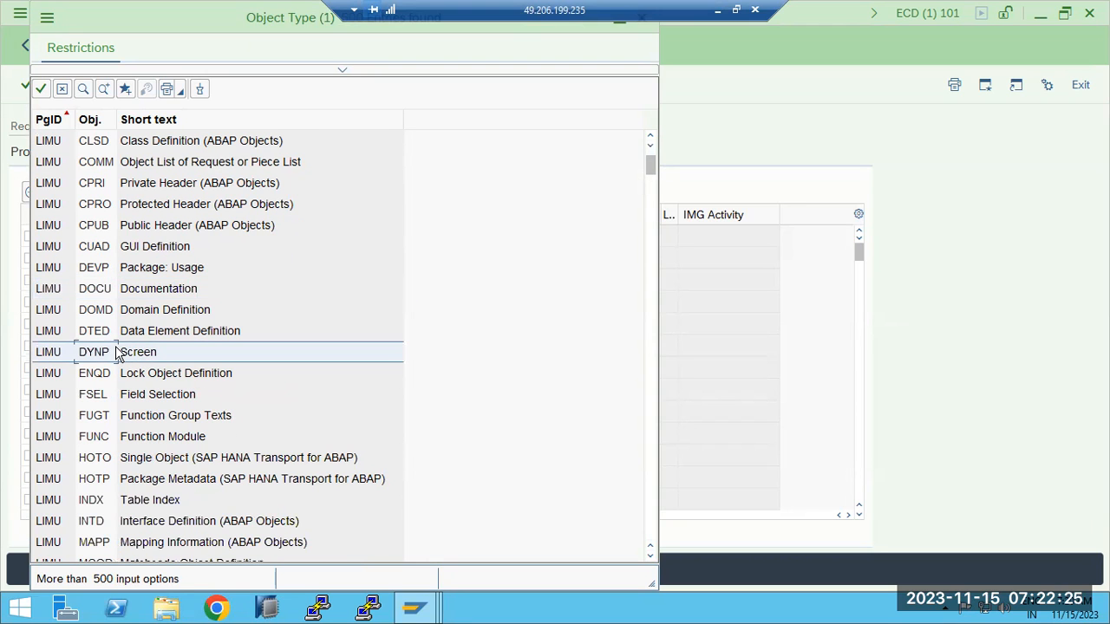
scroll(119, 356, "down", 1)
scroll(120, 355, "down", 14)
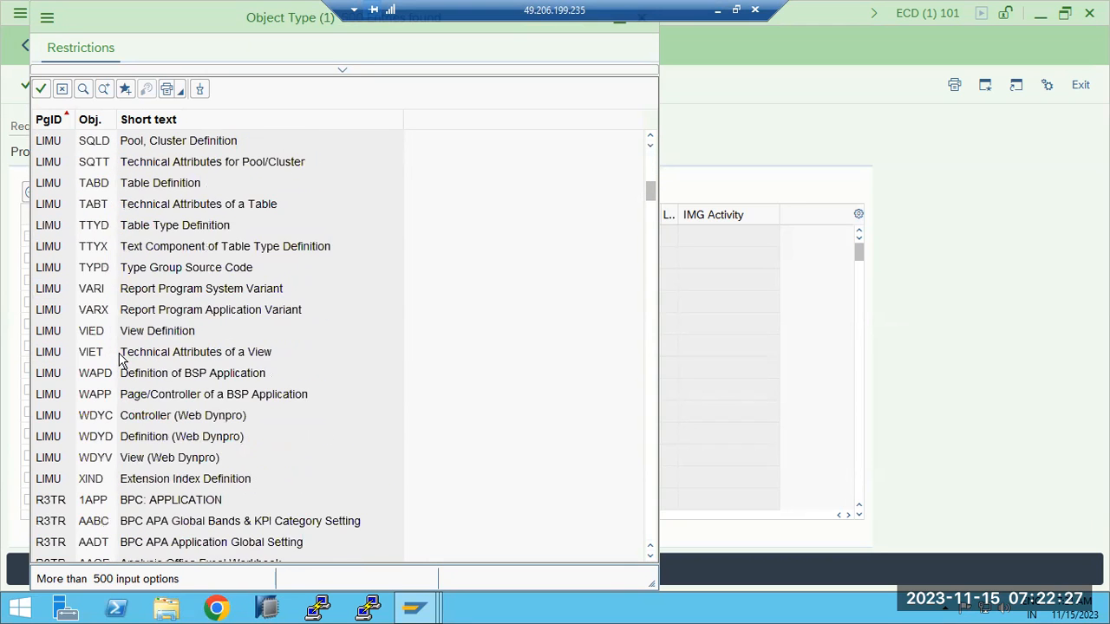
scroll(119, 355, "down", 20)
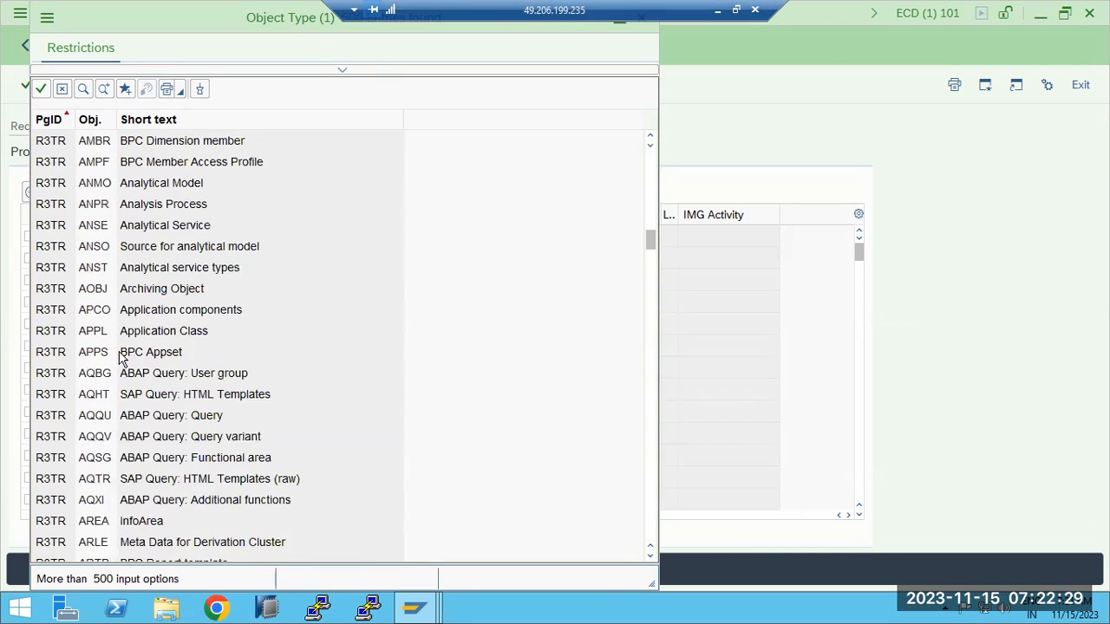
scroll(120, 356, "down", 20)
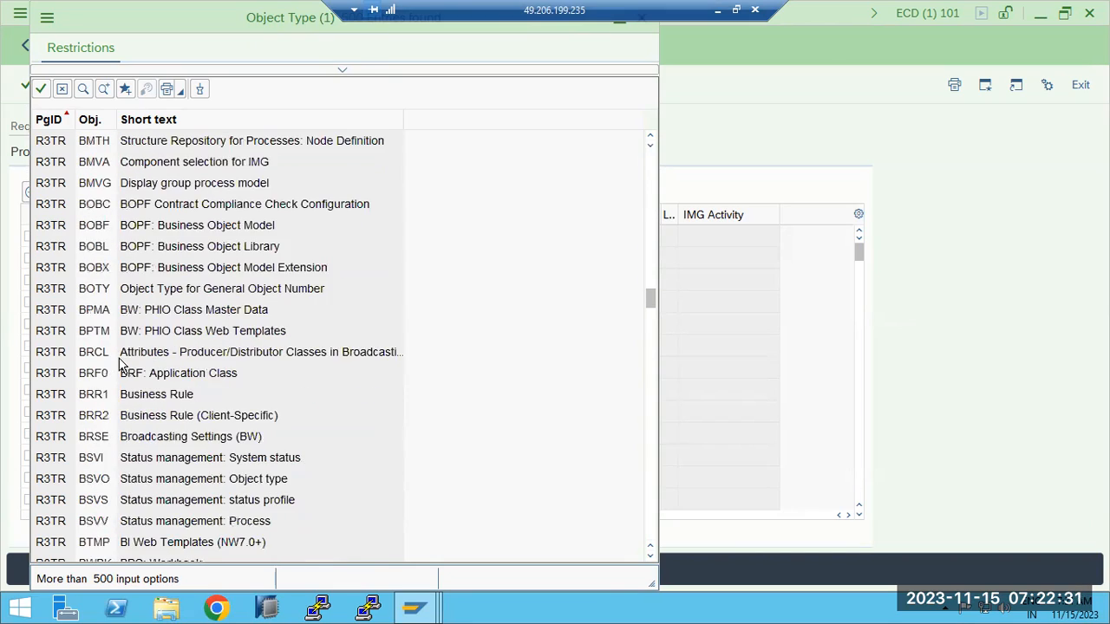
scroll(121, 364, "down", 20)
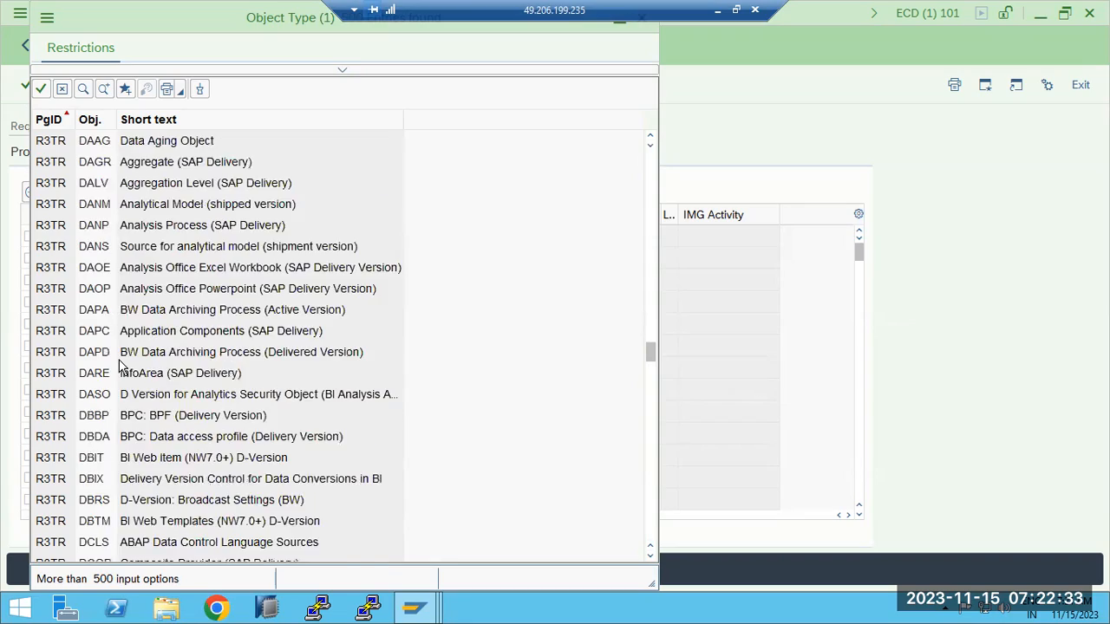
scroll(121, 369, "down", 20)
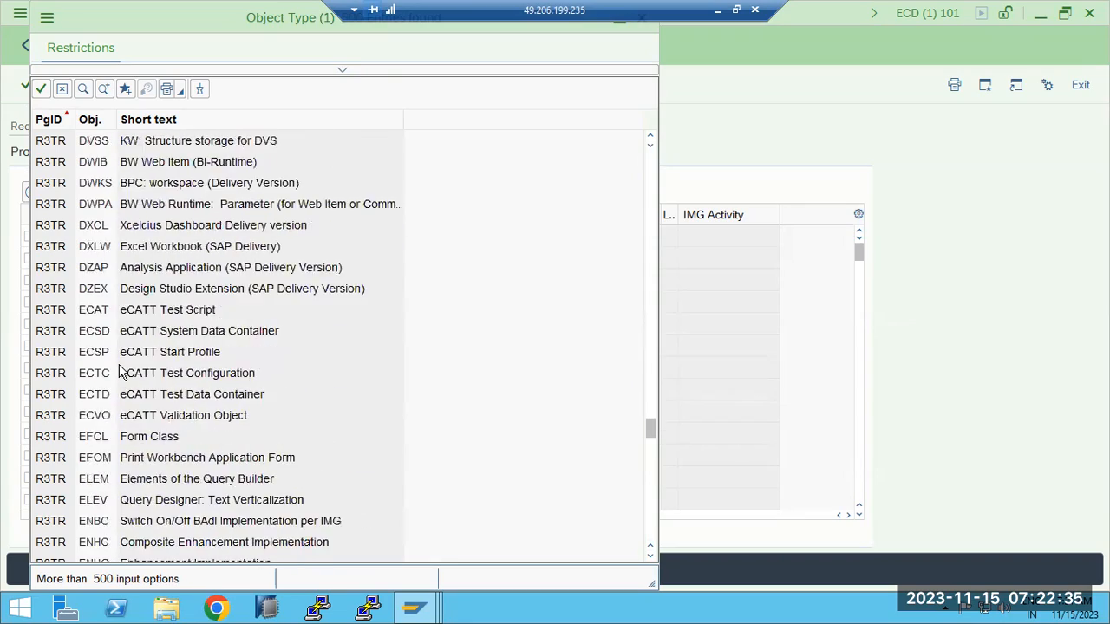
scroll(121, 371, "down", 20)
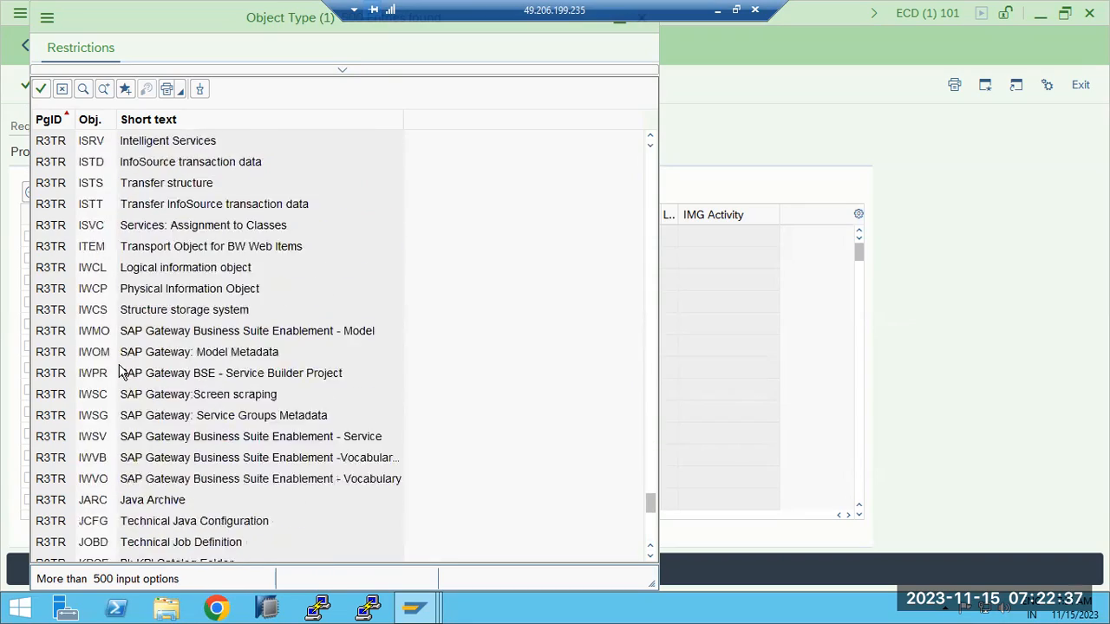
scroll(121, 371, "down", 5)
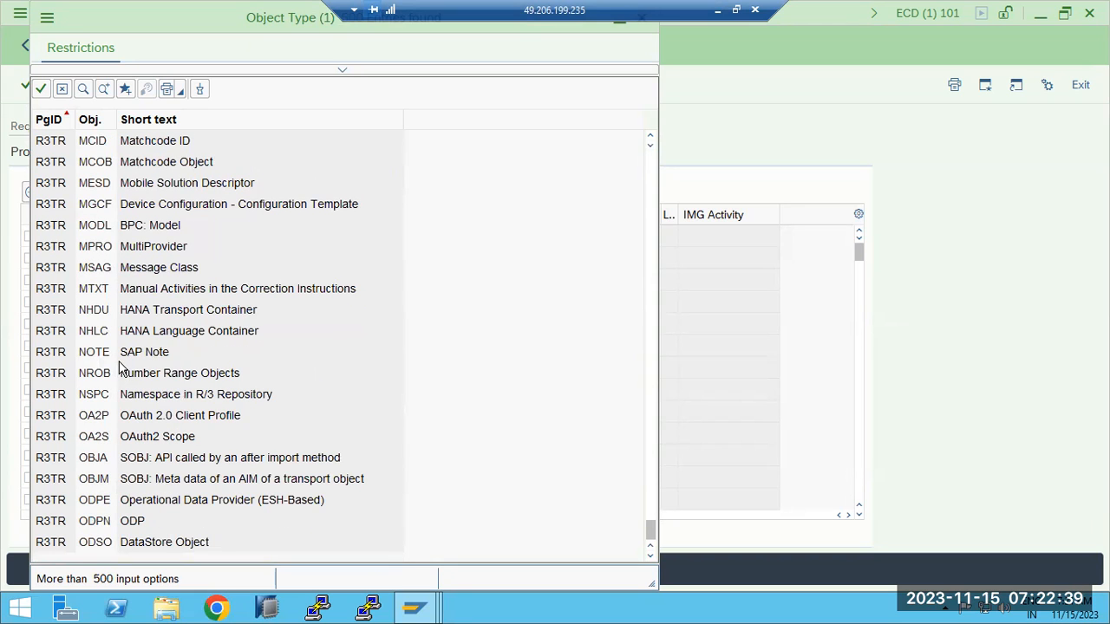
scroll(121, 371, "up", 5)
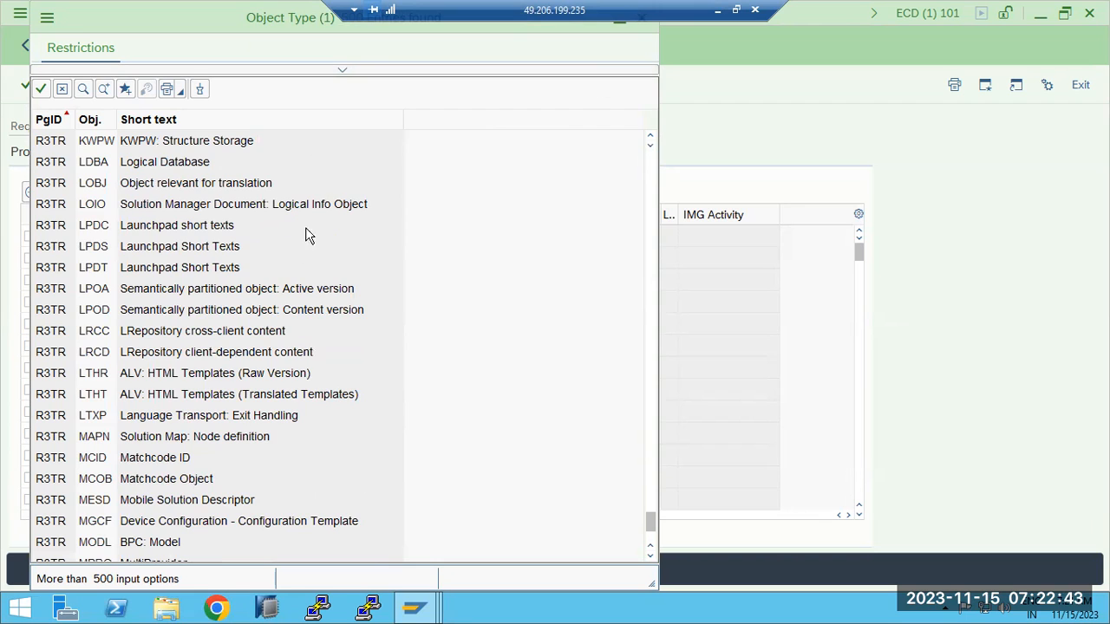
scroll(293, 319, "up", 5)
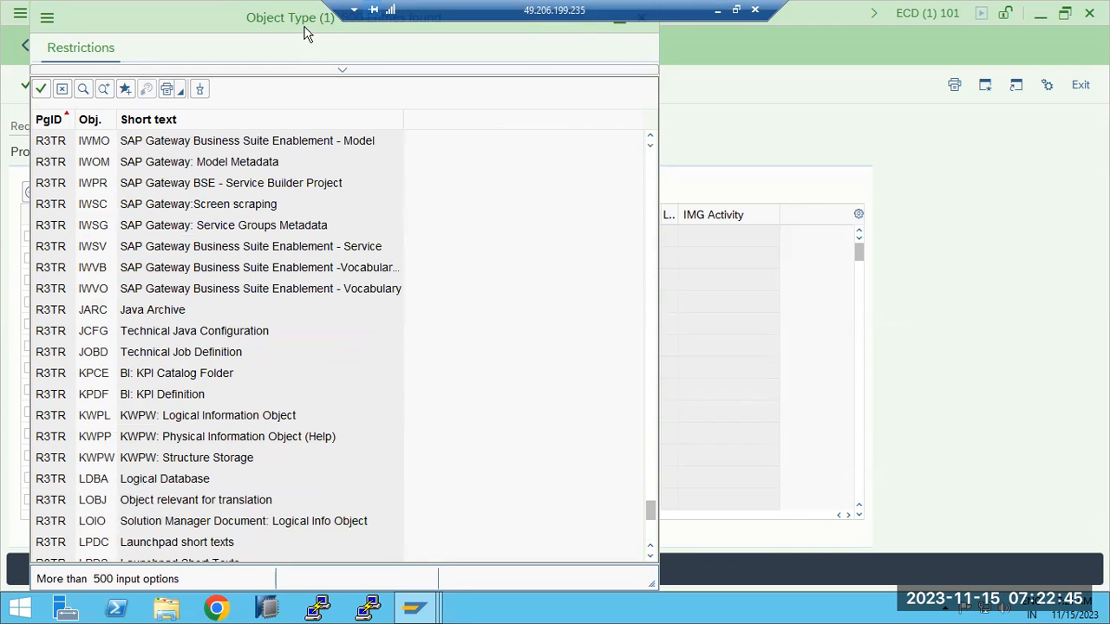
left_click_drag(305, 32, 339, 75)
left_click(654, 57)
- Add the Table Contents object R3TR TABU TBDLS to the request's object list
left_click(246, 238)
type("TABL")
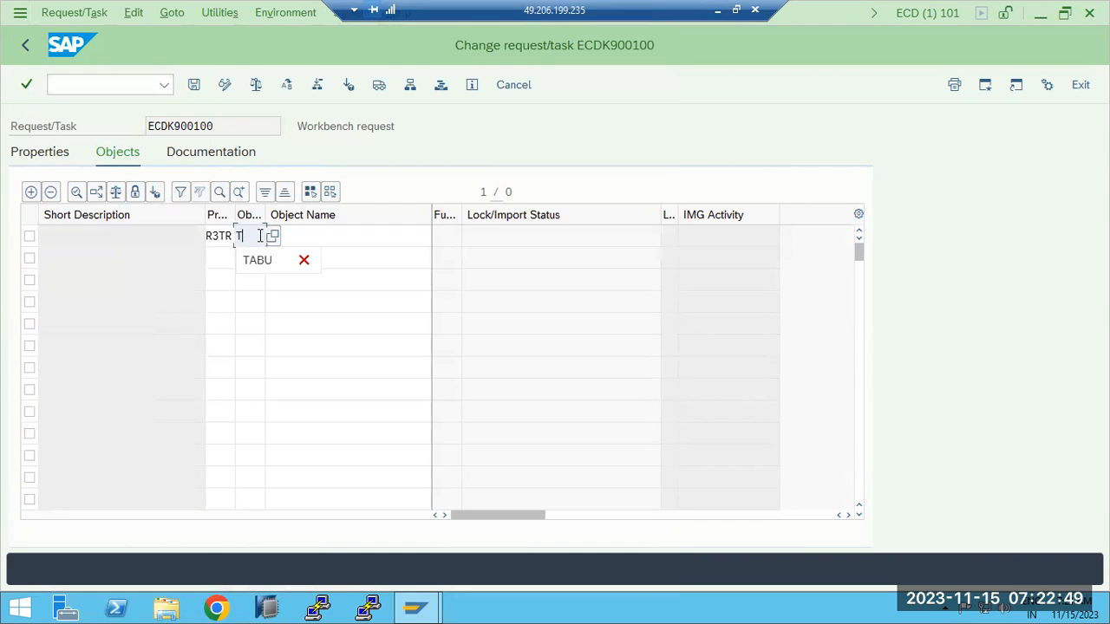
left_click(315, 234)
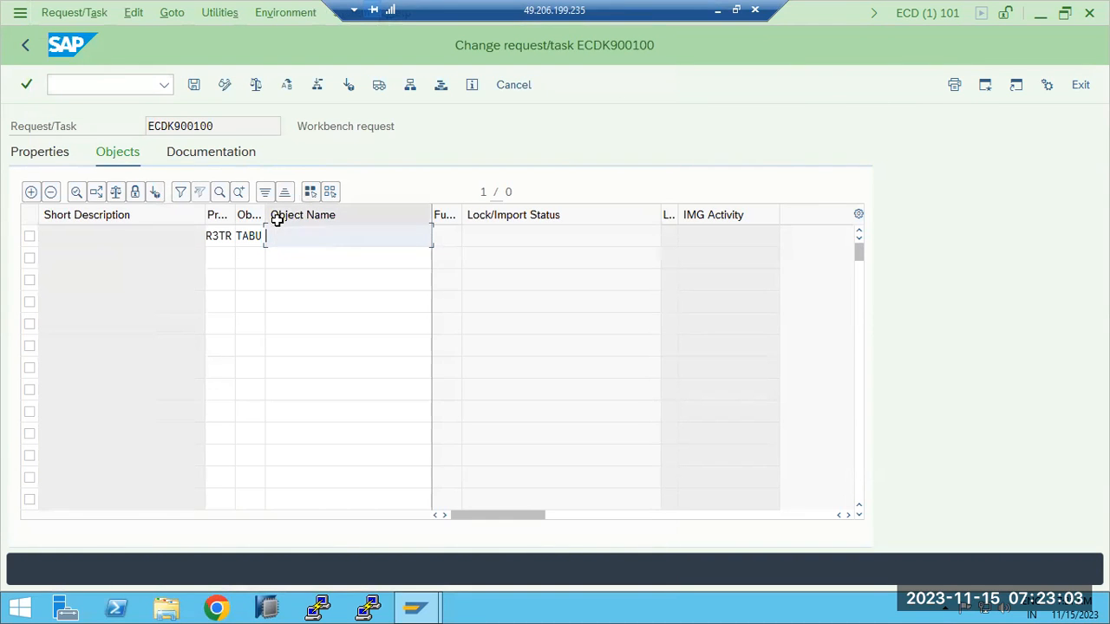
type("TBDLS")
key("Return")
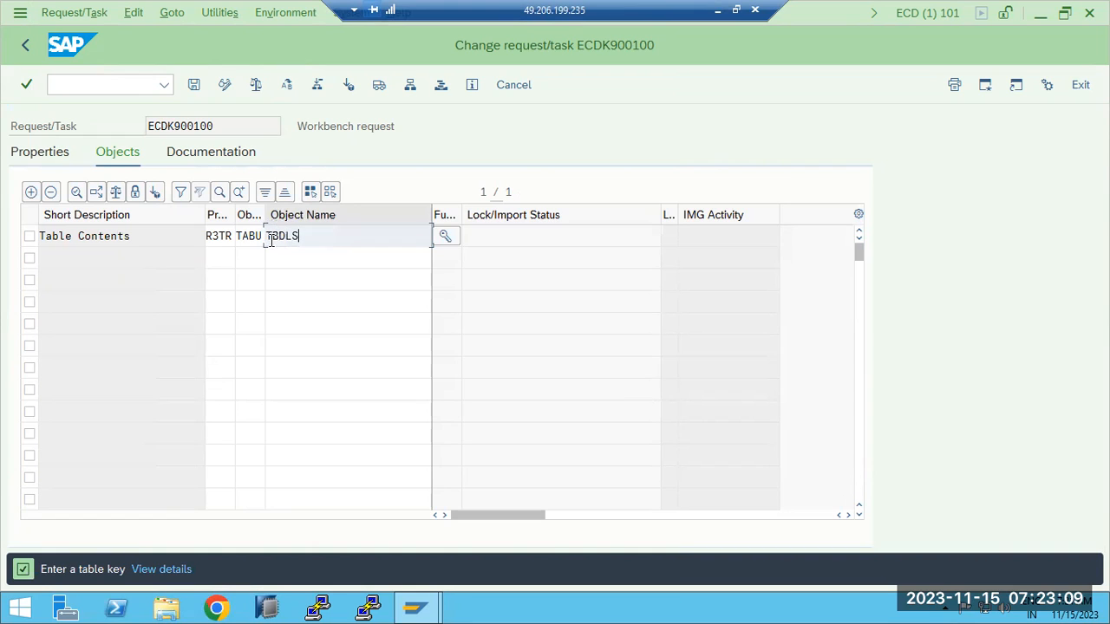
- Keep table key * for TBDLS, save the object list, and return to the request tree
left_click(446, 244)
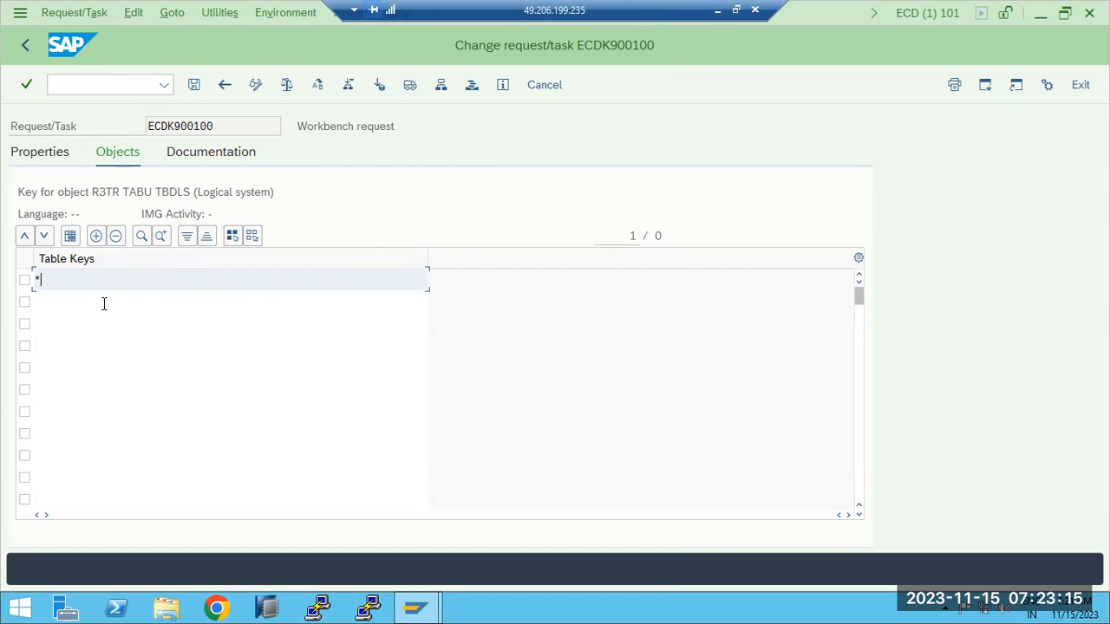
left_click(194, 86)
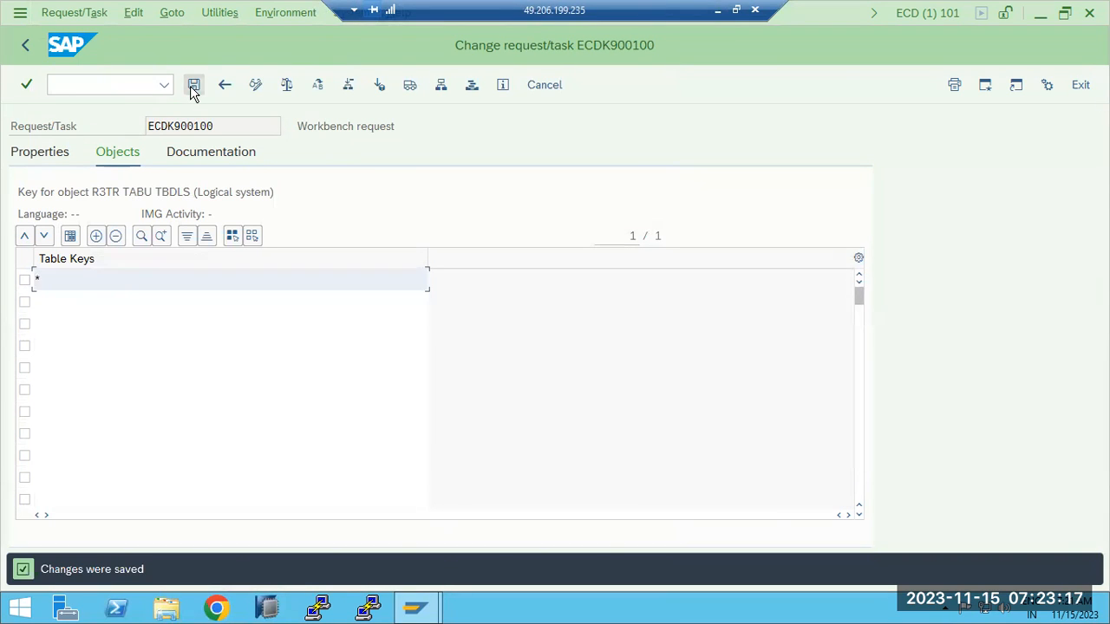
left_click(25, 44)
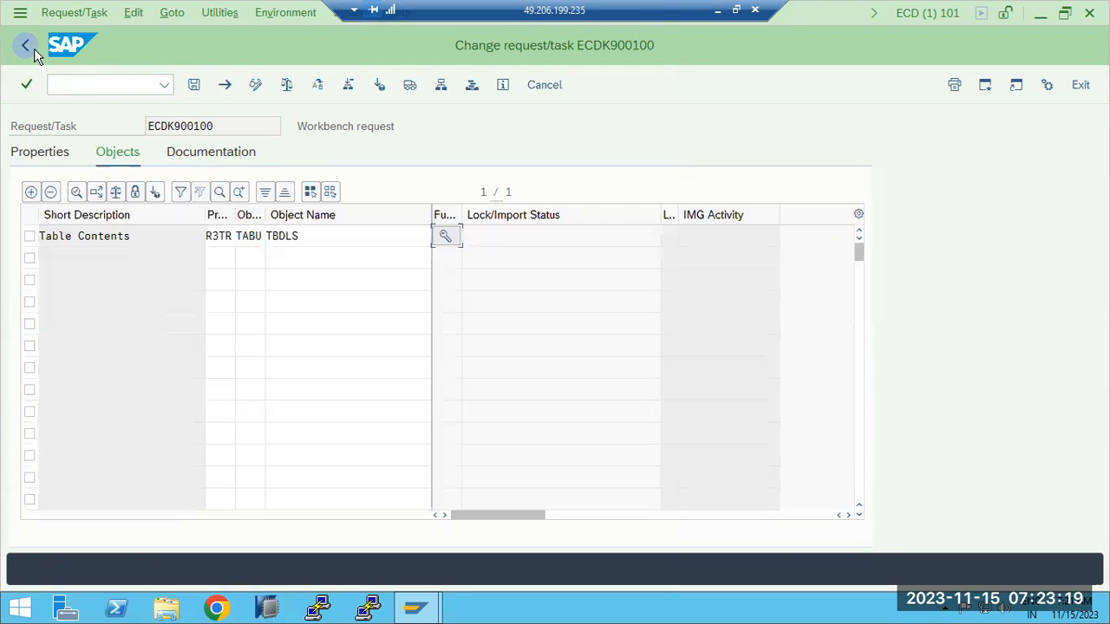
left_click(192, 87)
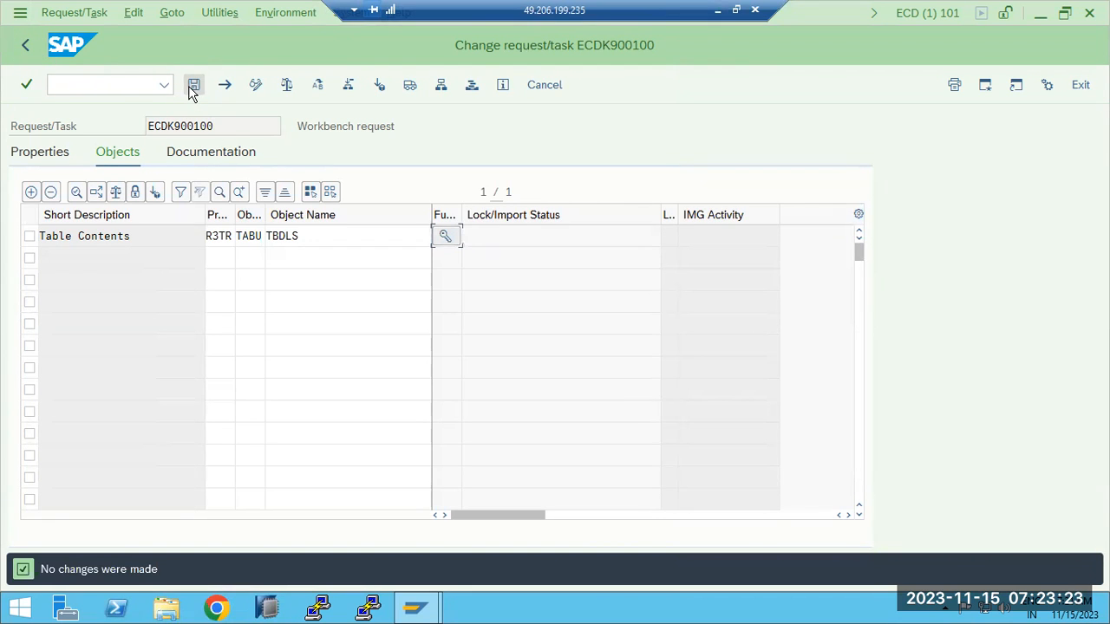
left_click(27, 50)
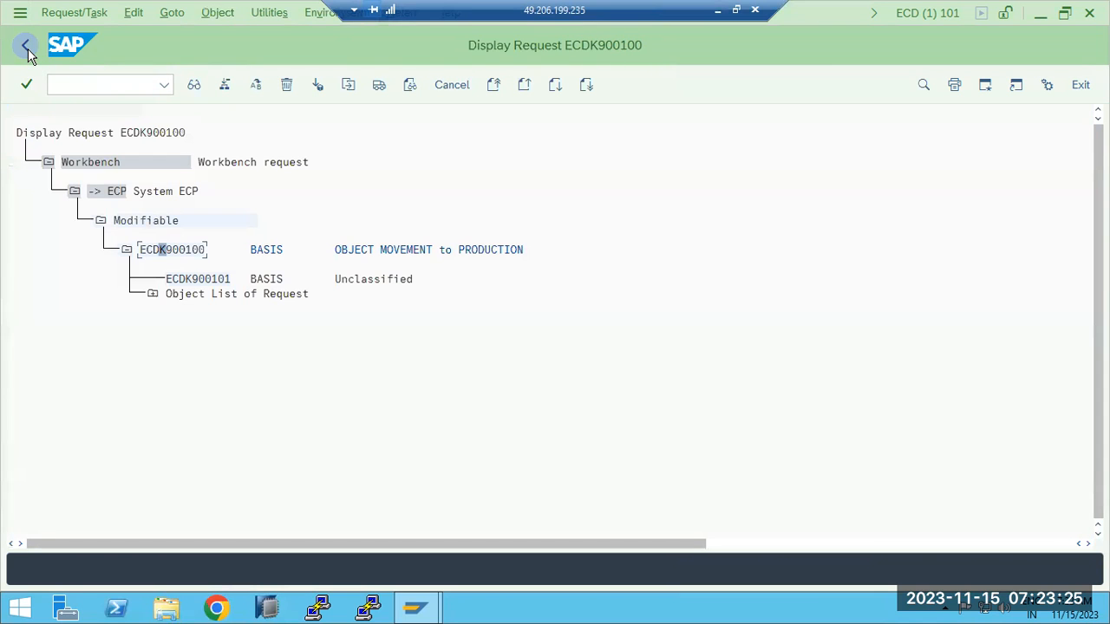
- Expand the Object List, Table Contents and TBDLS nodes of request ECDK900100
left_click(153, 294)
left_click(179, 325)
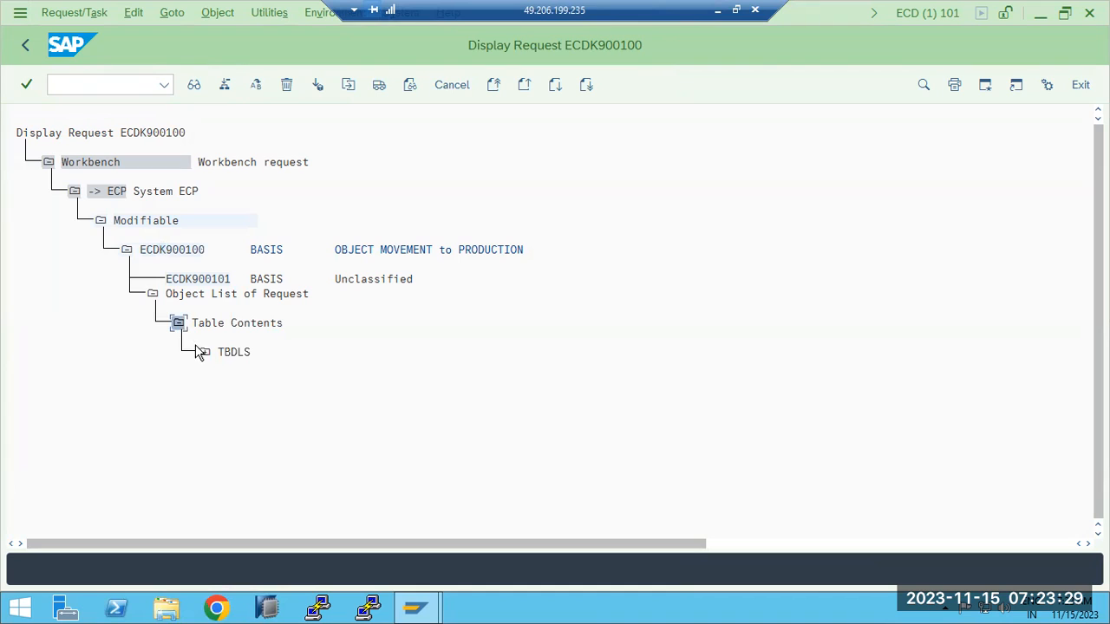
left_click(205, 355)
- Briefly reopen ECDK900100 in change mode, go back, and re-expand TBDLS to show key *
double_click(180, 252)
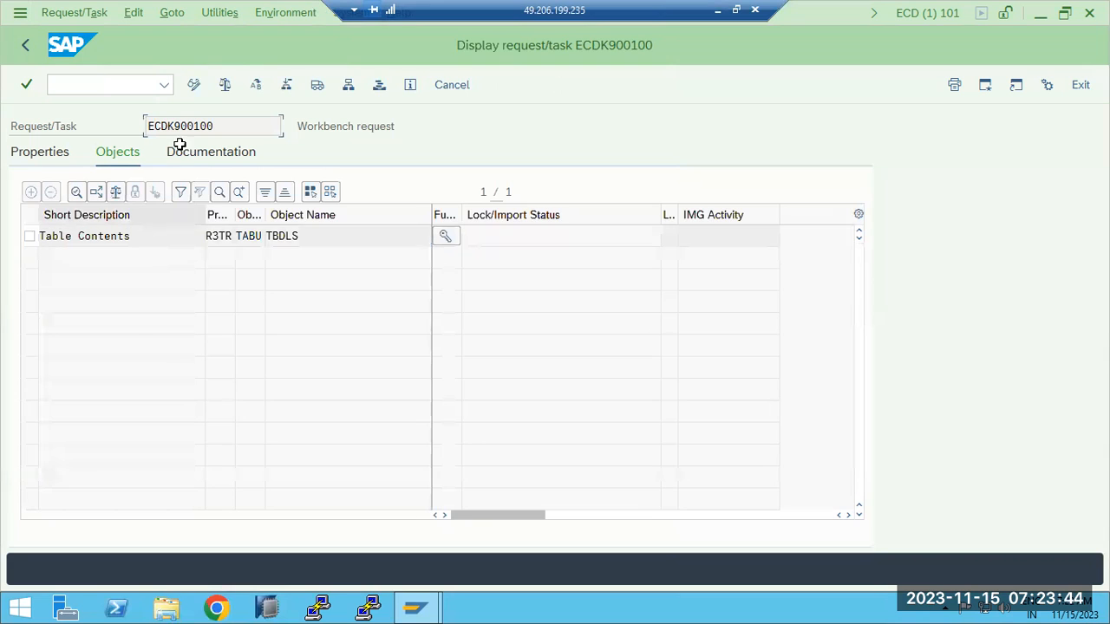
left_click(194, 84)
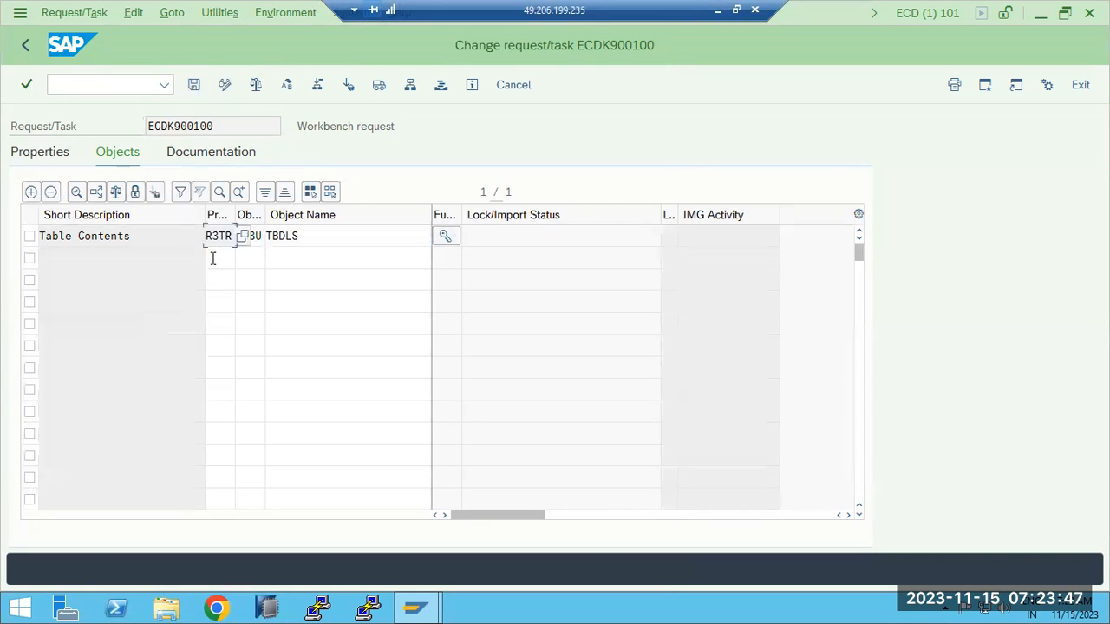
left_click(312, 255)
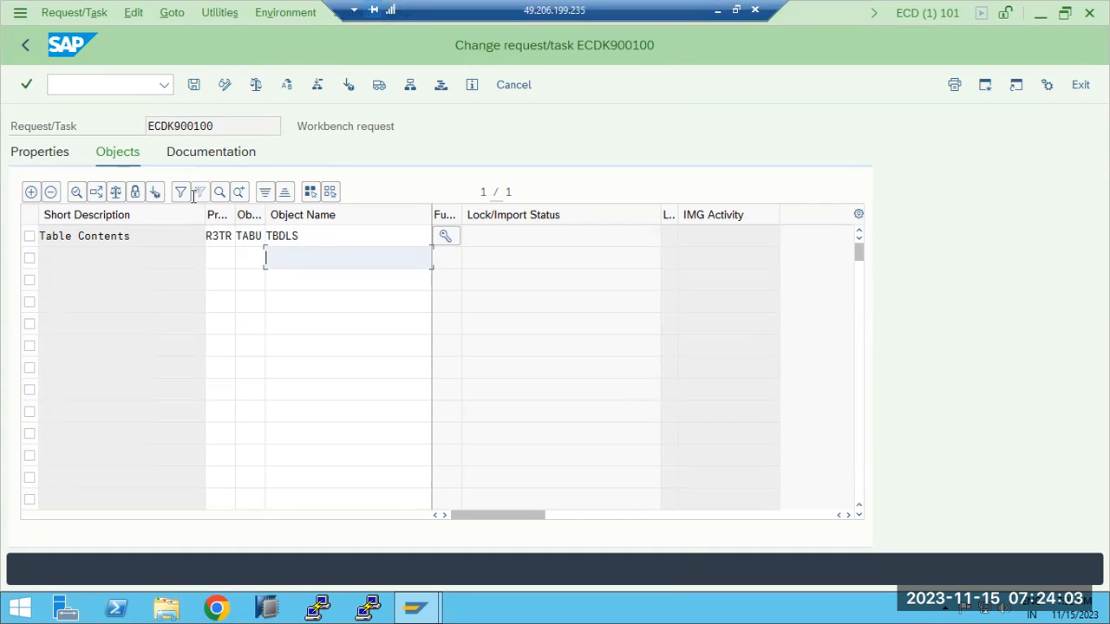
left_click(25, 46)
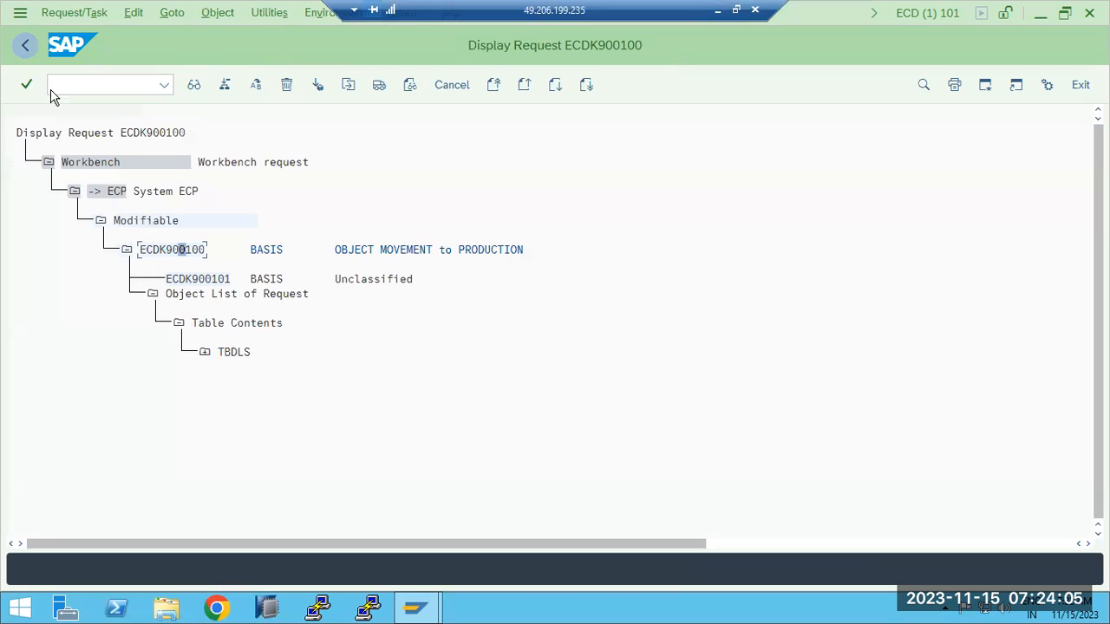
left_click(206, 353)
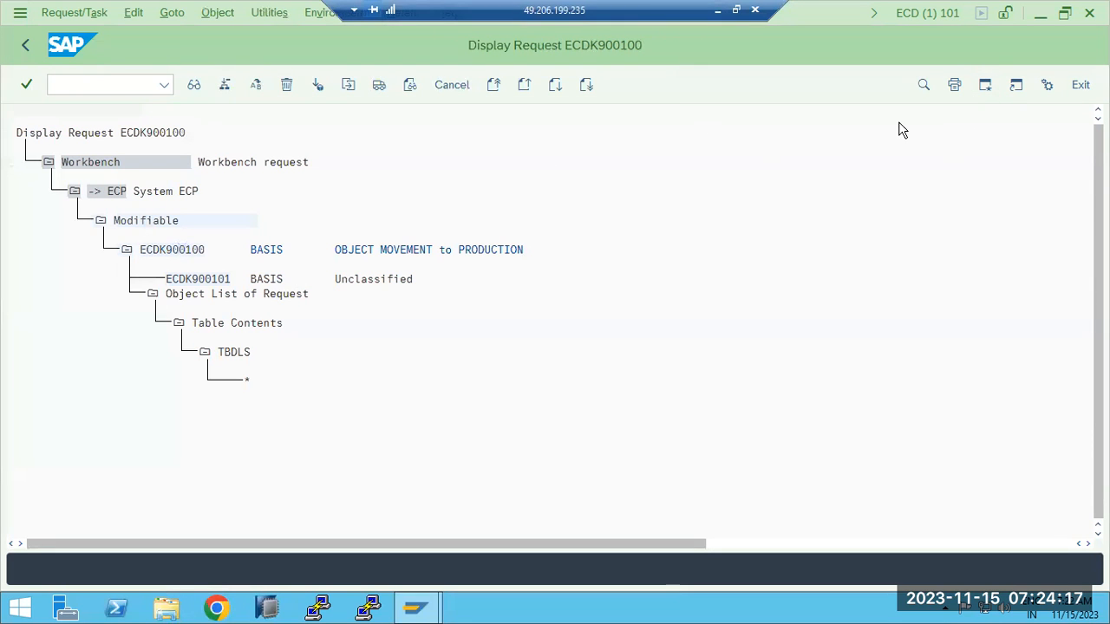
- Start SE16 and open the selection screen for table TBDLS
left_click(100, 83)
type("se16")
key("Return")
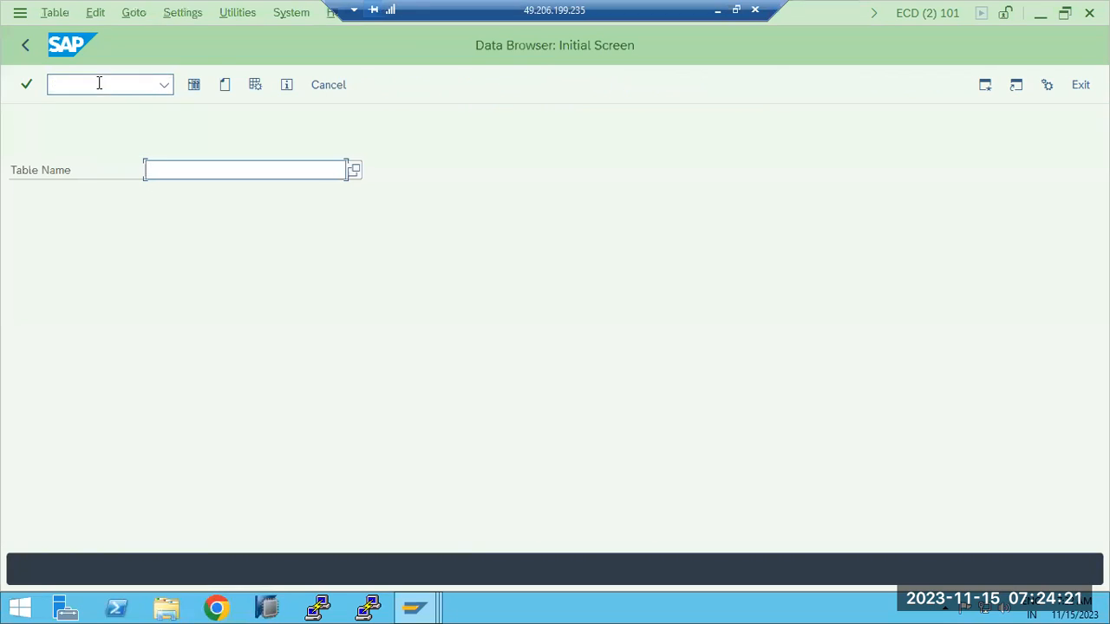
type("TBDLS")
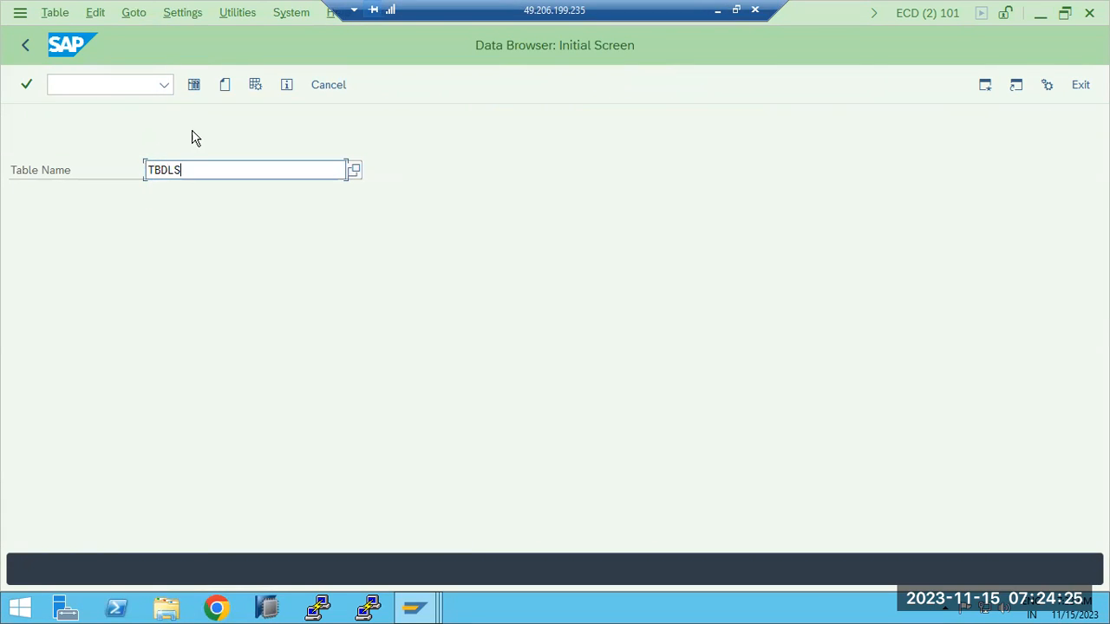
left_click(193, 84)
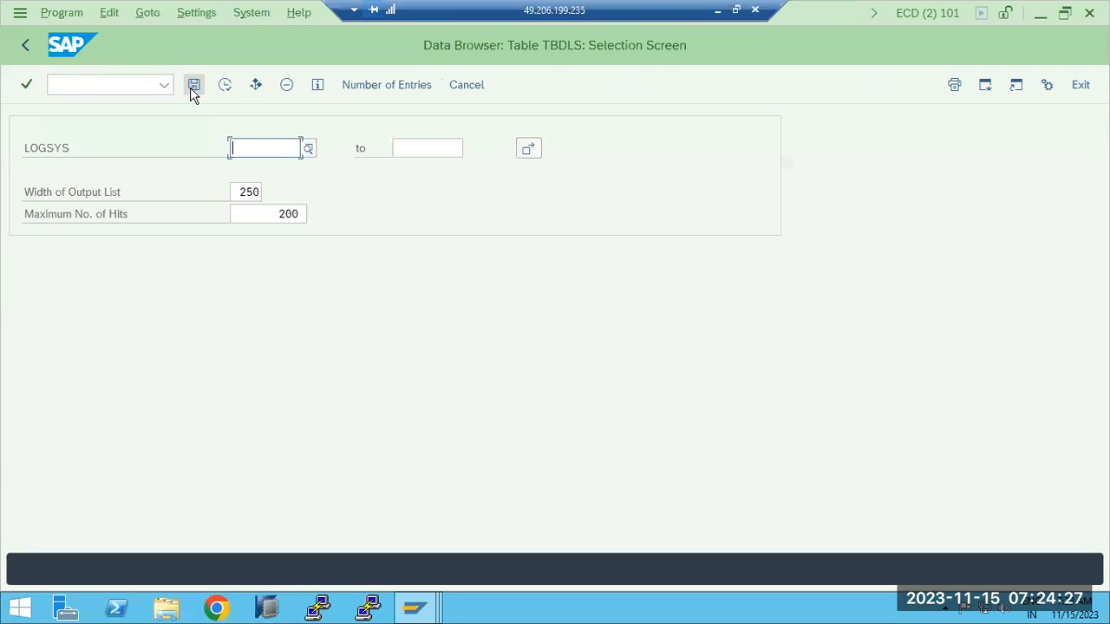
- List the 20 TBDLS logical-system entries, then return to the Data Browser start screen
left_click(193, 85)
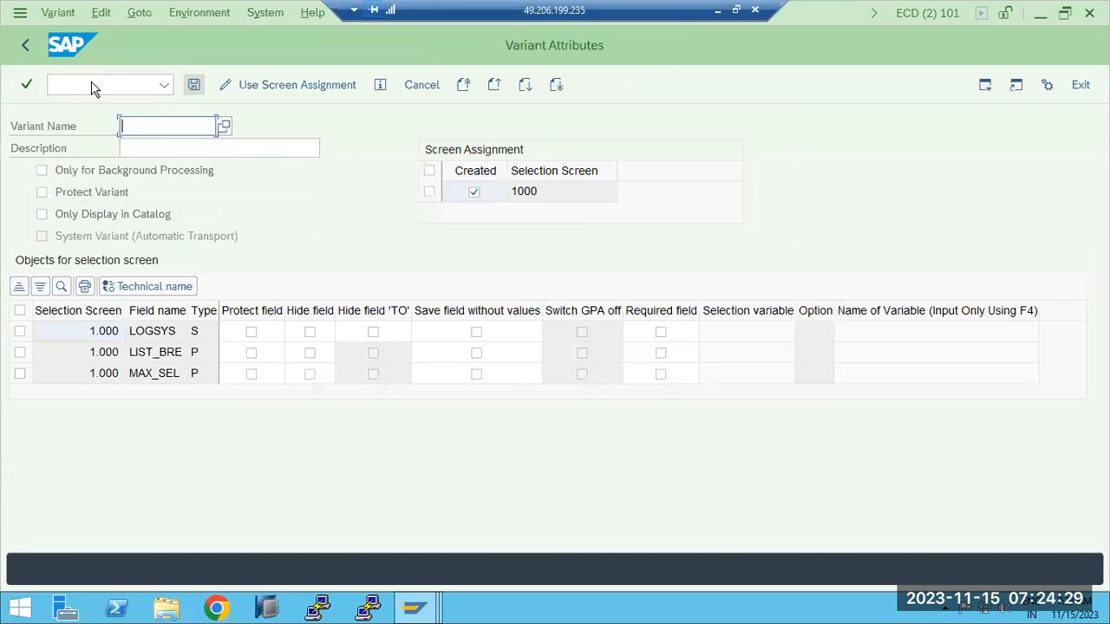
left_click(26, 45)
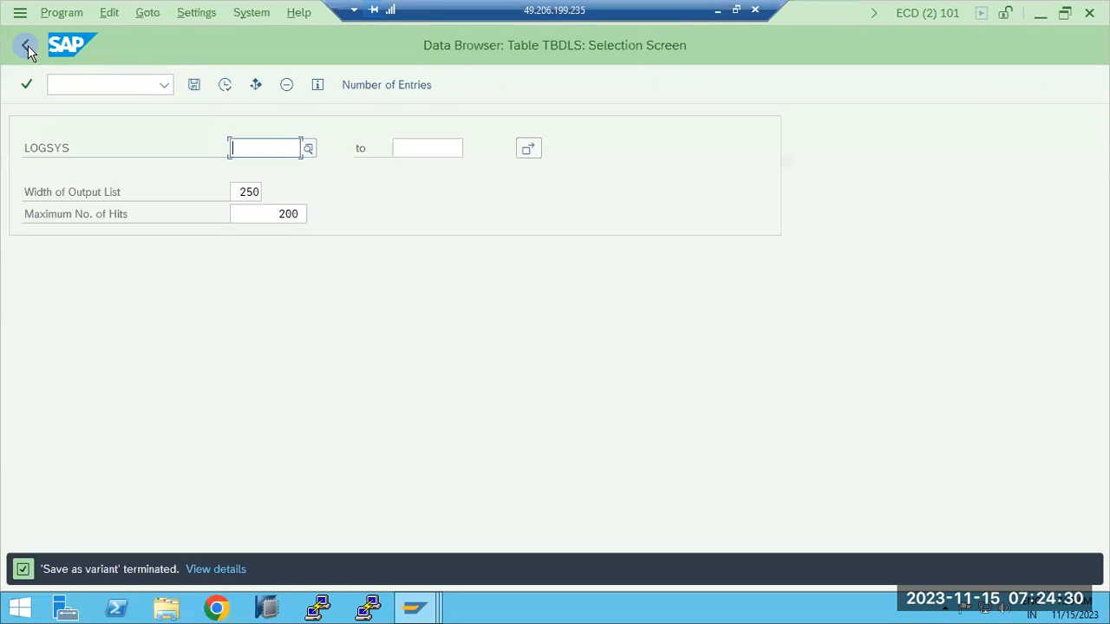
left_click(225, 87)
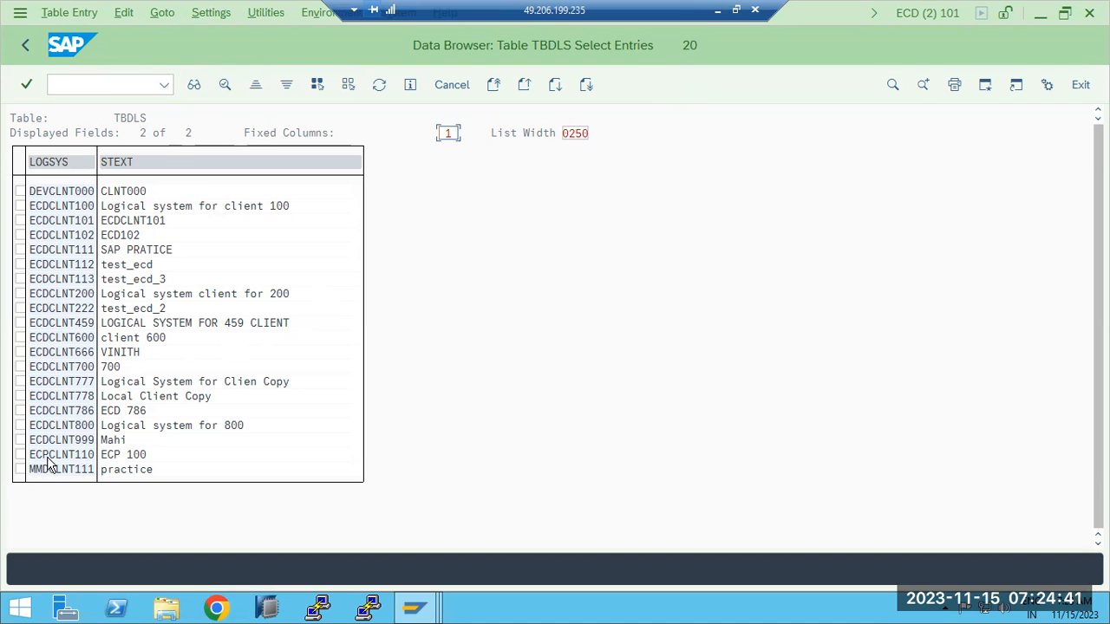
left_click(25, 48)
left_click(25, 48)
left_click(414, 607)
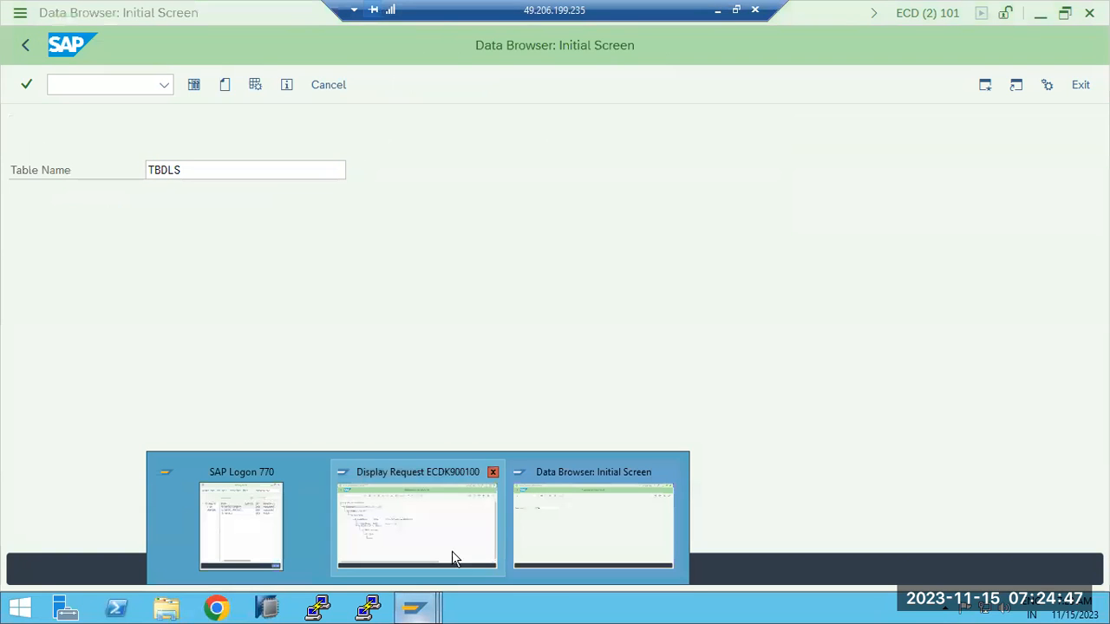
- Switch to SAP Logon and open the ECP production system connection
left_click(586, 516)
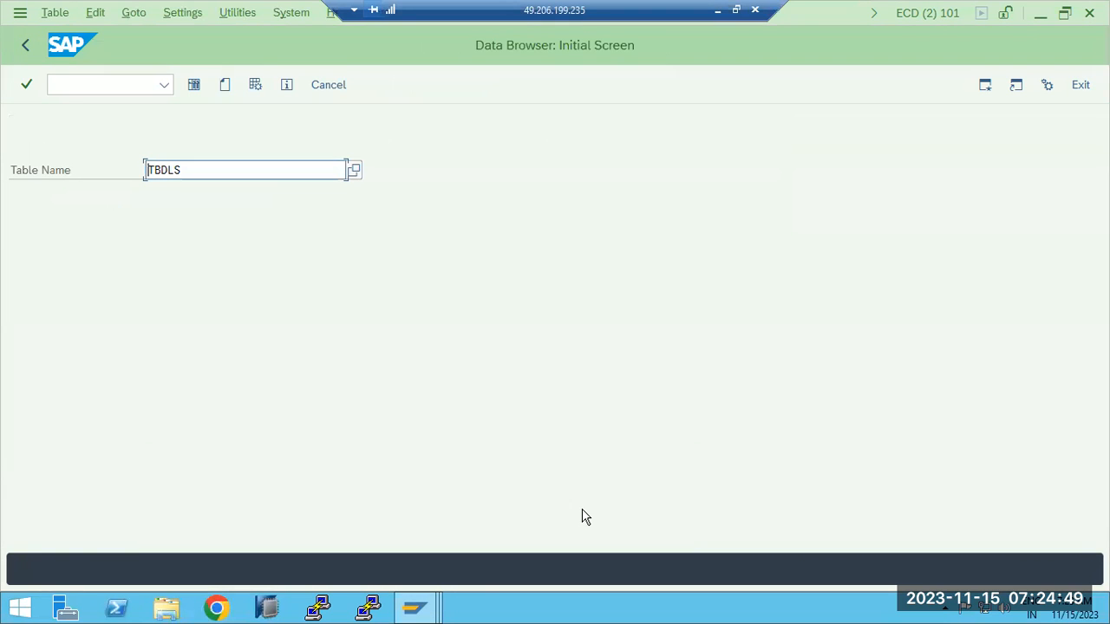
left_click(429, 609)
left_click(241, 525)
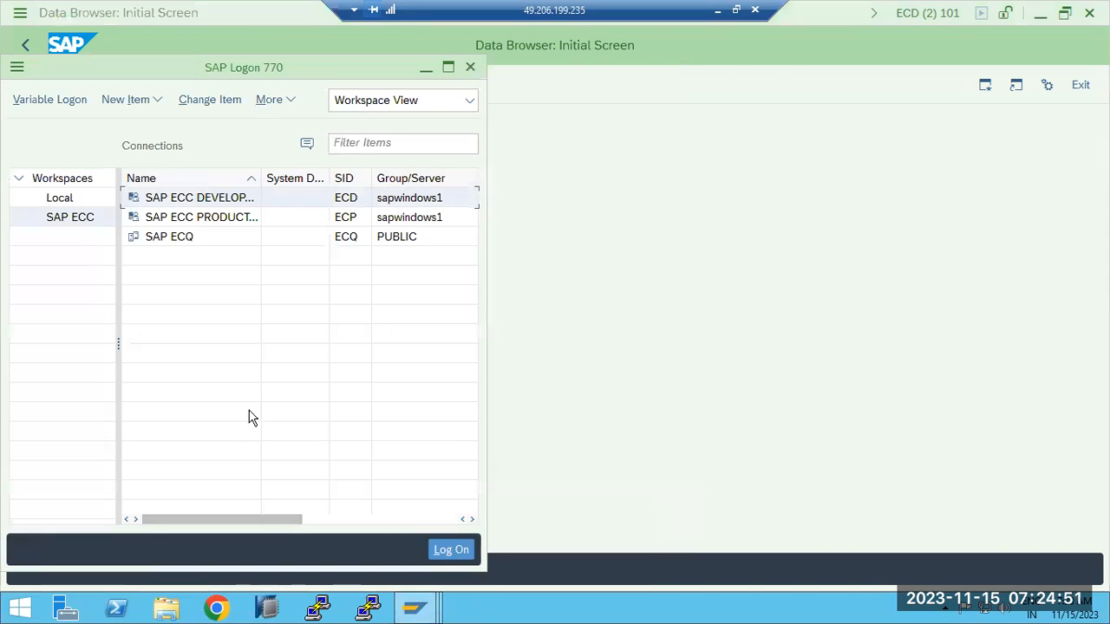
left_click(192, 226)
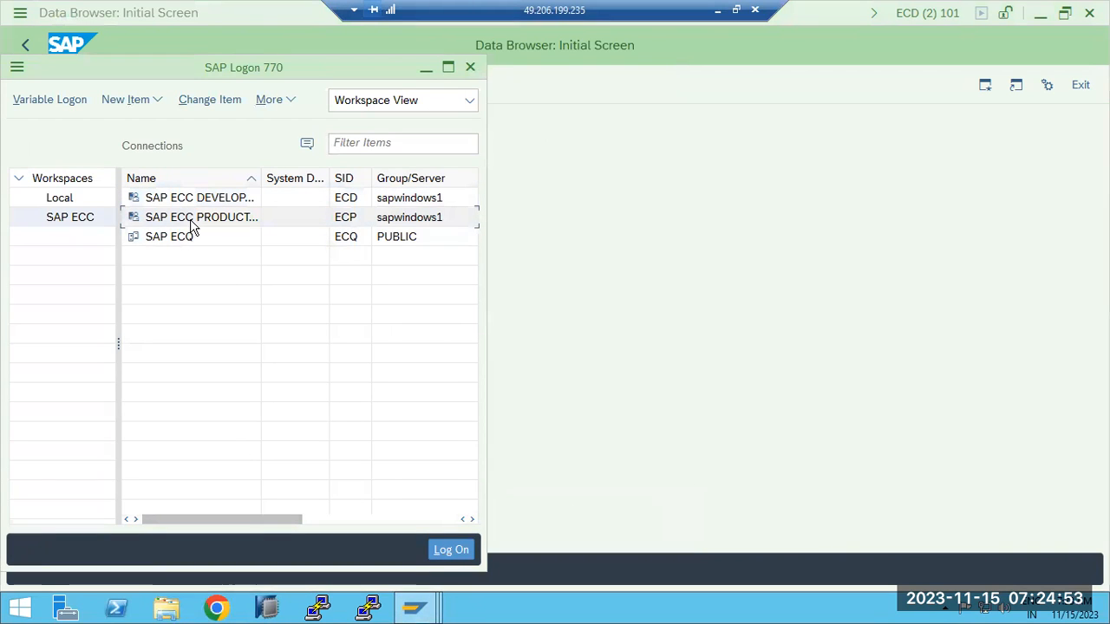
double_click(193, 225)
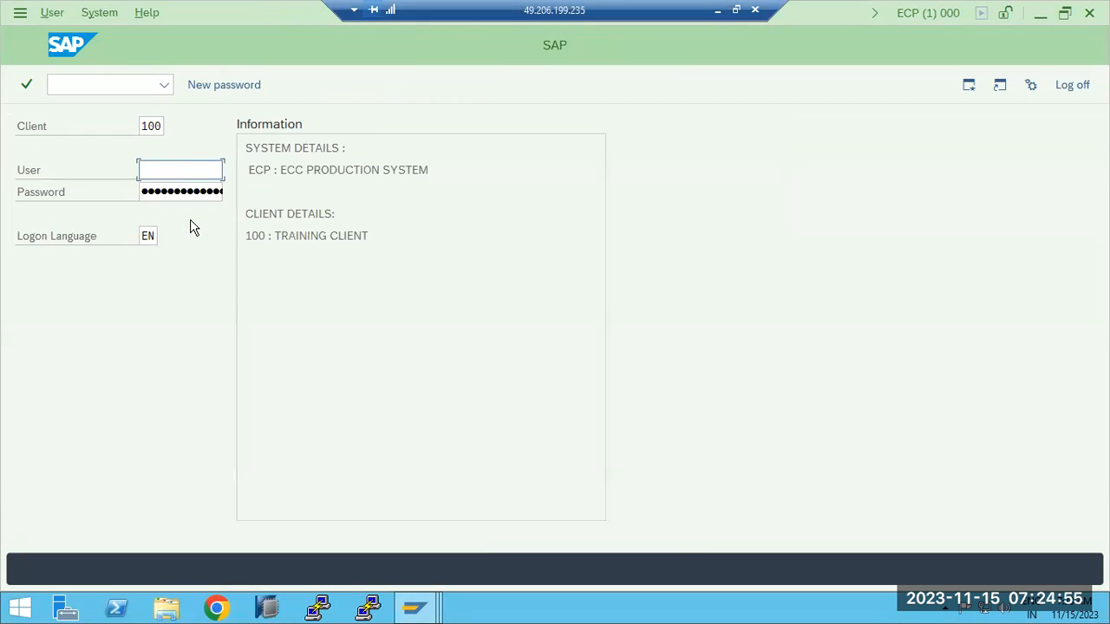
- Log on to ECP client 100 with the user name and password, then start SE16
type("basis")
key("Tab")
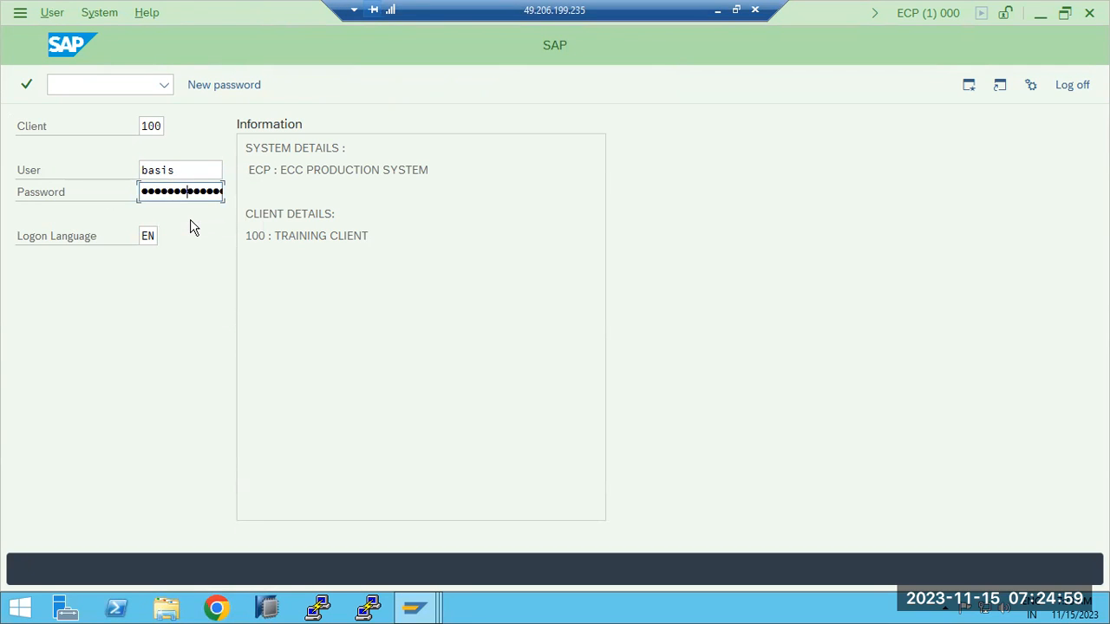
key("Return")
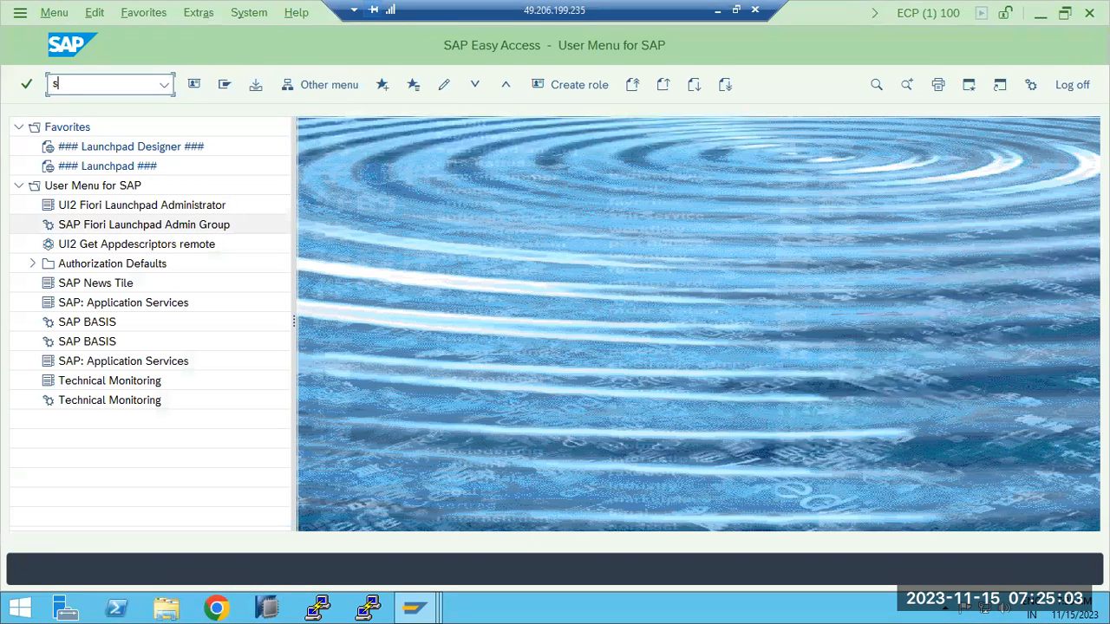
key("Return")
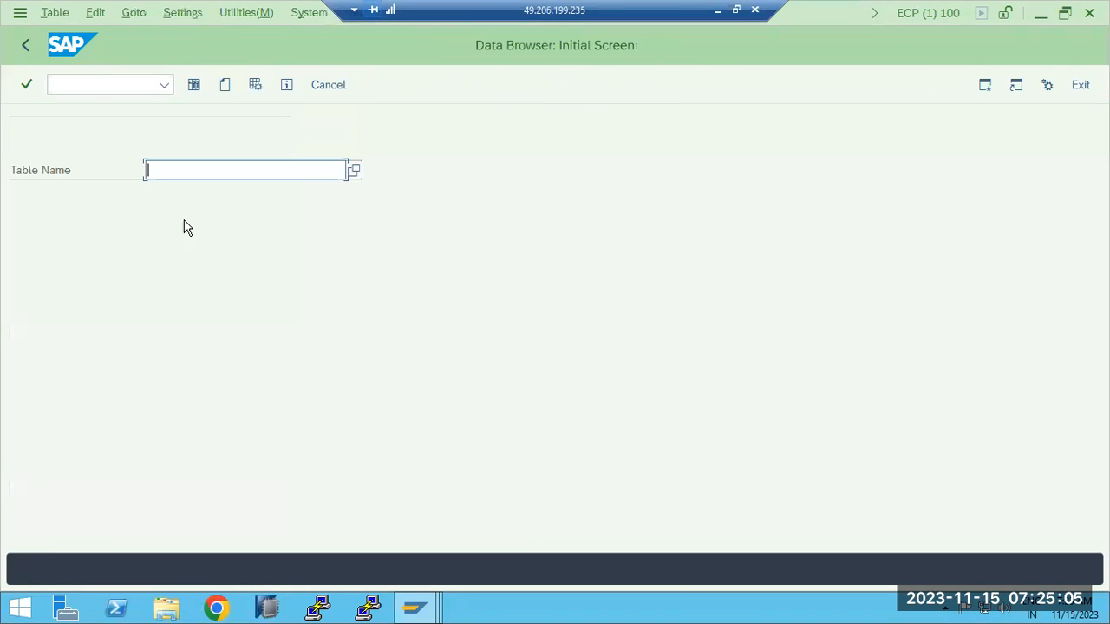
- List TBDLS in SE16 on ECP, showing four entries starting with ECDCLNT100, then go back
left_click(173, 202)
left_click(194, 84)
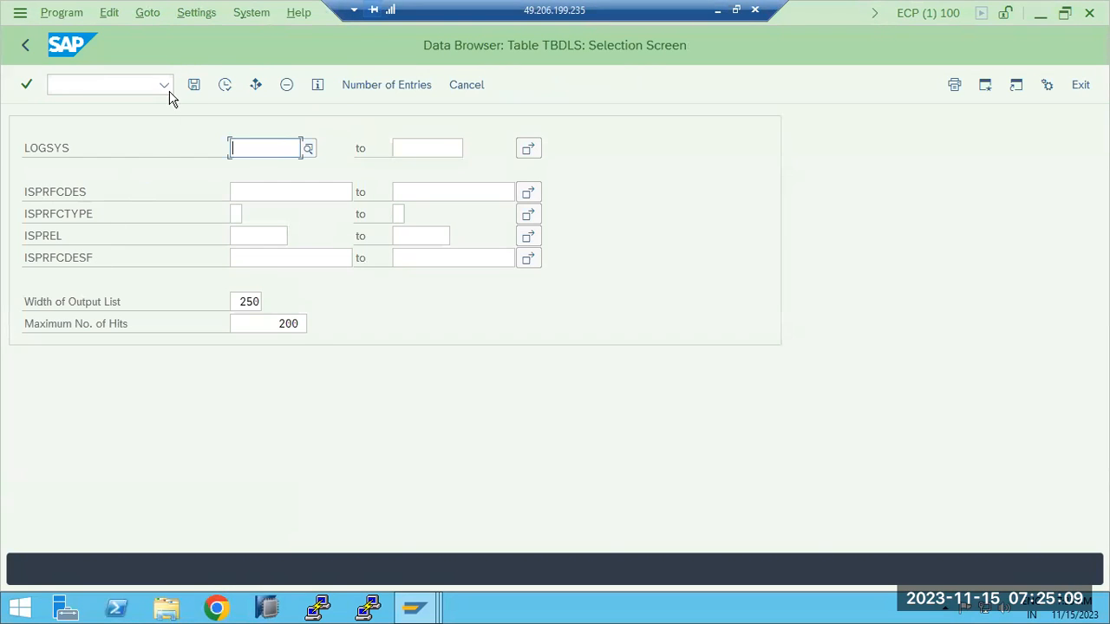
left_click(227, 85)
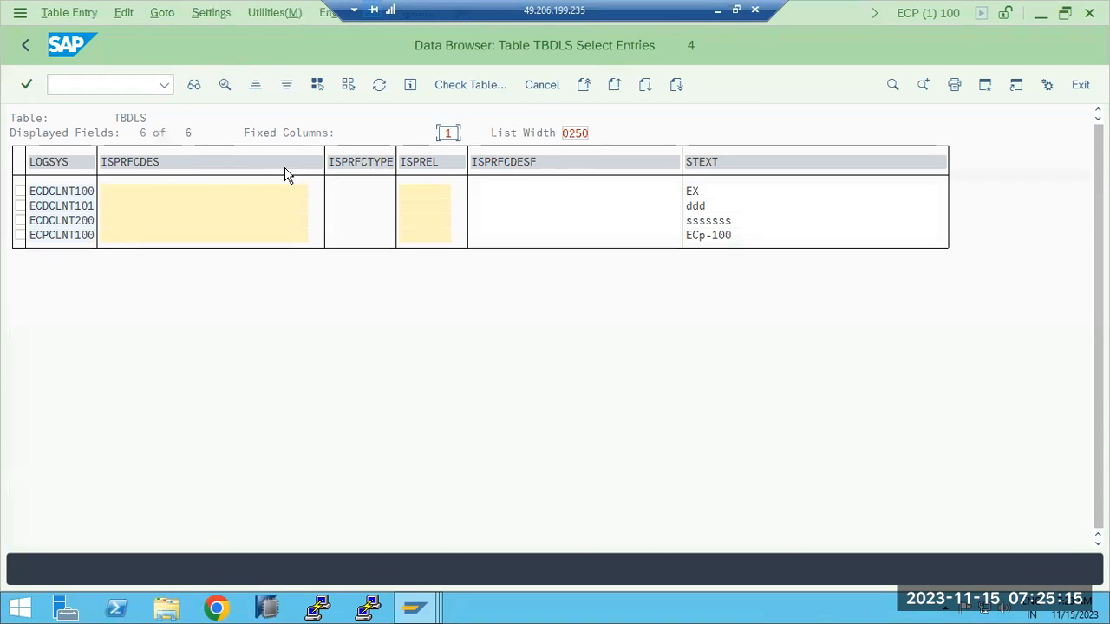
left_click(31, 194)
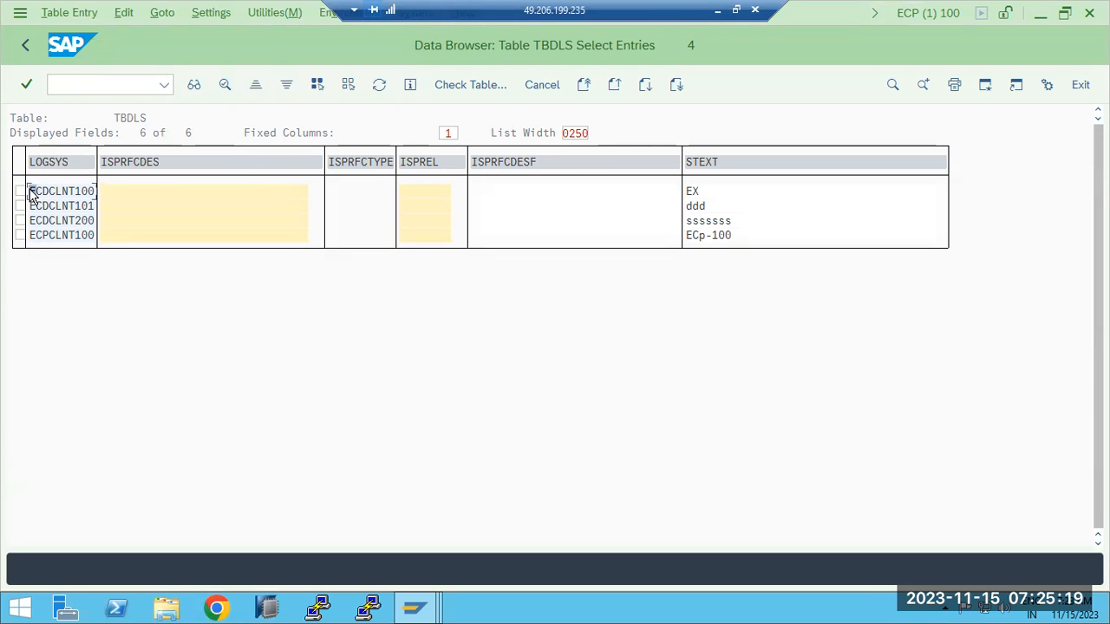
left_click(24, 52)
mouse_move(422, 613)
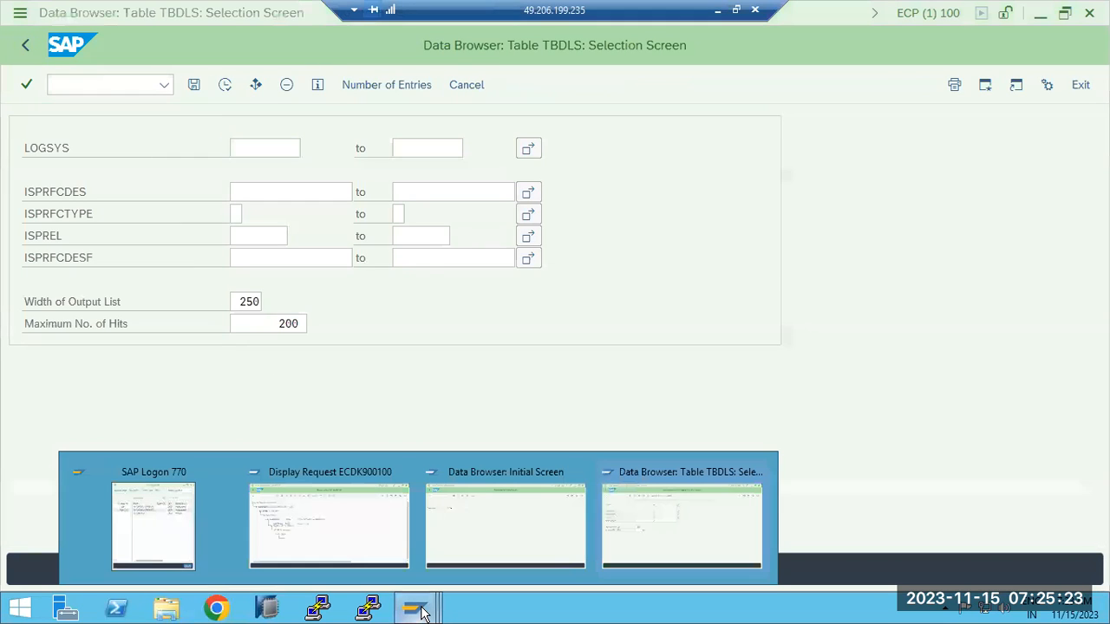
- On the ECD session, attempt Create Entries for TBDLS and reopen its selection screen
left_click(501, 526)
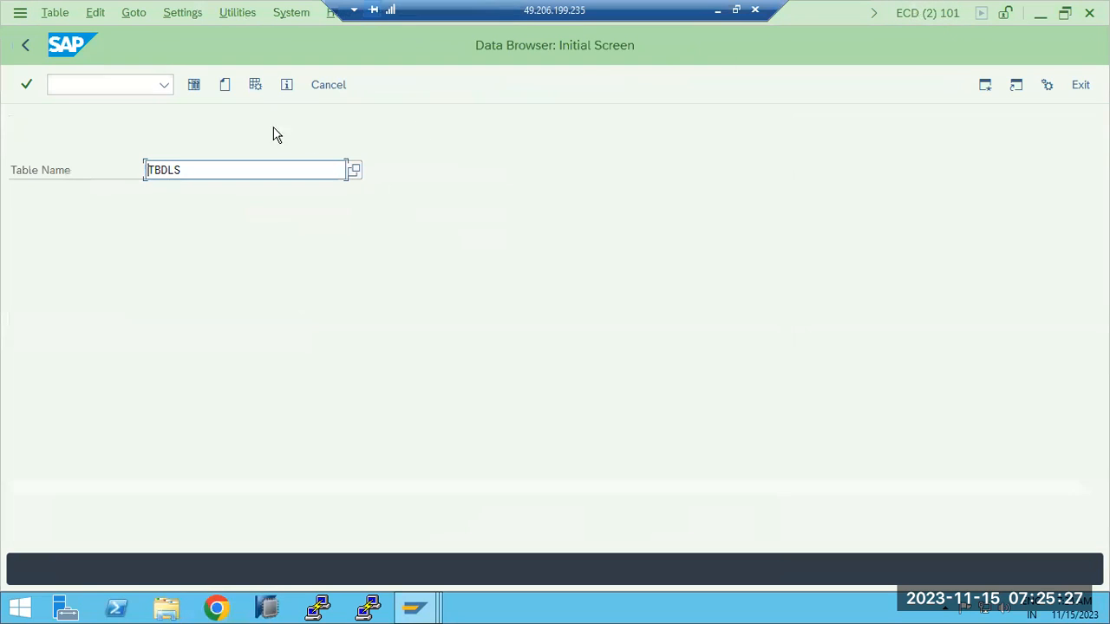
left_click(225, 86)
left_click(63, 83)
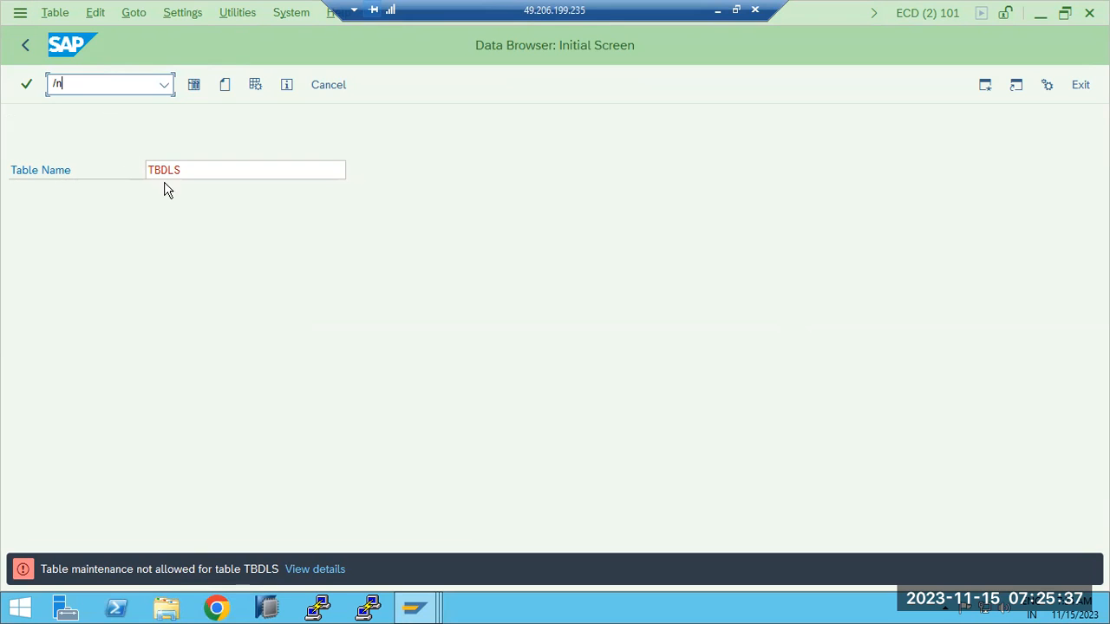
left_click_drag(186, 170, 144, 173)
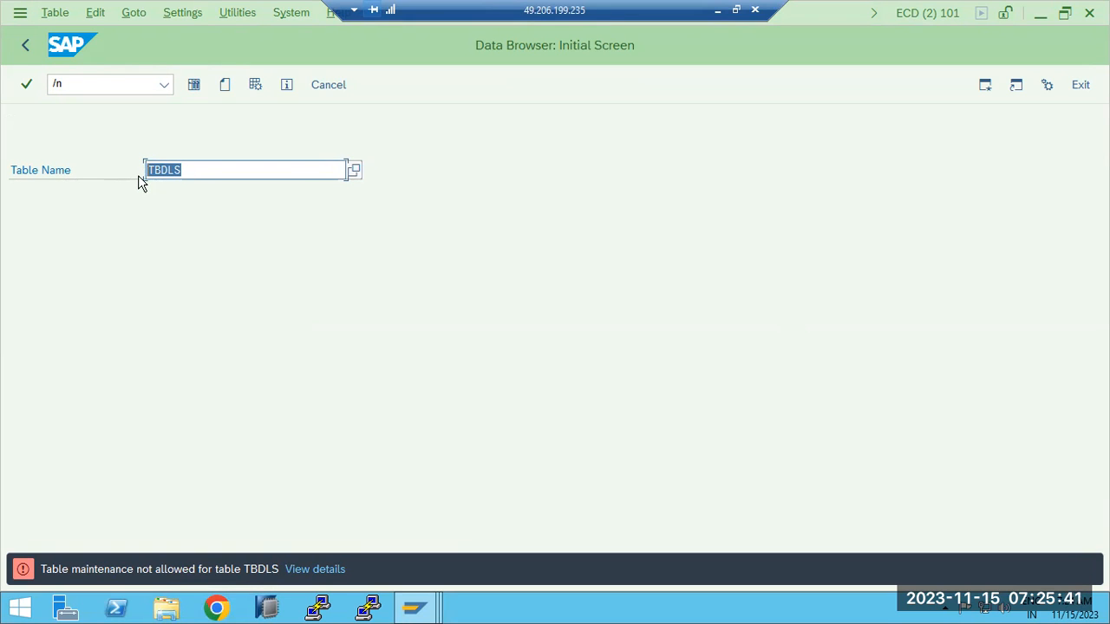
left_click(86, 82)
left_click(193, 85)
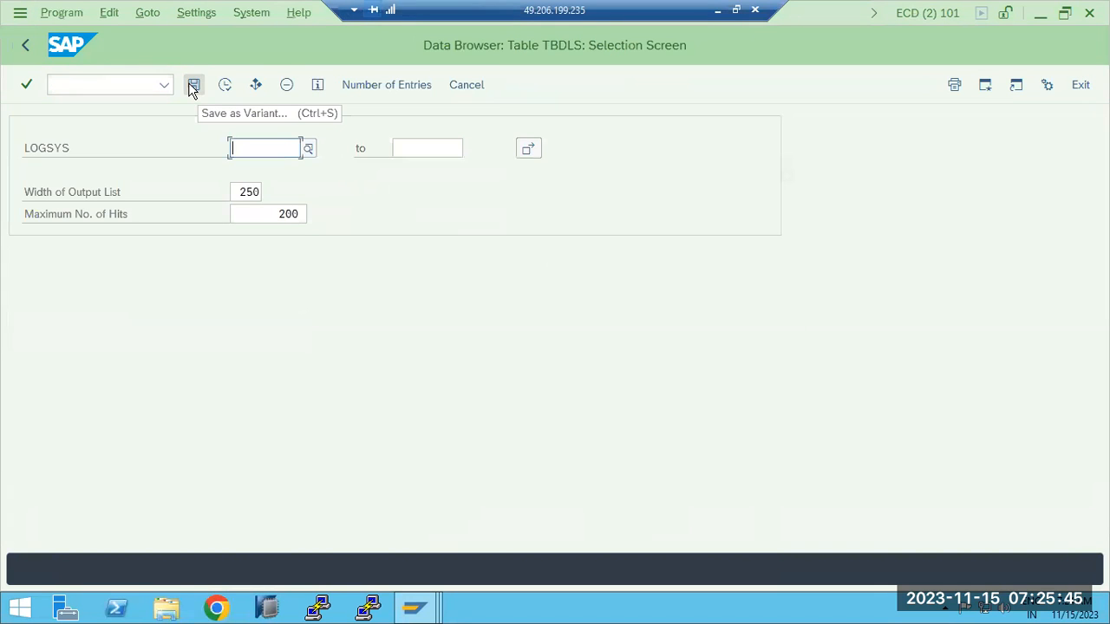
- Count the TBDLS entries (20), close the message, and go back to SAP Easy Access
left_click(374, 91)
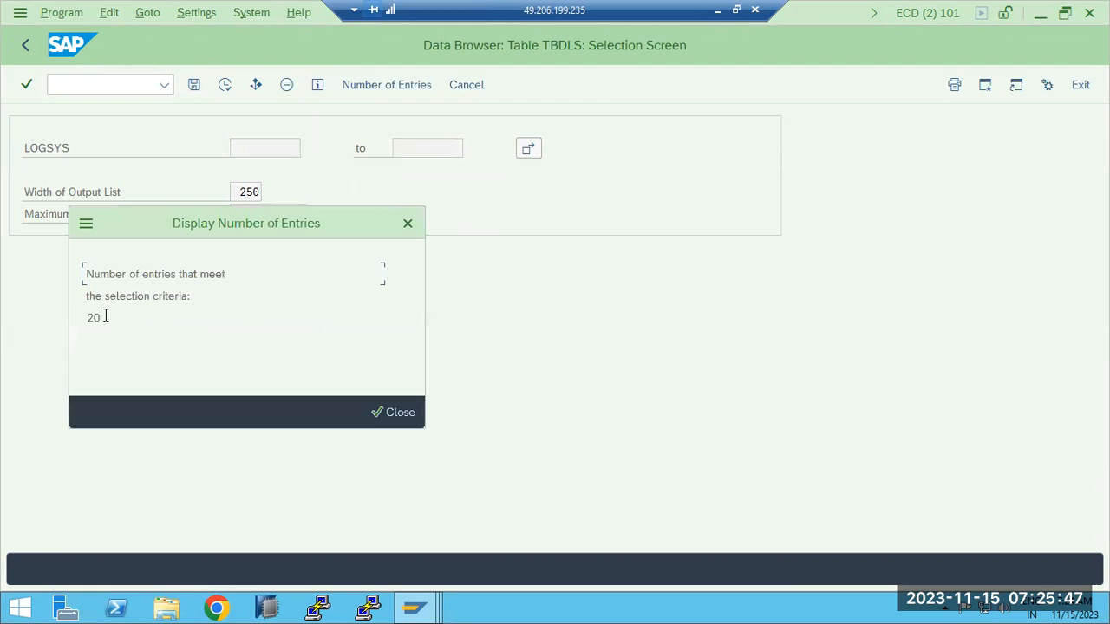
double_click(94, 317)
left_click(399, 412)
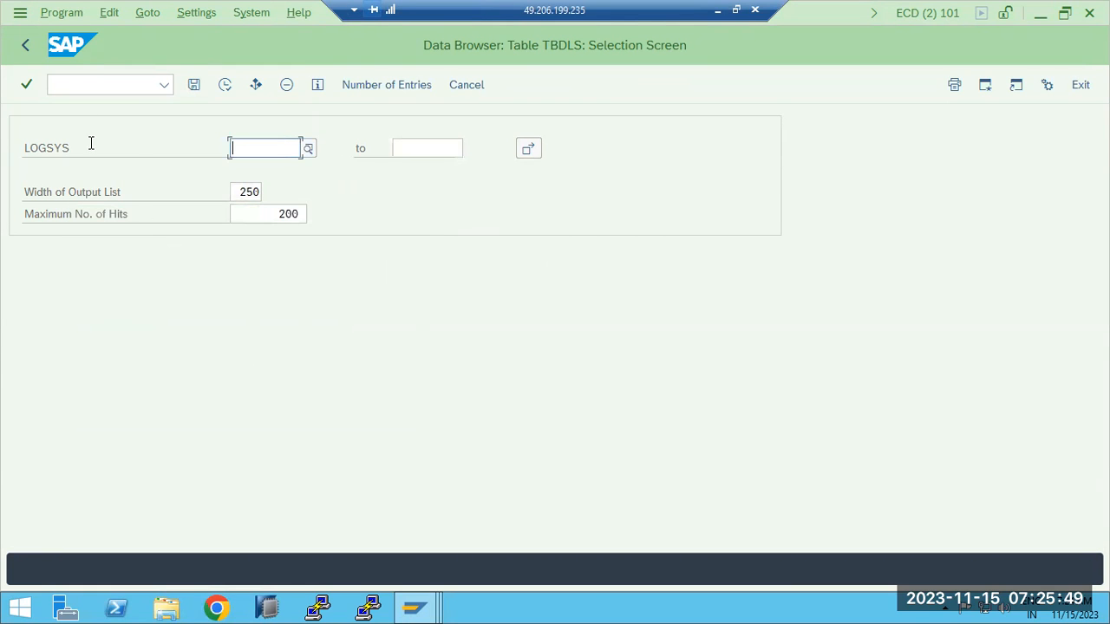
left_click(26, 45)
left_click(26, 45)
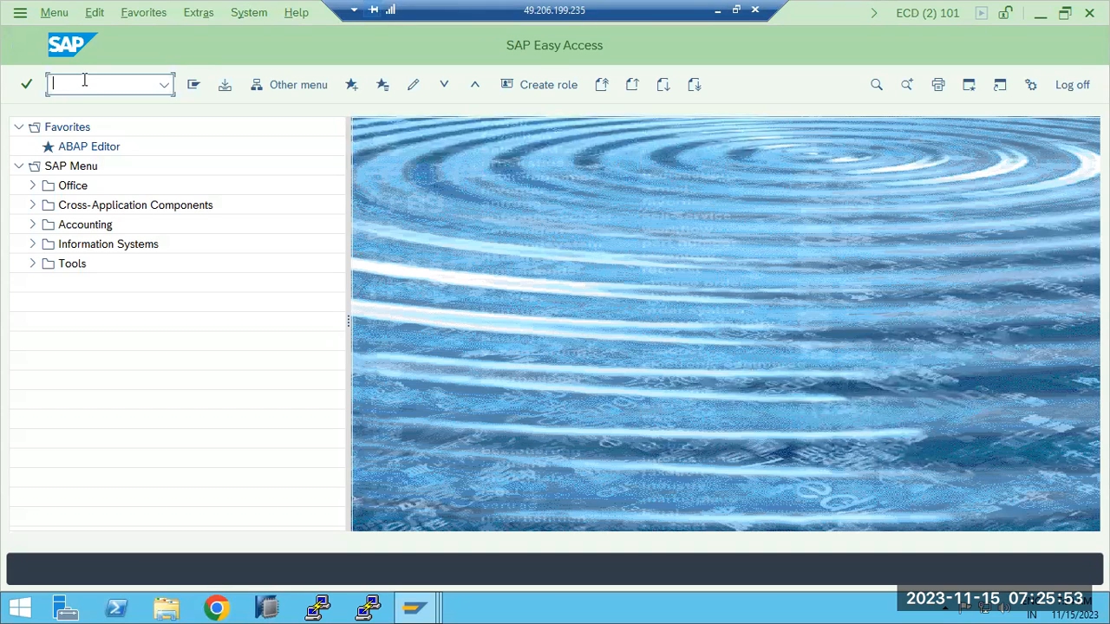
- Run BD54, accept the cross-client warning, and begin New Entries in the Logical Systems list
type("bd")
key("Return")
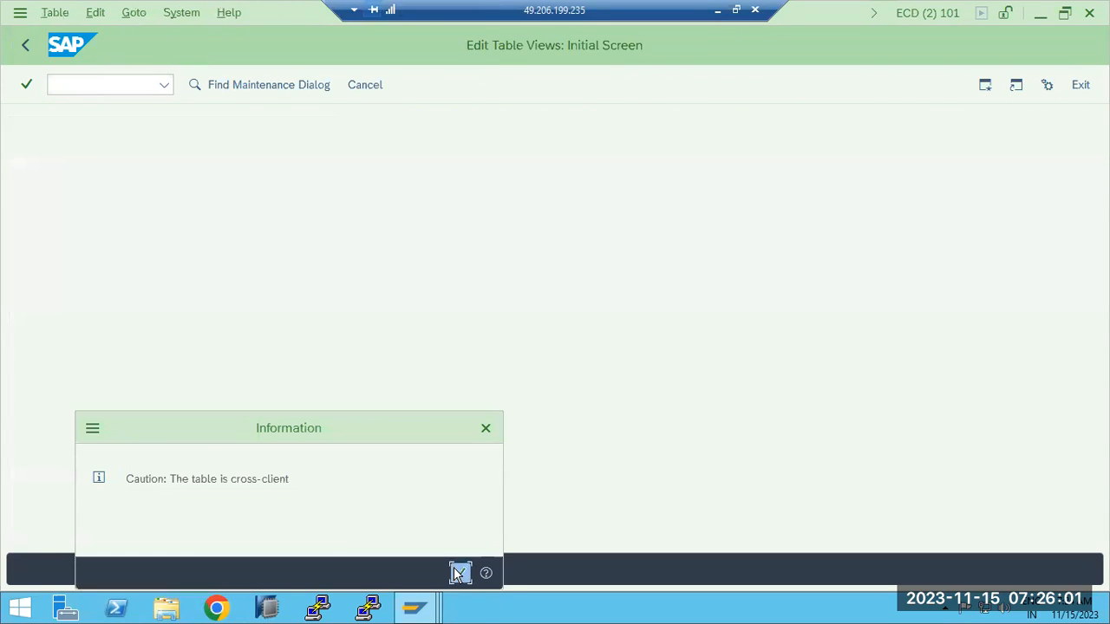
left_click(458, 573)
scroll(177, 379, "down", 5)
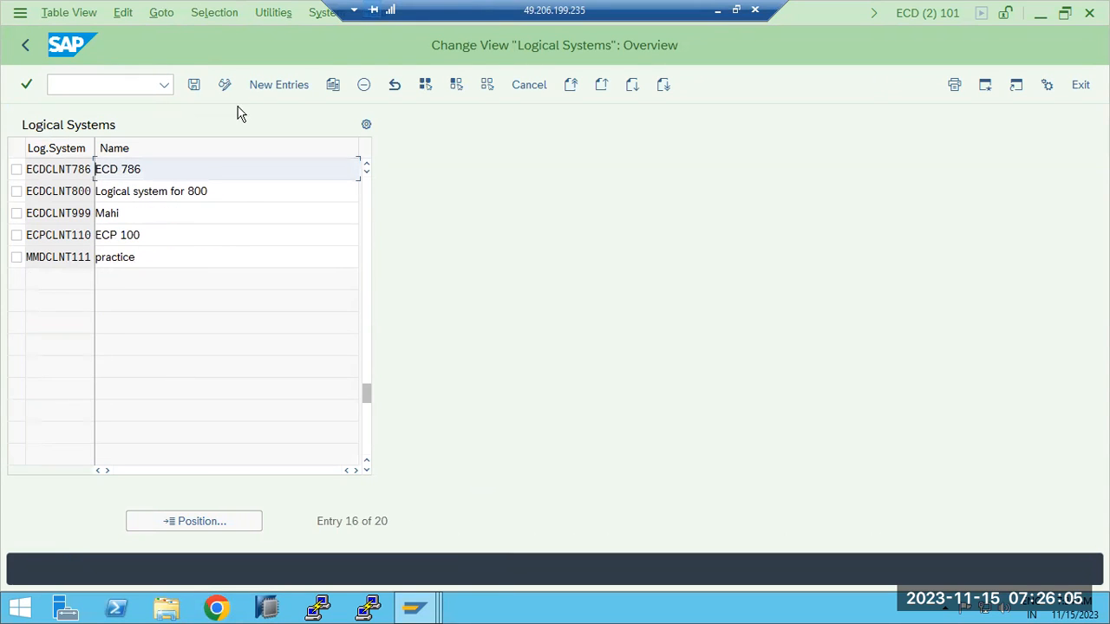
left_click(279, 86)
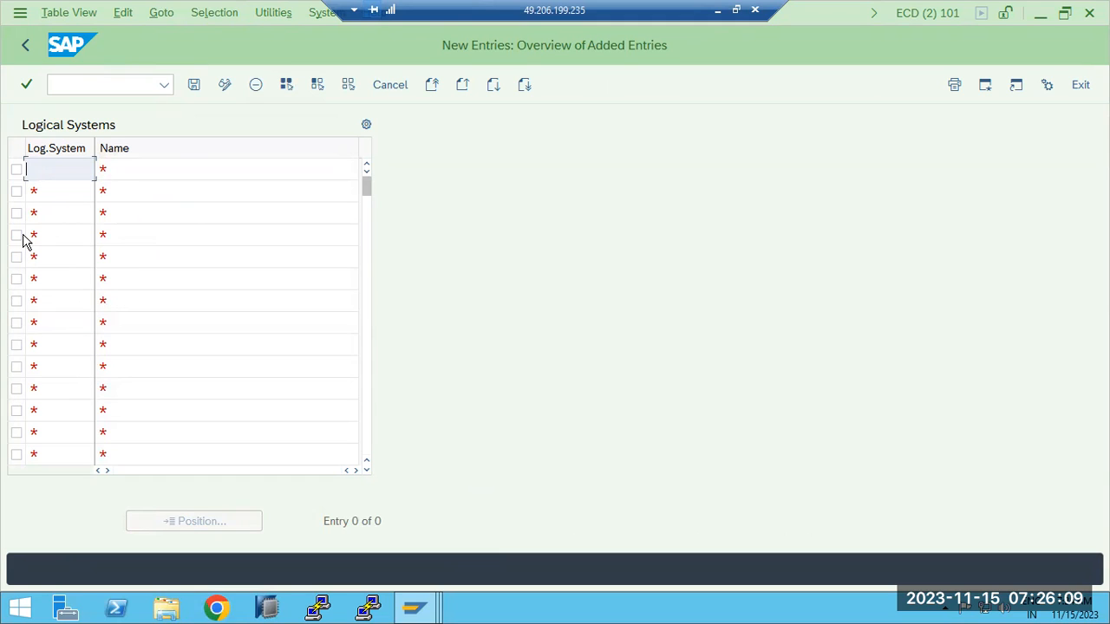
- Enter logical systems ECPCLNT100 (ECP 100) and ECPCLNT200 (ECP 200) in the first two rows
type("ECpCLNT100")
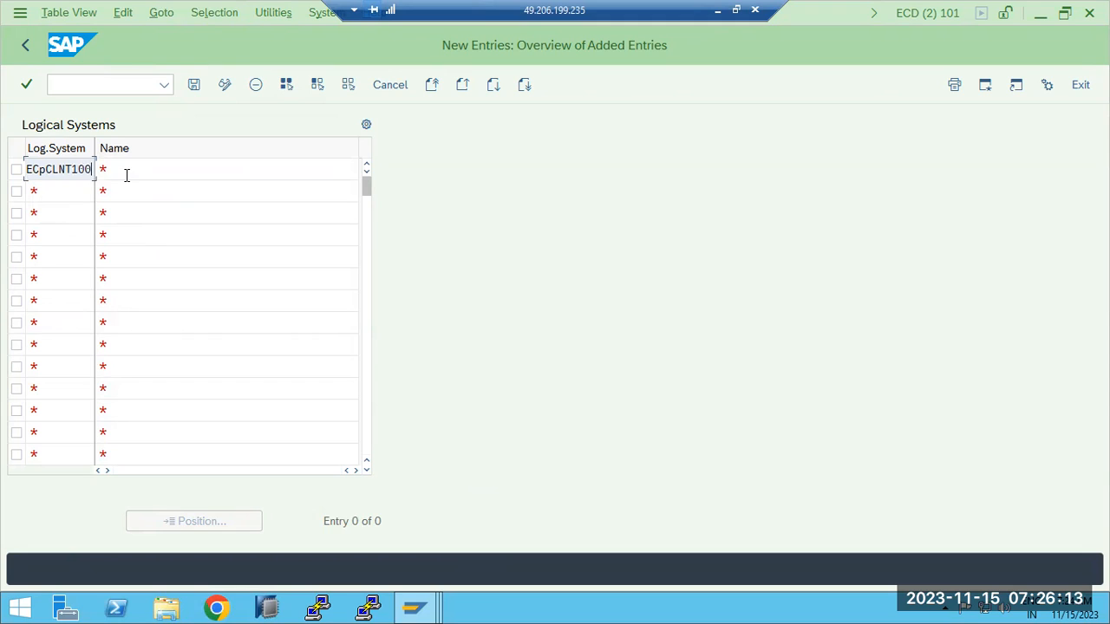
left_click(126, 175)
type("ECP 100")
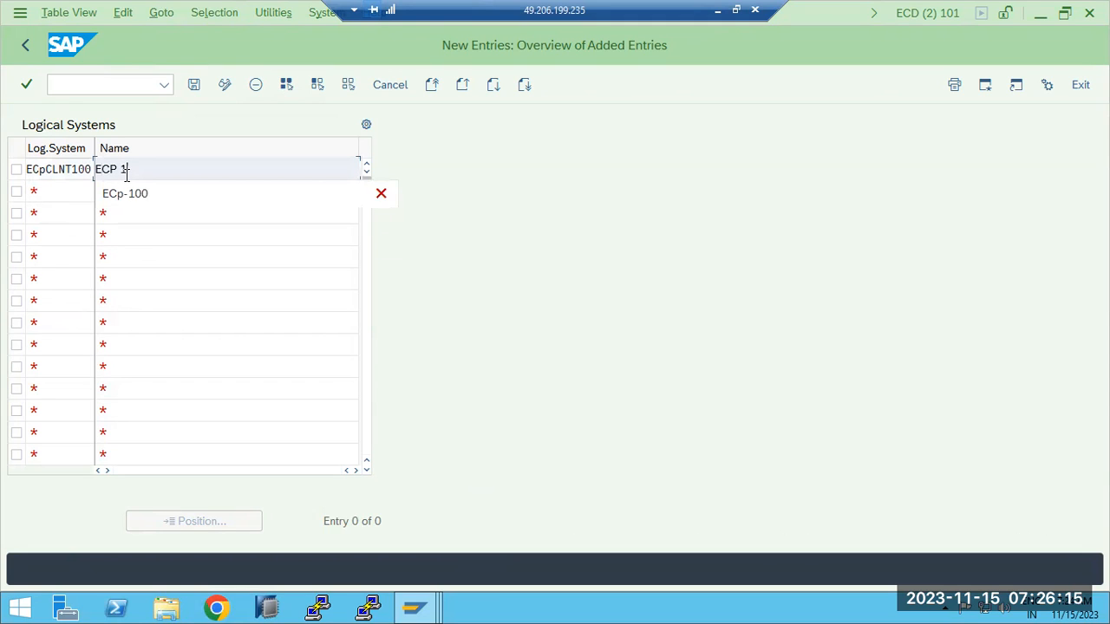
left_click(46, 172)
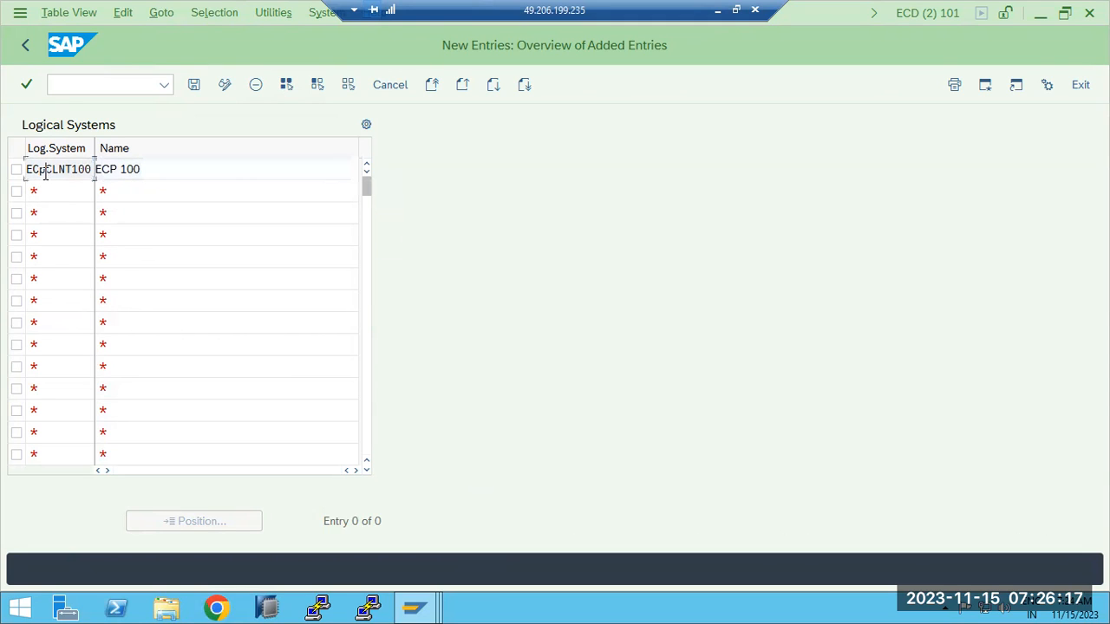
key("BackSpace")
left_click(57, 191)
type("ECpCLNT200")
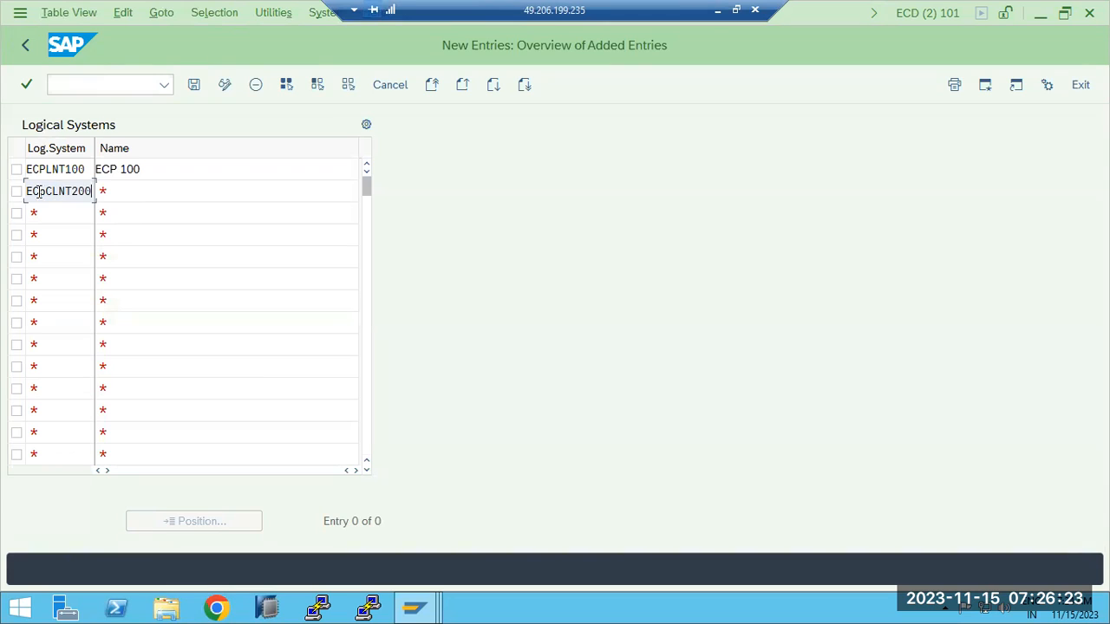
left_click(118, 188)
type("ECP 200")
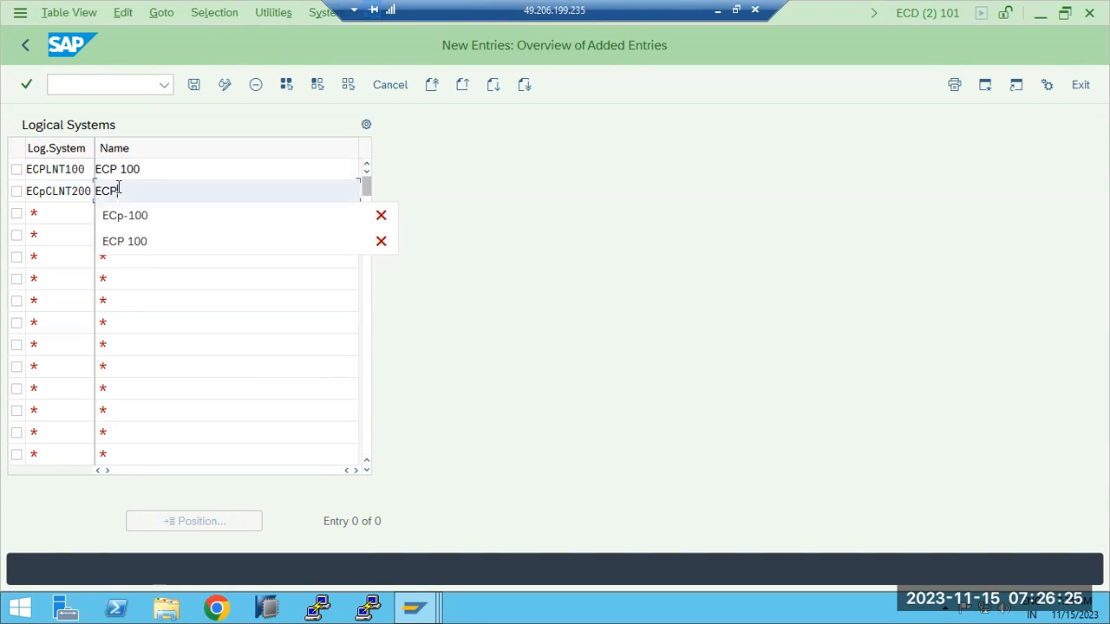
left_click(47, 191)
key("Delete")
key("BackSpace")
type("P")
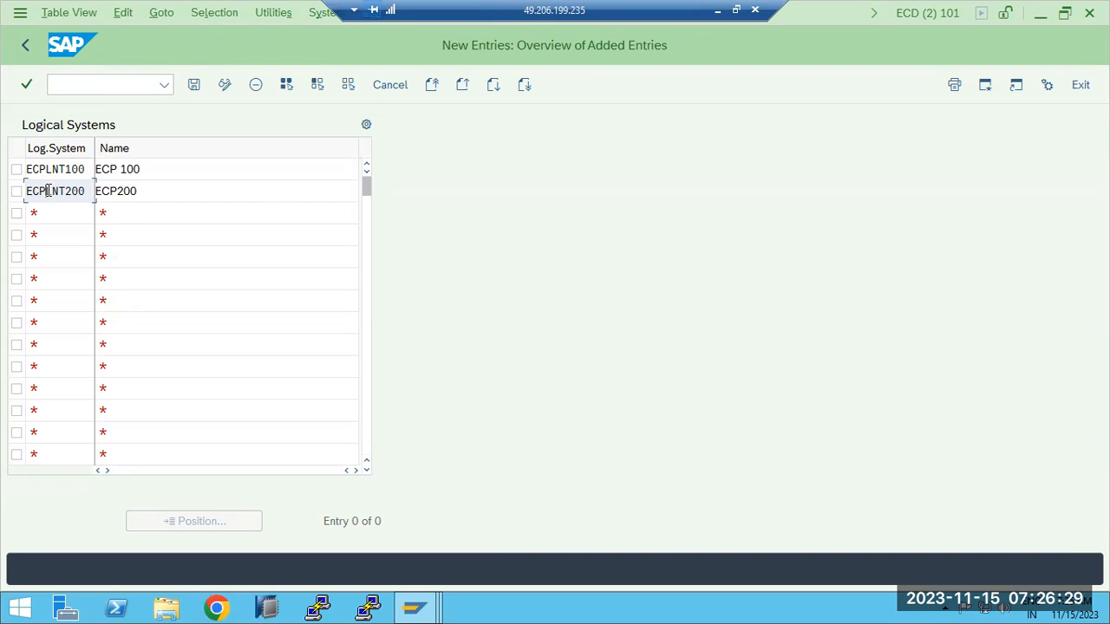
- Correct the rows to ECPCLNT100 and ECPCLNT110 and add ECPCLNT200 in row 3
left_click(43, 170)
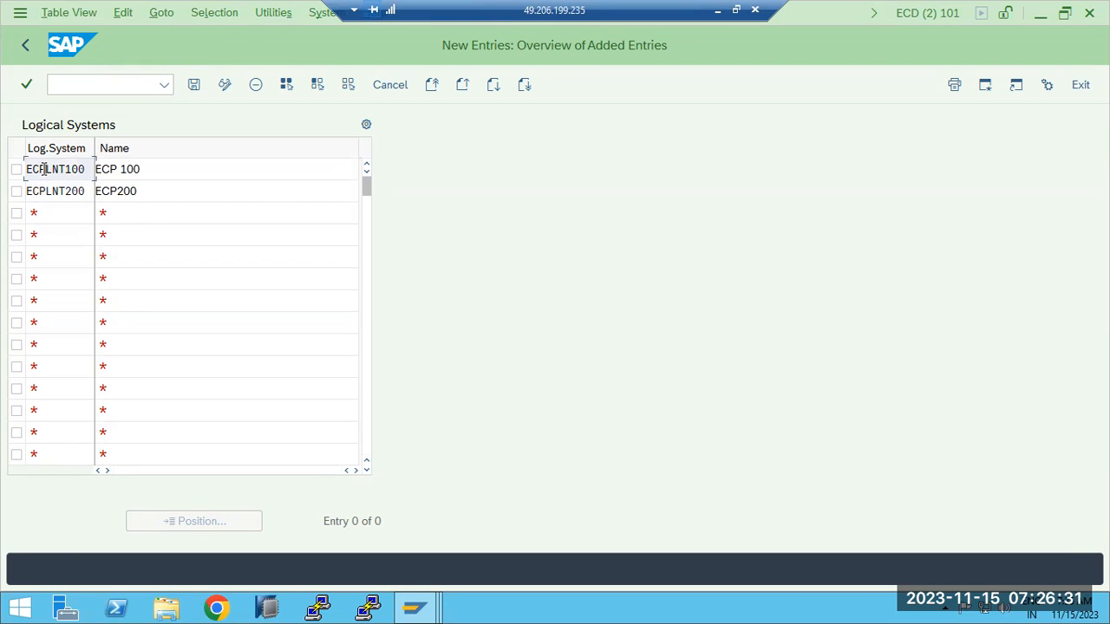
type("CLNT1")
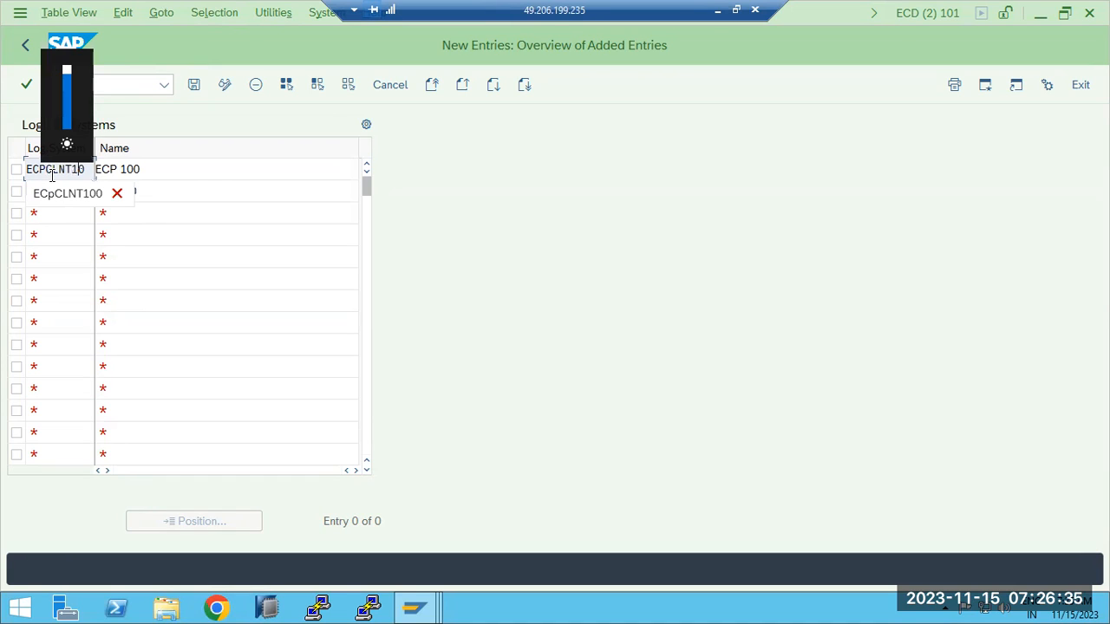
type("10")
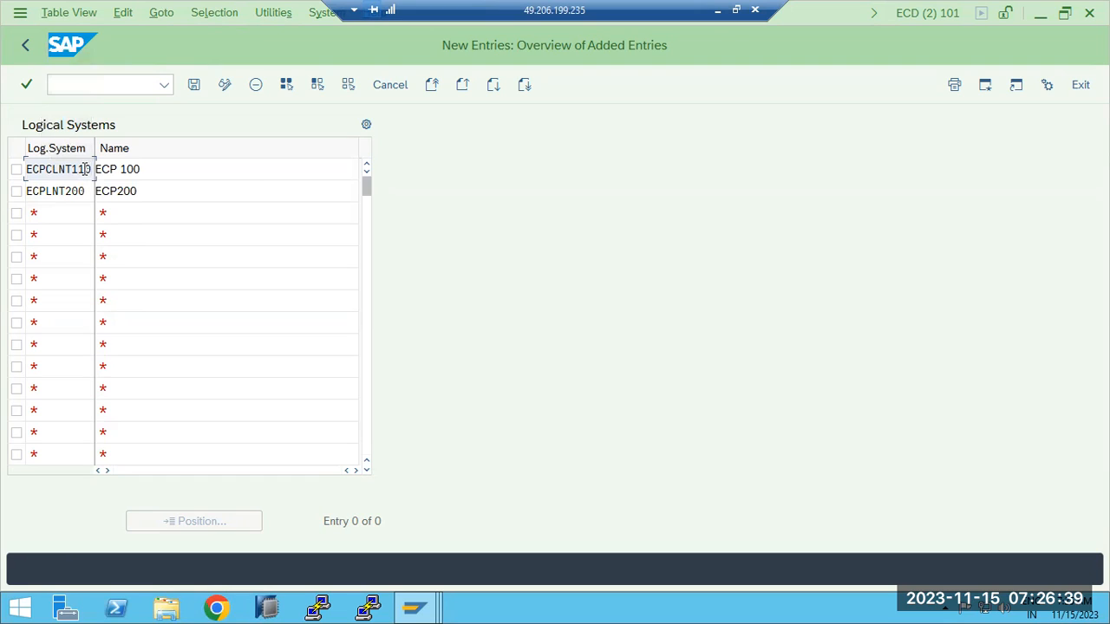
key("BackSpace")
key("BackSpace")
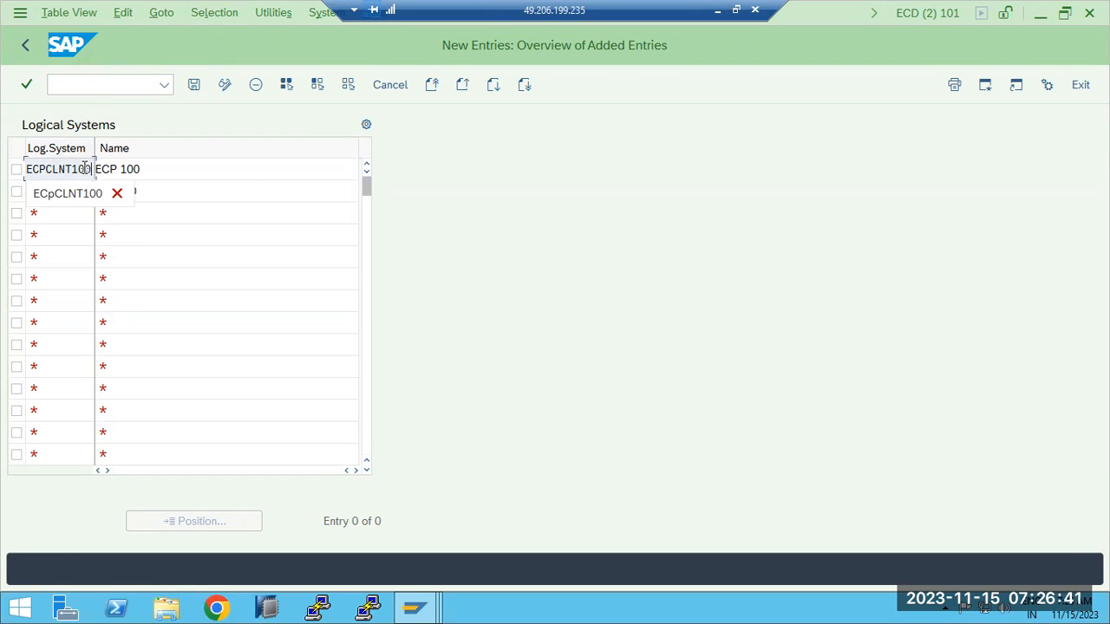
type("00")
left_click(68, 232)
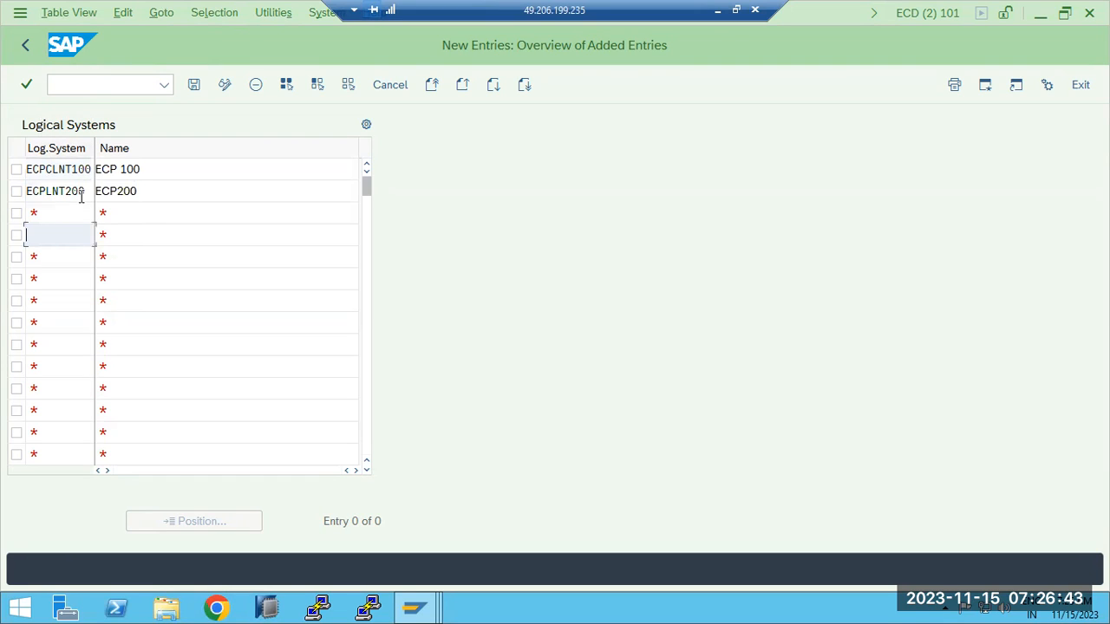
left_click(79, 170)
left_click(87, 191)
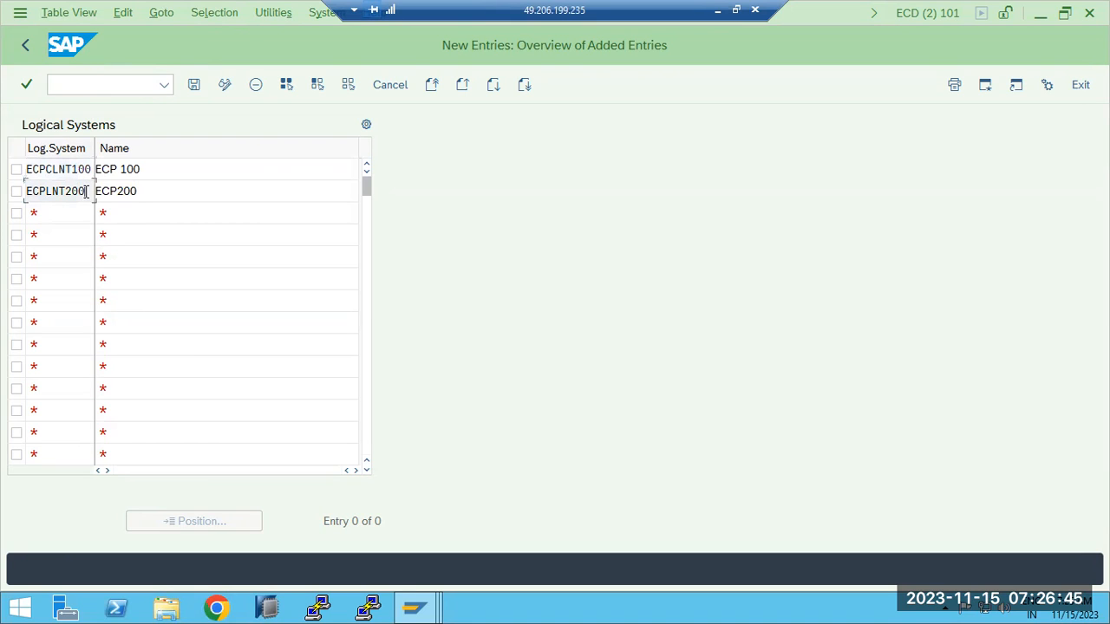
key("BackSpace")
key("BackSpace")
key("BackSpace")
key("BackSpace")
key("BackSpace")
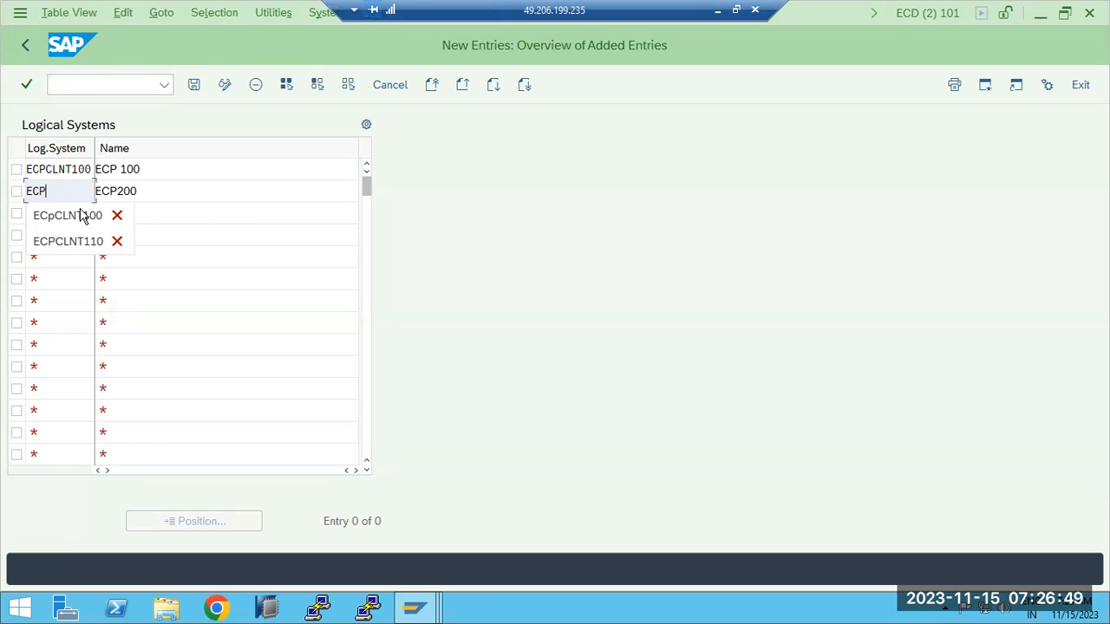
left_click(74, 241)
left_click(45, 211)
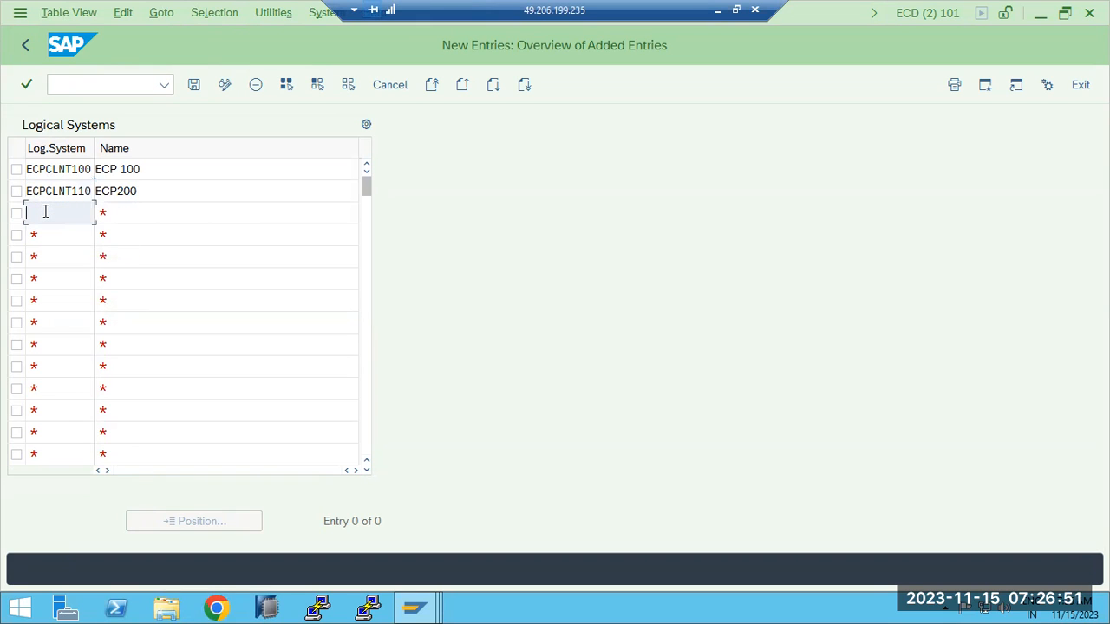
type("ECPCLNT")
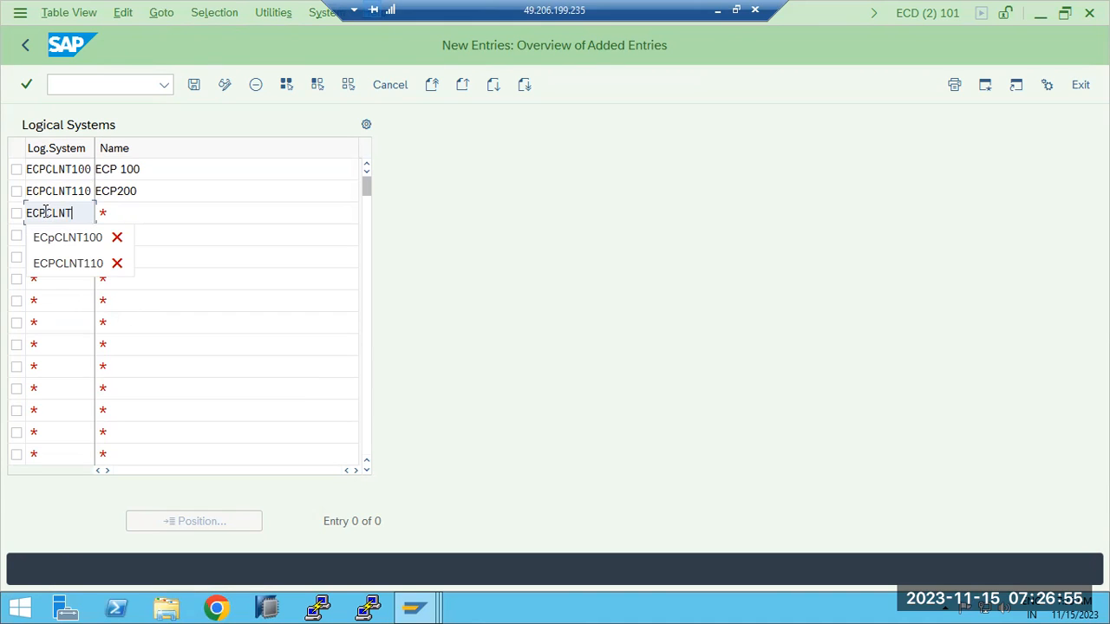
type("20")
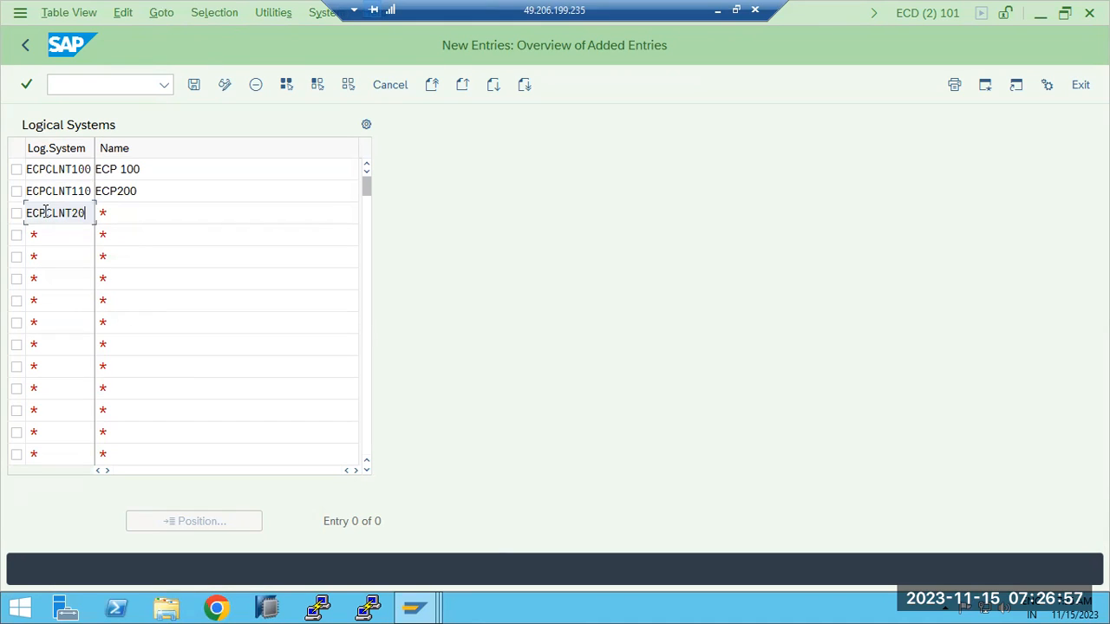
- Rename row 2 to ECP110, name row 3 ECP200, and save, which rejects ECPCLNT110 as a duplicate
left_click(180, 189)
key("BackSpace")
key("BackSpace")
key("BackSpace")
type("11")
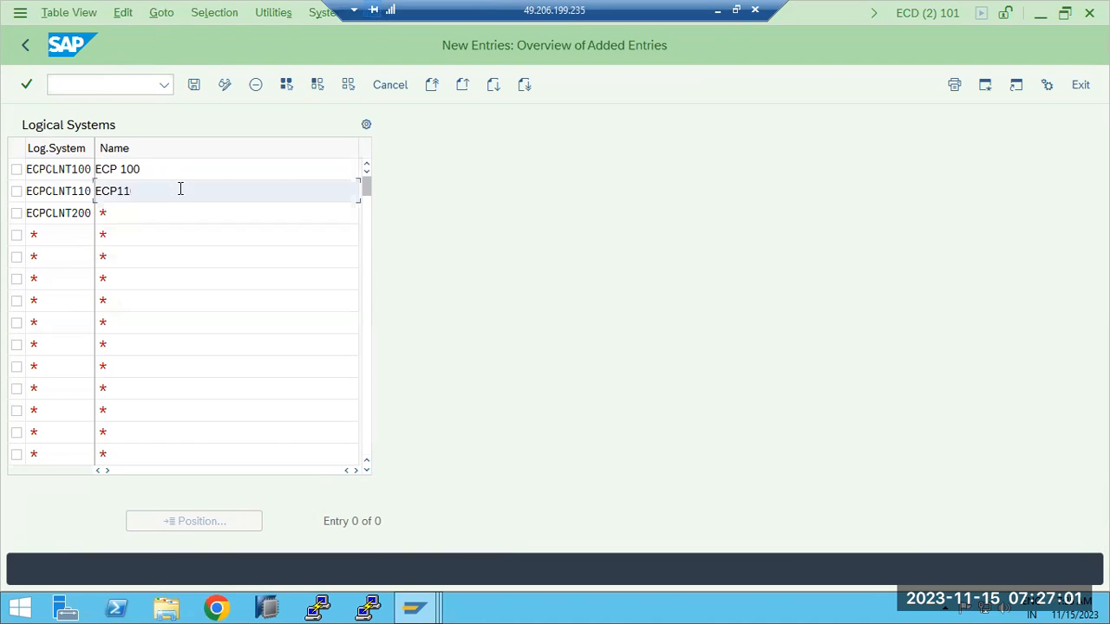
left_click(171, 216)
type("ECP200")
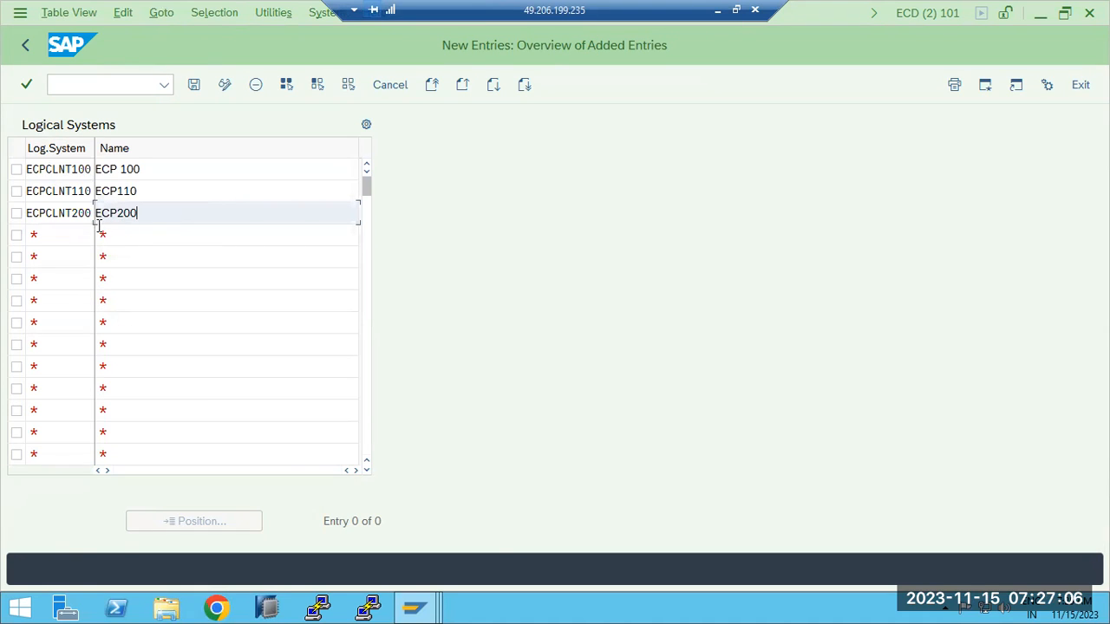
left_click(73, 226)
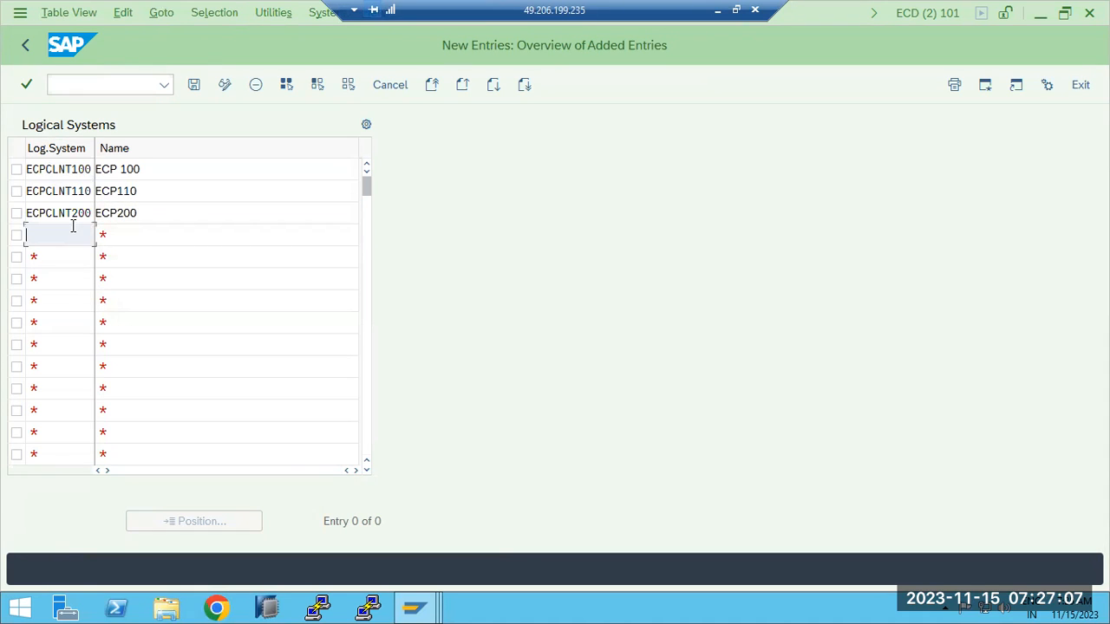
left_click(194, 85)
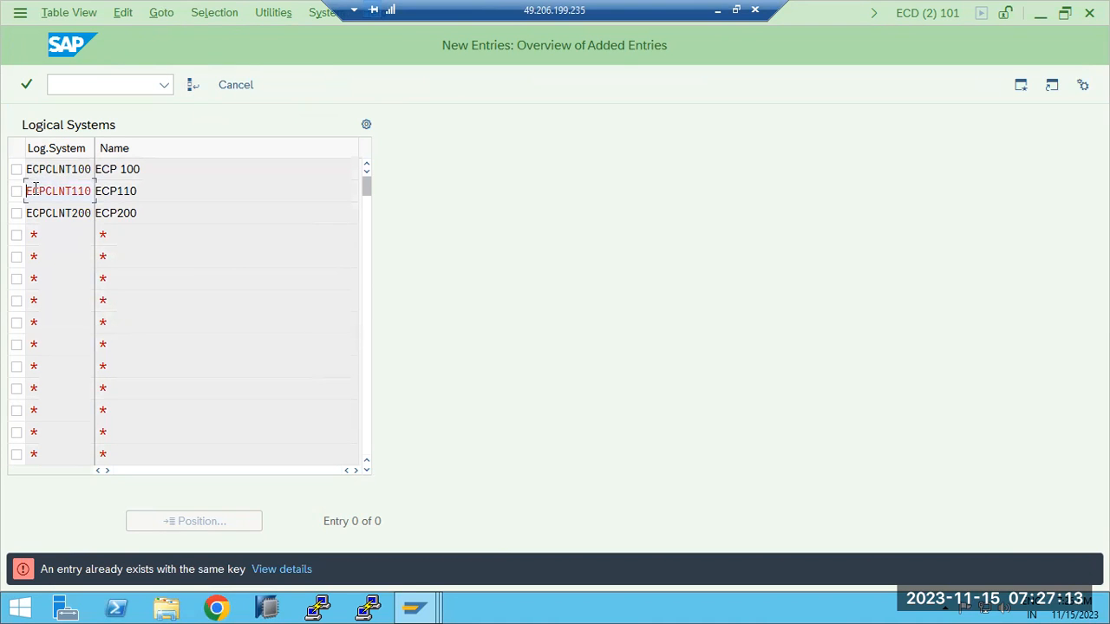
- Decline cancelling maintenance, delete the duplicate ECPCLNT110 row, and save ECPCLNT100 and ECPCLNT200
left_click(141, 191)
key("shift+Tab")
left_click(243, 89)
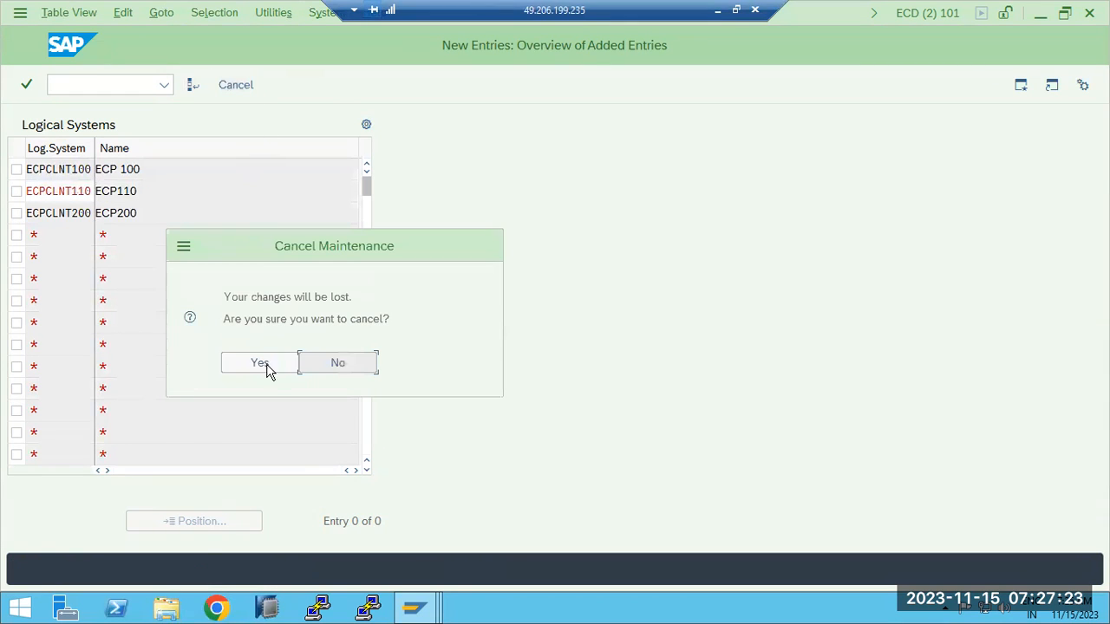
left_click(347, 364)
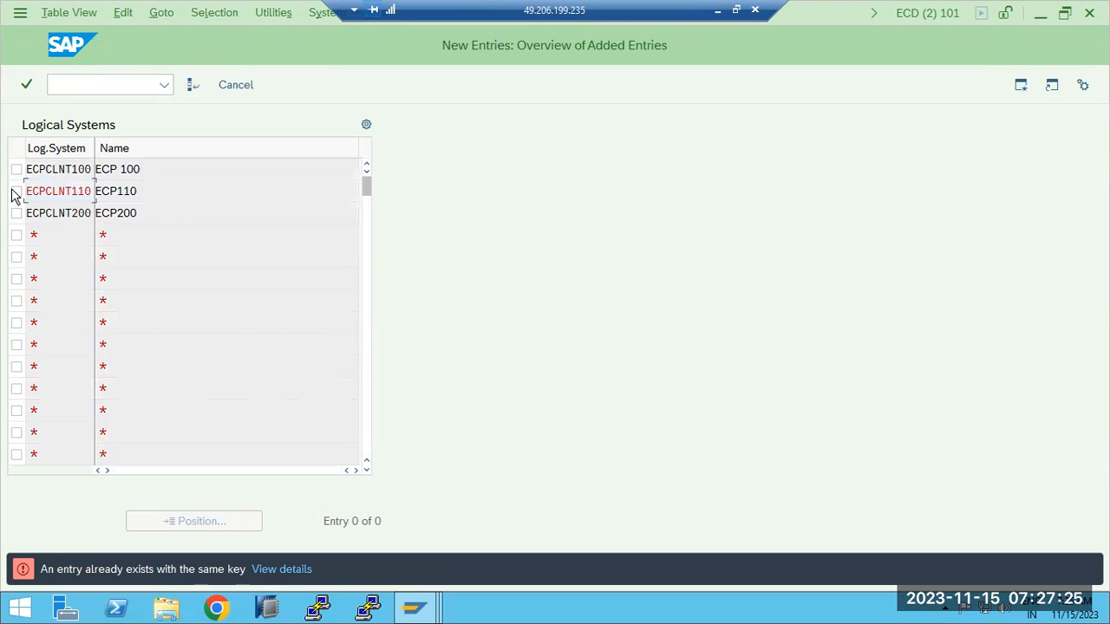
left_click(193, 87)
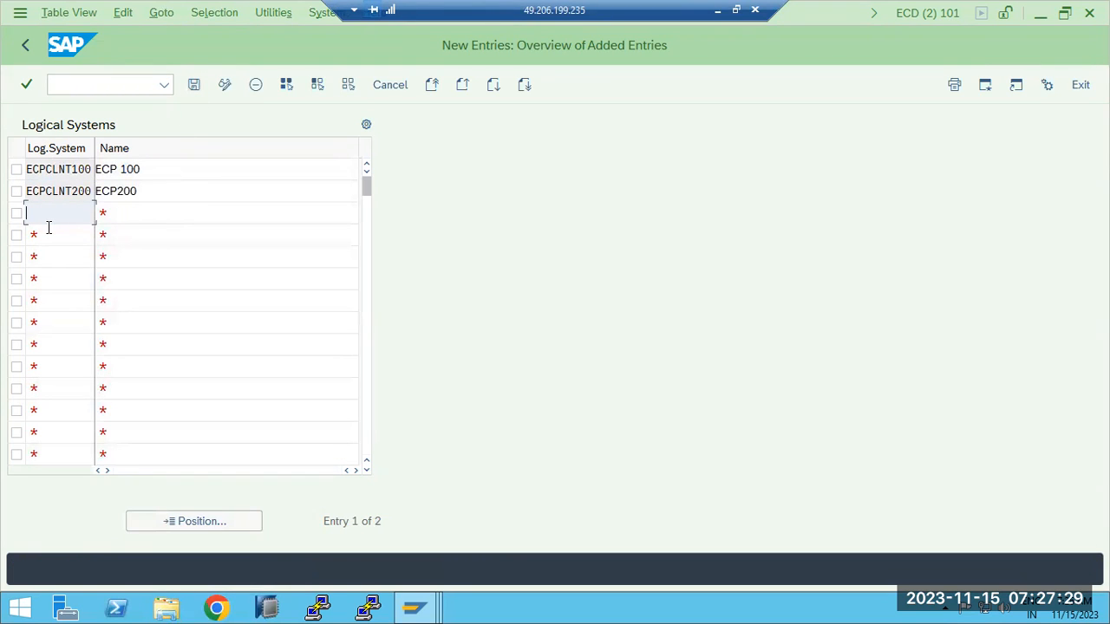
left_click(194, 85)
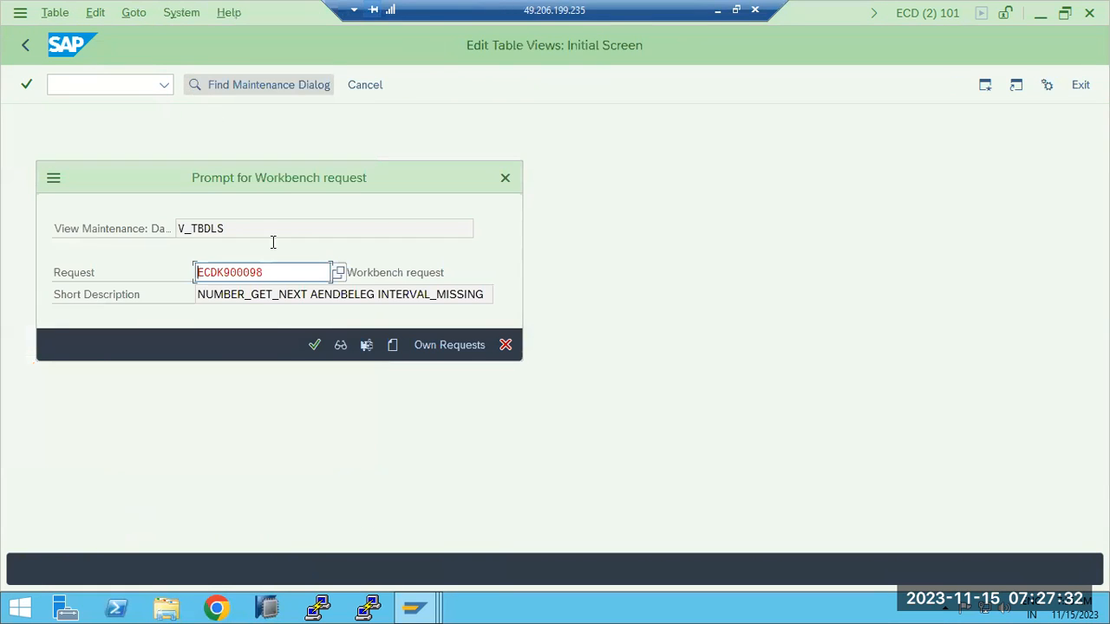
- Acknowledge the warnings and assign the entries to new workbench request ECDK900102, 'Logical systems'
left_click(315, 344)
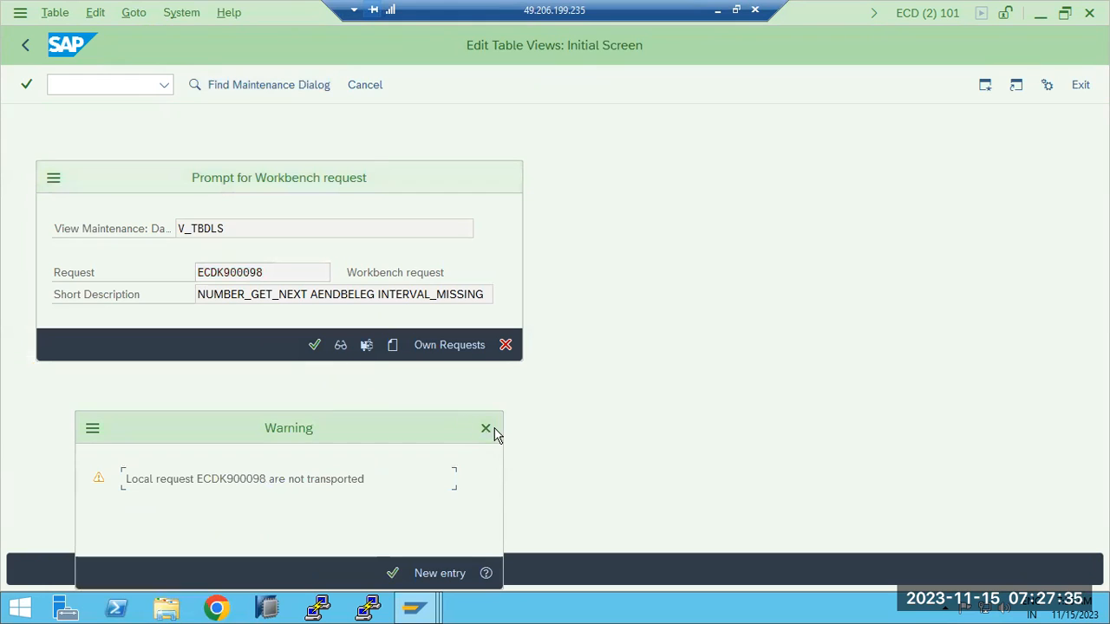
left_click(391, 575)
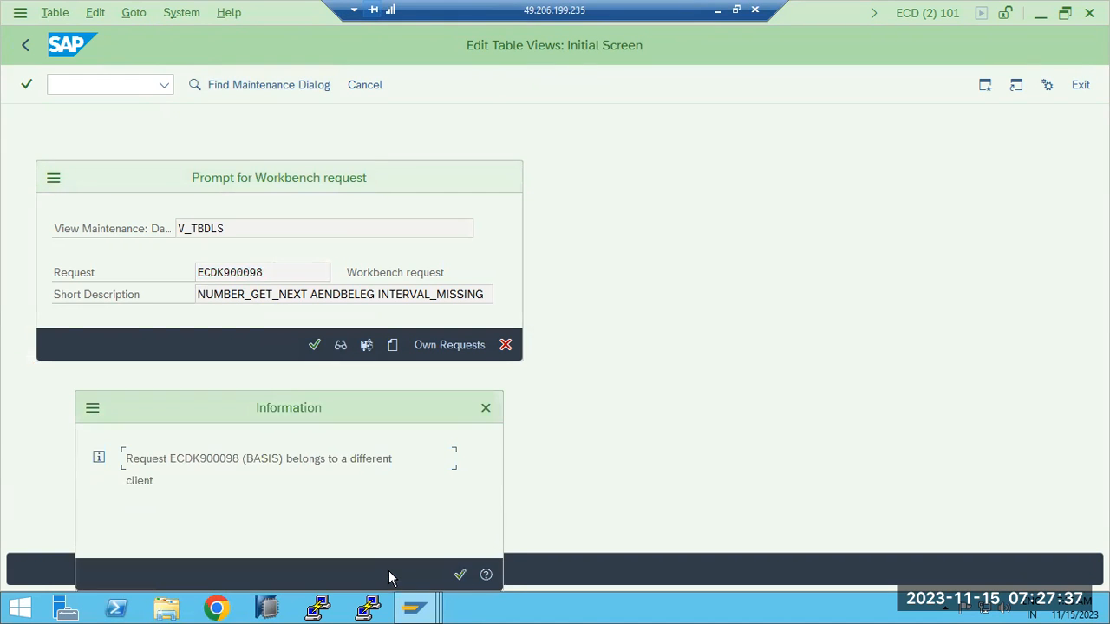
left_click(461, 574)
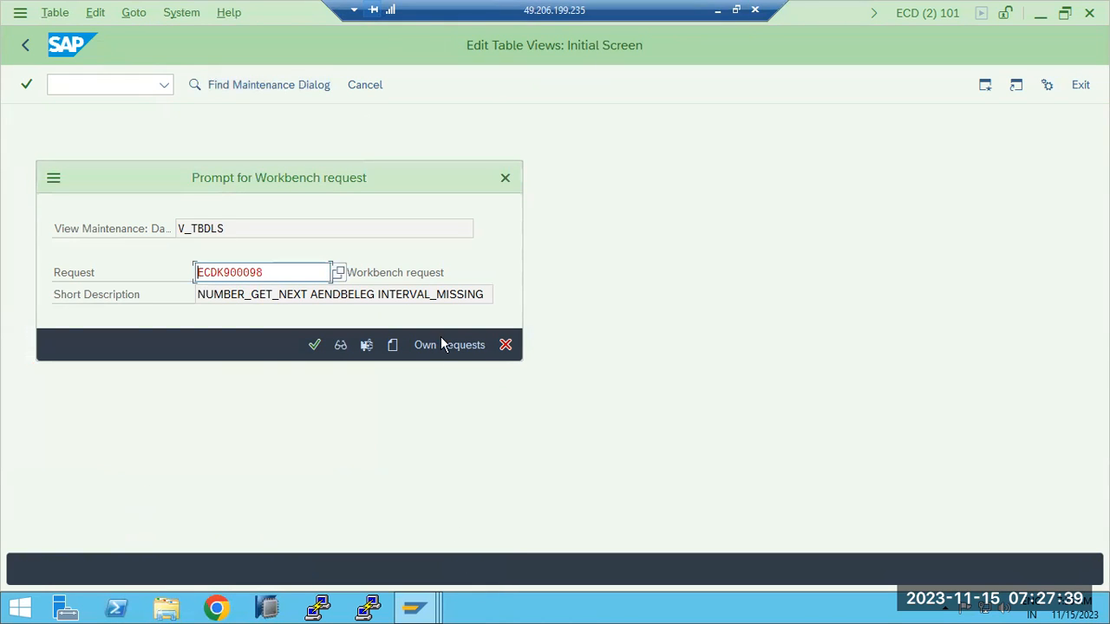
left_click(392, 345)
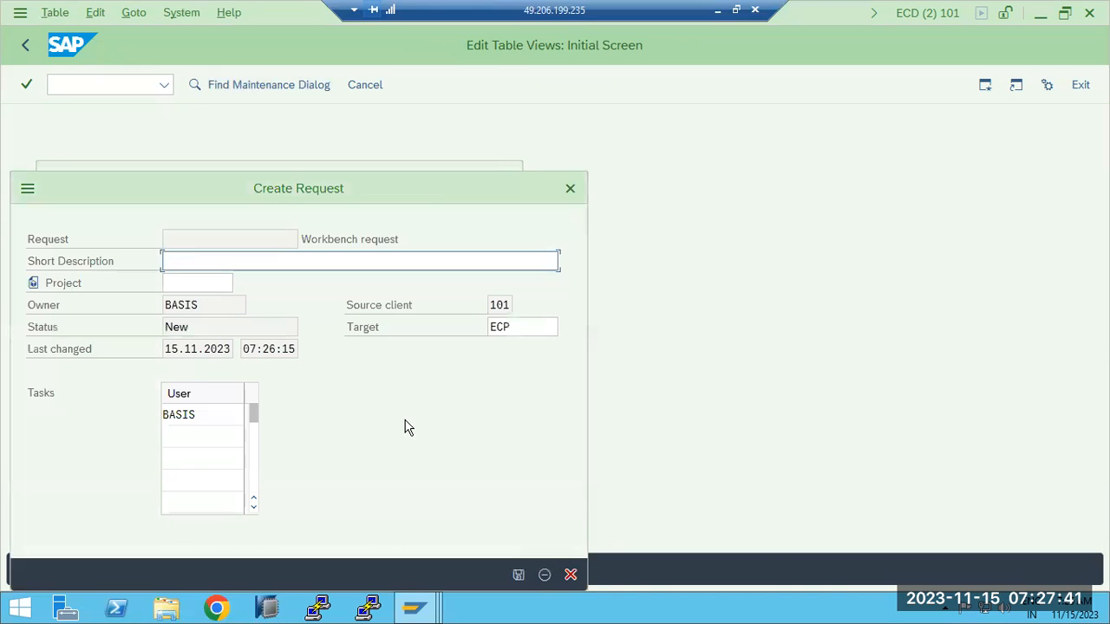
type("Logical systems")
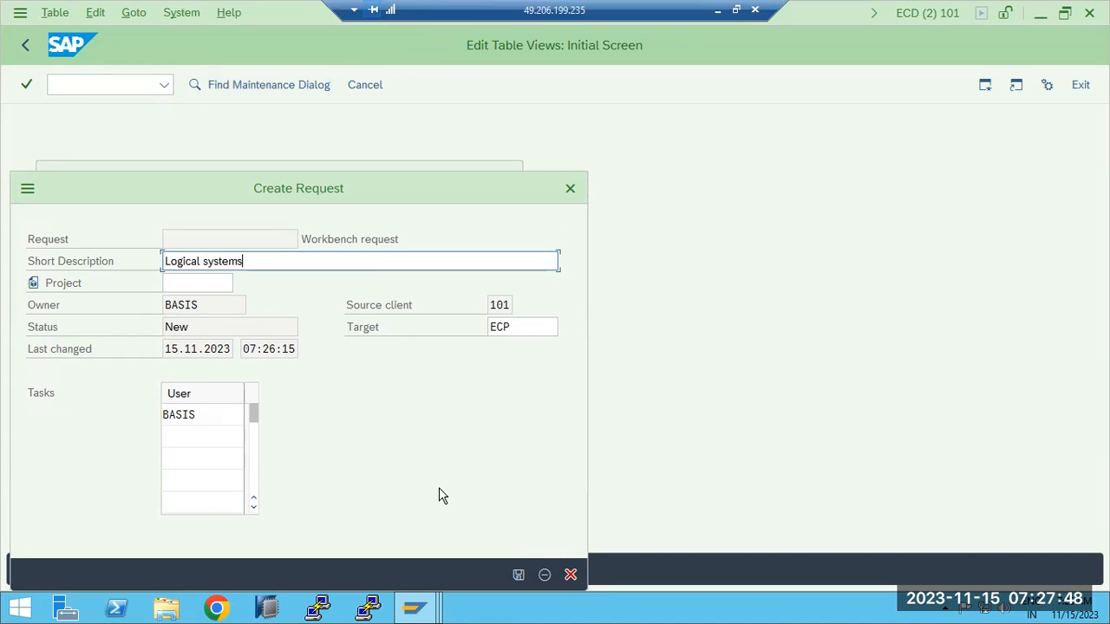
left_click(518, 575)
left_click(314, 345)
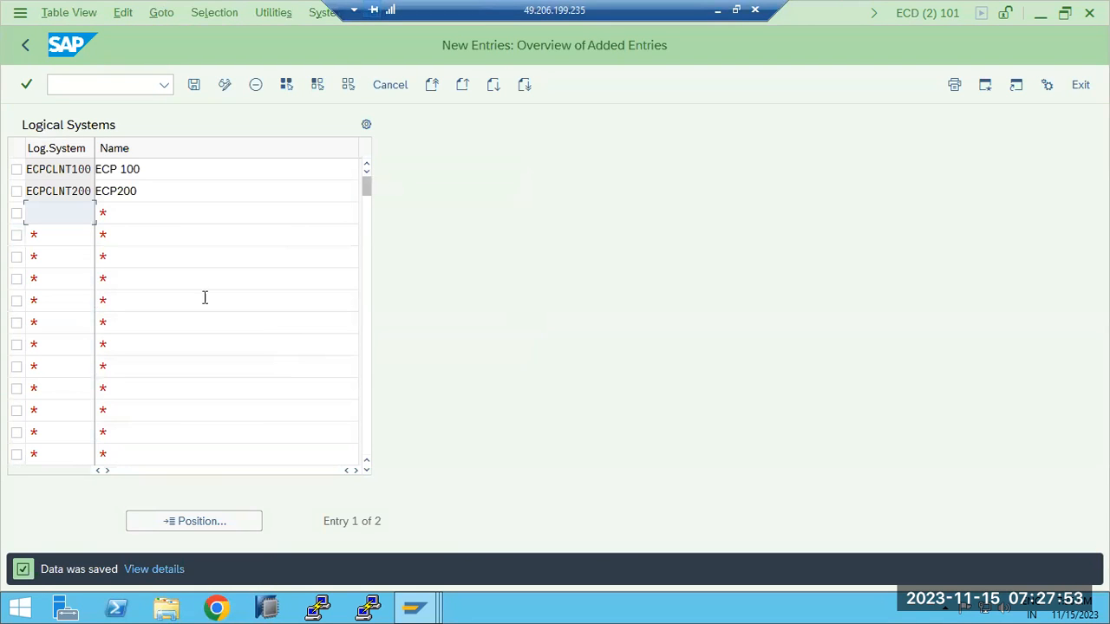
- Save again, review the 22-entry logical systems list including ECPCLNT200, then go back to SAP Easy Access
left_click(193, 86)
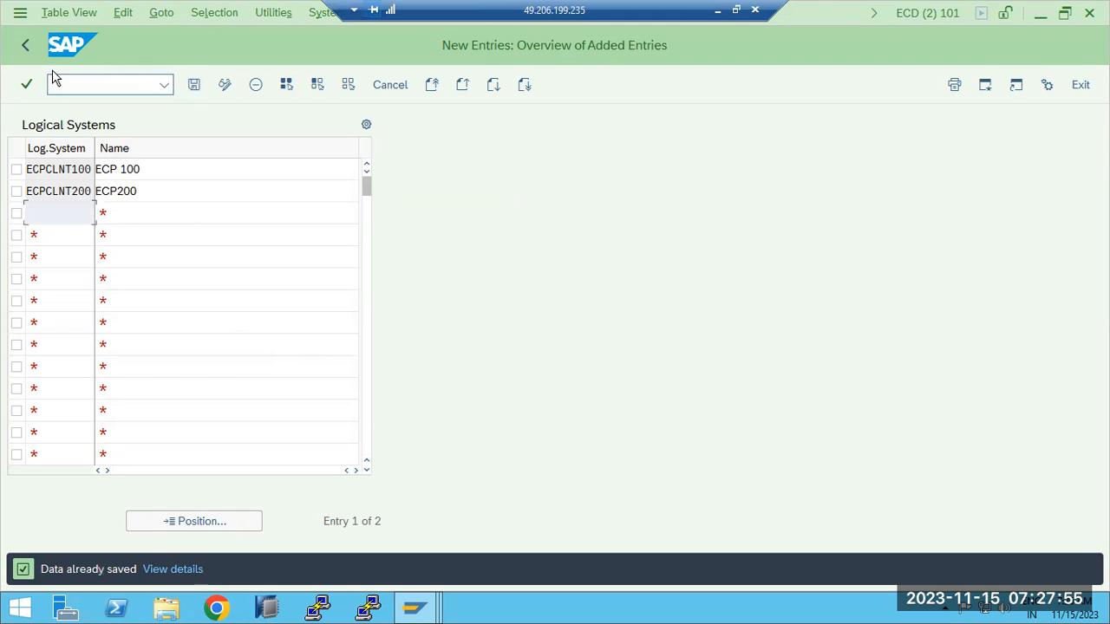
left_click(29, 50)
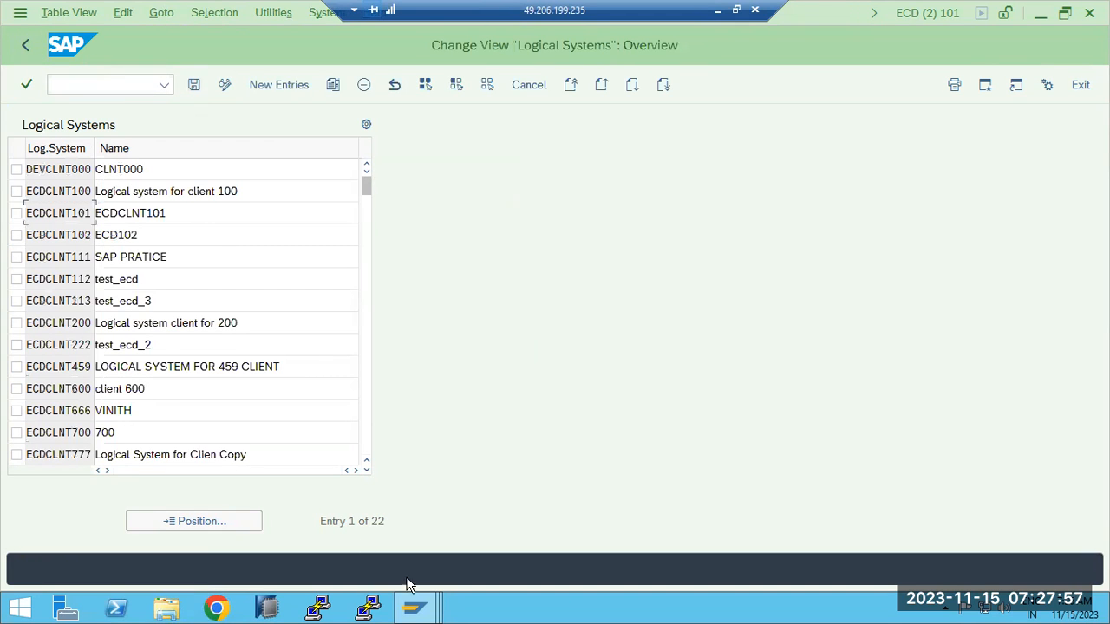
left_click_drag(377, 521, 411, 530)
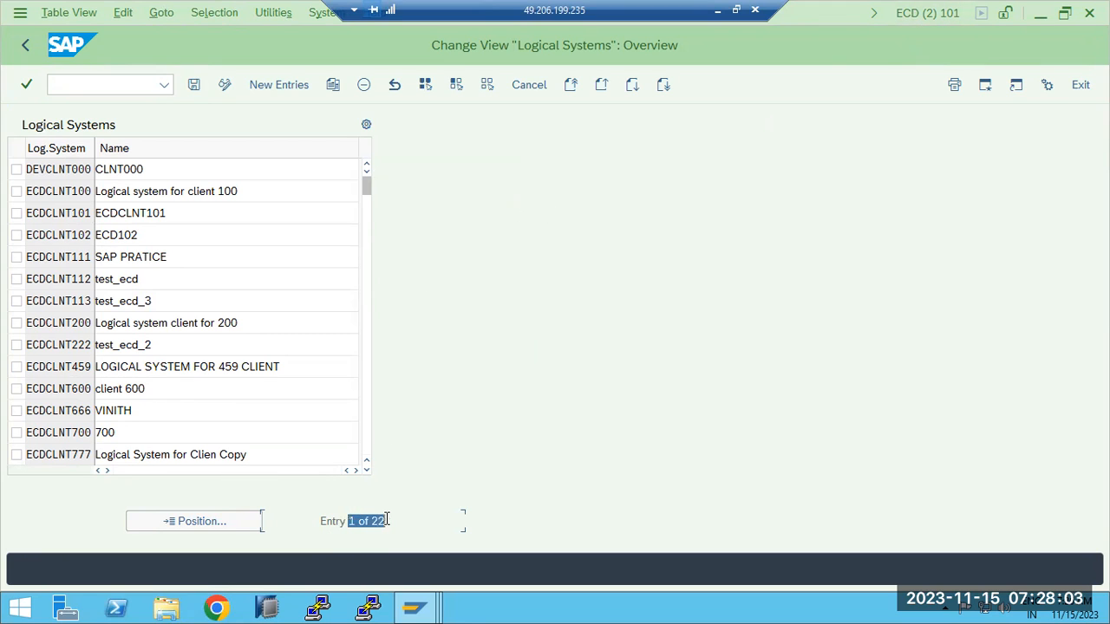
scroll(80, 346, "down", 1)
scroll(79, 347, "down", 2)
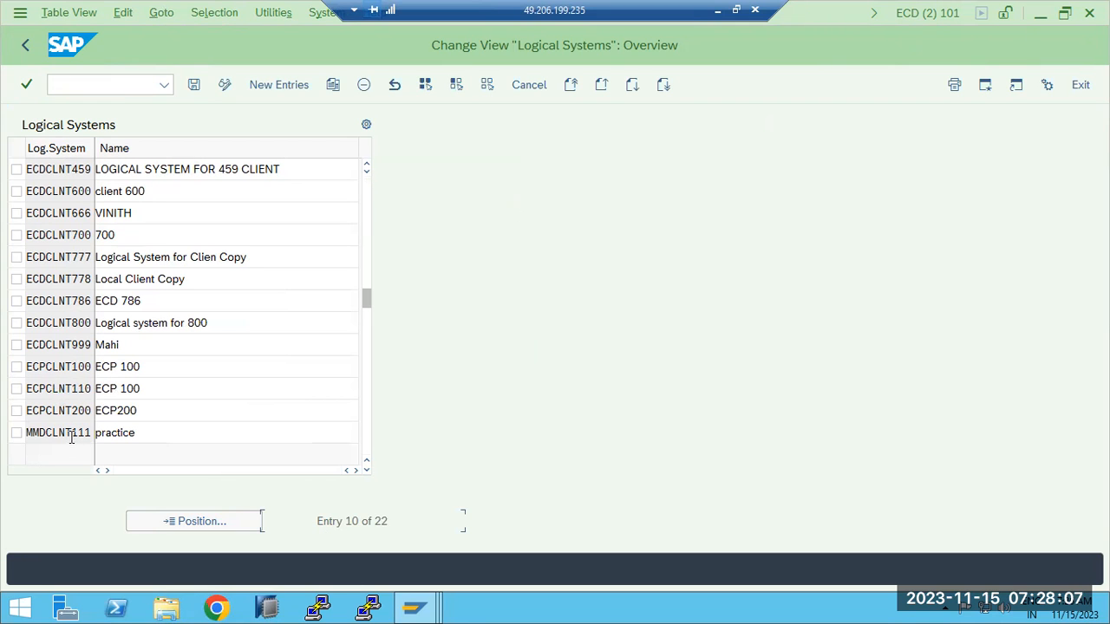
left_click(25, 46)
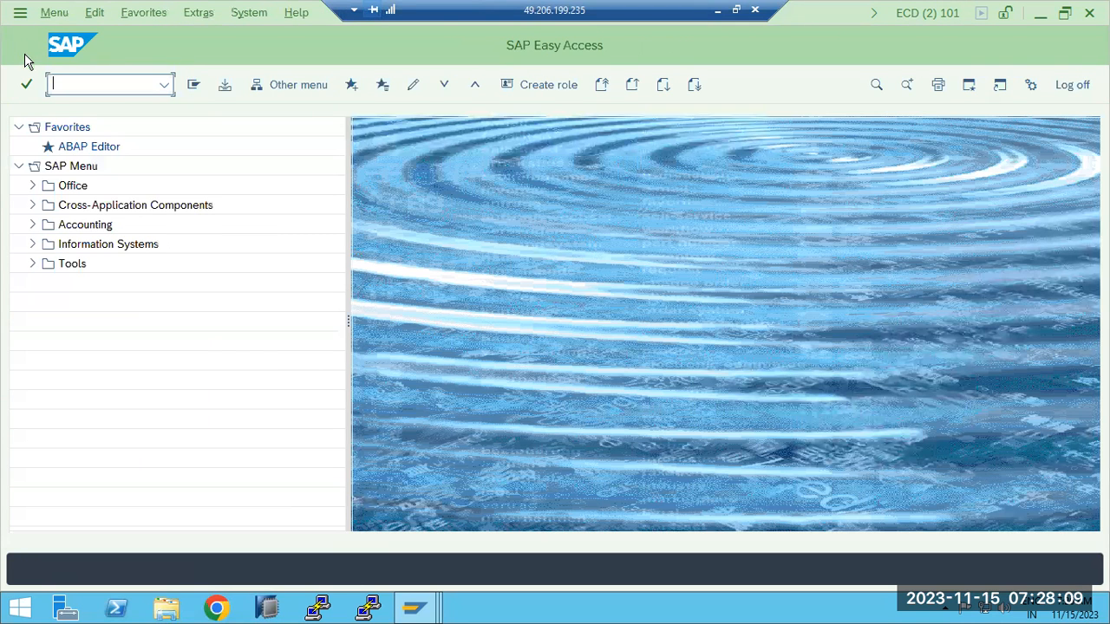
- Execute the TBDLS Data Browser to list its four entries, then return to Display Request ECDK900100
left_click(416, 612)
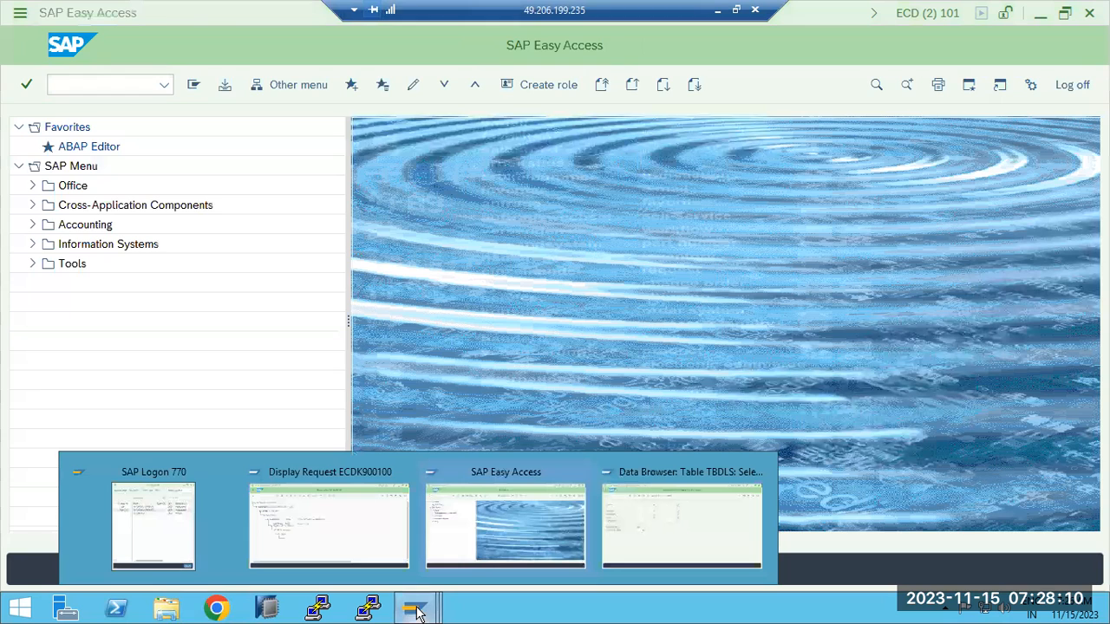
left_click(327, 529)
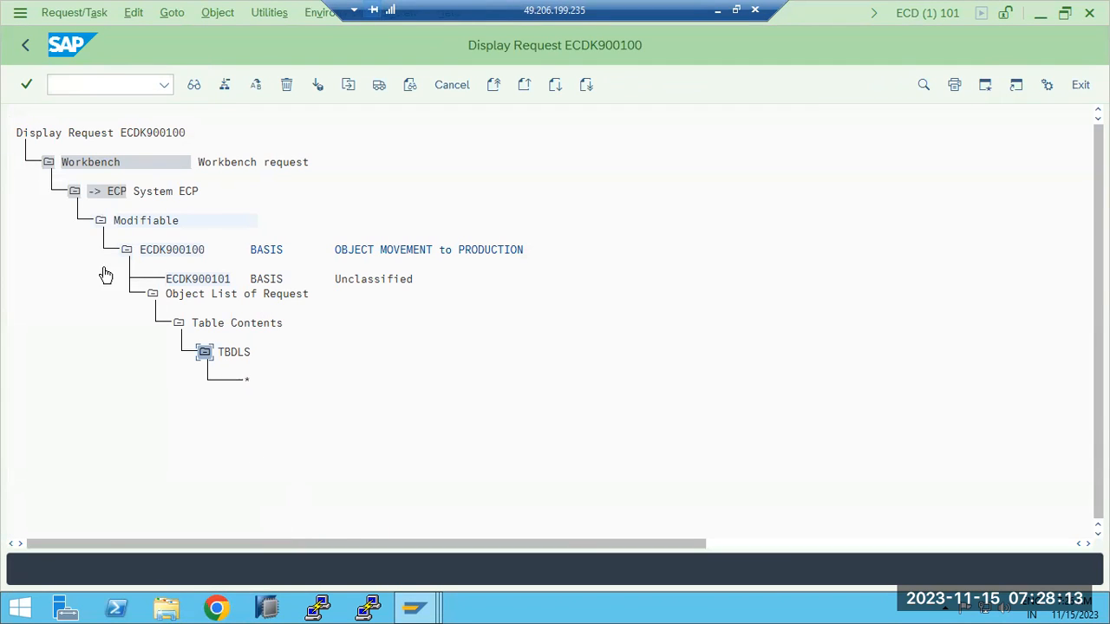
left_click(417, 613)
left_click(491, 522)
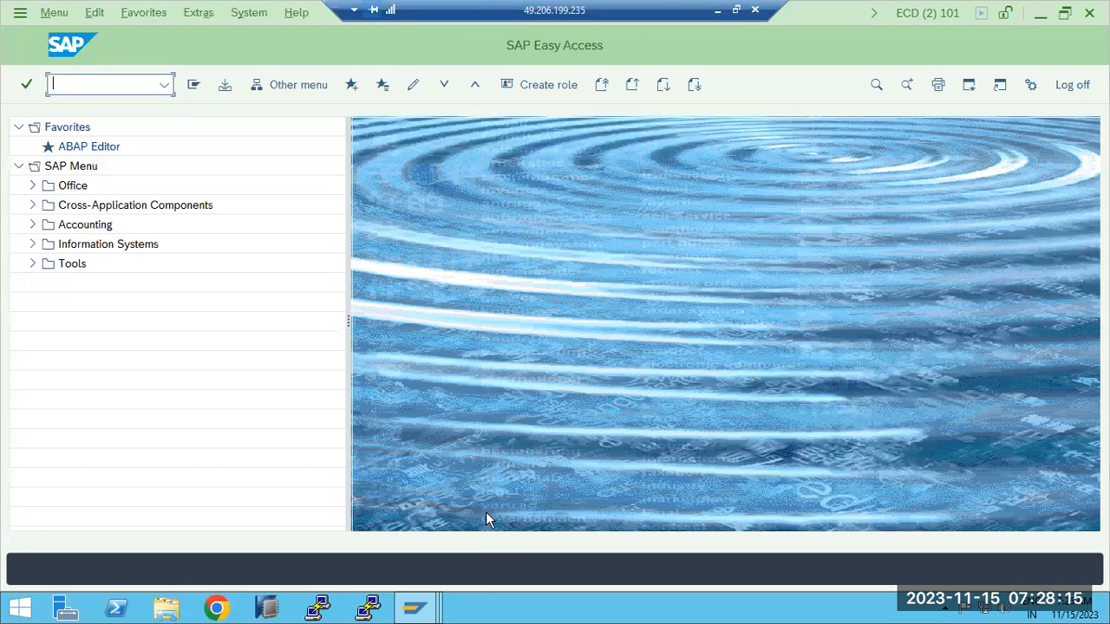
left_click(417, 613)
left_click(642, 529)
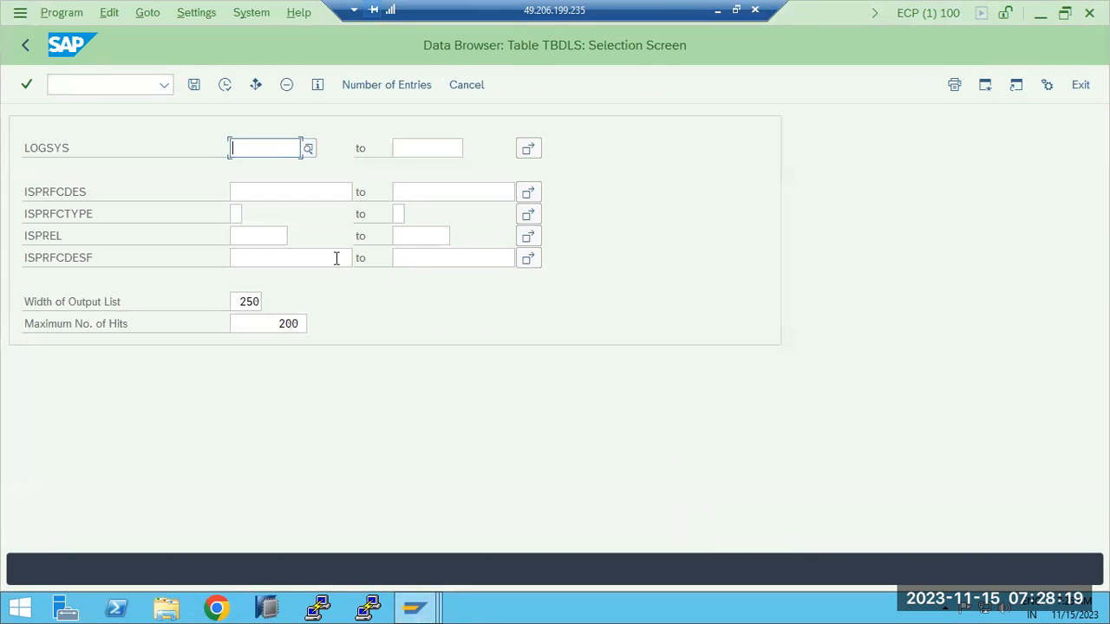
left_click(229, 86)
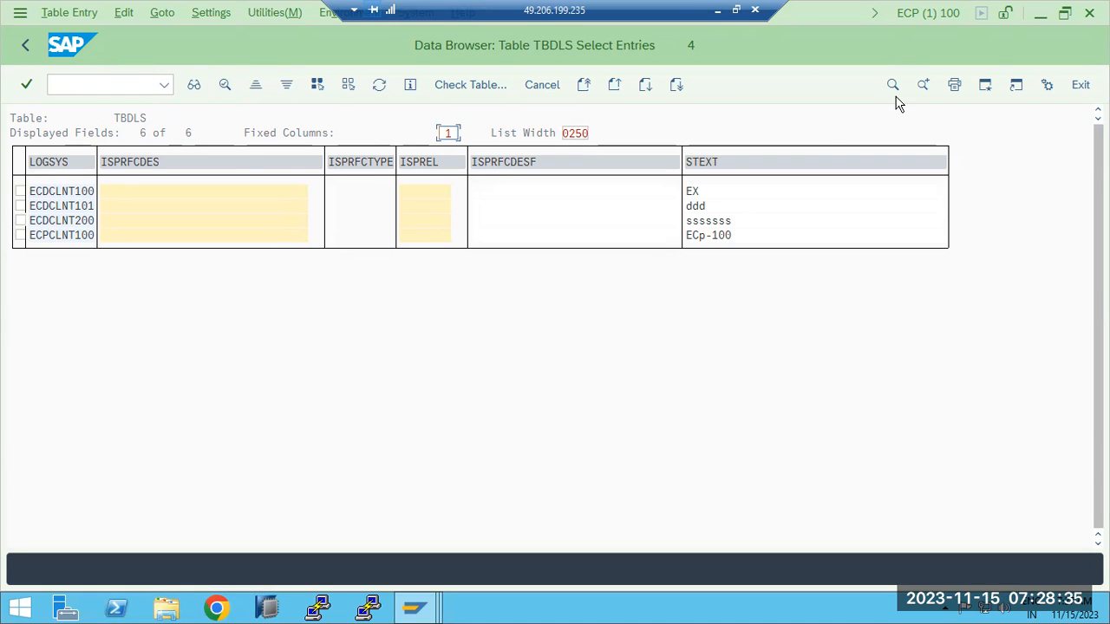
left_click(413, 611)
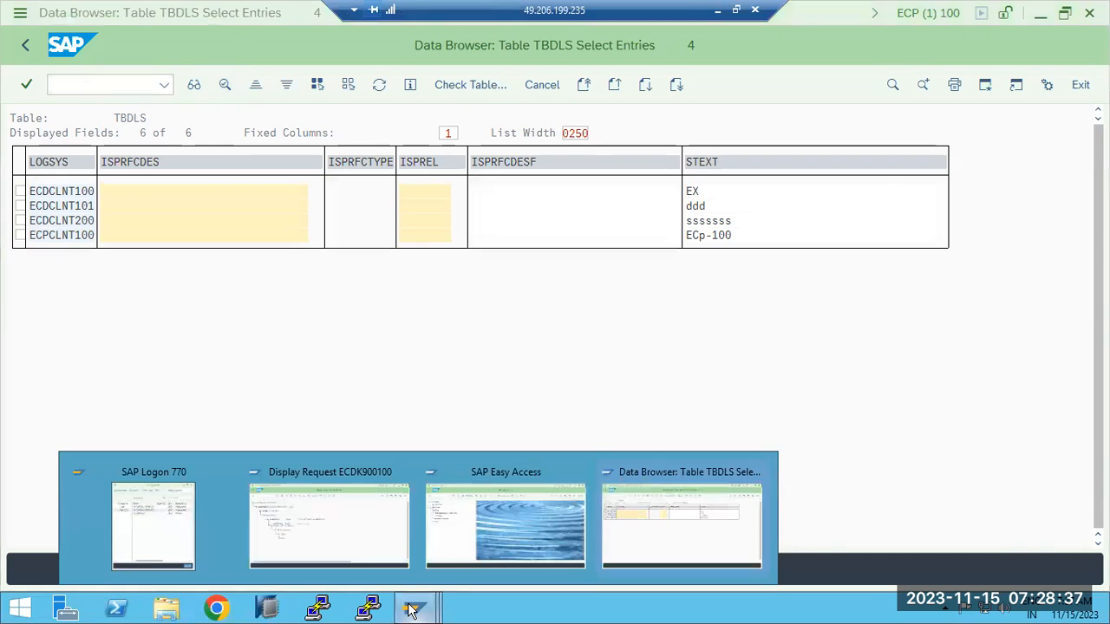
left_click(330, 508)
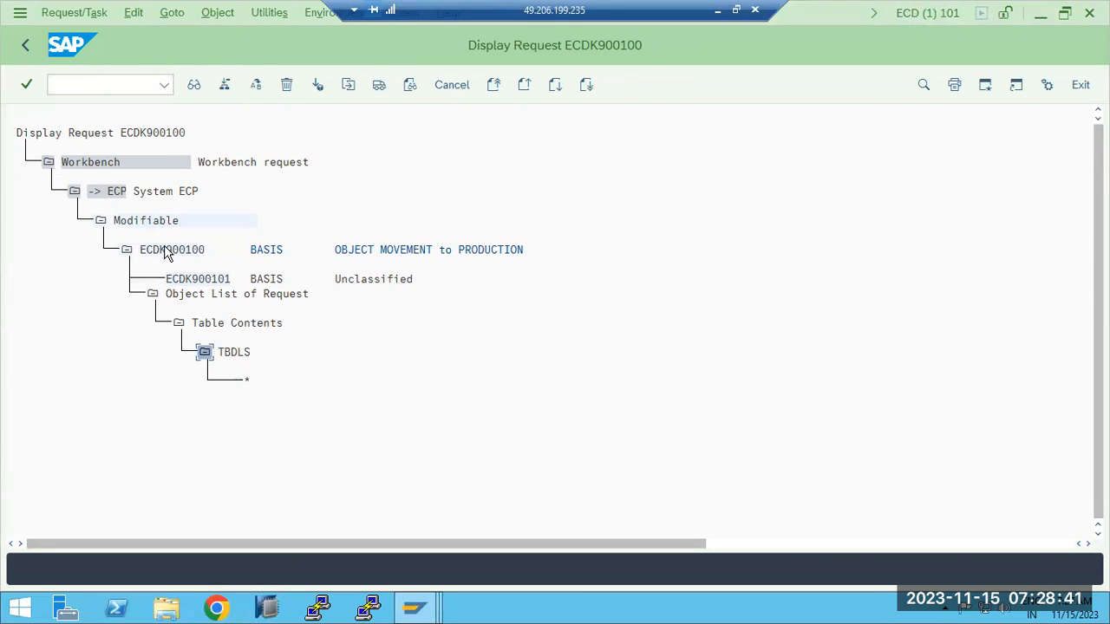
- Display the modifiable change requests for user BASIS in SE09 and scroll through the tree
left_click(31, 49)
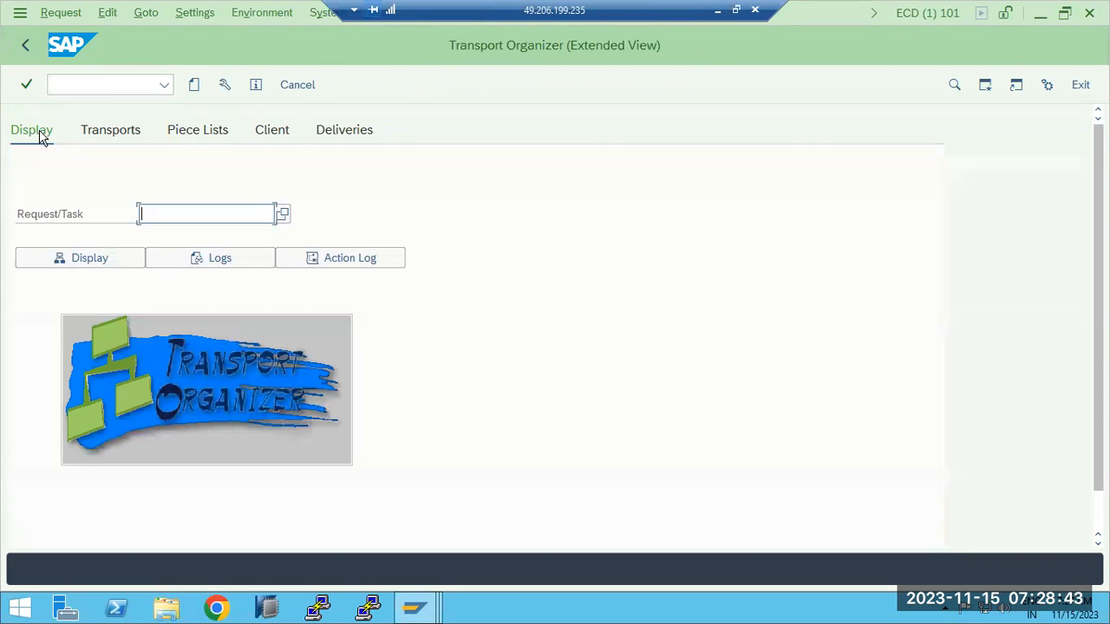
left_click(99, 135)
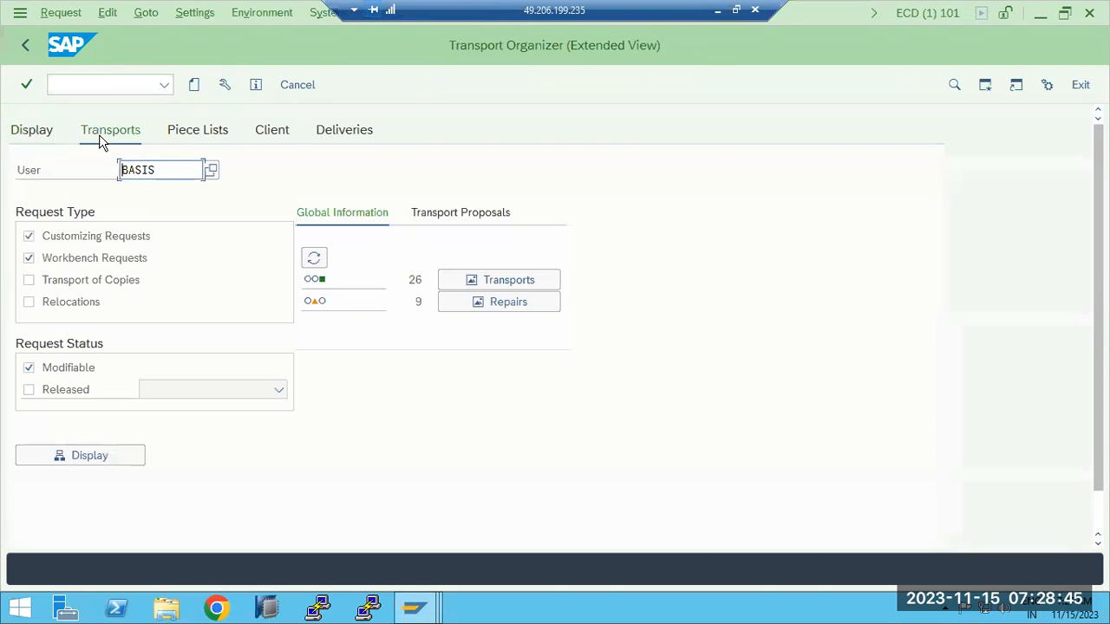
left_click(80, 454)
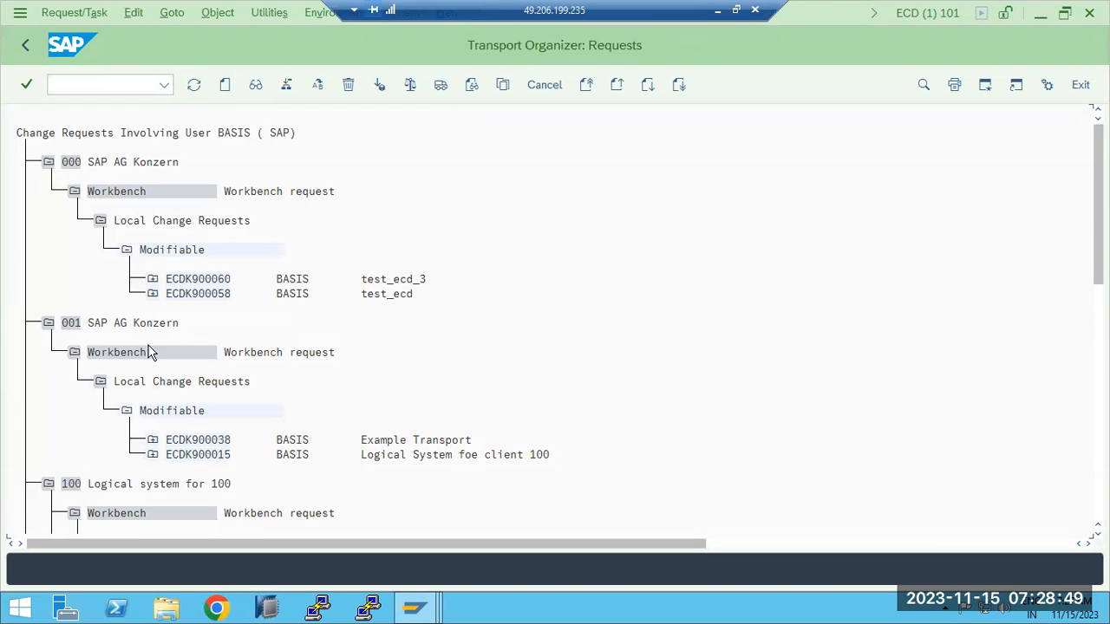
scroll(148, 355, "down", 1)
scroll(149, 362, "down", 4)
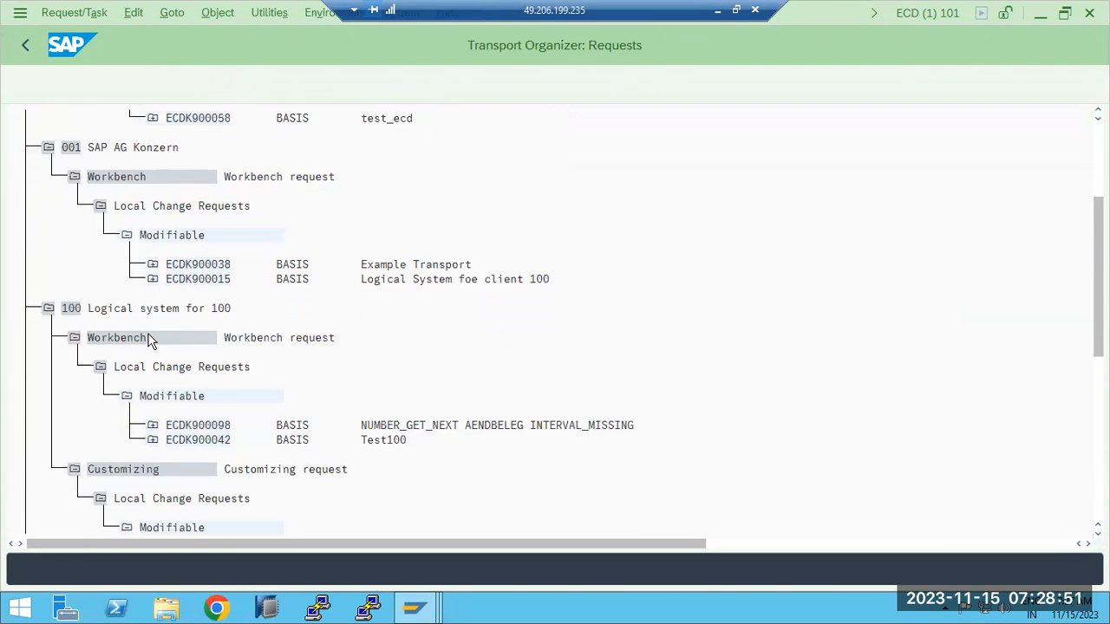
scroll(146, 340, "down", 4)
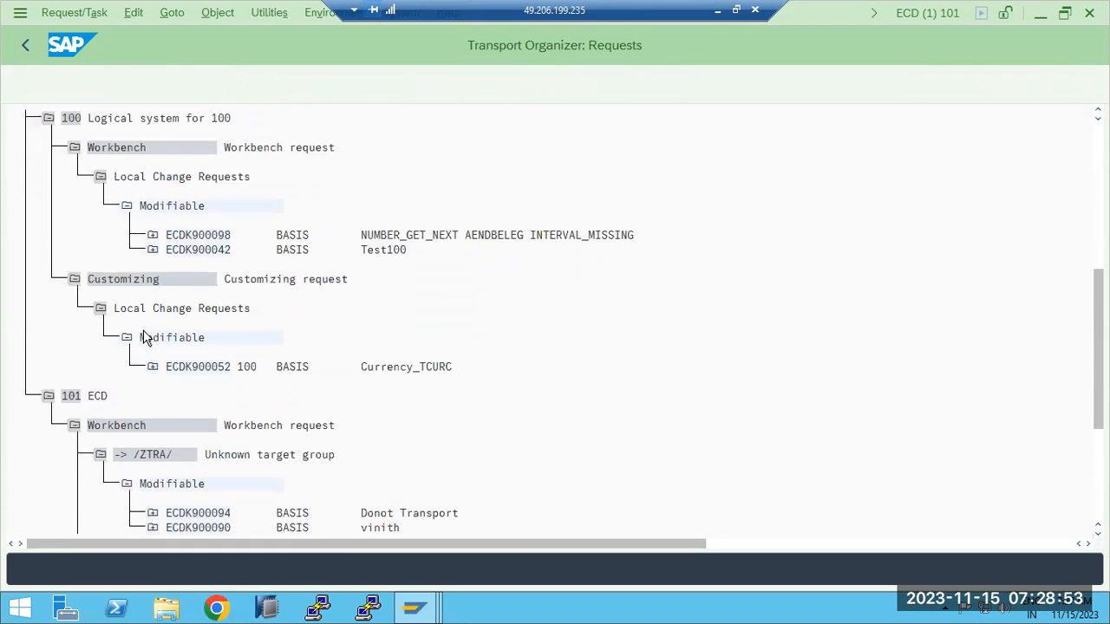
scroll(148, 338, "down", 4)
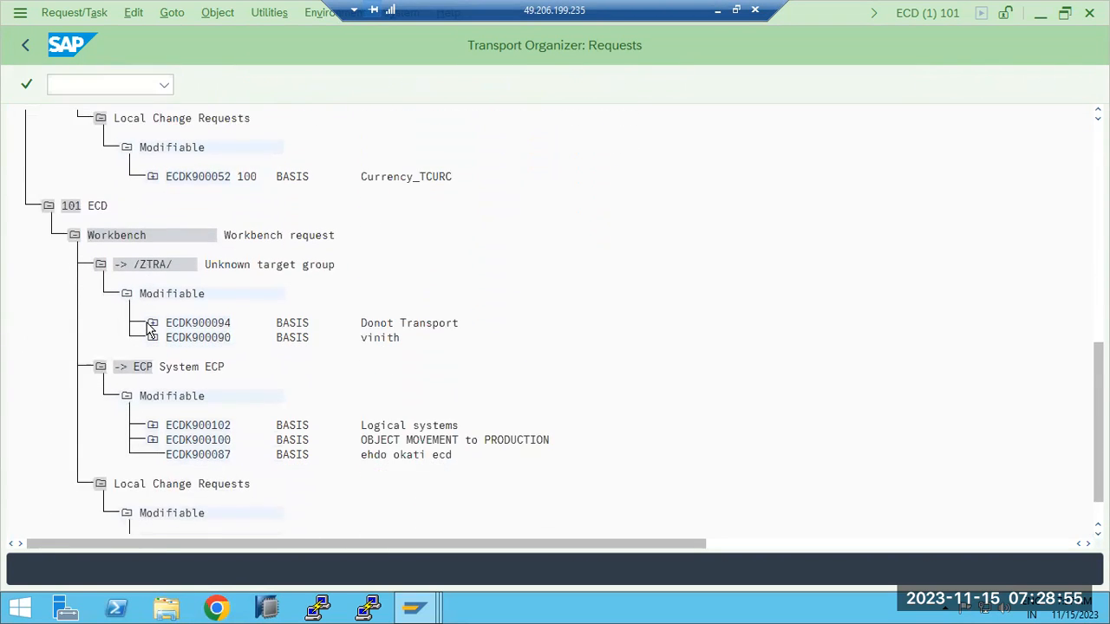
scroll(148, 330, "down", 1)
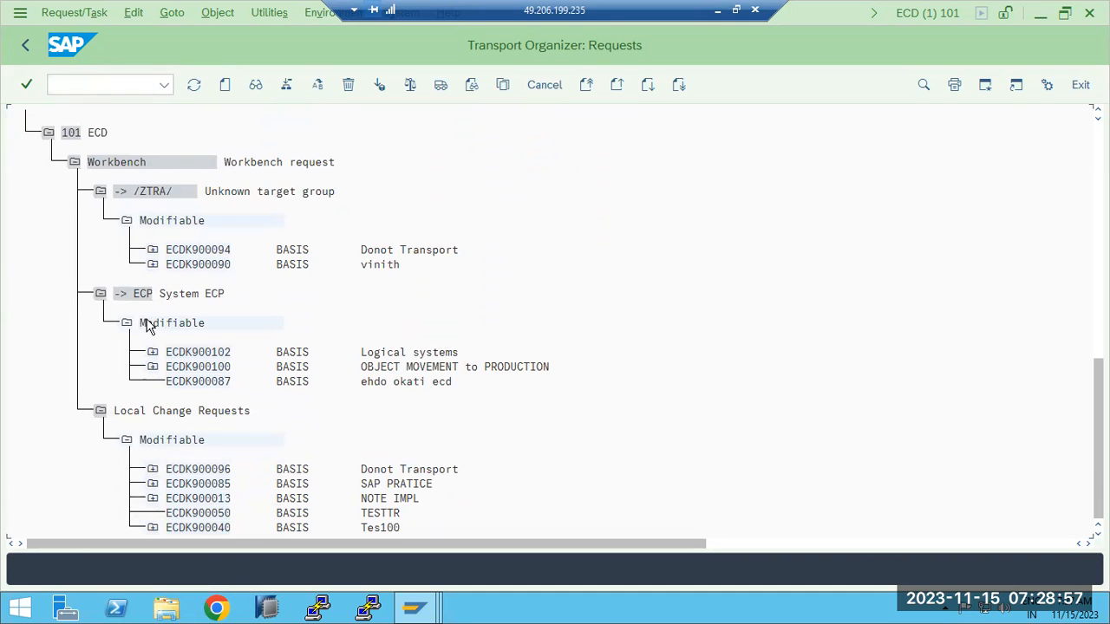
scroll(147, 325, "up", 4)
scroll(152, 305, "up", 5)
scroll(152, 305, "up", 4)
scroll(153, 303, "up", 6)
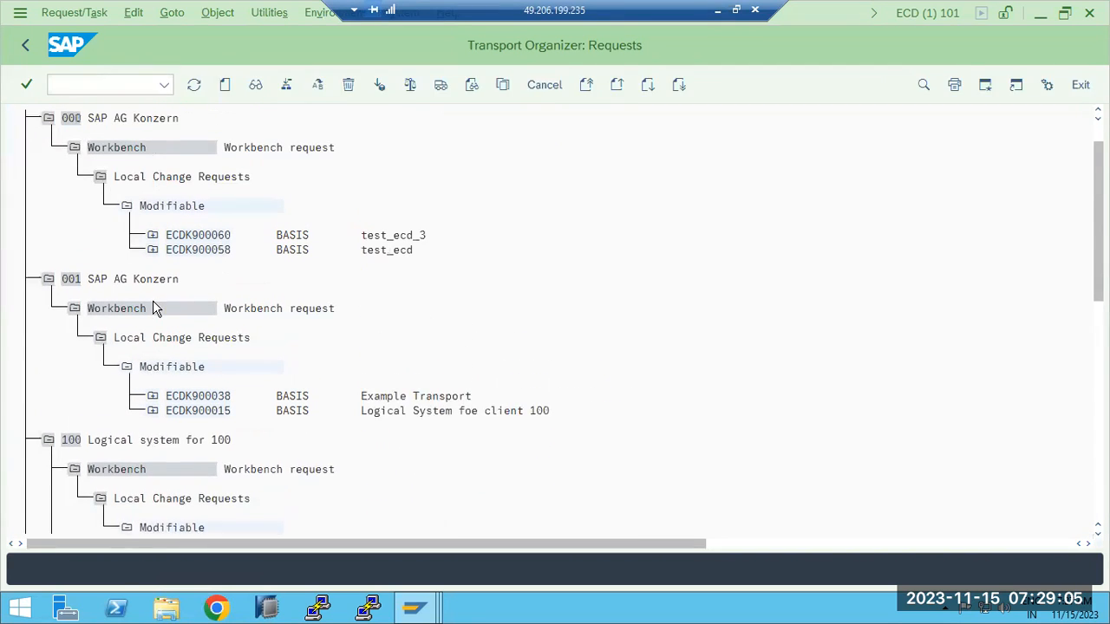
scroll(153, 305, "up", 2)
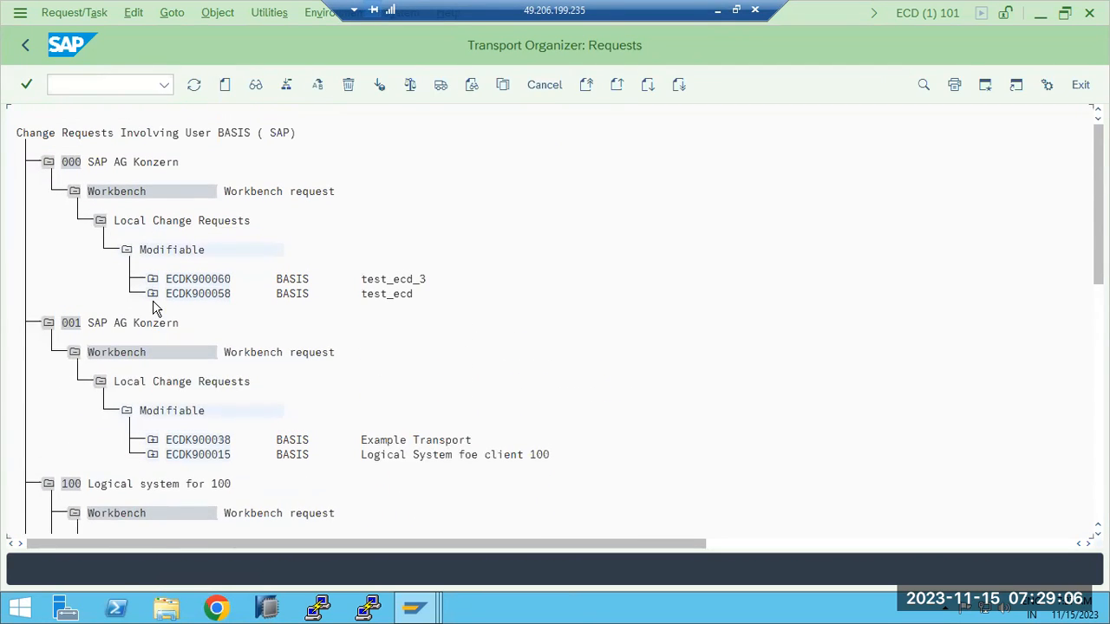
- Redisplay the BASIS change request tree from the Transports tab
left_click(24, 47)
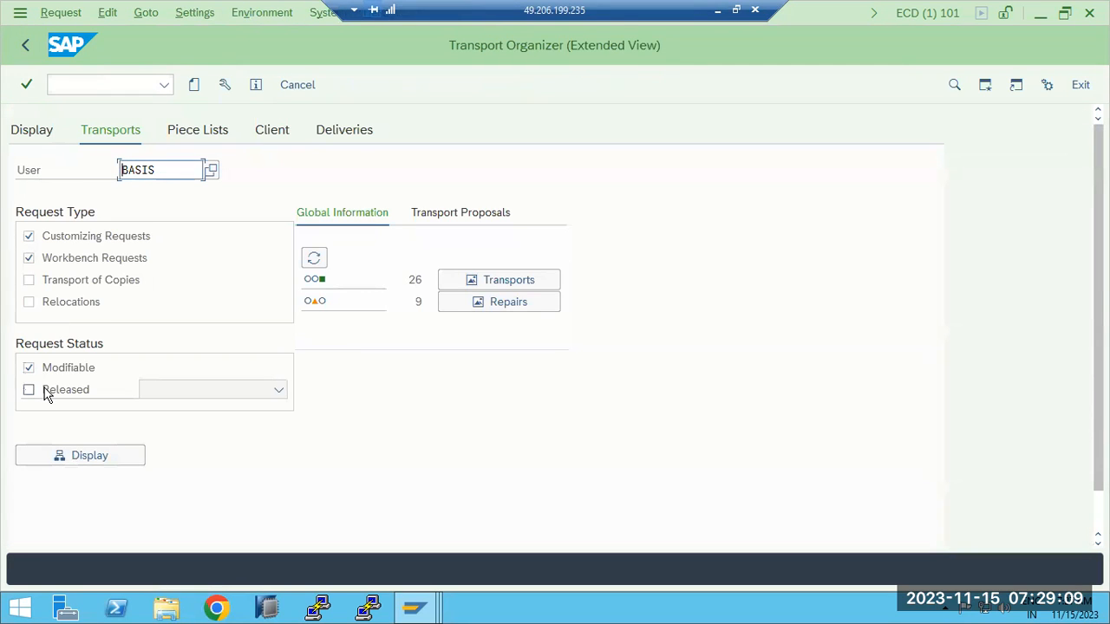
left_click(51, 132)
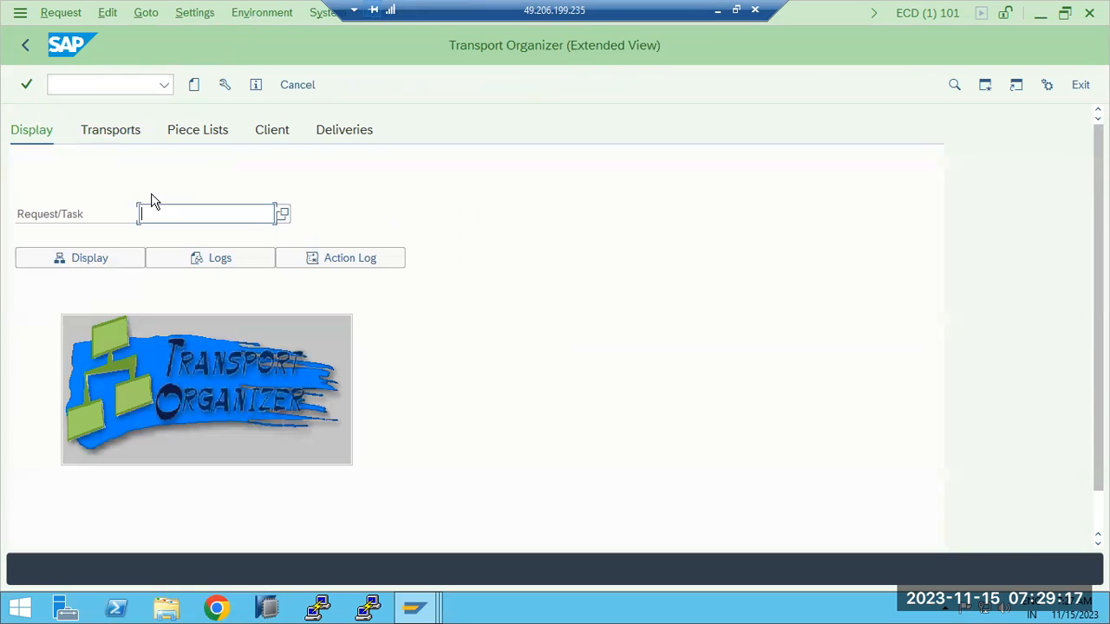
left_click(116, 132)
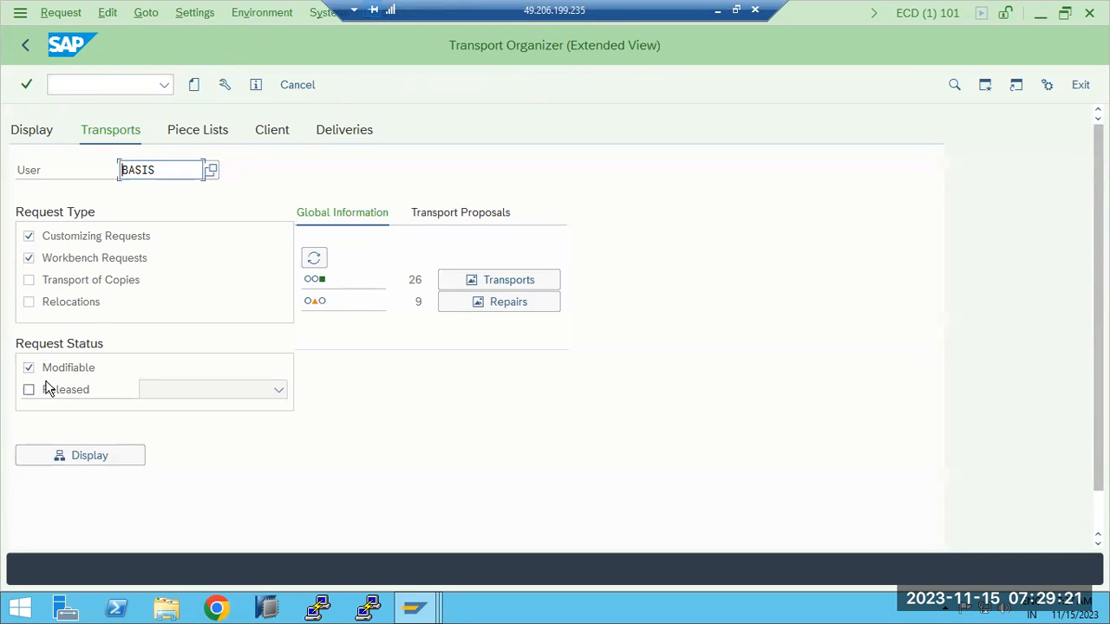
left_click(76, 459)
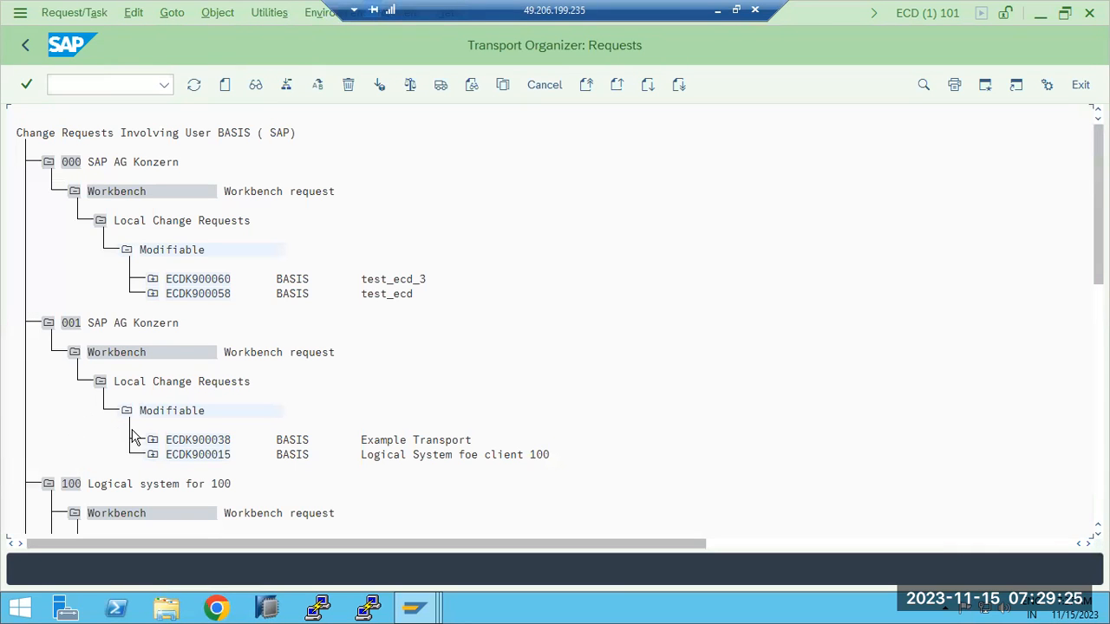
scroll(135, 438, "down", 1)
scroll(134, 438, "down", 1)
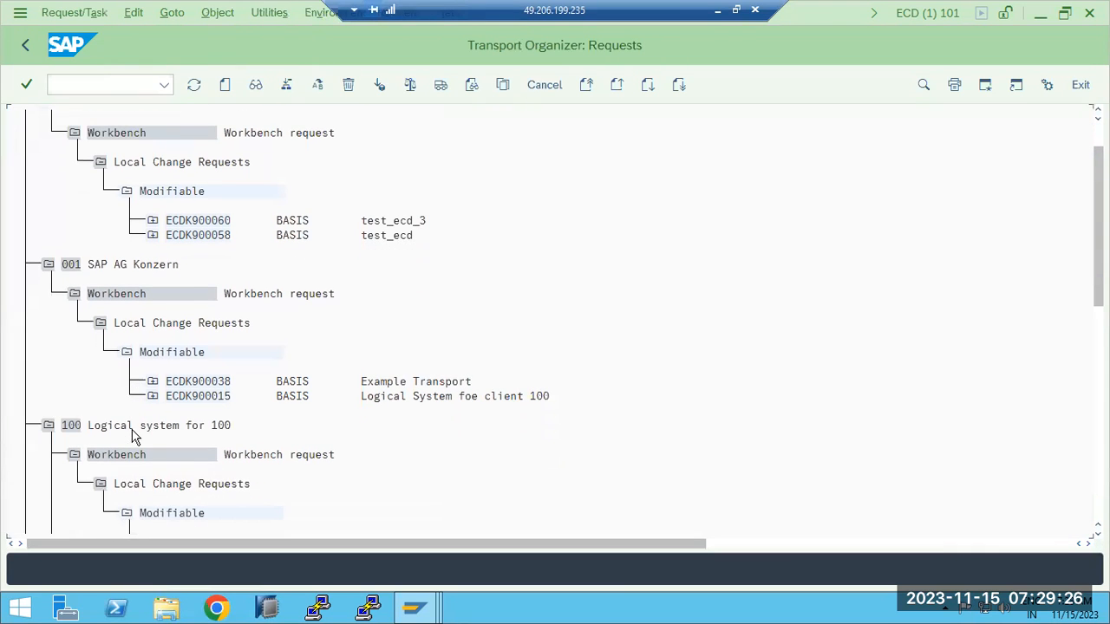
- Collapse clients 001 and 100, expand ECDK900100 to its task, then bring up the Paint notes
left_click(48, 265)
left_click(49, 279)
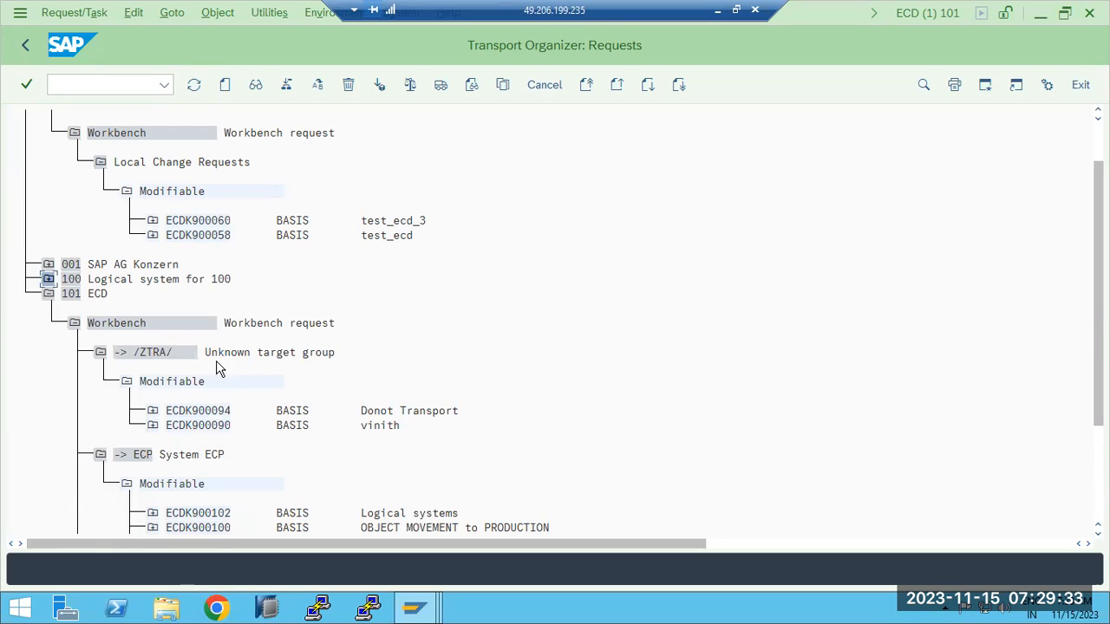
scroll(262, 406, "down", 3)
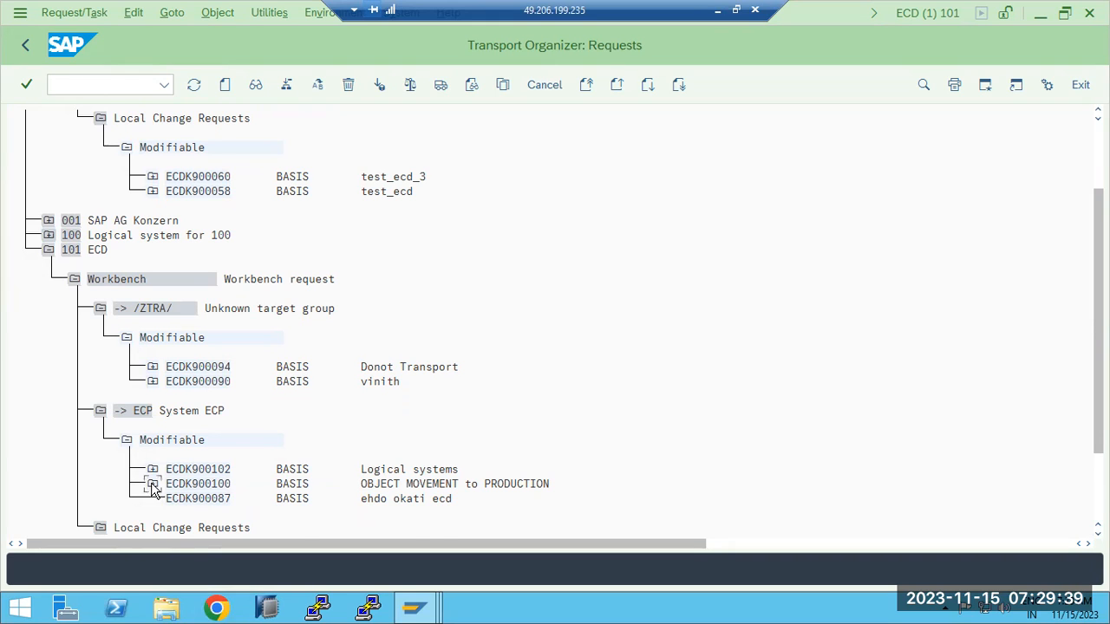
left_click(153, 484)
left_click(200, 459)
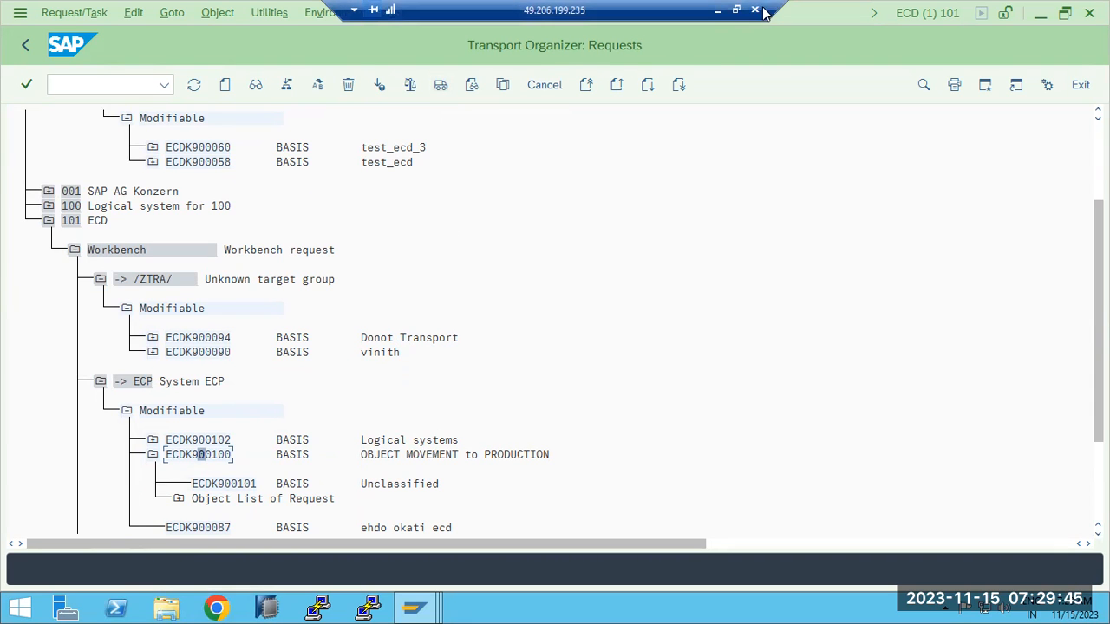
left_click(718, 10)
left_click(303, 364)
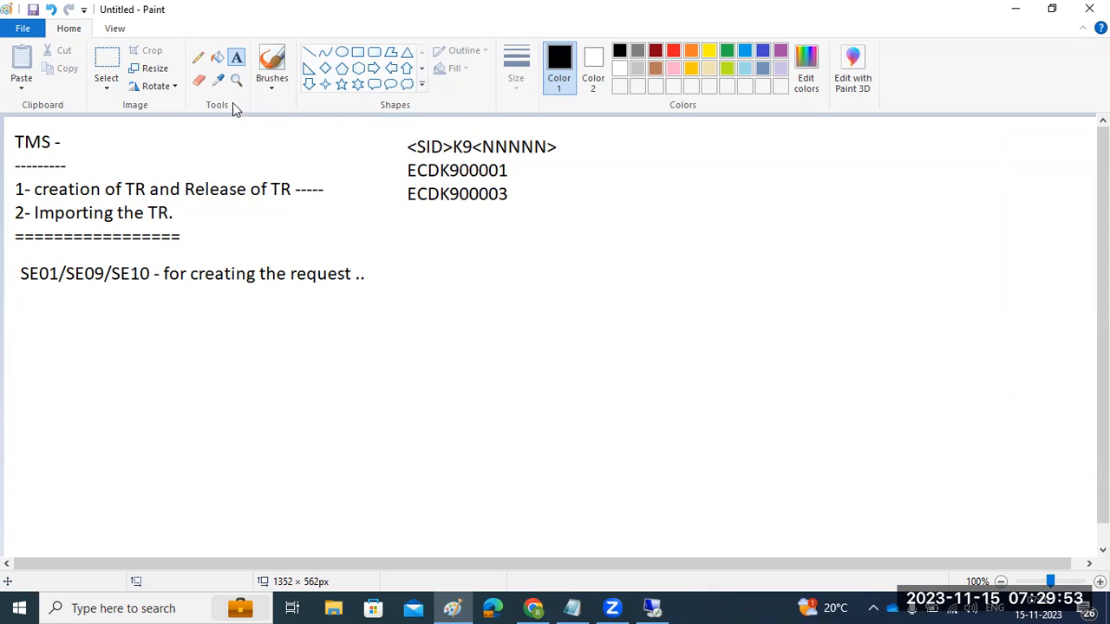
- Write the note 'REQUEST --> Add the object ---> Release the request (EXPORT) ---> BASIS will import'
left_click_drag(375, 224, 1063, 284)
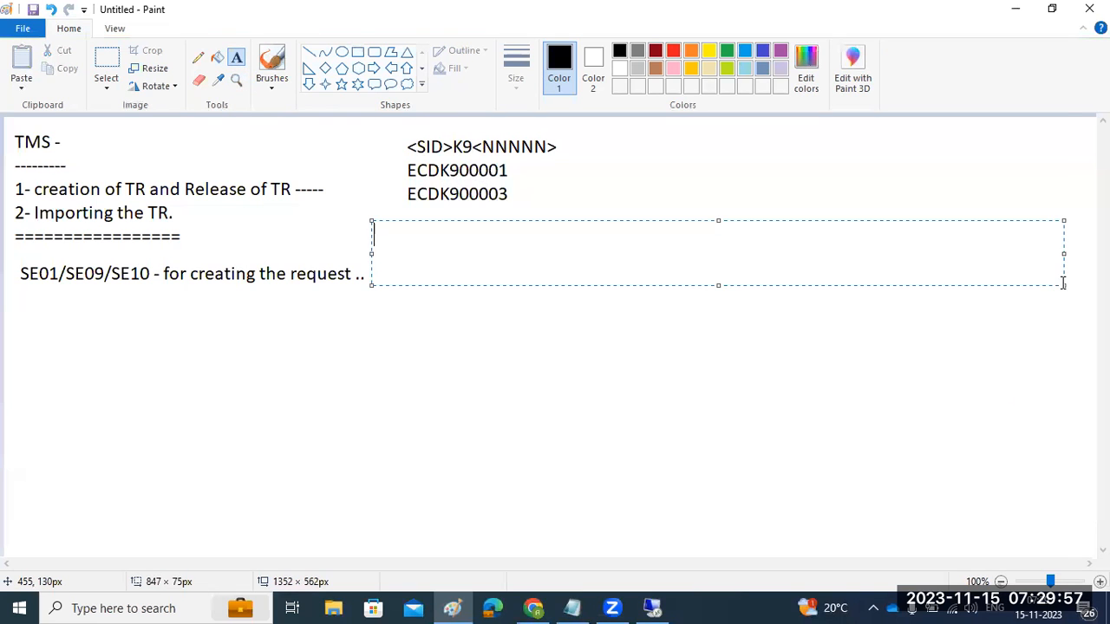
type("REQUEST -->Add")
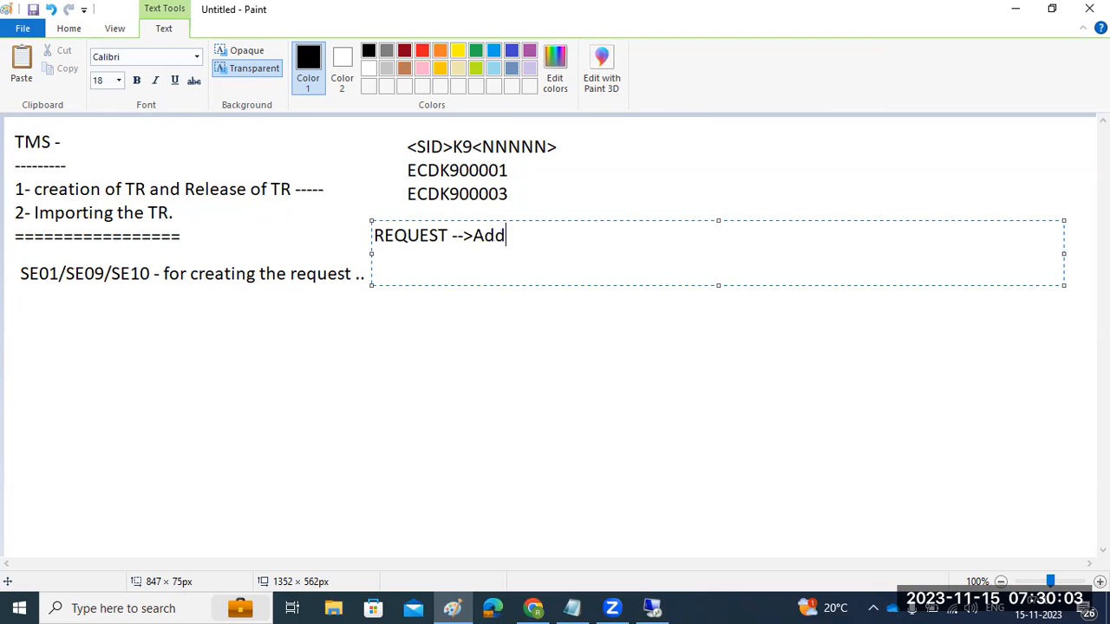
type(" the object --.Relea")
key("BackSpace")
key("BackSpace")
key("BackSpace")
key("BackSpace")
key("BackSpace")
key("BackSpace")
key("BackSpace")
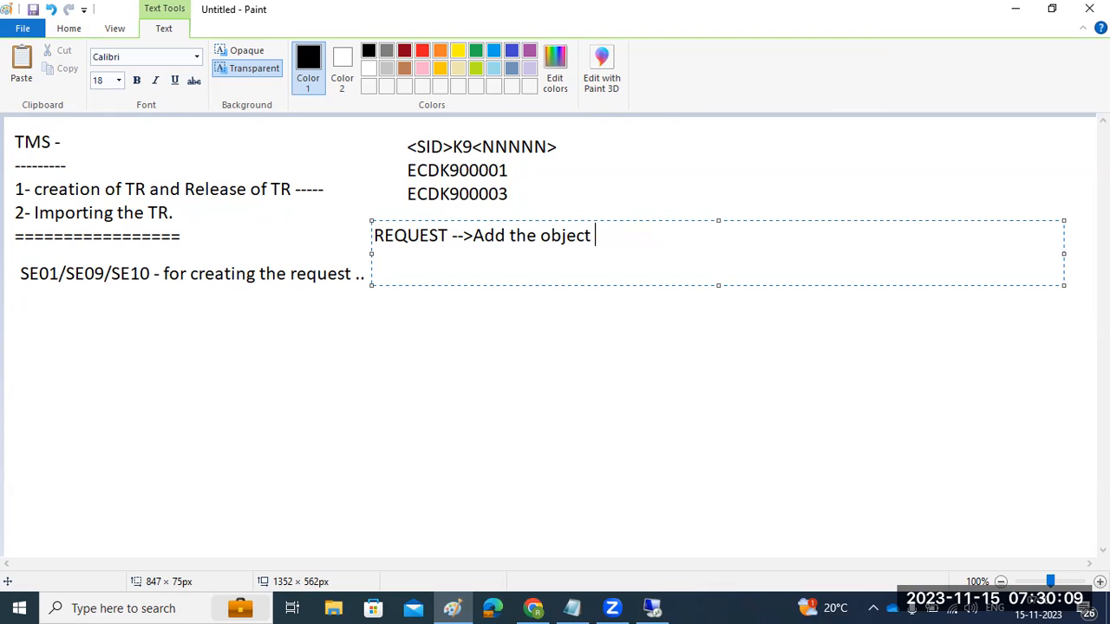
type("--->Release the request")
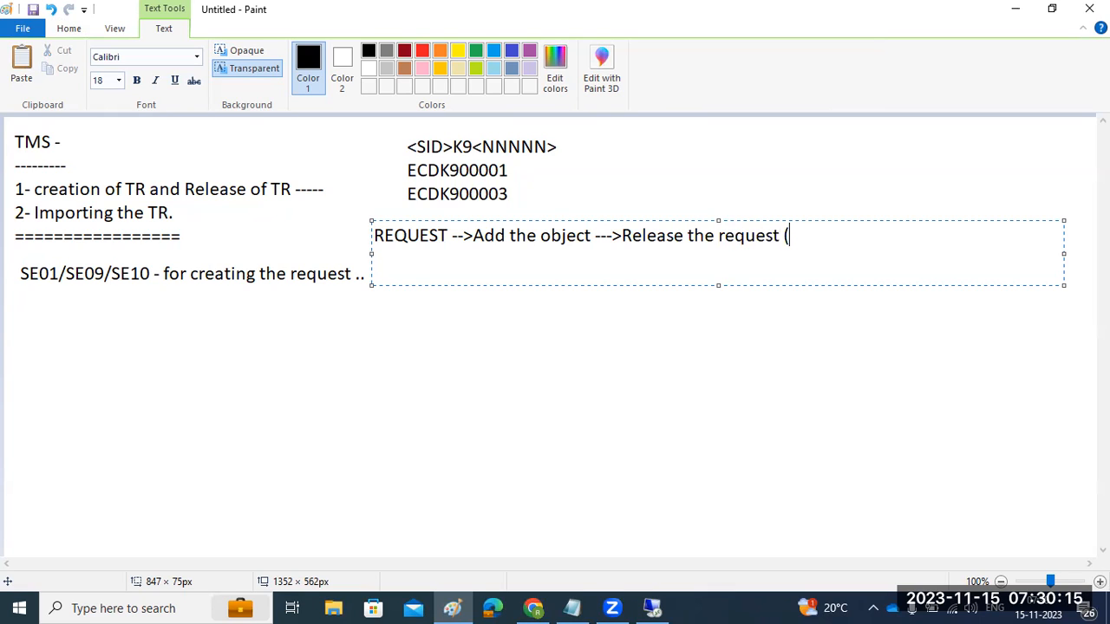
type(" (EXPORT) ---")
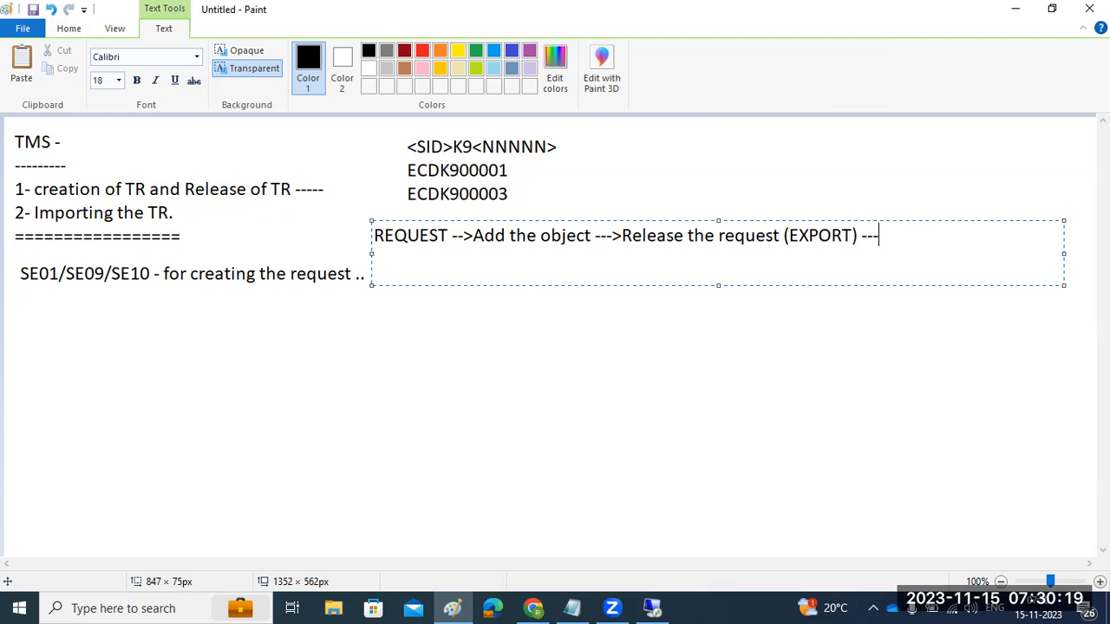
type("> BASIS will impor")
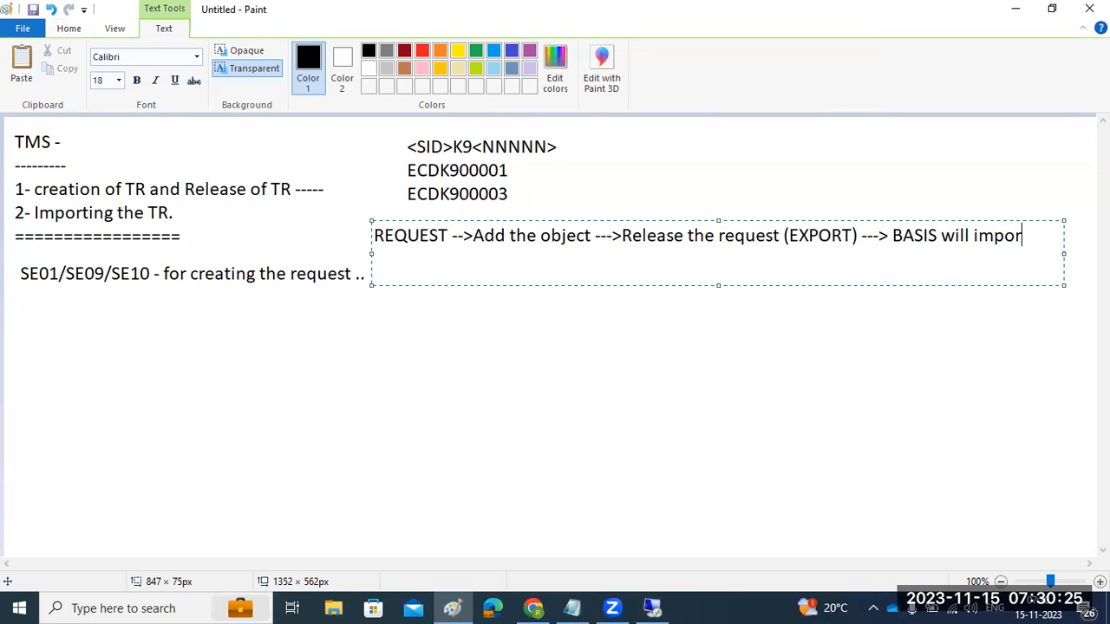
type("t the request")
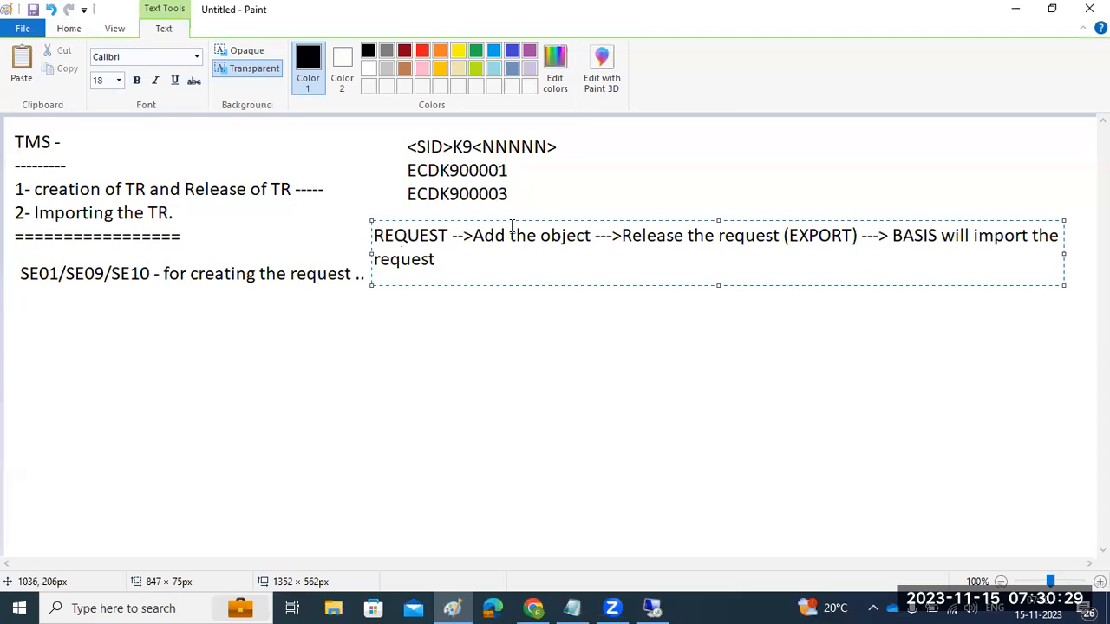
- Insert '(optional)' after 'Add the object' and highlight the add-object, release and BASIS import steps
left_click_drag(375, 235, 597, 236)
left_click(591, 237)
type("(optiona")
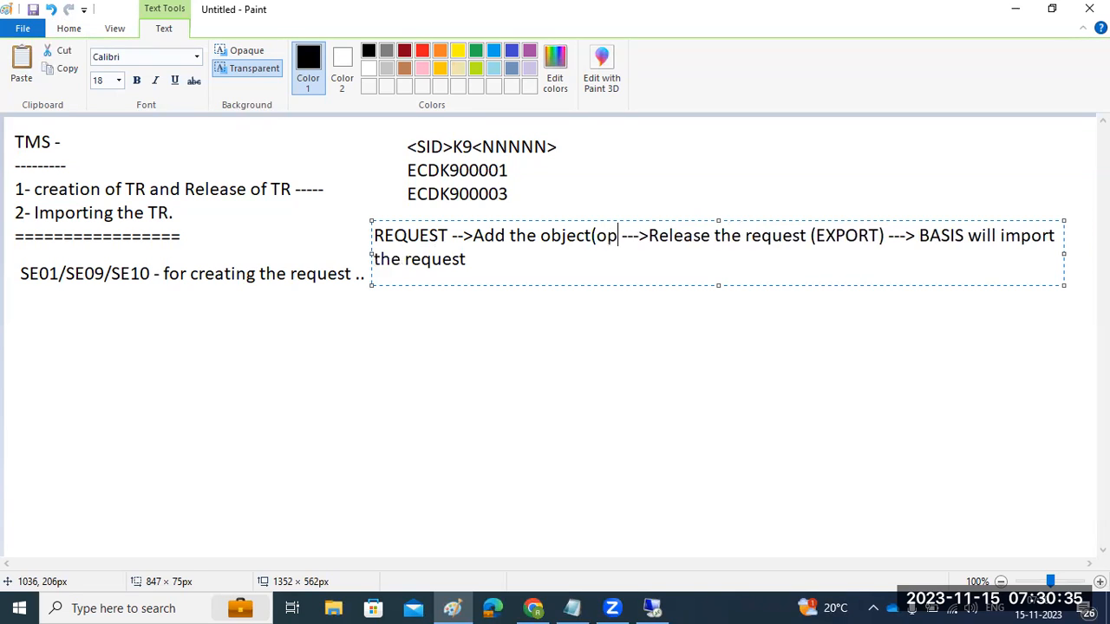
type("l)")
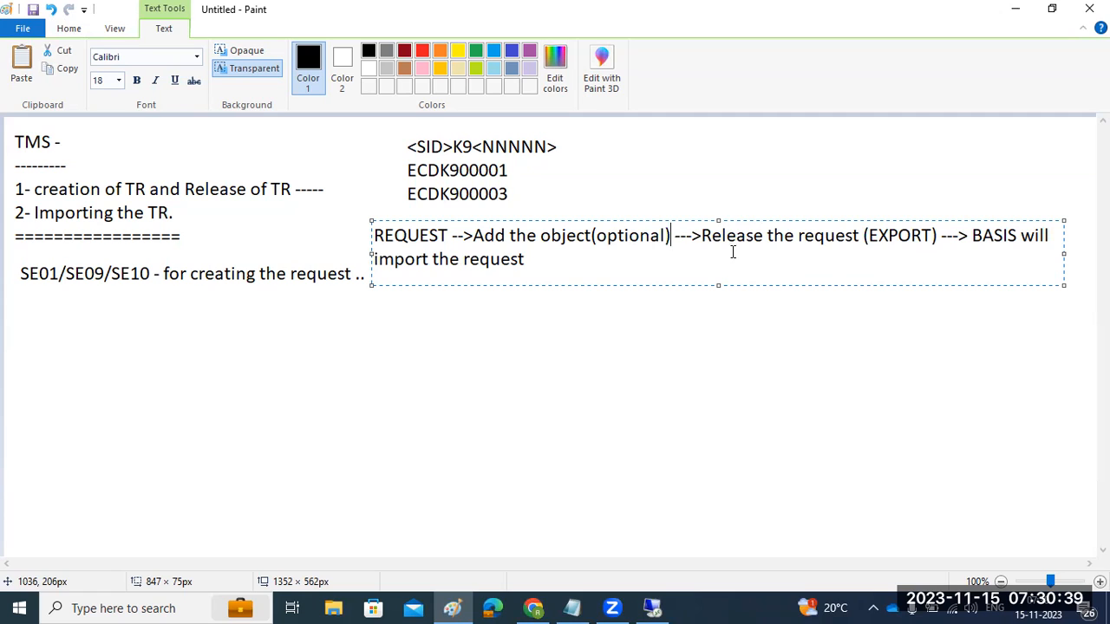
mouse_move(716, 242)
left_mouse_down()
mouse_move(882, 248)
mouse_move(998, 231)
mouse_move(1001, 255)
left_mouse_up()
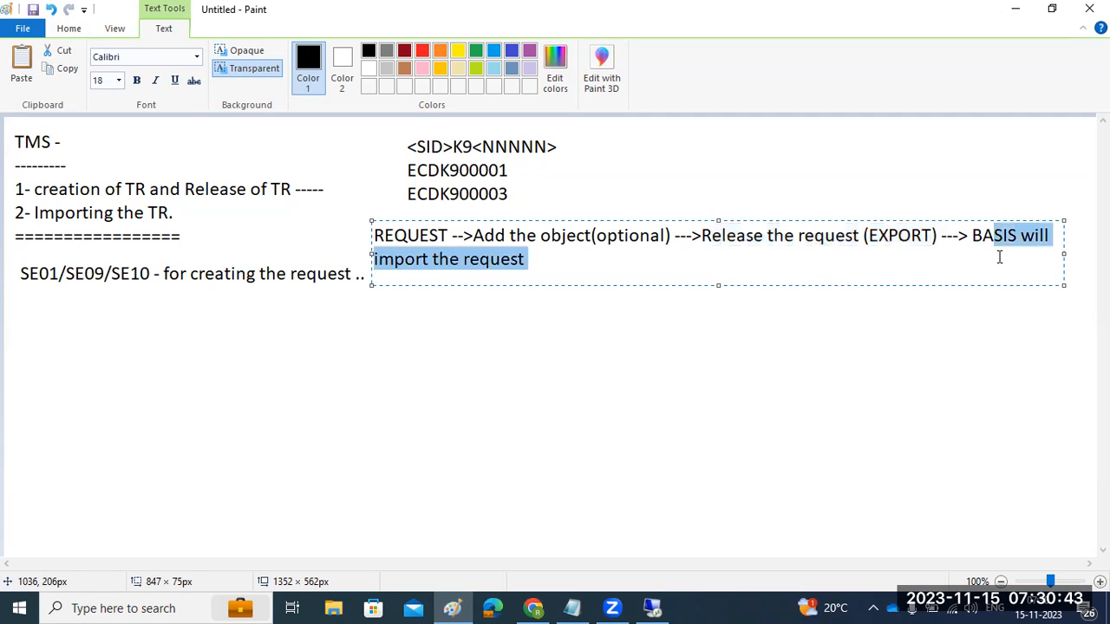
left_click_drag(375, 234, 666, 244)
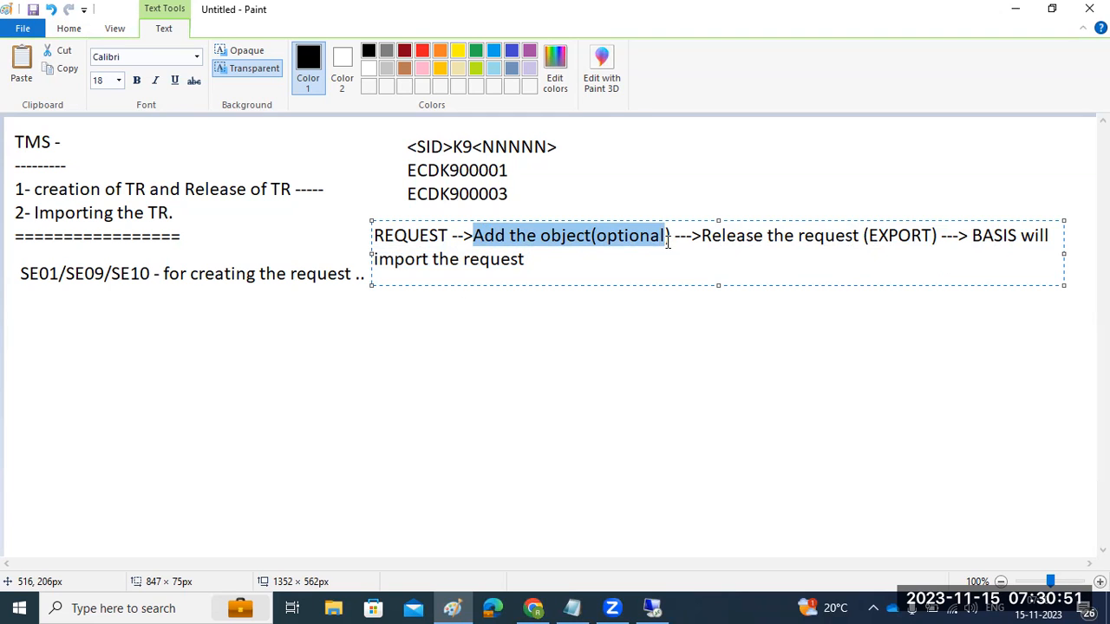
left_click_drag(703, 235, 932, 236)
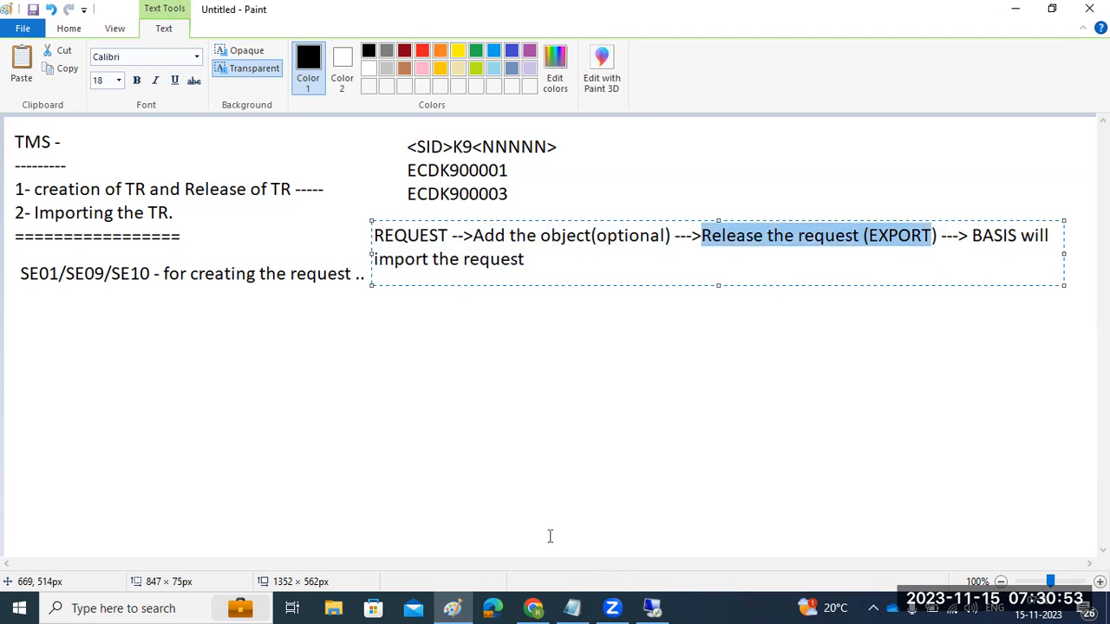
left_click(653, 607)
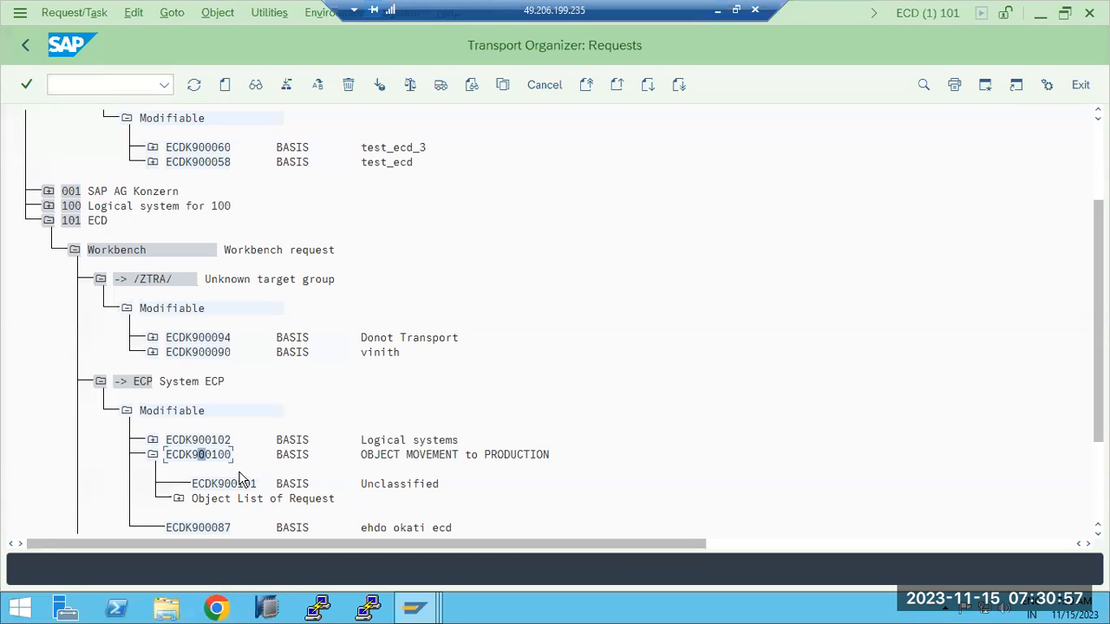
- Release ECDK900100 directly and refresh its transport log until Export shows (0) Completed
left_click(441, 89)
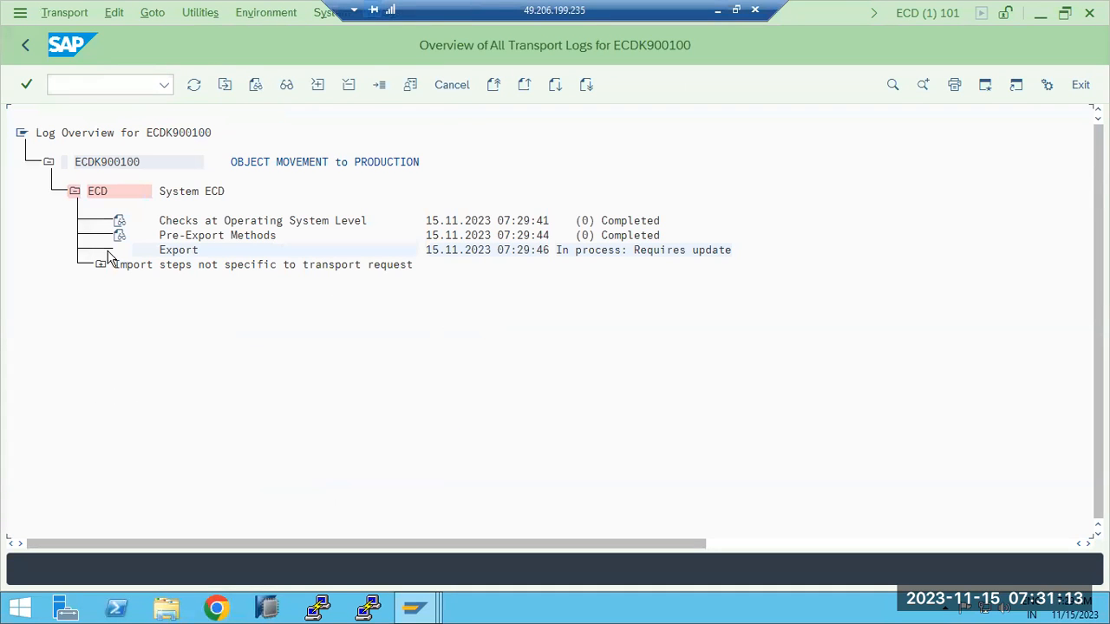
left_click(194, 85)
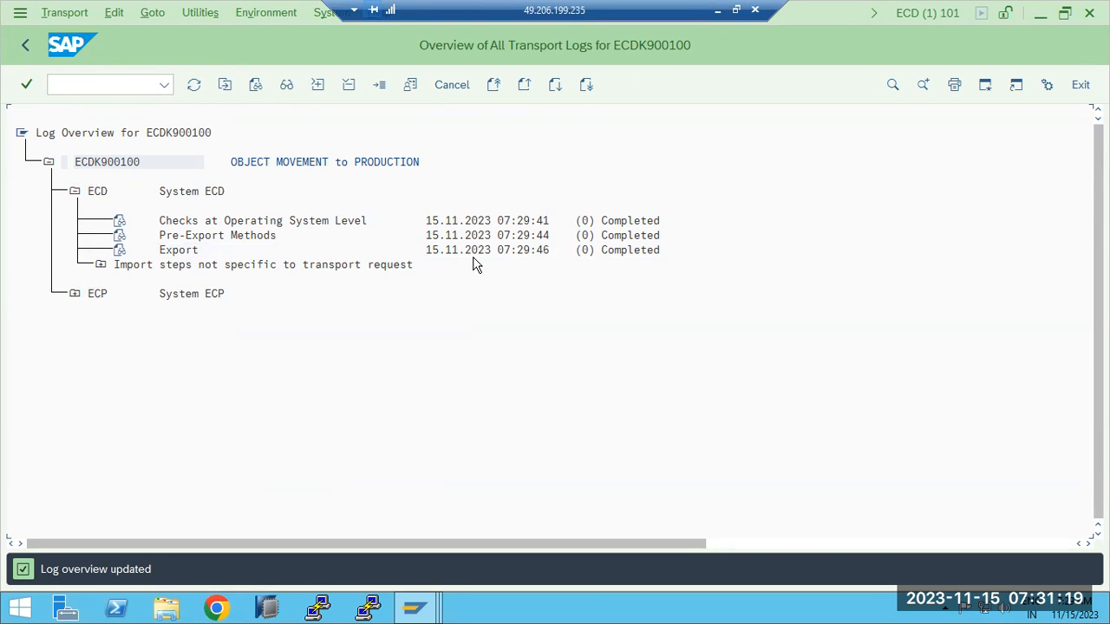
left_click(165, 612)
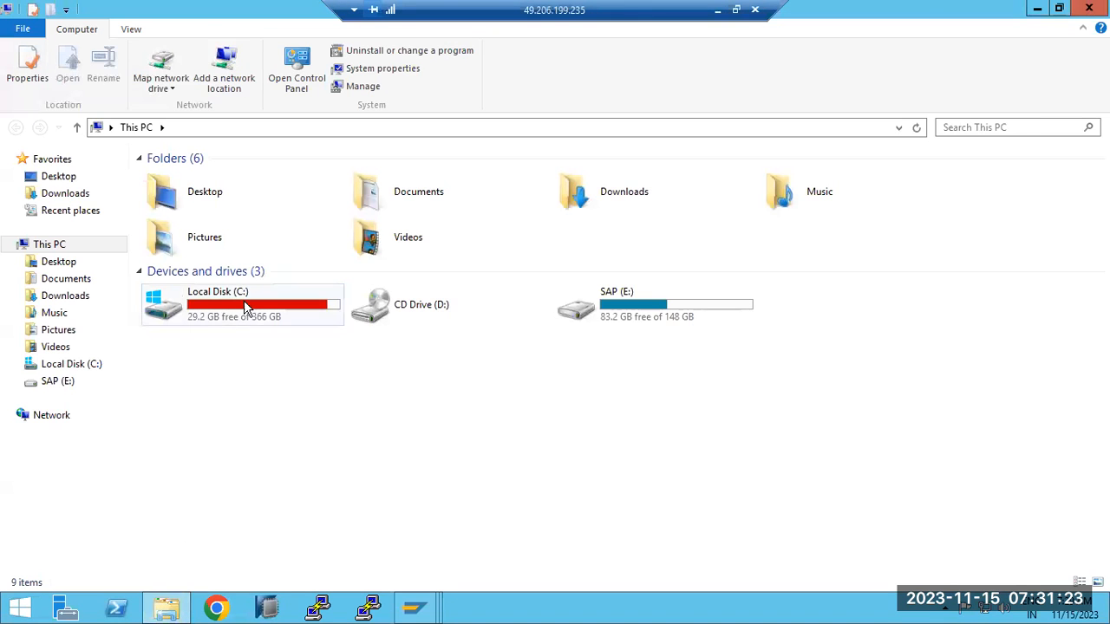
- Browse to C:\usr\sap\trans\buffer in File Explorer
double_click(248, 310)
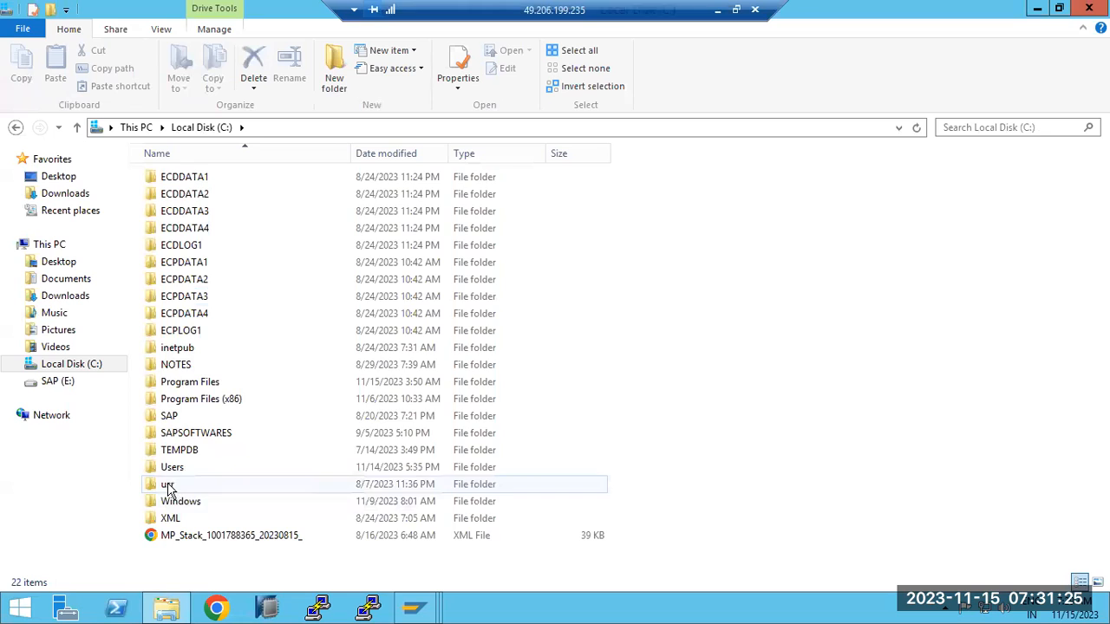
double_click(171, 484)
double_click(159, 180)
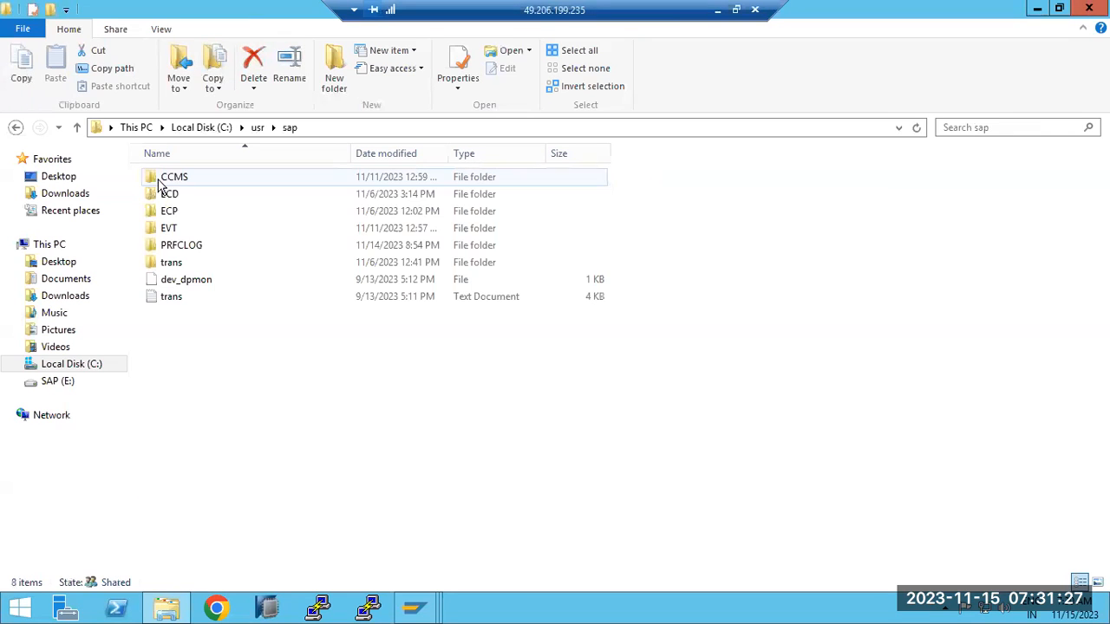
double_click(174, 263)
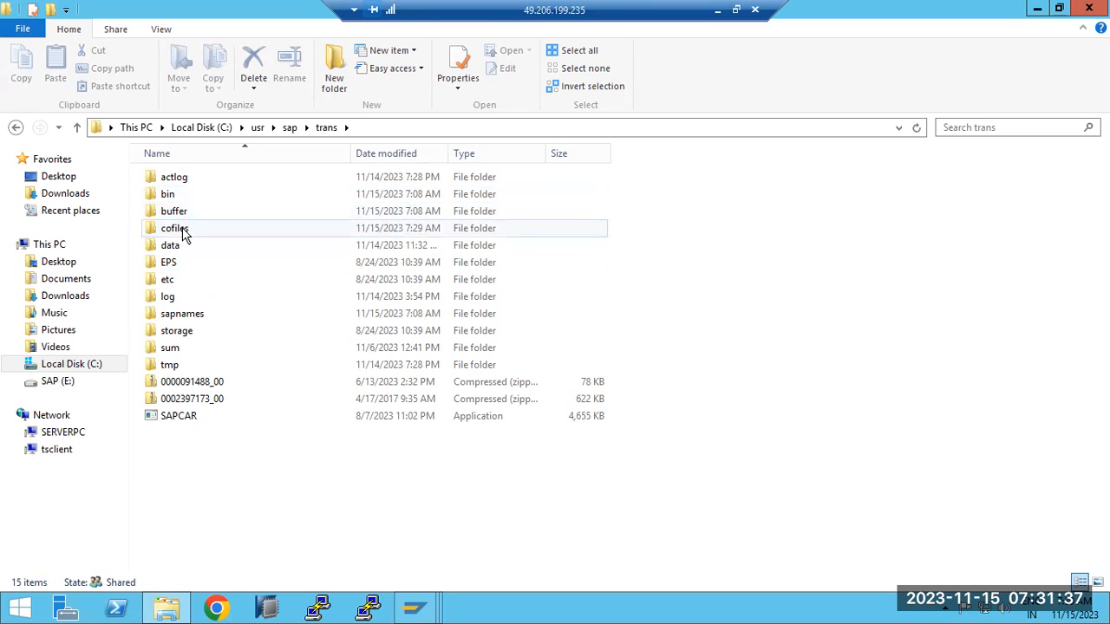
double_click(173, 213)
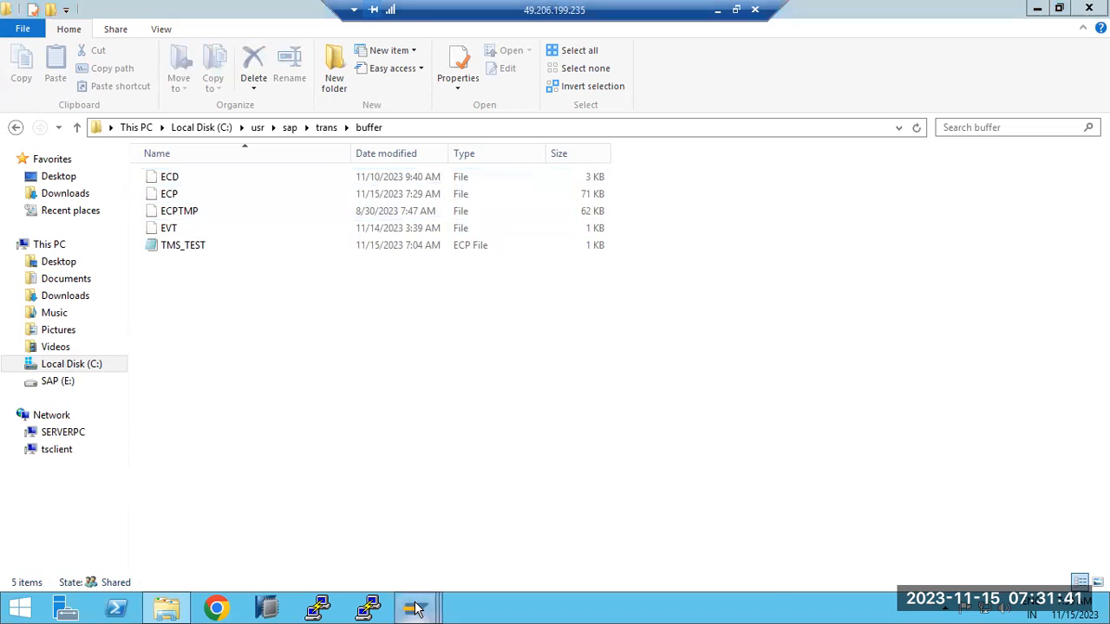
- Open the trans cofiles folder showing the K900100 cofile, then return to the Paint notes
mouse_move(416, 607)
left_click(314, 507)
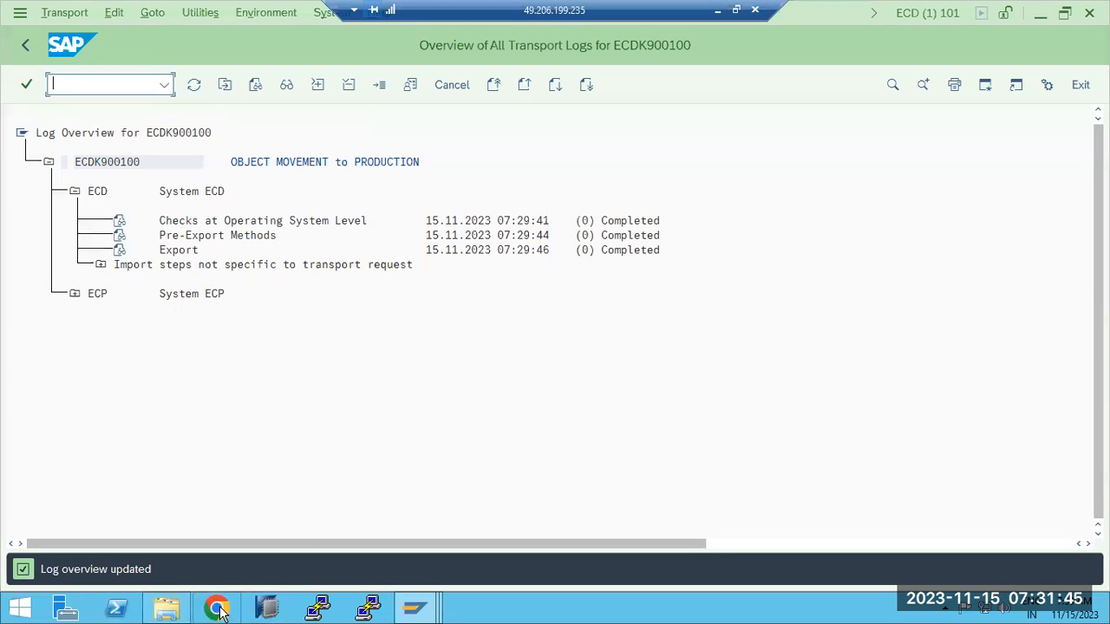
left_click(165, 609)
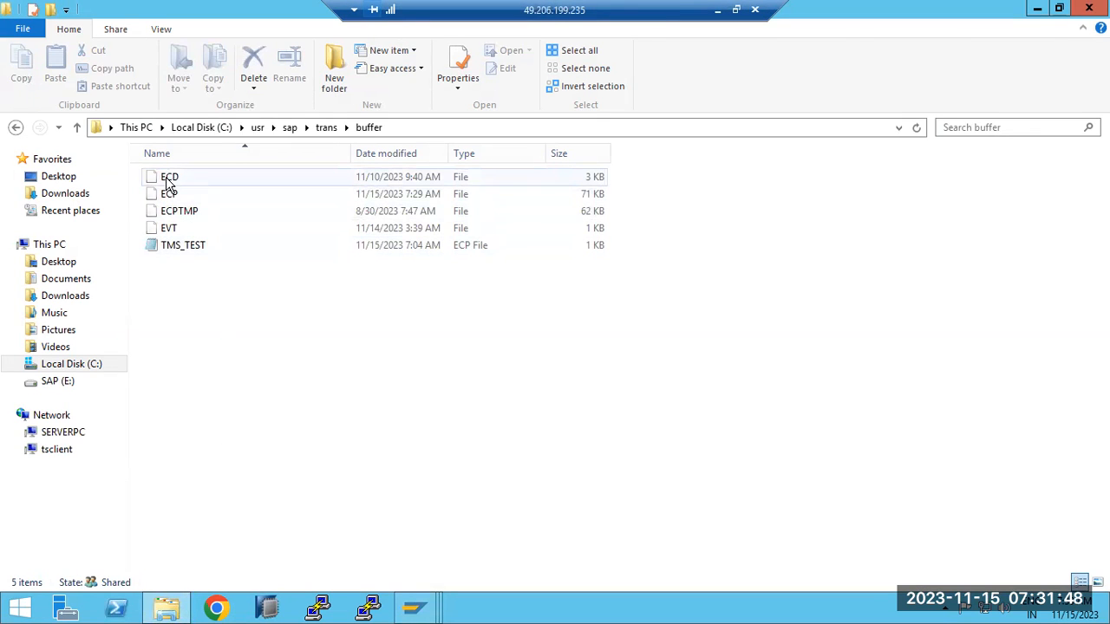
left_click(326, 127)
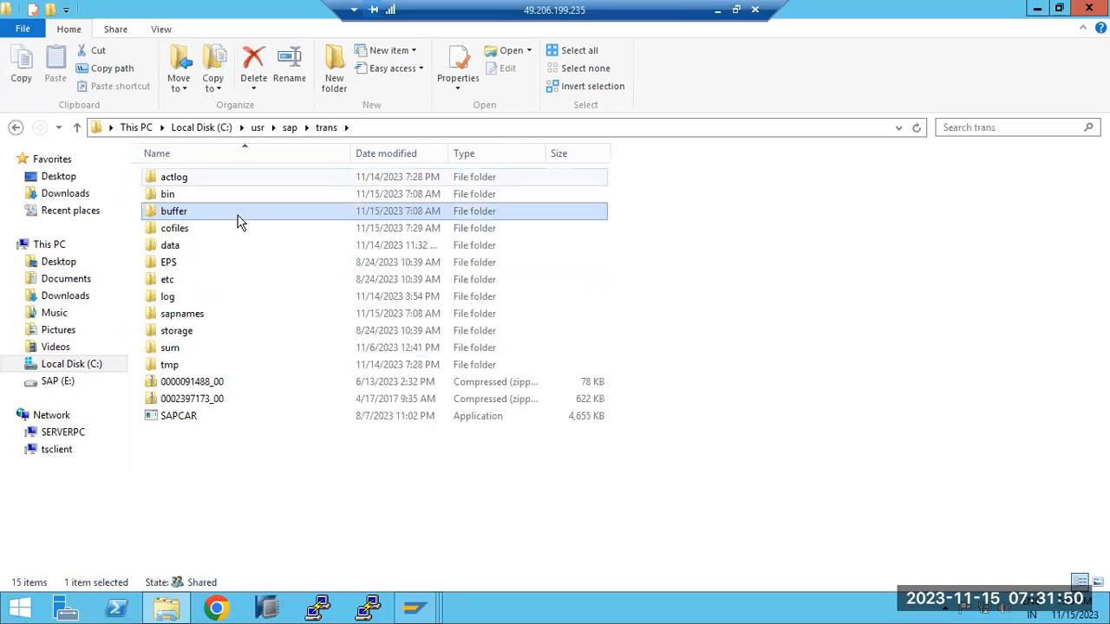
double_click(169, 228)
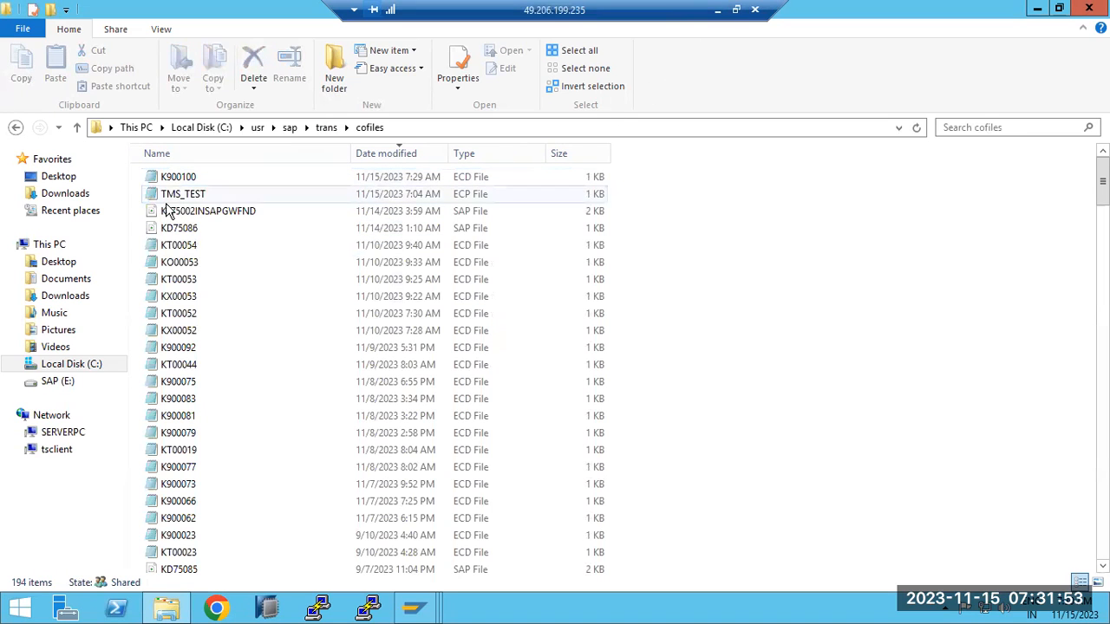
left_click(718, 11)
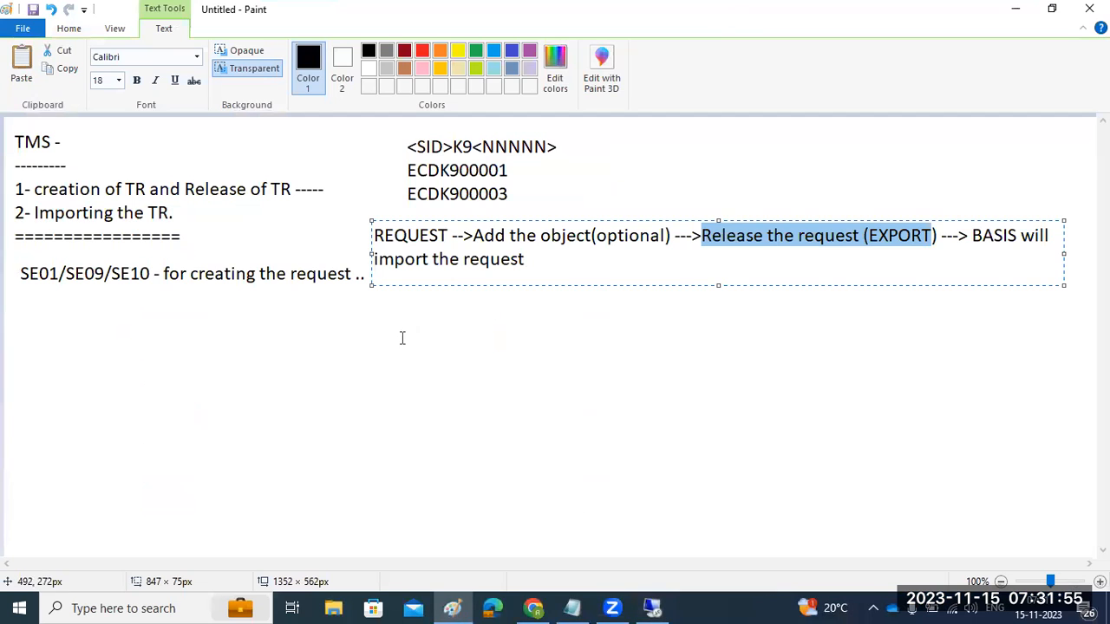
- Write ECDK900100 in a new text box beneath the SE01/SE09/SE10 line, correcting the extra zero
left_click(362, 346)
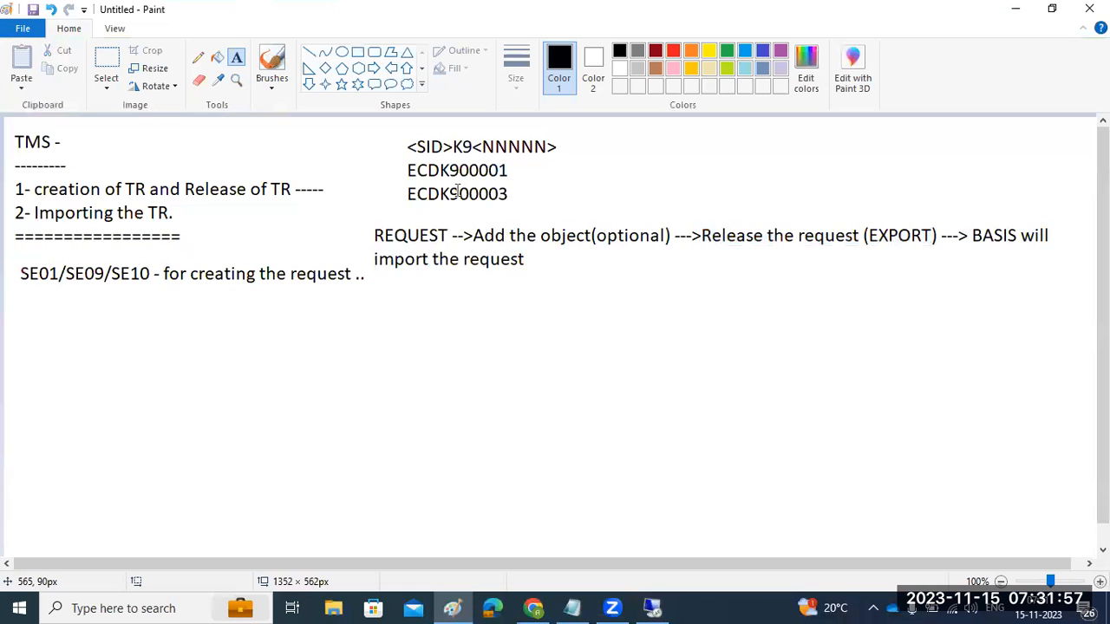
left_click_drag(20, 297, 330, 370)
type("E")
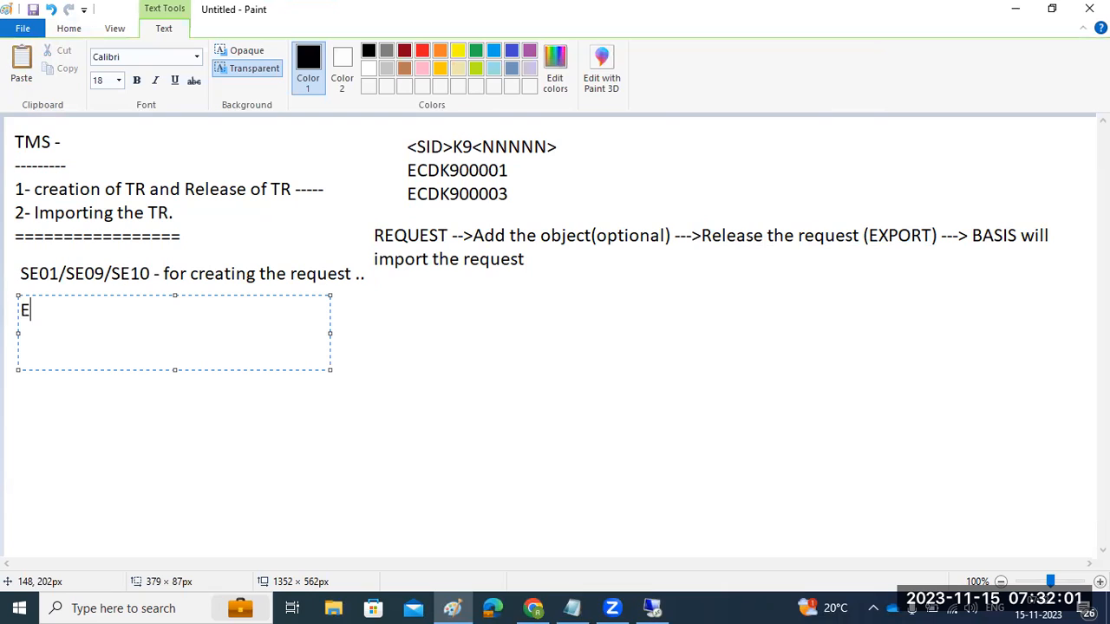
type("CDCLNT1")
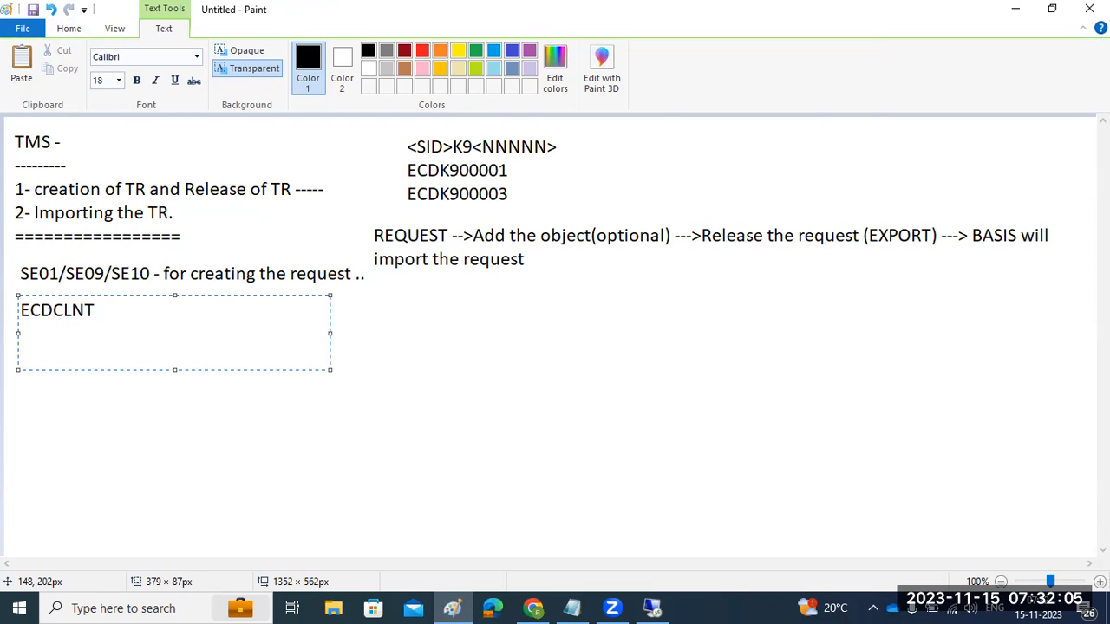
key("BackSpace")
key("BackSpace")
key("BackSpace")
key("BackSpace")
type("K9000100")
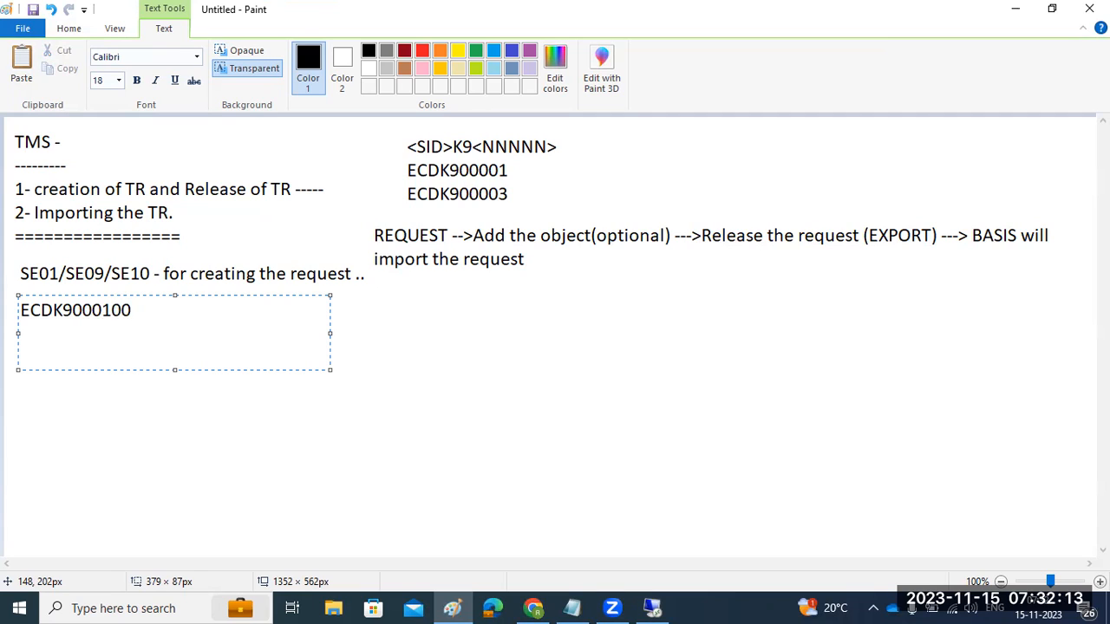
key("Left")
key("Left")
key("Left")
key("BackSpace")
left_click(178, 318)
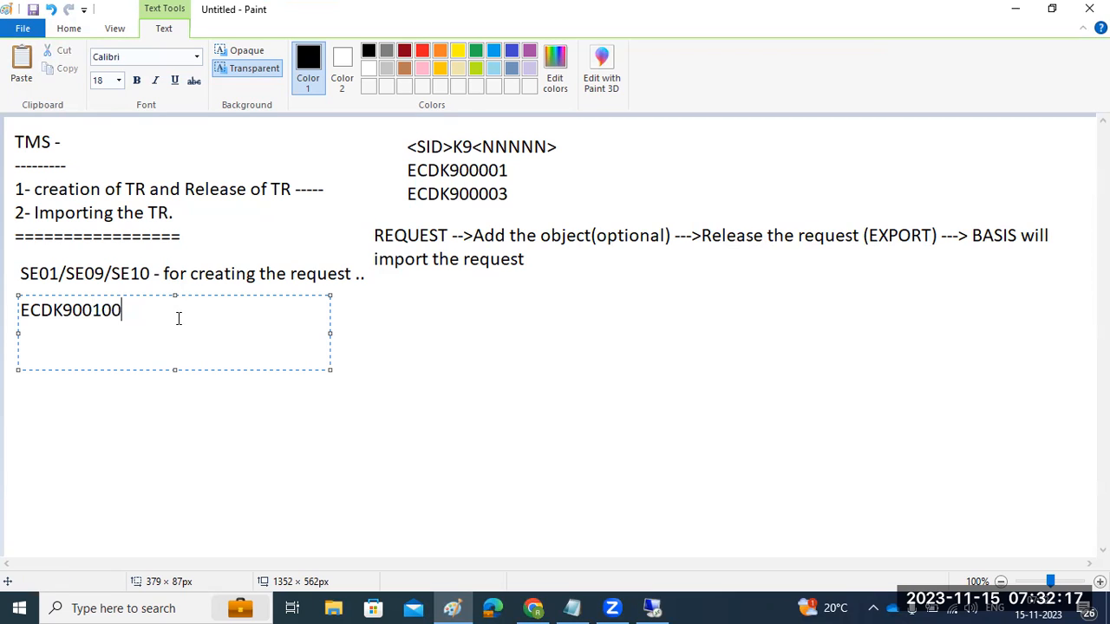
left_click(159, 397)
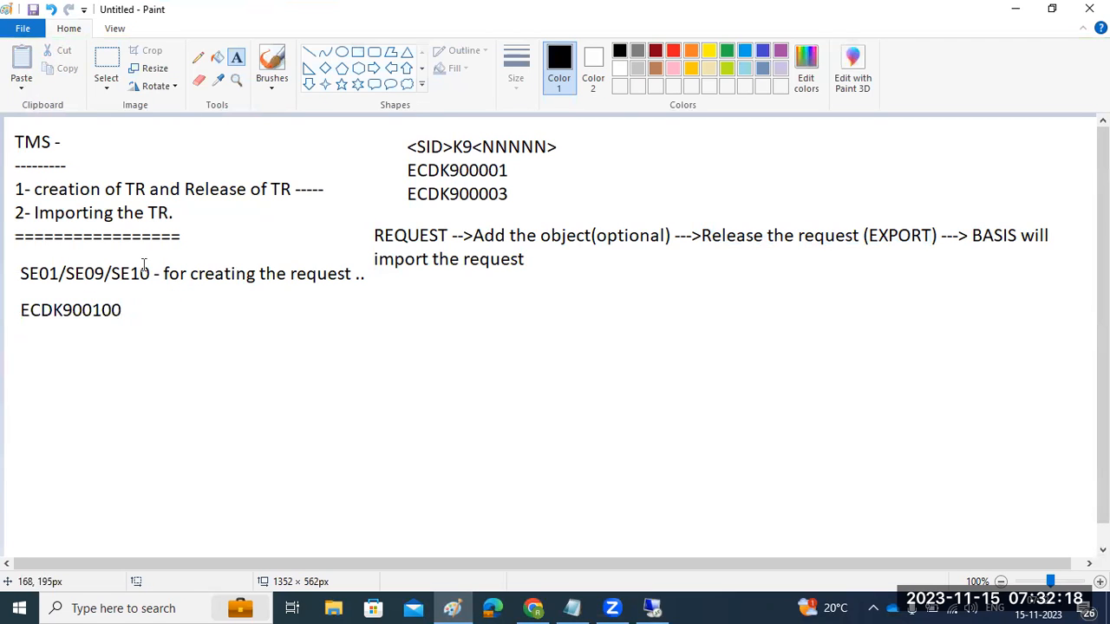
- Underline ECDK900100 and draw an arrow pointing down to two side-by-side boxes
left_click(310, 52)
mouse_move(18, 330)
left_mouse_down()
mouse_move(126, 325)
mouse_move(124, 359)
mouse_move(202, 420)
left_mouse_up()
left_click(136, 370)
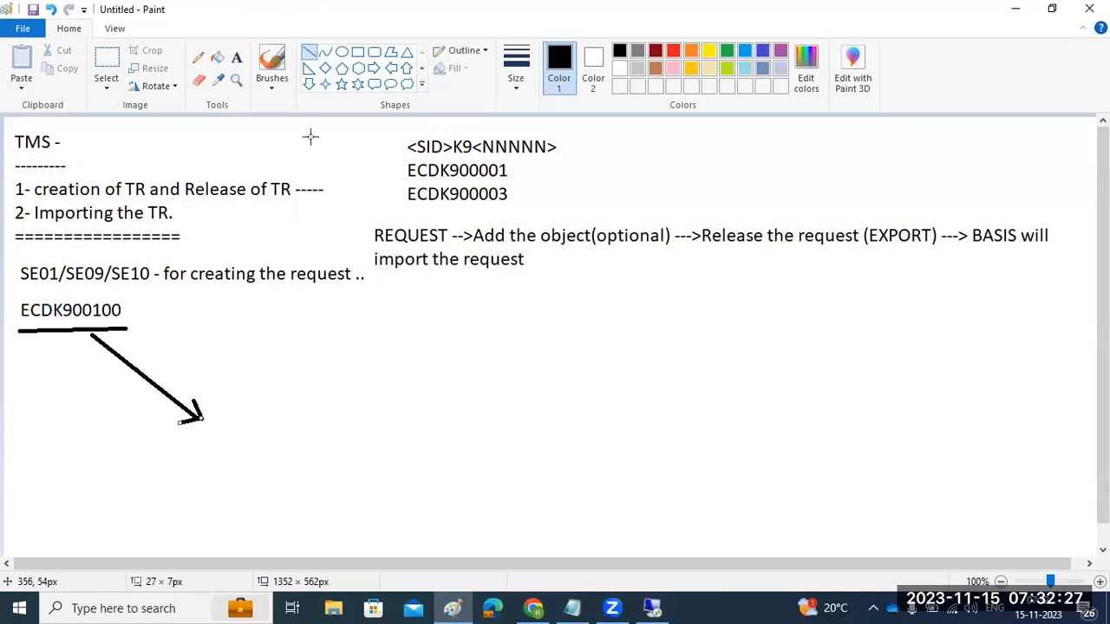
left_click(357, 52)
left_click_drag(122, 438, 208, 479)
mouse_move(263, 434)
left_mouse_down()
mouse_move(325, 488)
mouse_move(366, 479)
left_mouse_up()
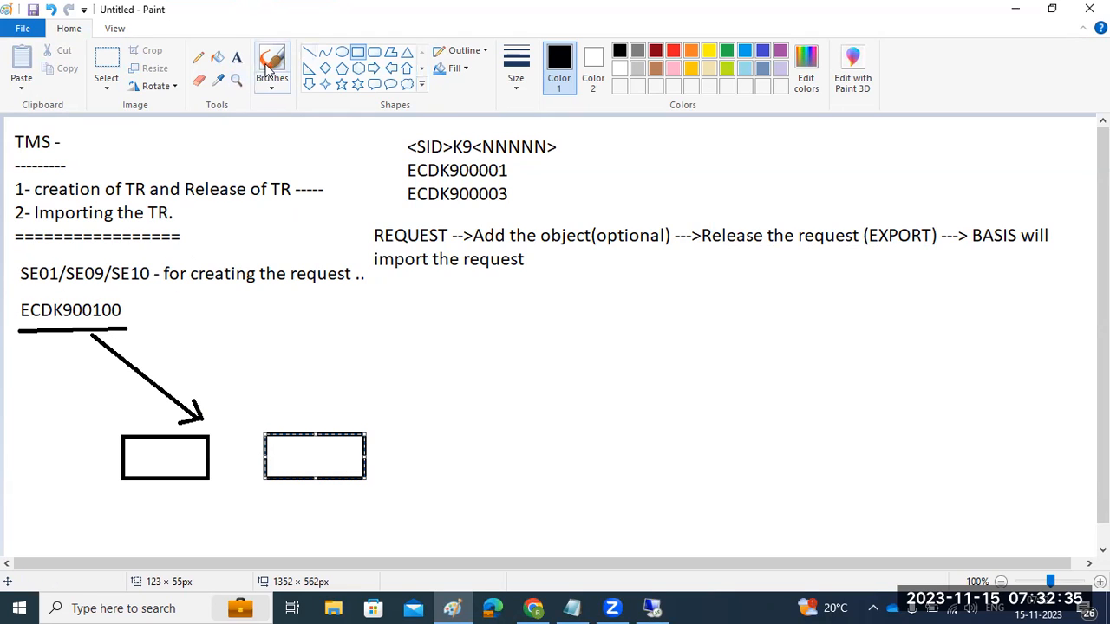
- Label the boxes 'K9 -cofiles' and 'R9 =data', then go back to the server's file window
left_click(237, 57)
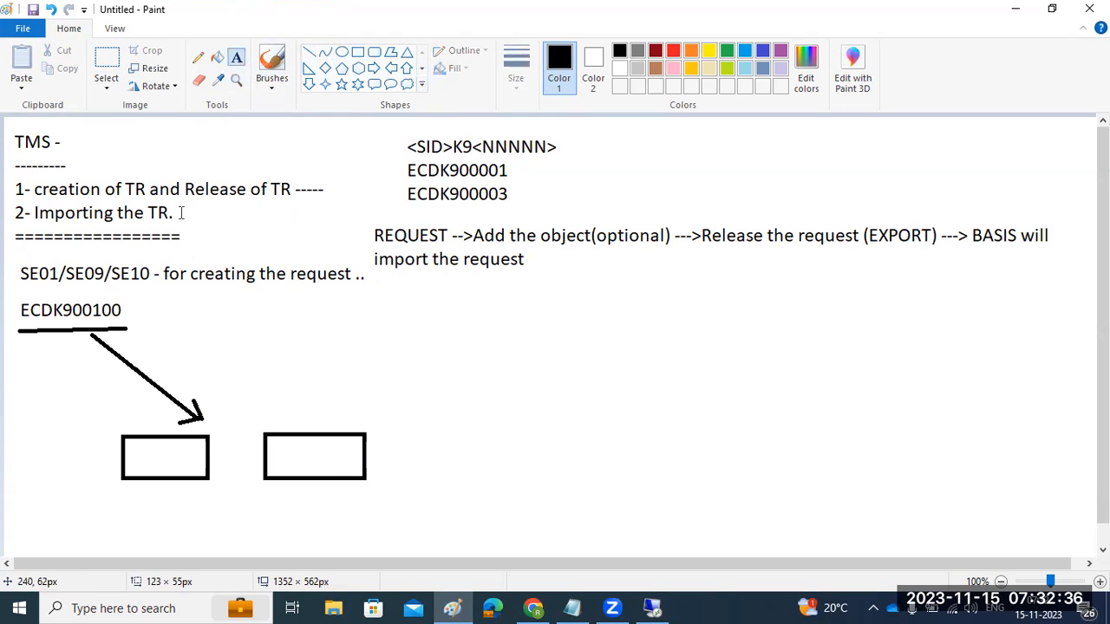
left_click(125, 457)
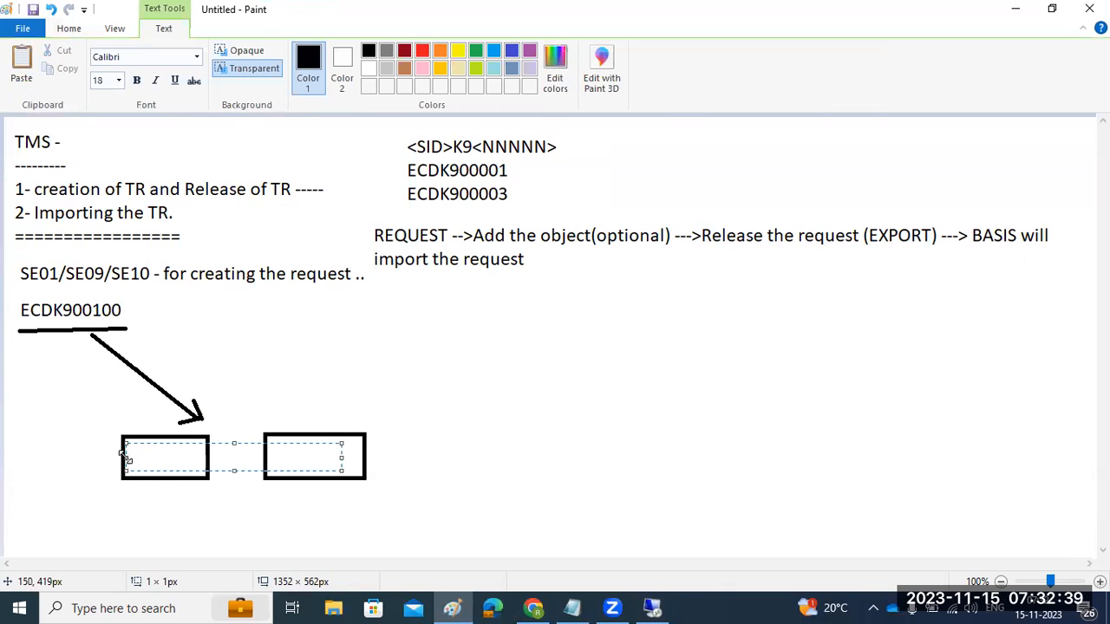
type("K9")
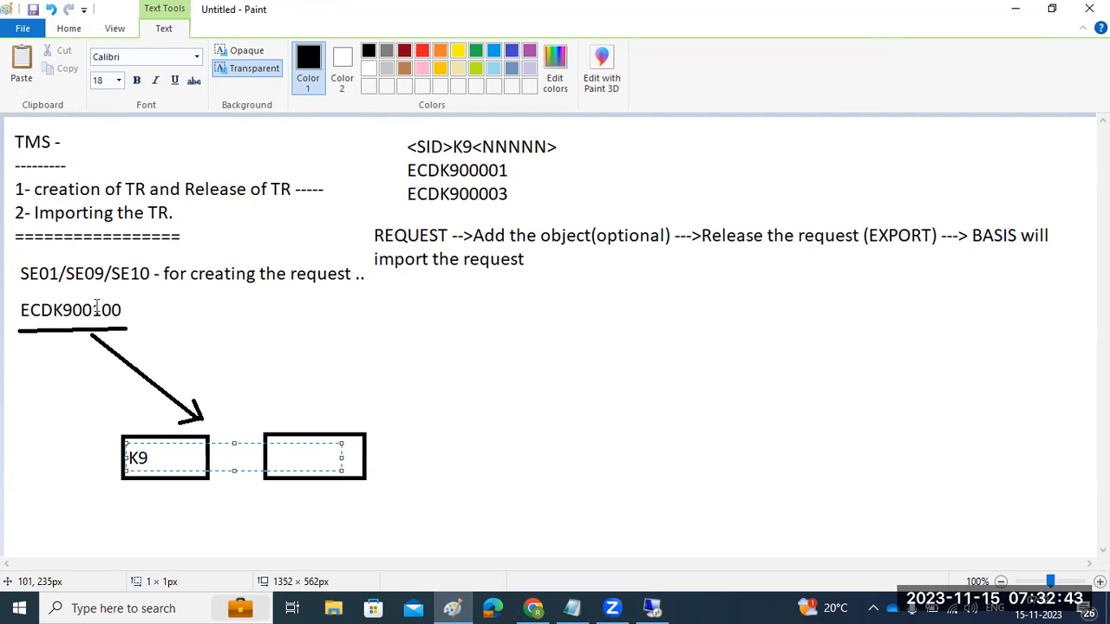
left_click(260, 491)
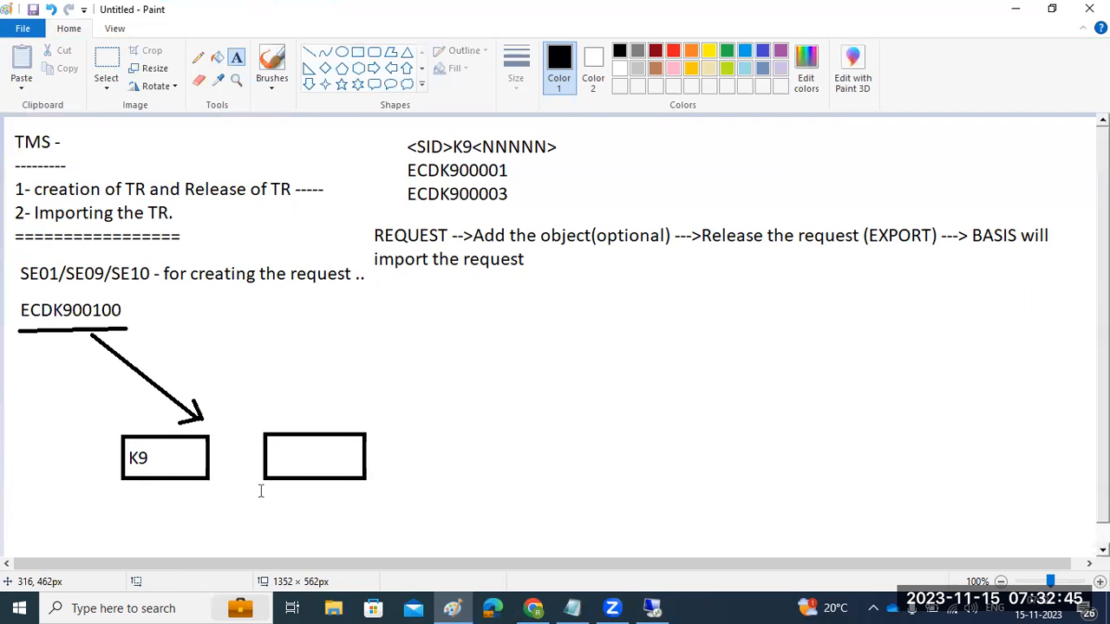
left_click(277, 459)
type("R9 ")
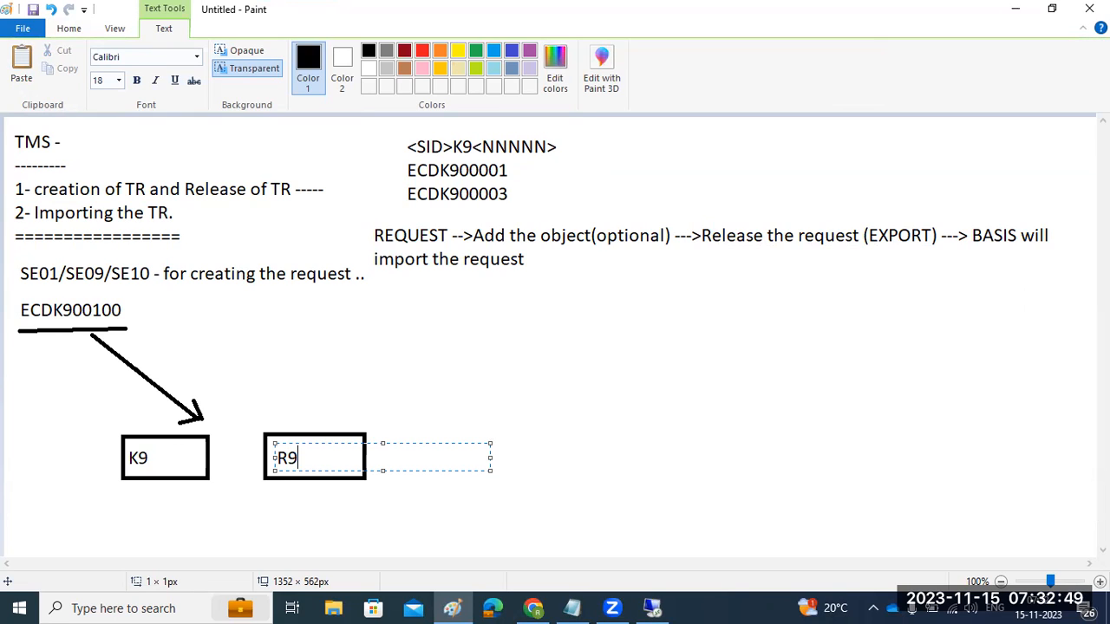
type("=data")
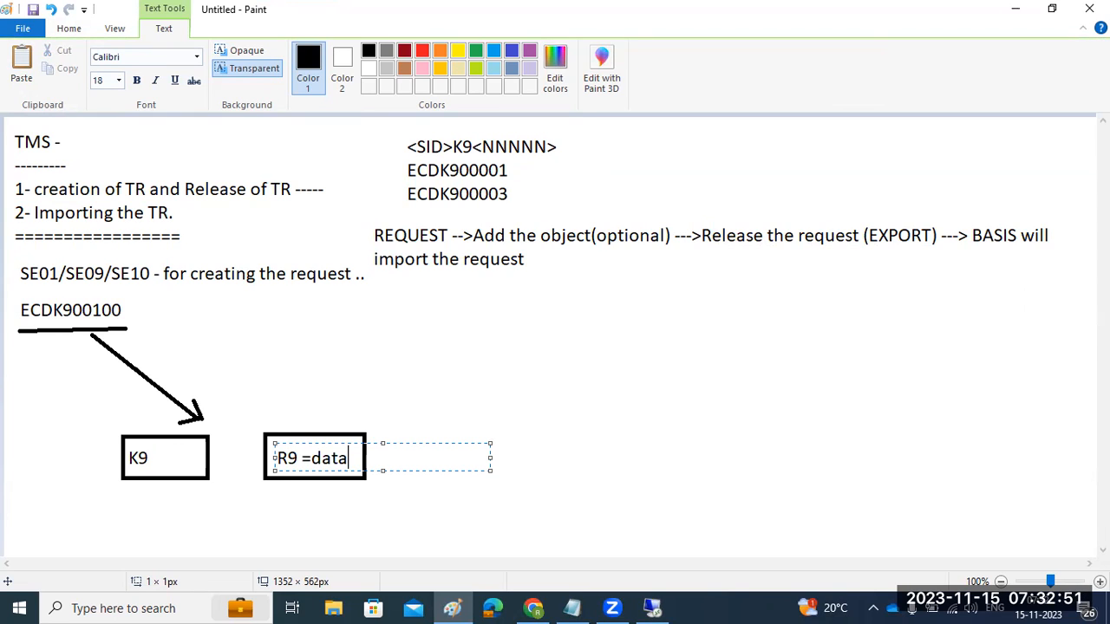
left_click(149, 454)
left_click(152, 456)
type("-cofiles")
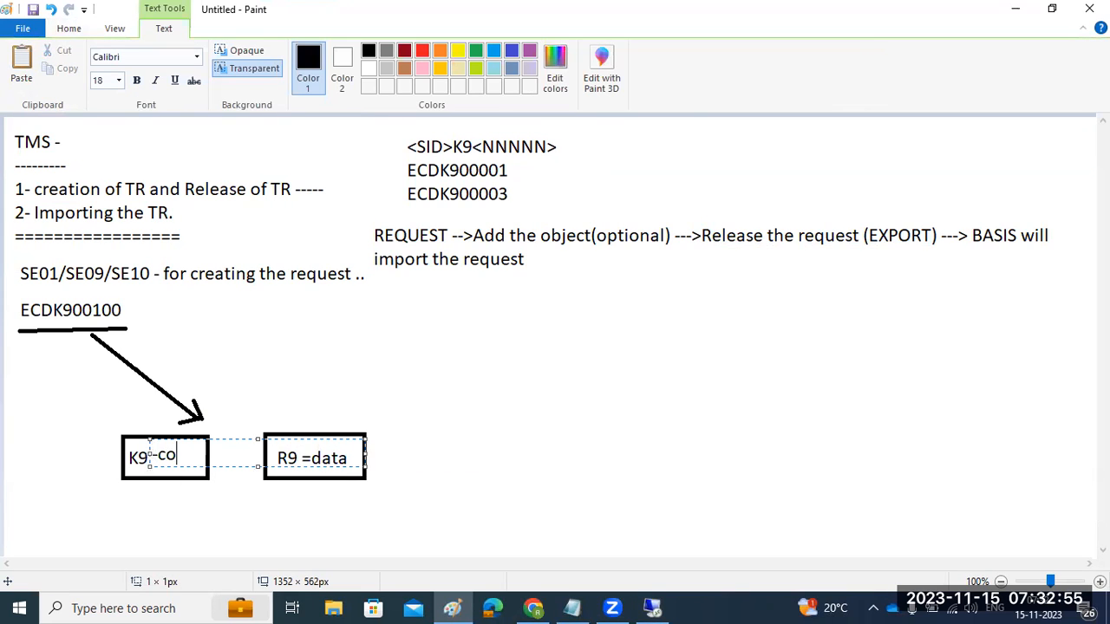
left_click(215, 502)
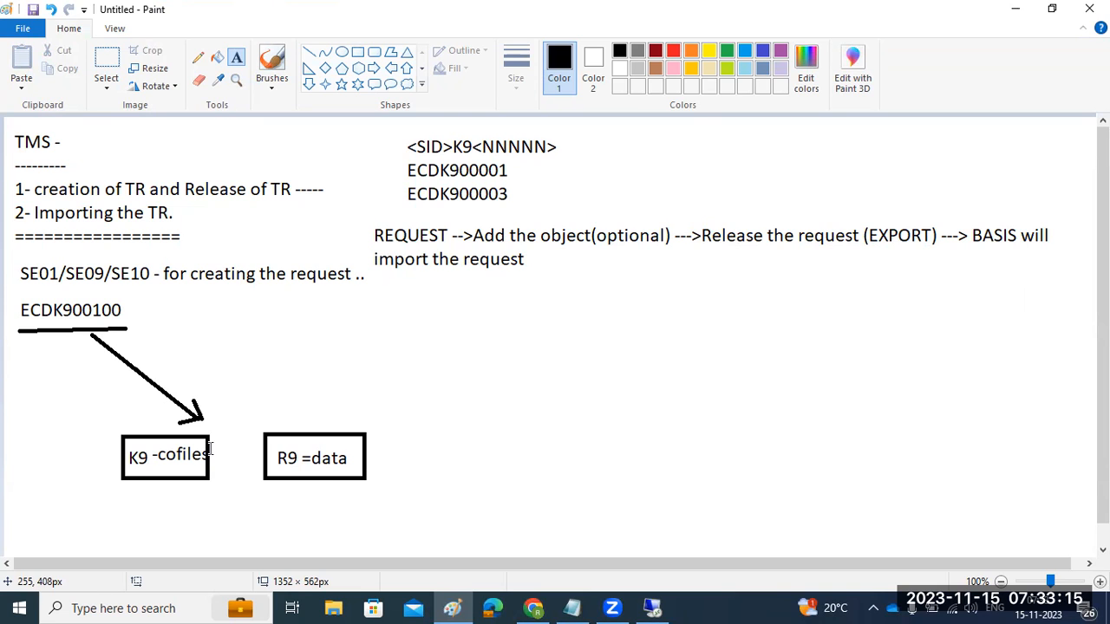
left_click(653, 608)
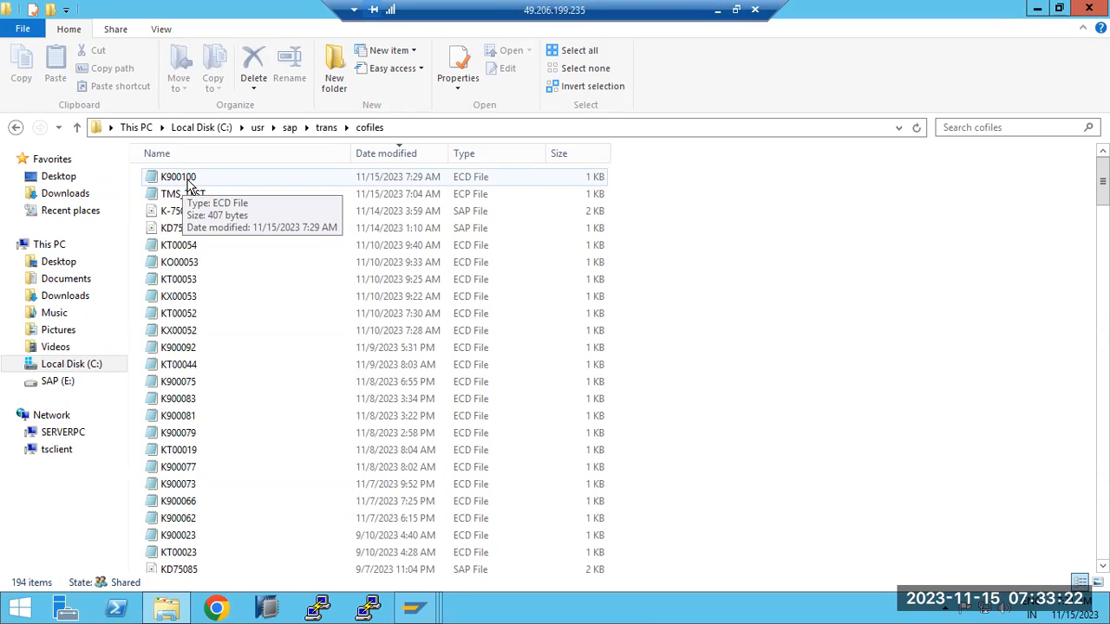
- Open C:\usr\sap\trans\data to find R900100, then go back up to trans
left_click(326, 127)
double_click(170, 246)
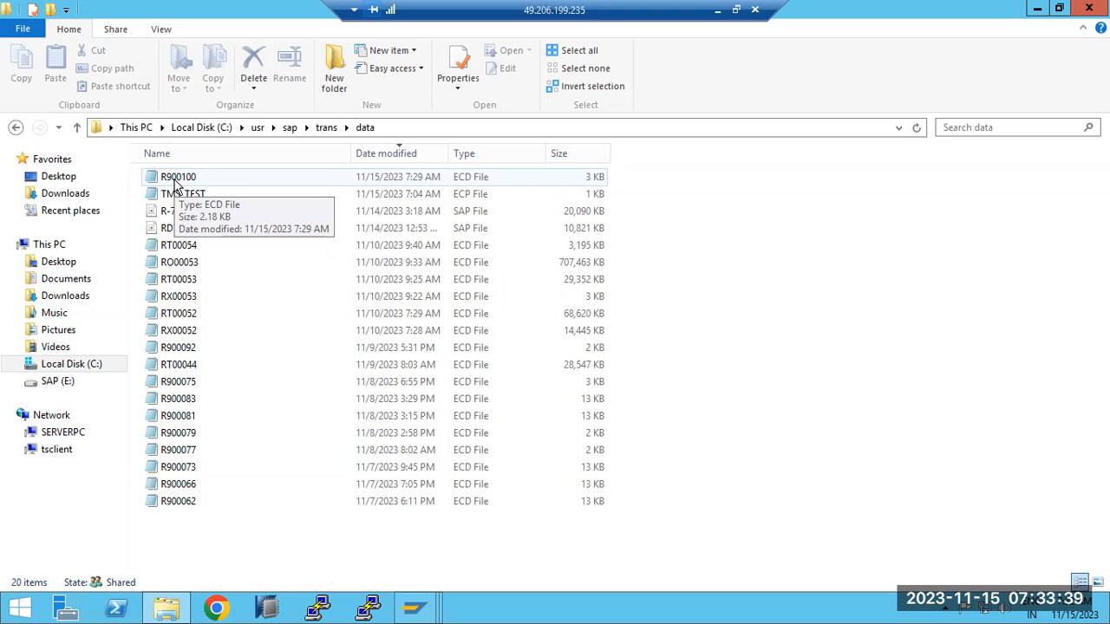
left_click(326, 128)
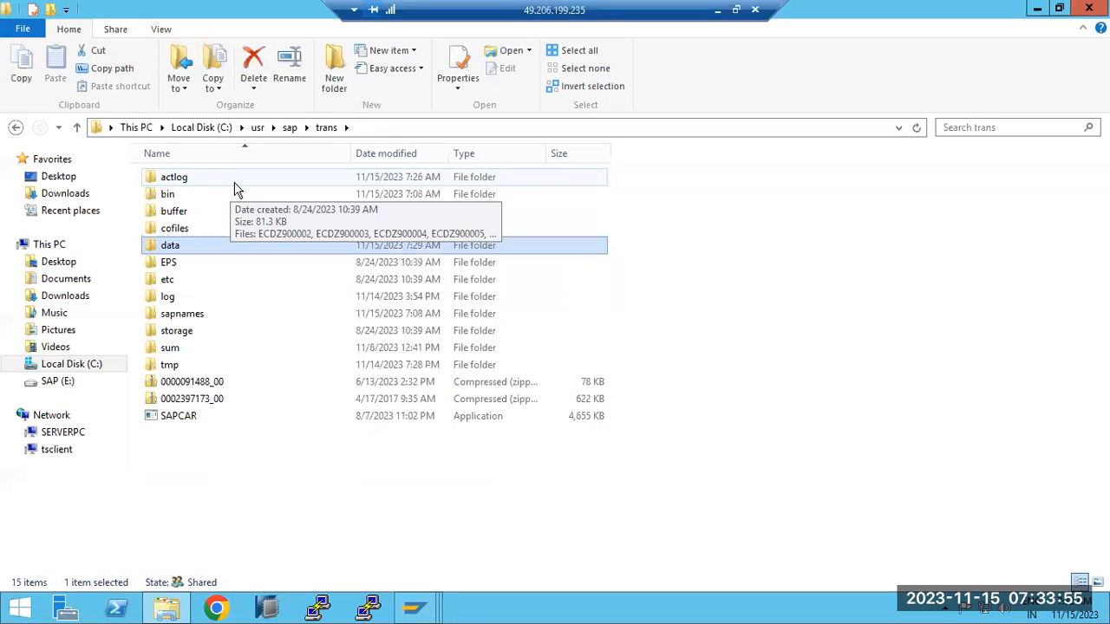
- Switch back and forth between the trans data and cofiles folders, finishing in cofiles
double_click(190, 225)
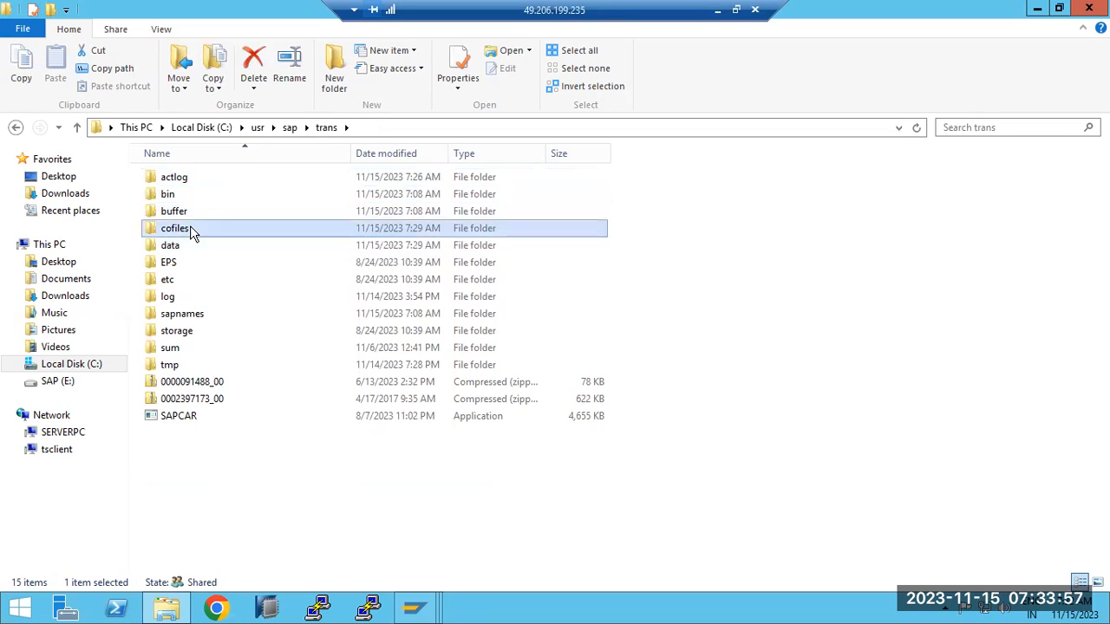
key("BackSpace")
double_click(173, 245)
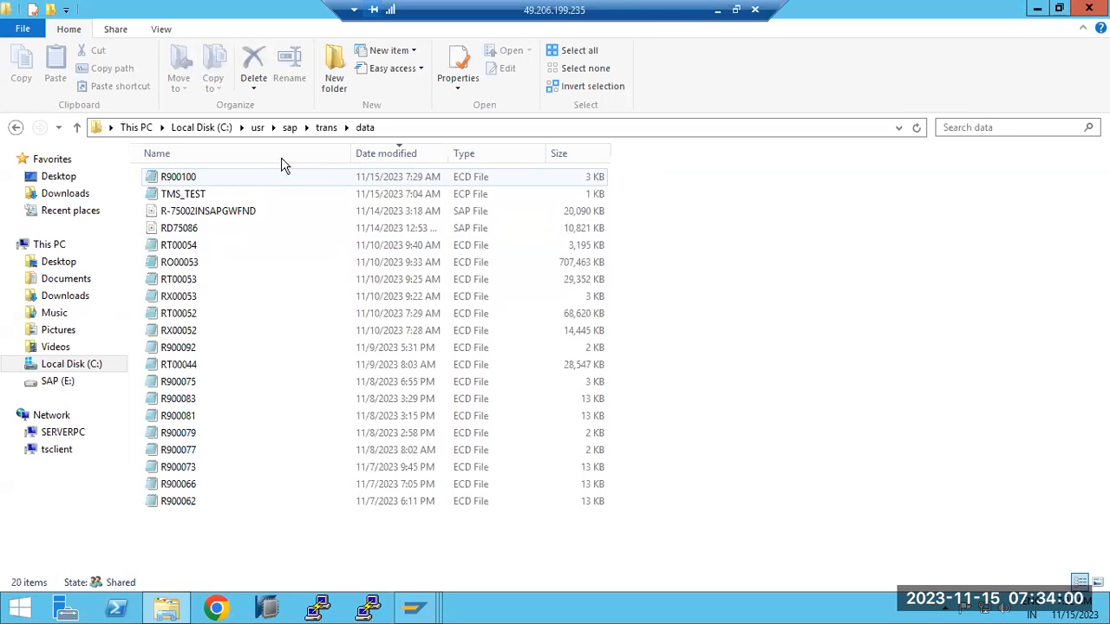
left_click(323, 130)
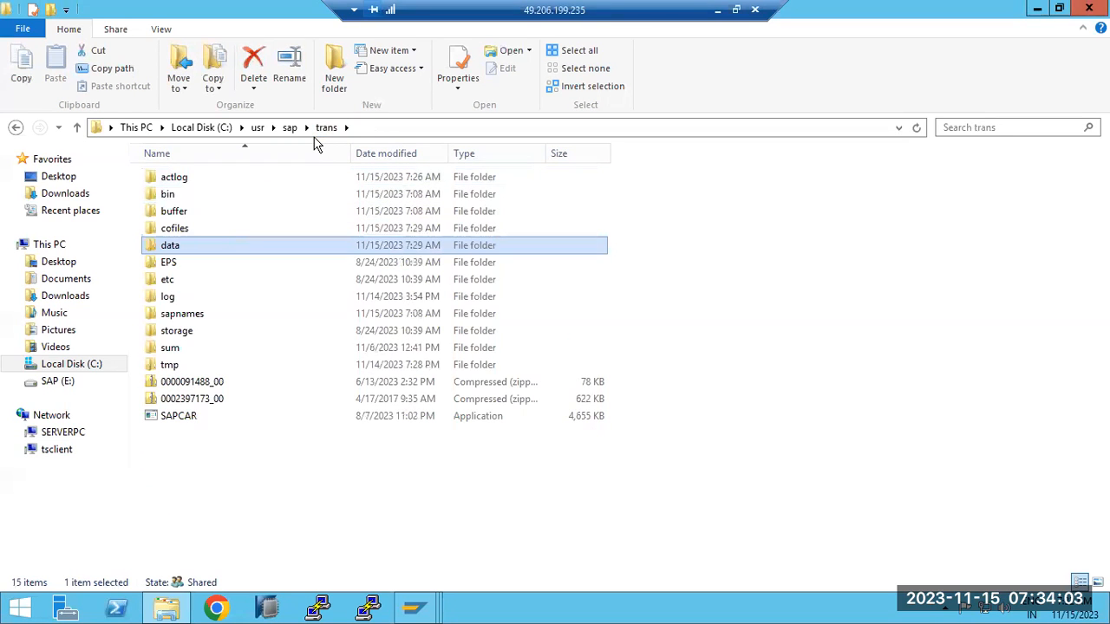
double_click(174, 229)
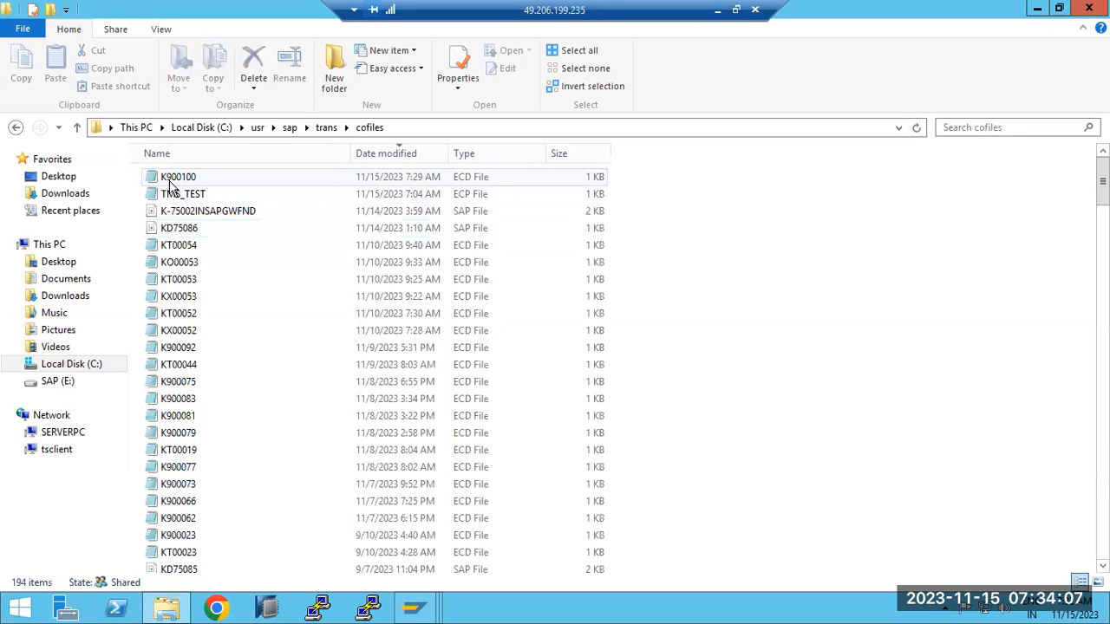
scroll(164, 498, "down", 8)
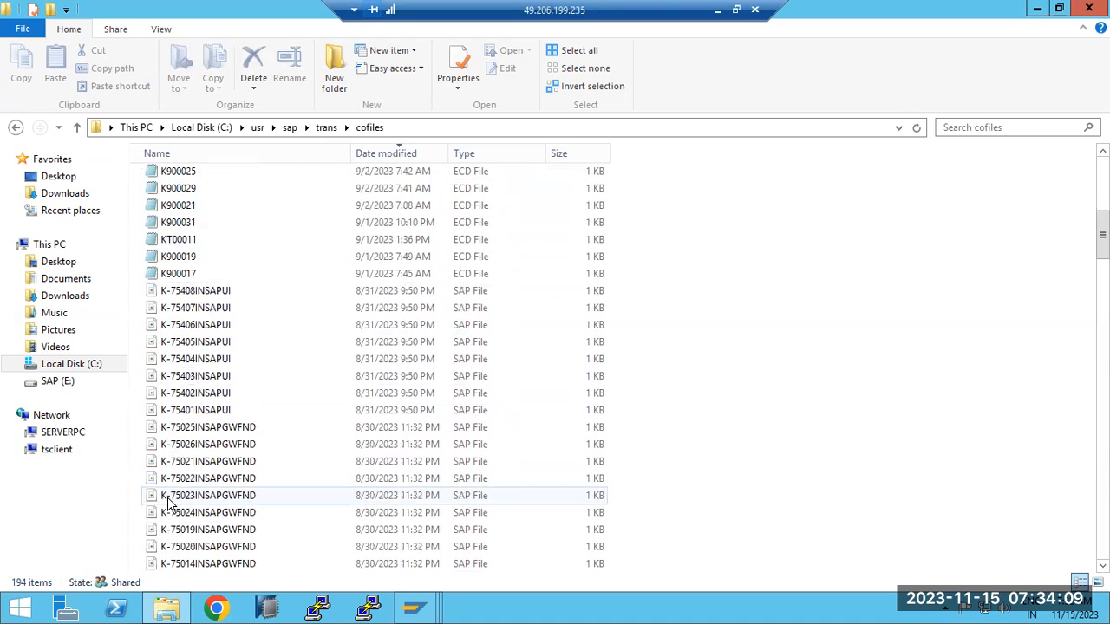
left_click(332, 128)
double_click(170, 246)
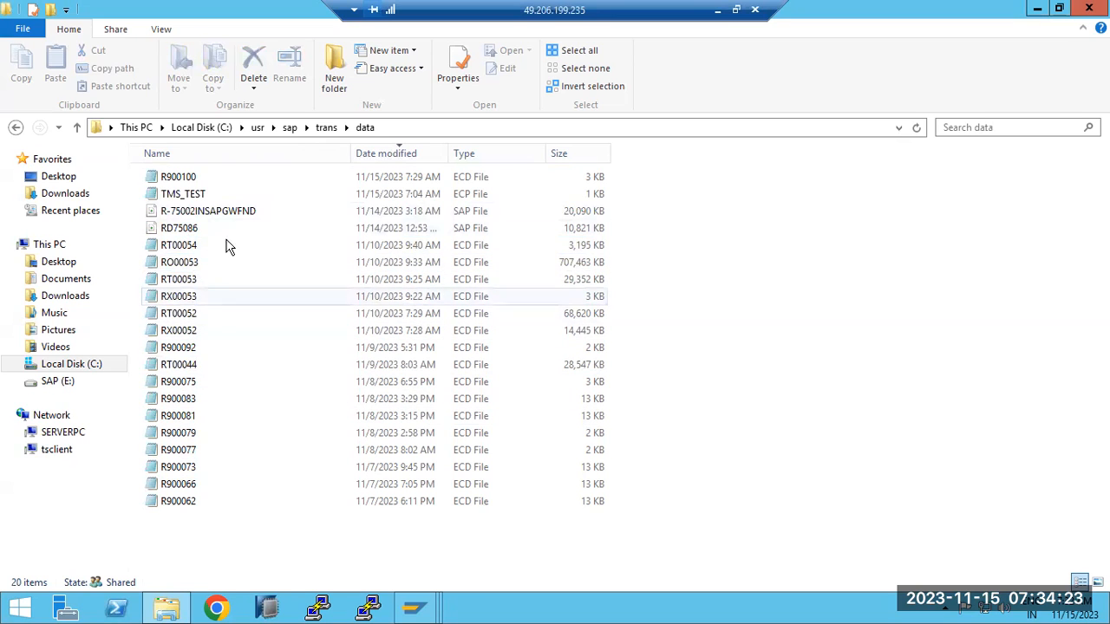
left_click(326, 127)
double_click(186, 228)
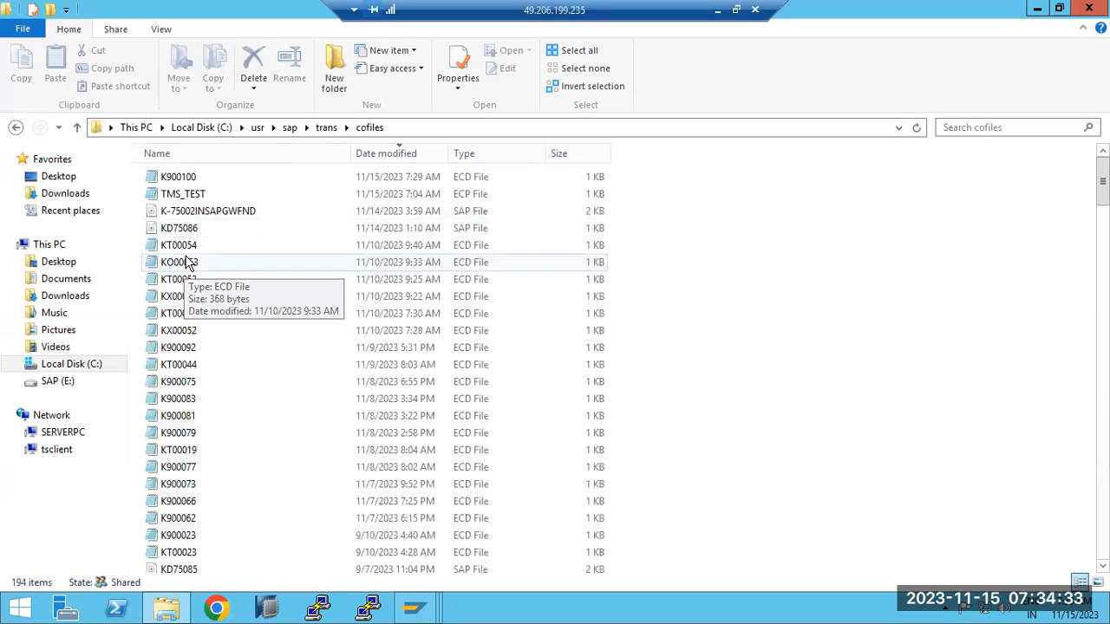
- Select the KT00054, KO00053 and KX00053 cofiles in the list
left_click(183, 247)
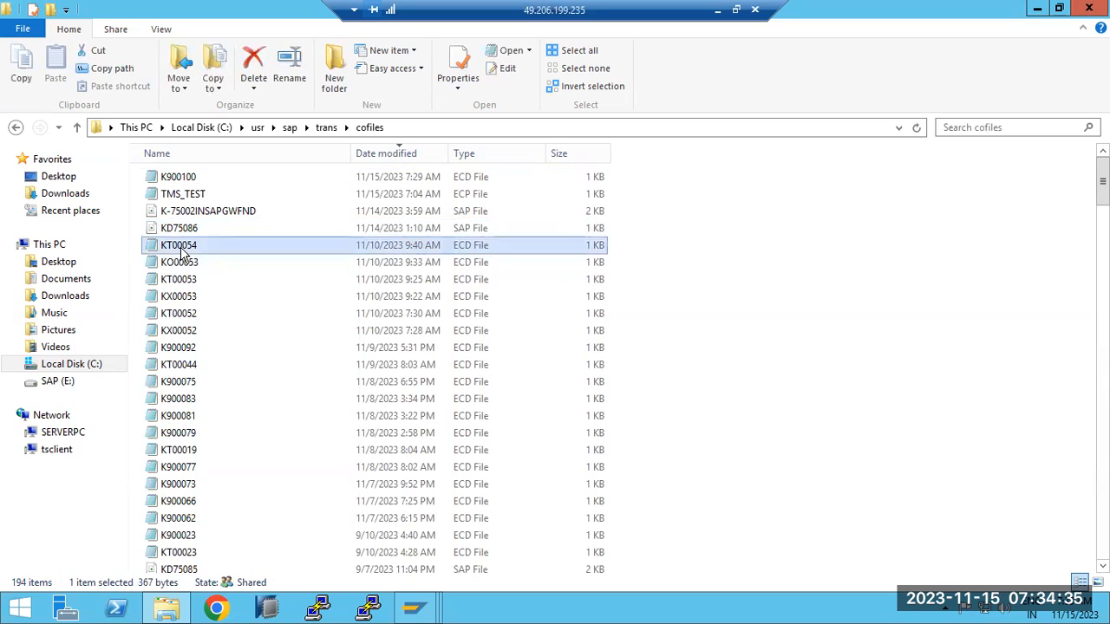
left_click(184, 263)
left_click(189, 299)
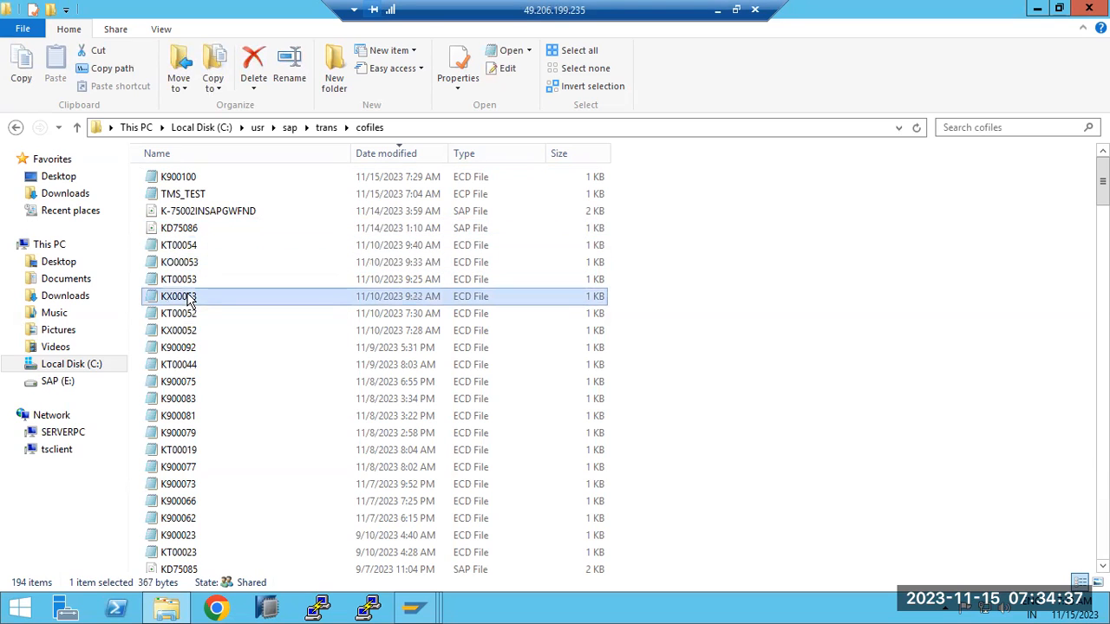
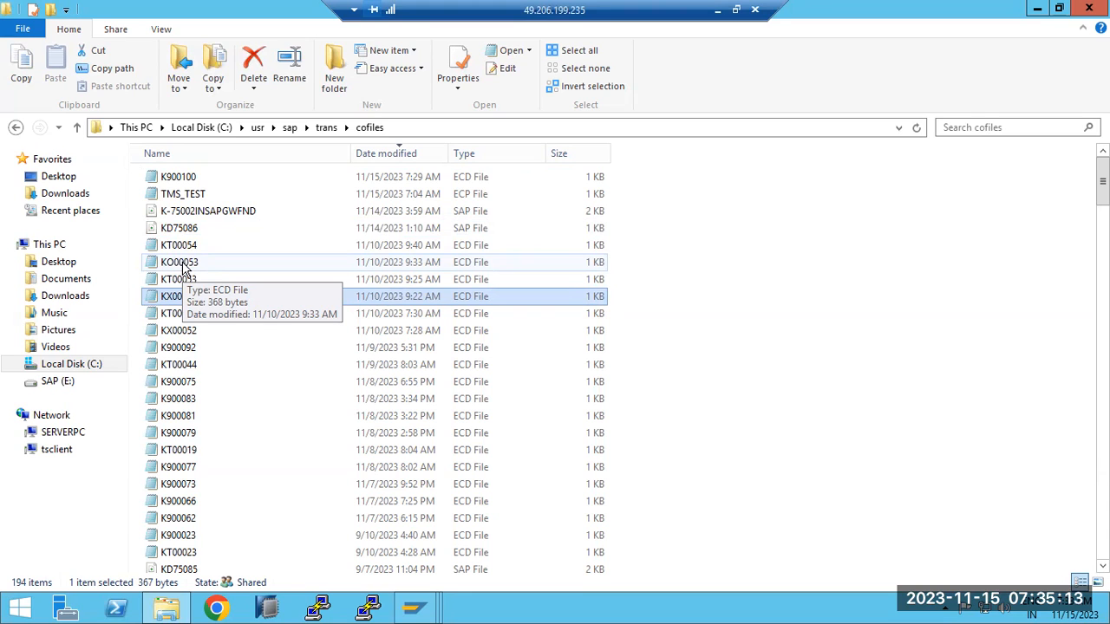
- Bring the SAP Easy Access window to the front from the taskbar
left_click(423, 606)
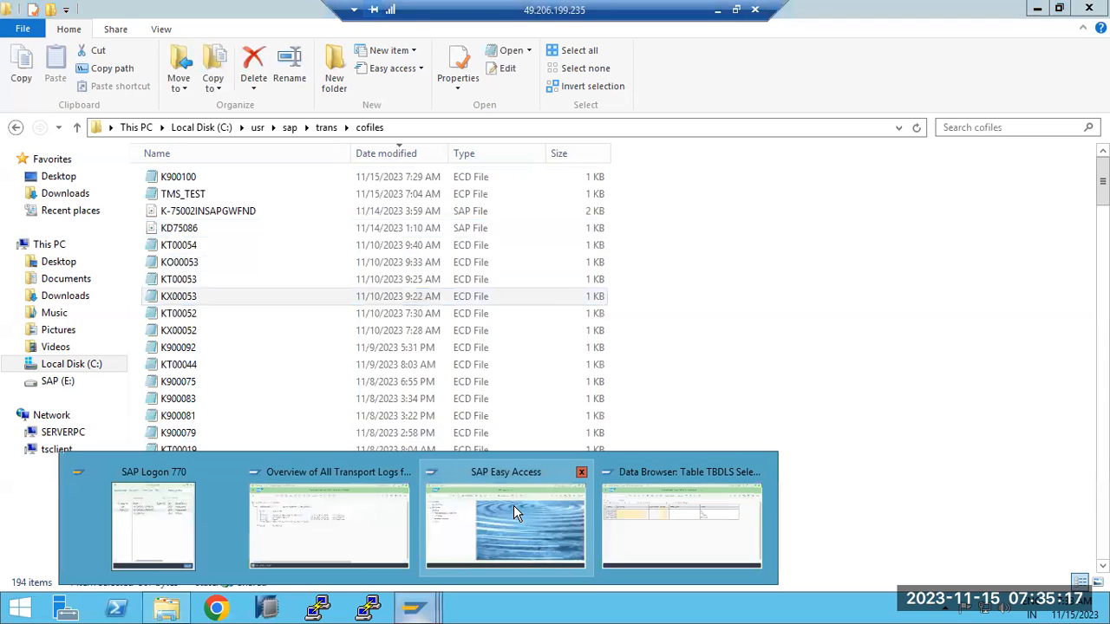
left_click(513, 505)
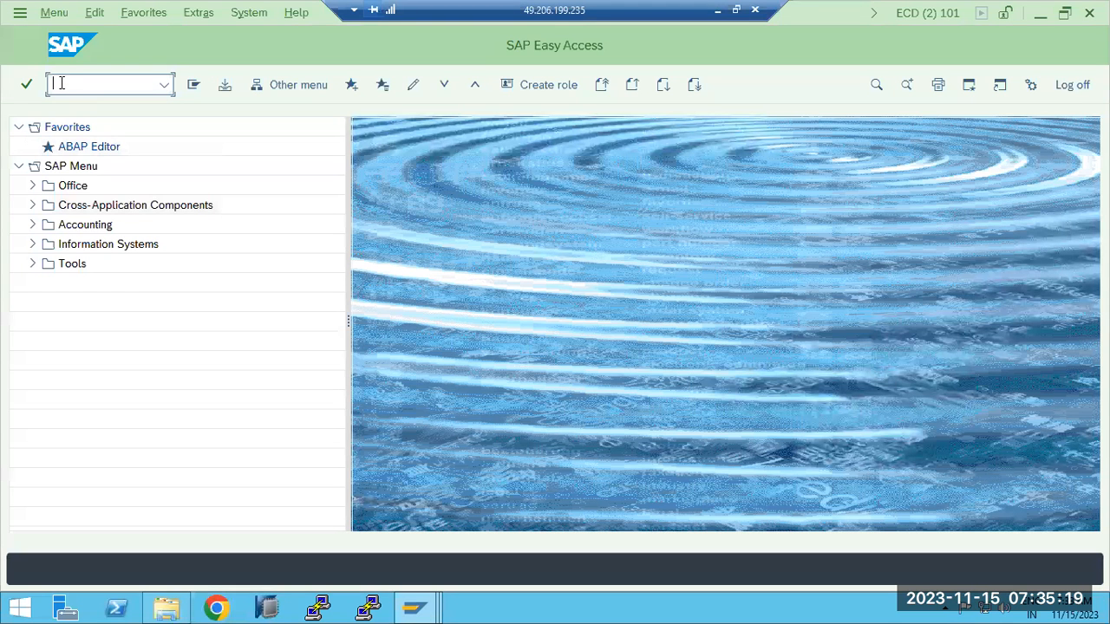
- Run AL11 and open the cofiles folder under the DIR_TRANS directory
type("al11")
key("Return")
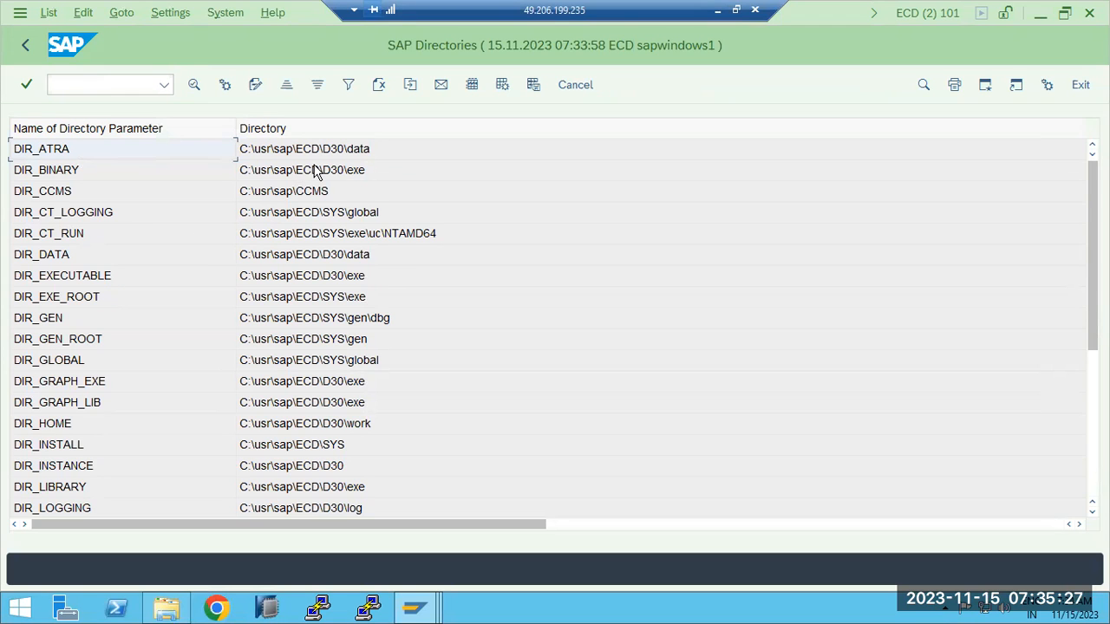
scroll(316, 170, "down", 5)
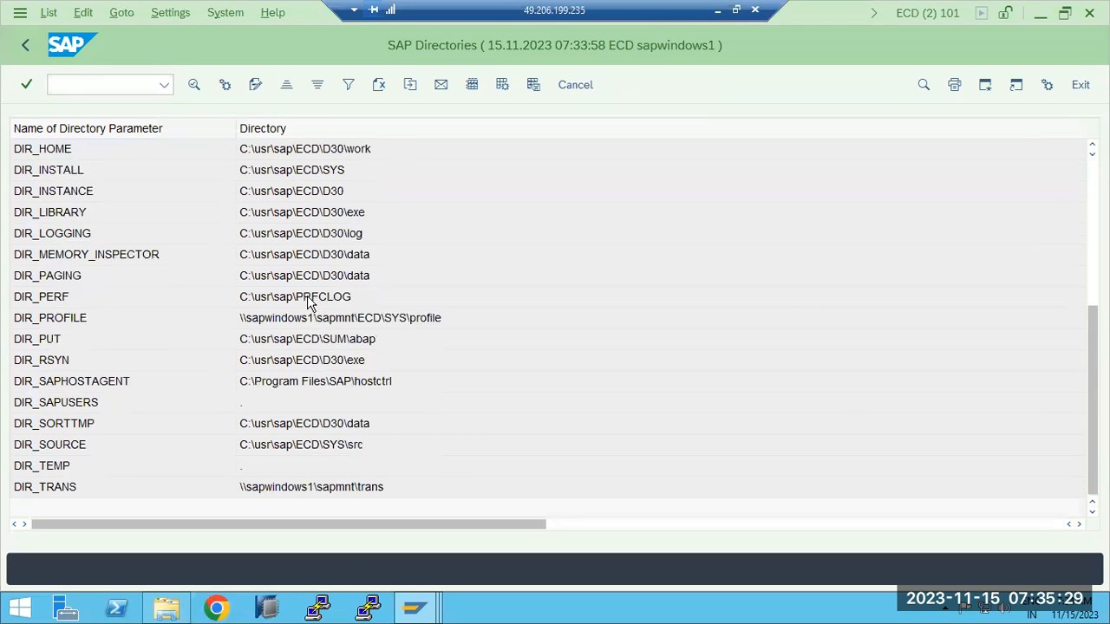
double_click(319, 486)
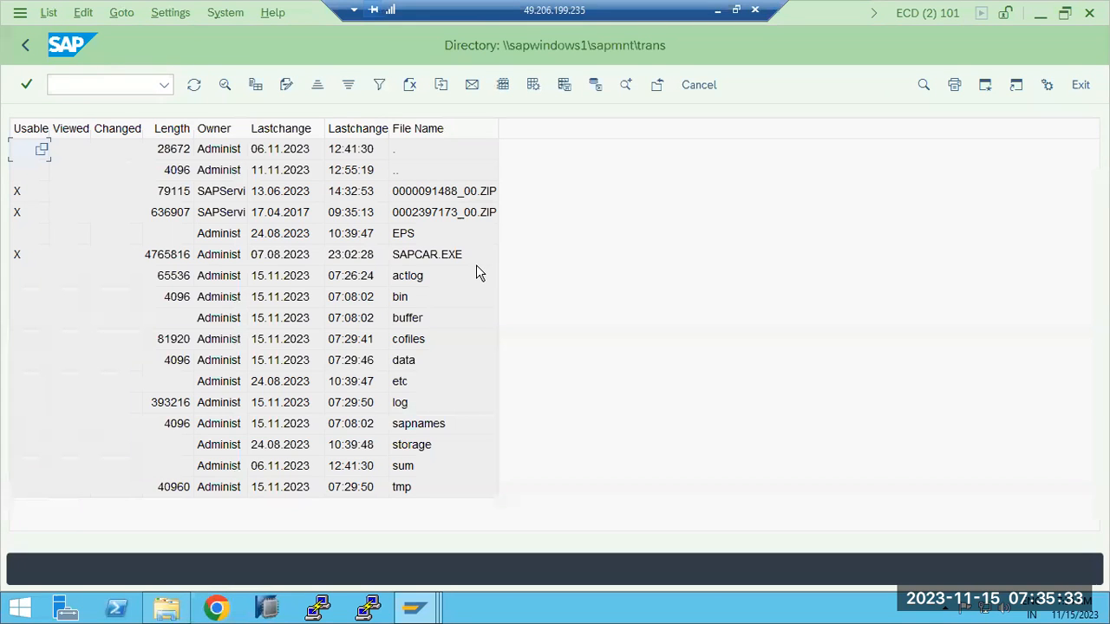
left_click(427, 341)
double_click(429, 341)
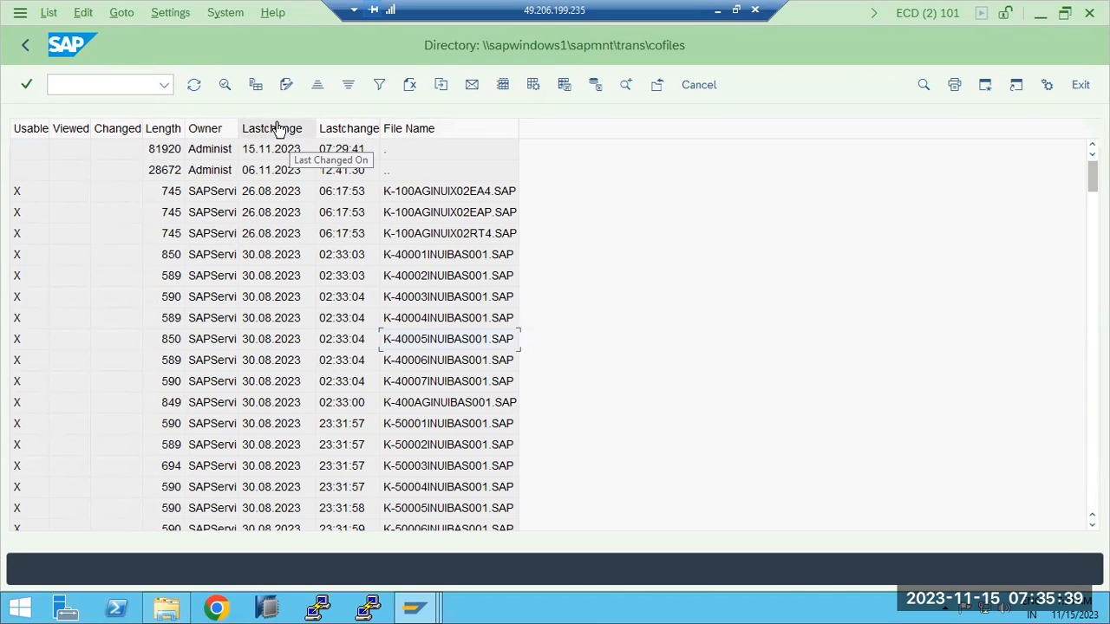
- Sort cofiles newest first by Lastchange, select KO00053.ECD, and return to the directory list
left_click(275, 129)
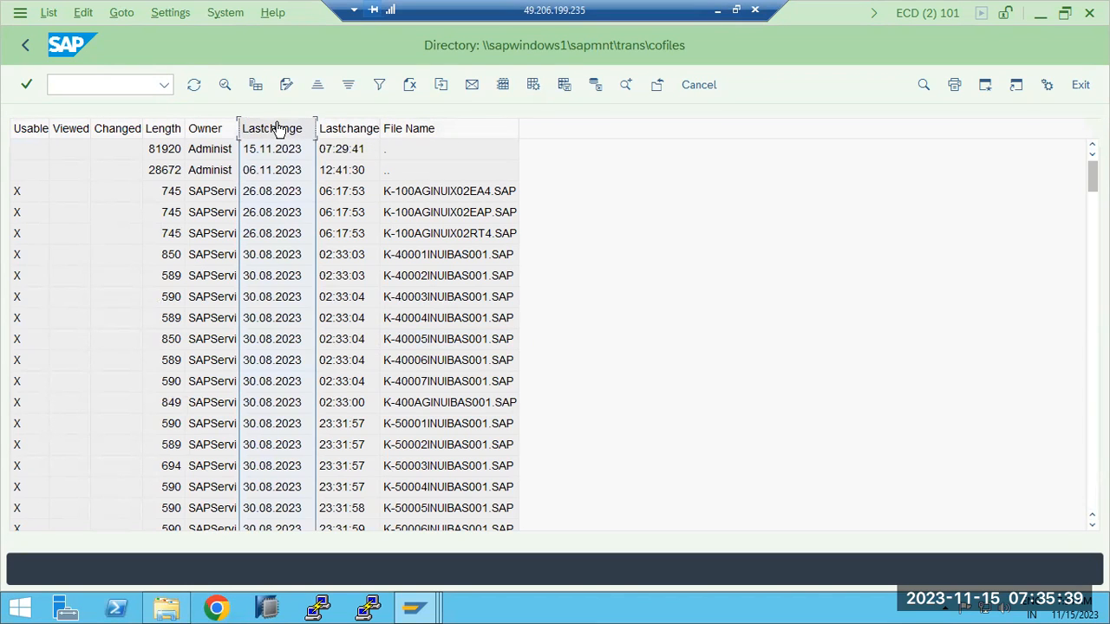
left_click(347, 86)
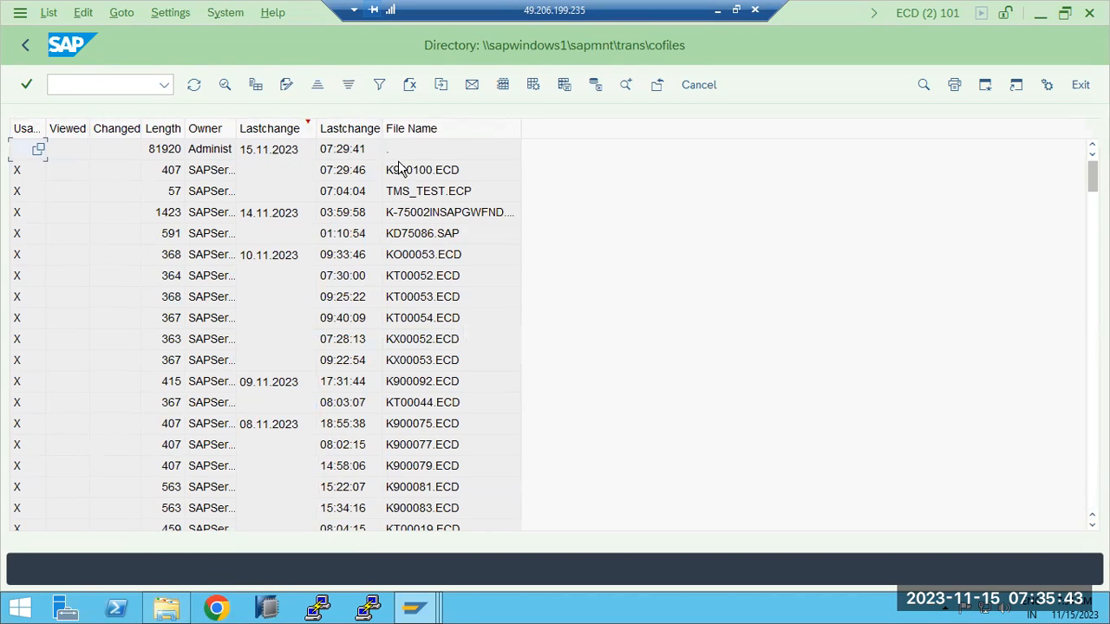
left_click(451, 257)
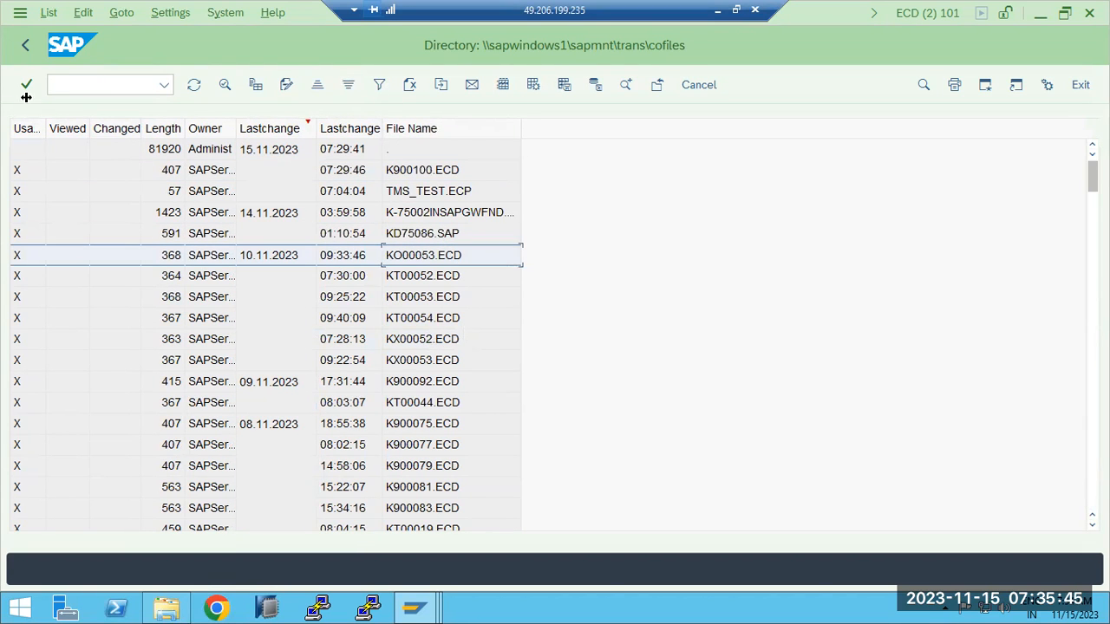
left_click(25, 45)
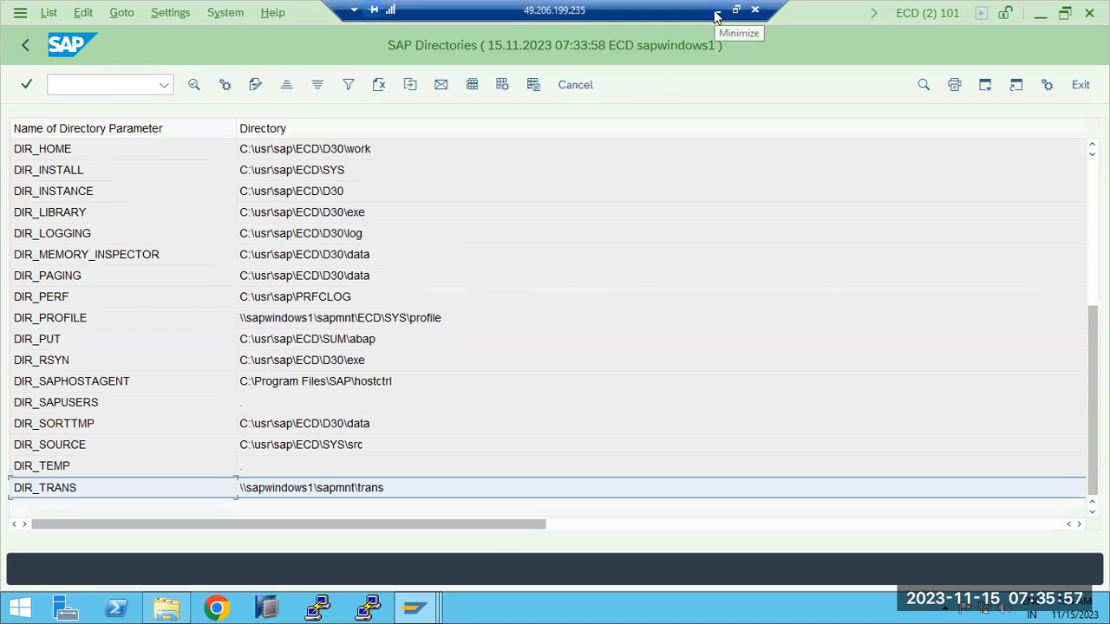
- Refresh the transport log overview for ECDK900100
mouse_move(414, 607)
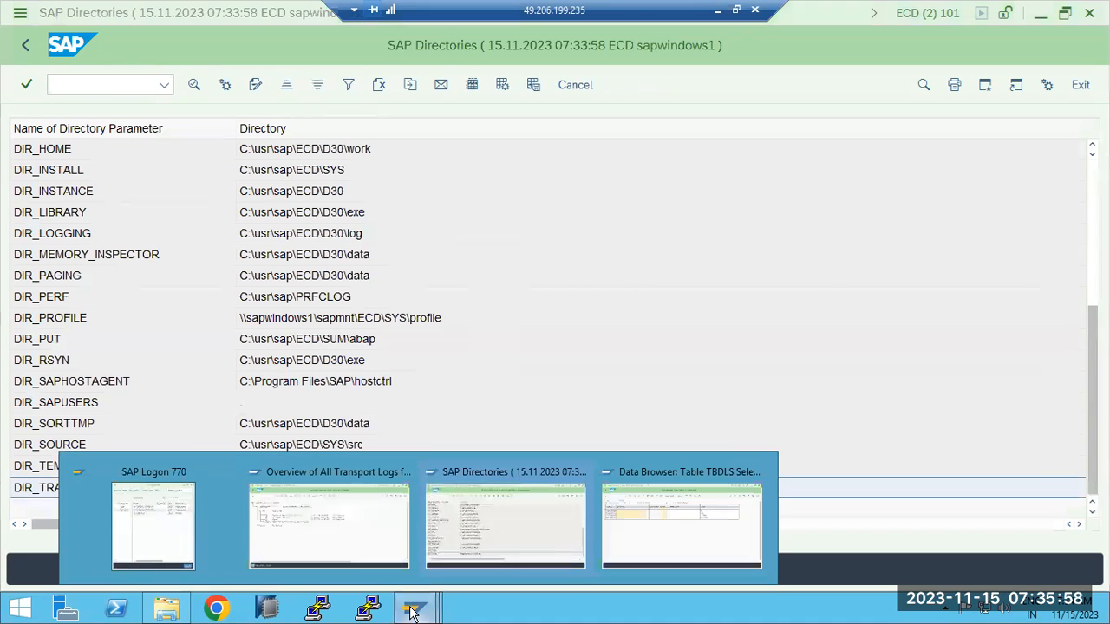
left_click(339, 515)
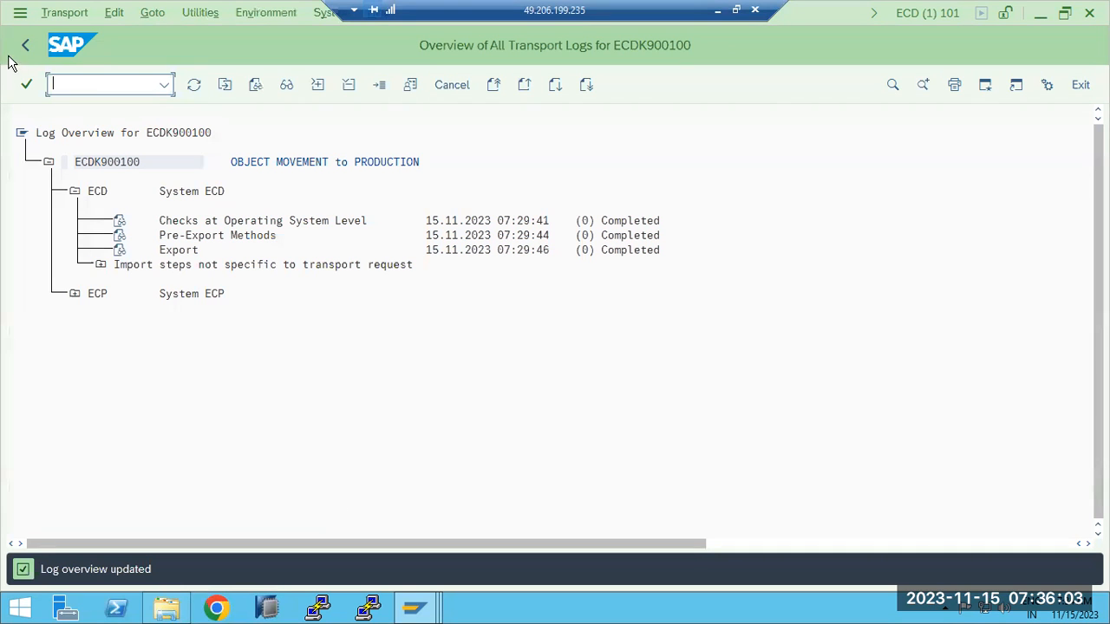
left_click(194, 87)
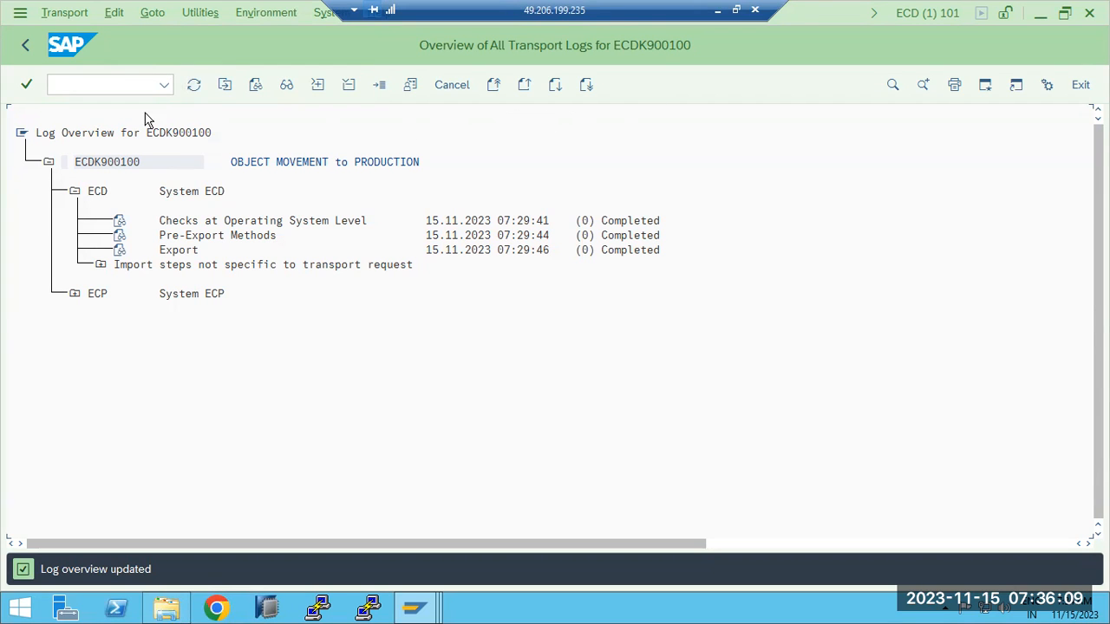
- Return to the request tree, review its status, and minimize the SAP session
left_click(25, 47)
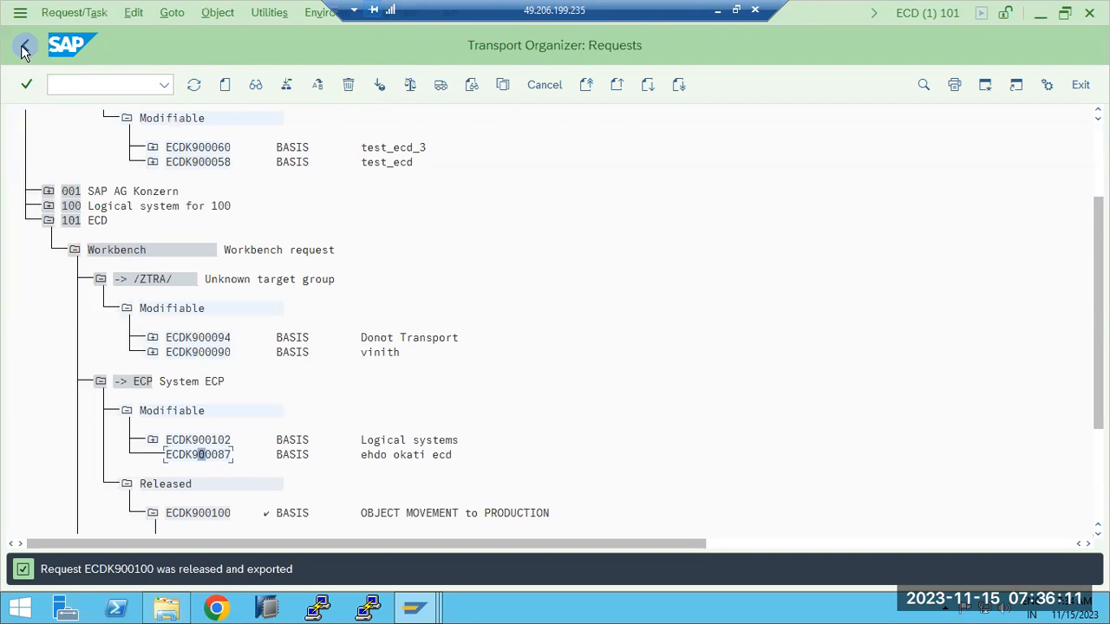
scroll(86, 318, "down", 2)
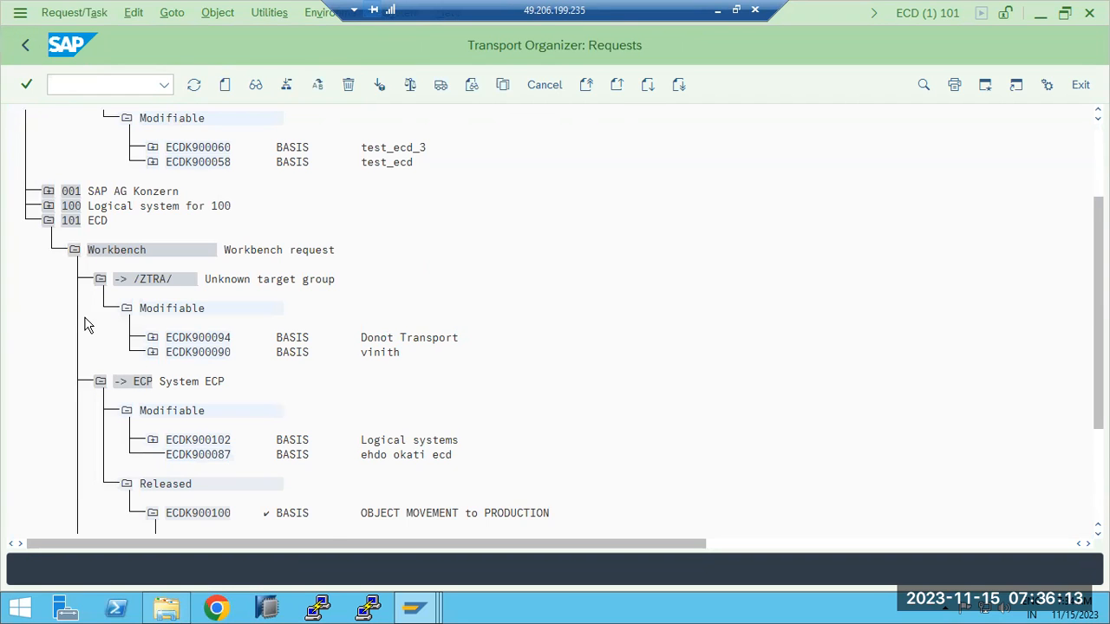
scroll(98, 318, "down", 4)
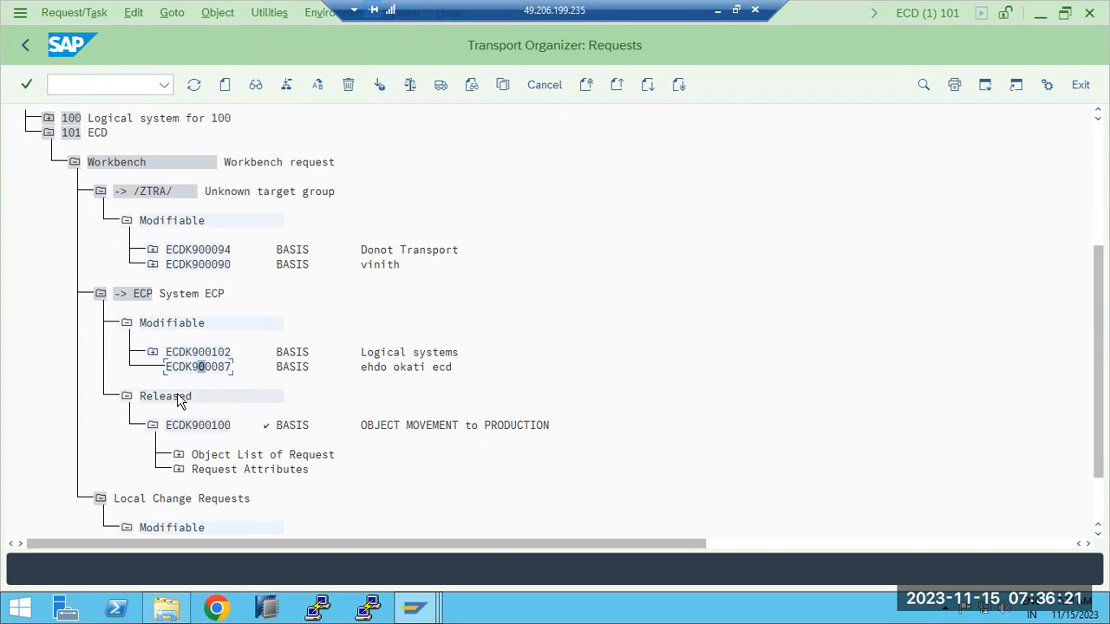
left_click(720, 8)
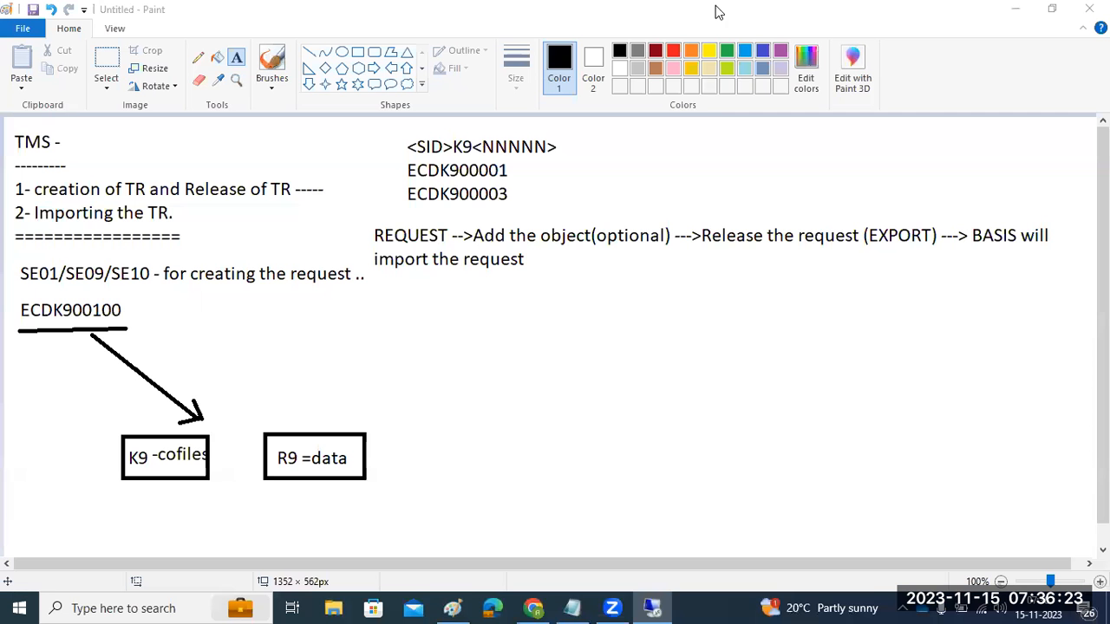
- Cancel an empty text box in the Paint notes and bring the remote SAP session back
left_click_drag(703, 233, 900, 238)
left_click(937, 266)
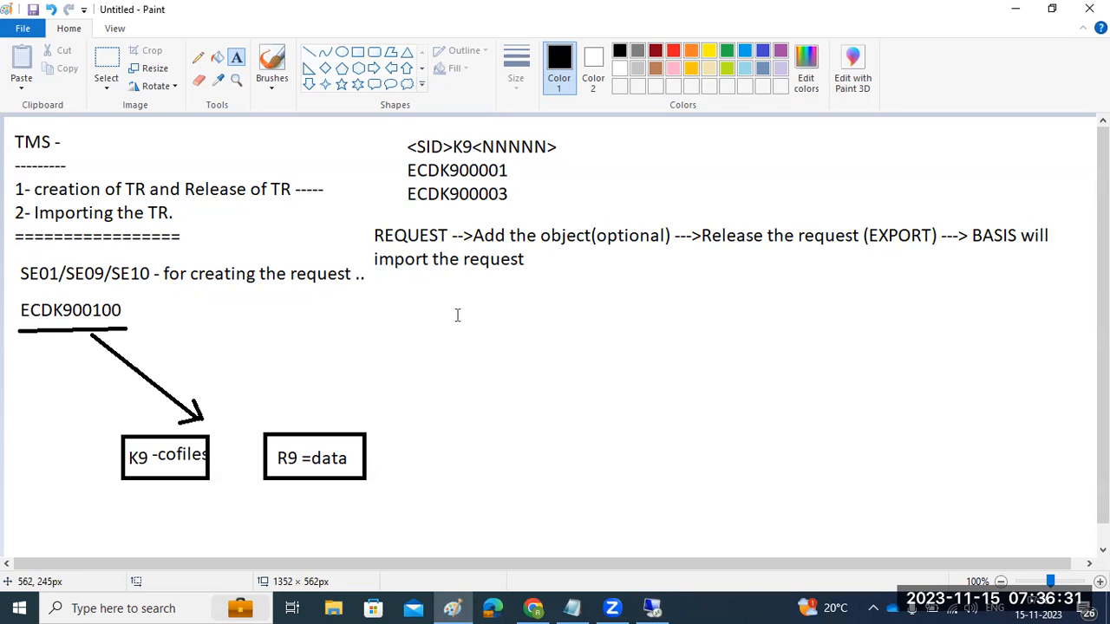
left_click(654, 607)
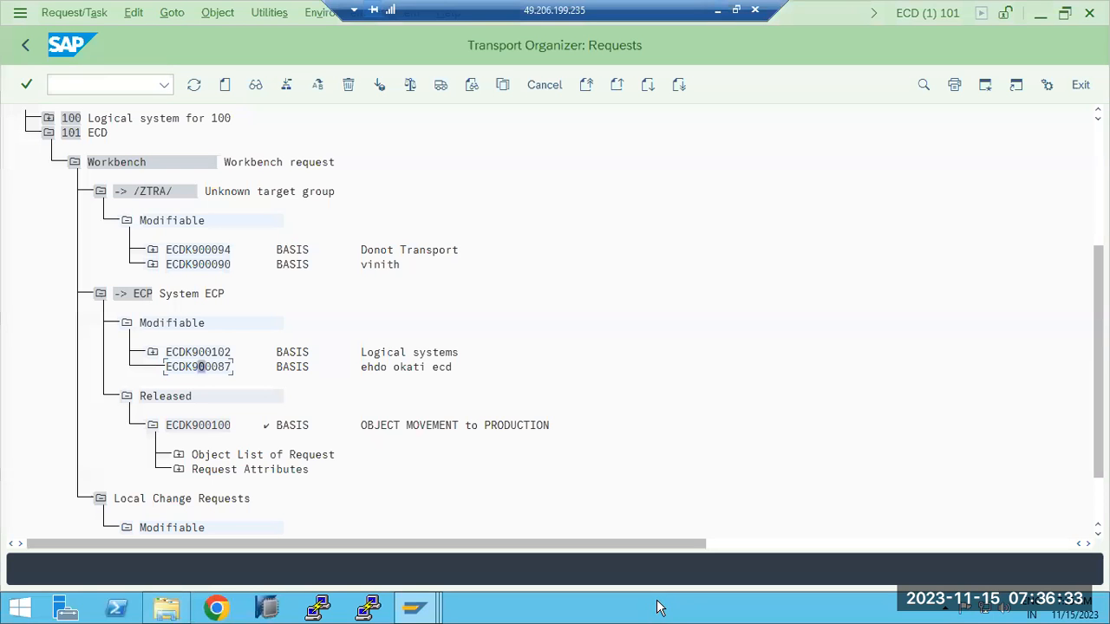
- Back out of the Transport Organizer and TBDLS Data Browser to Easy Access, then minimize SAP
left_click(28, 46)
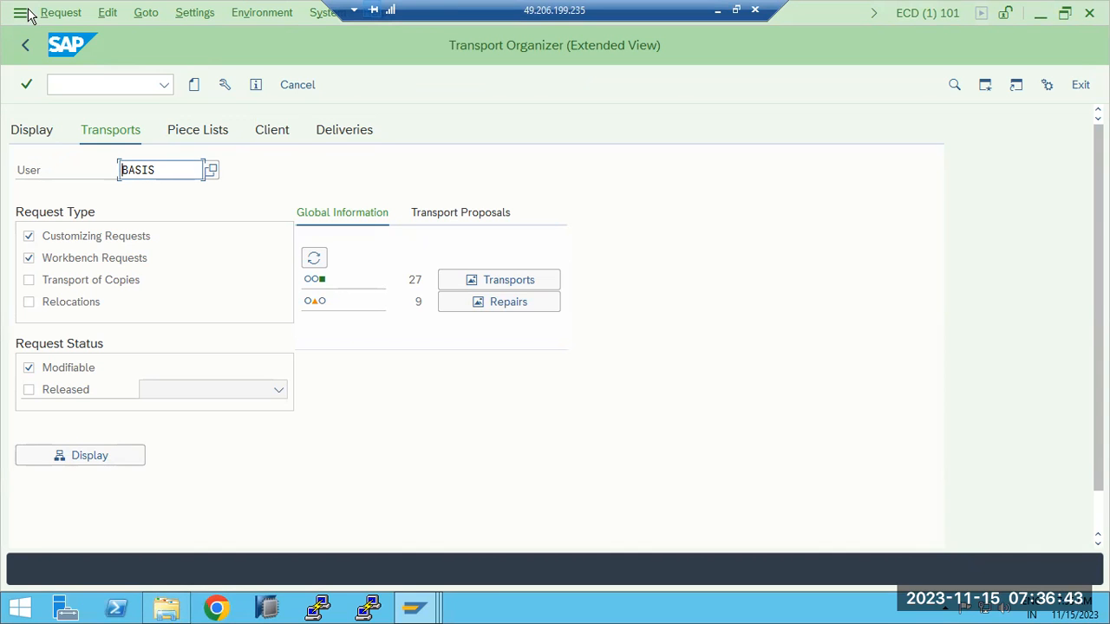
left_click(34, 46)
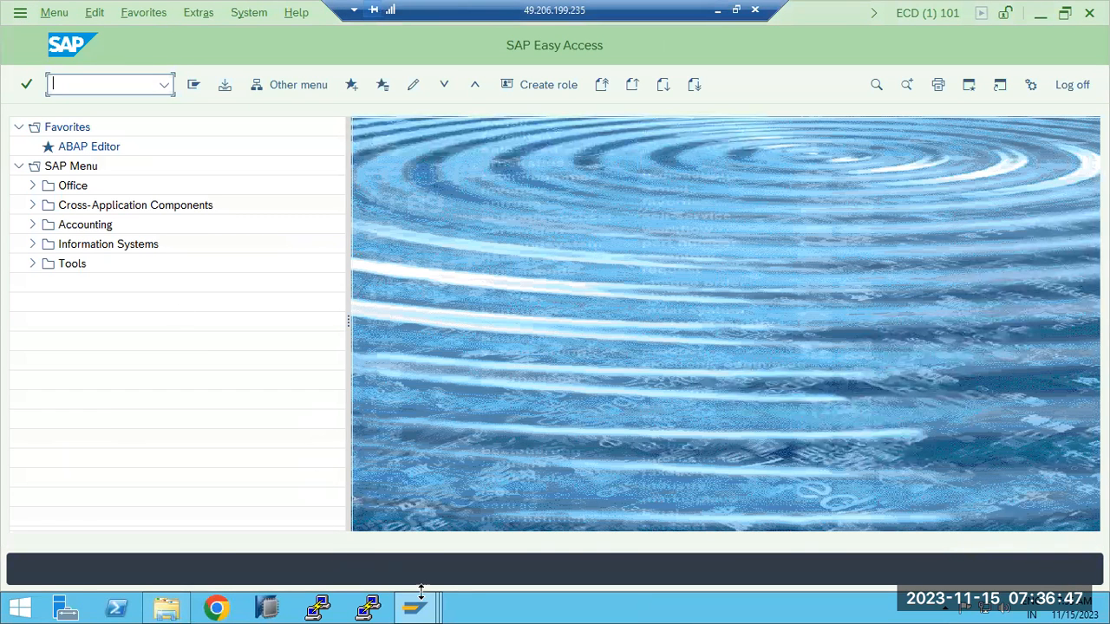
mouse_move(429, 598)
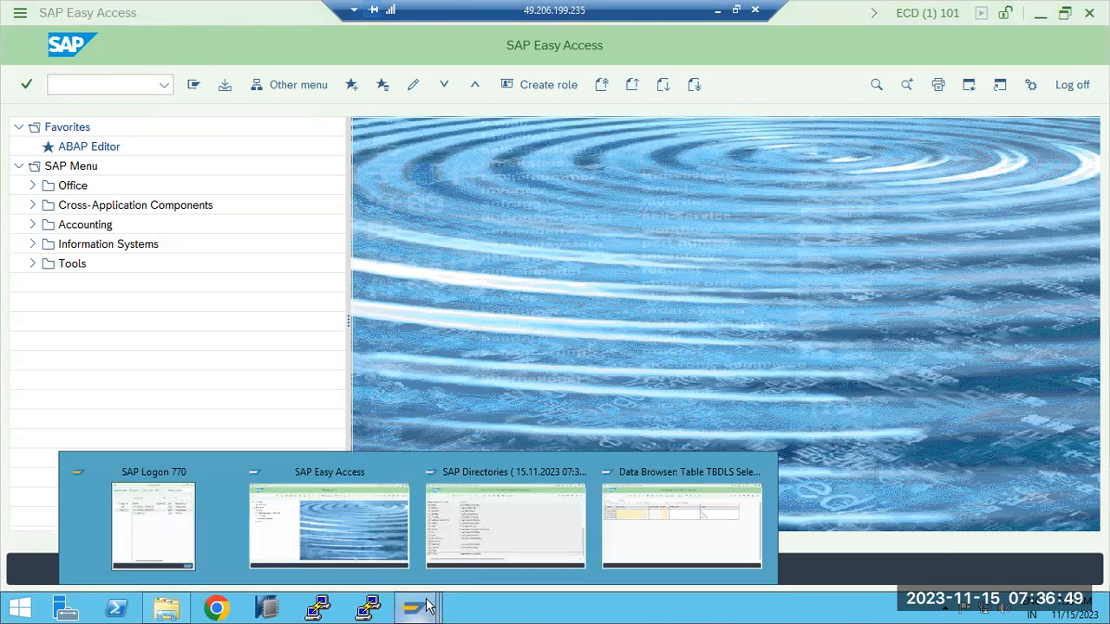
left_click(611, 526)
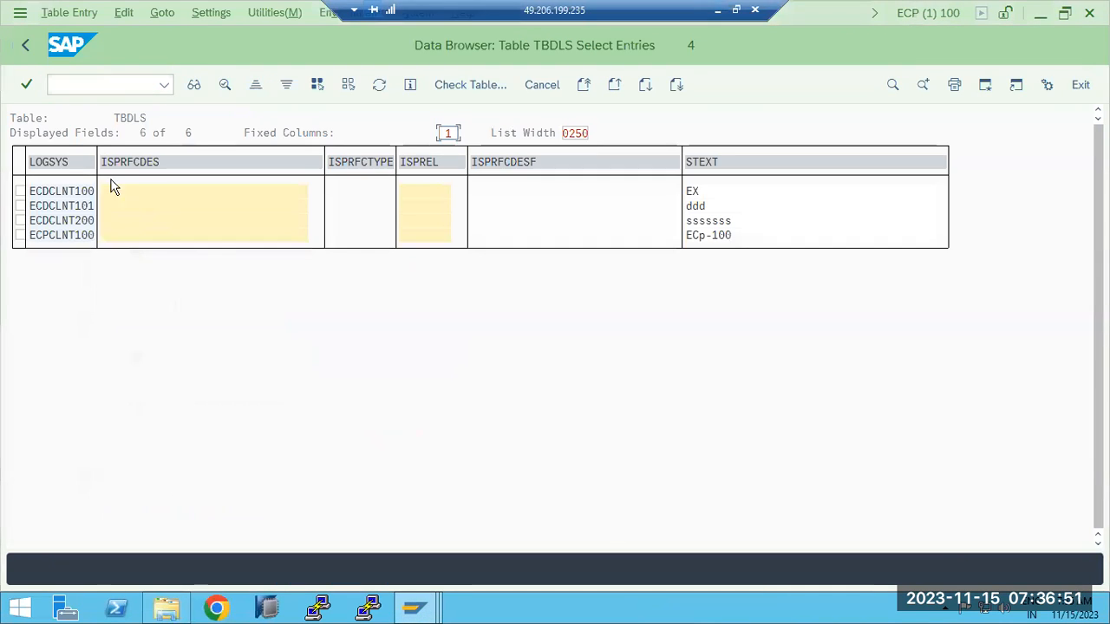
left_click(23, 48)
left_click(22, 47)
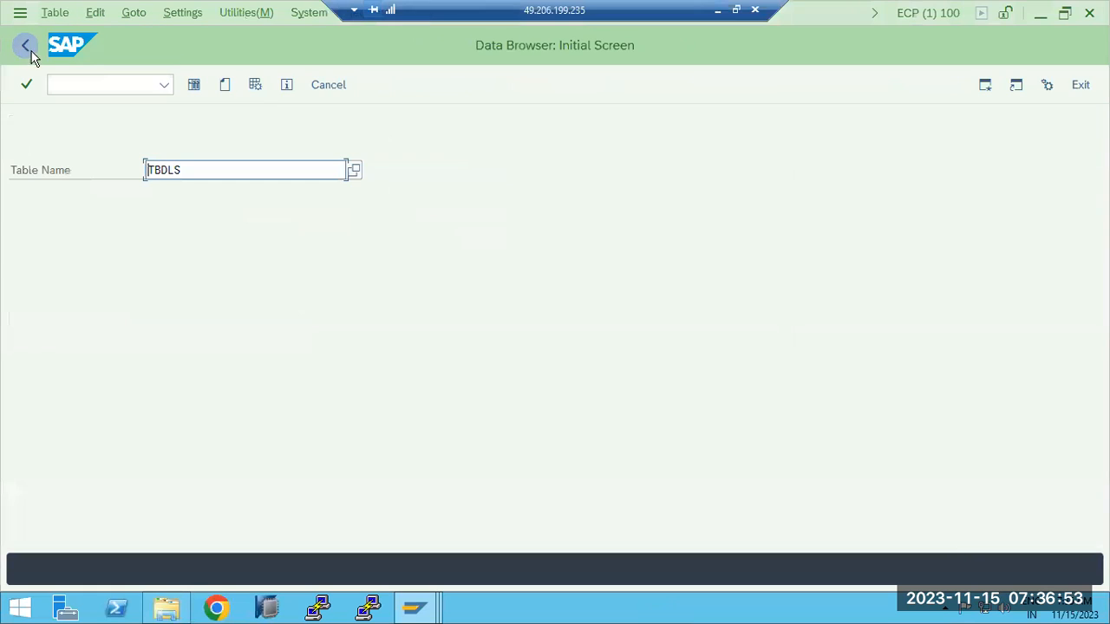
left_click(29, 49)
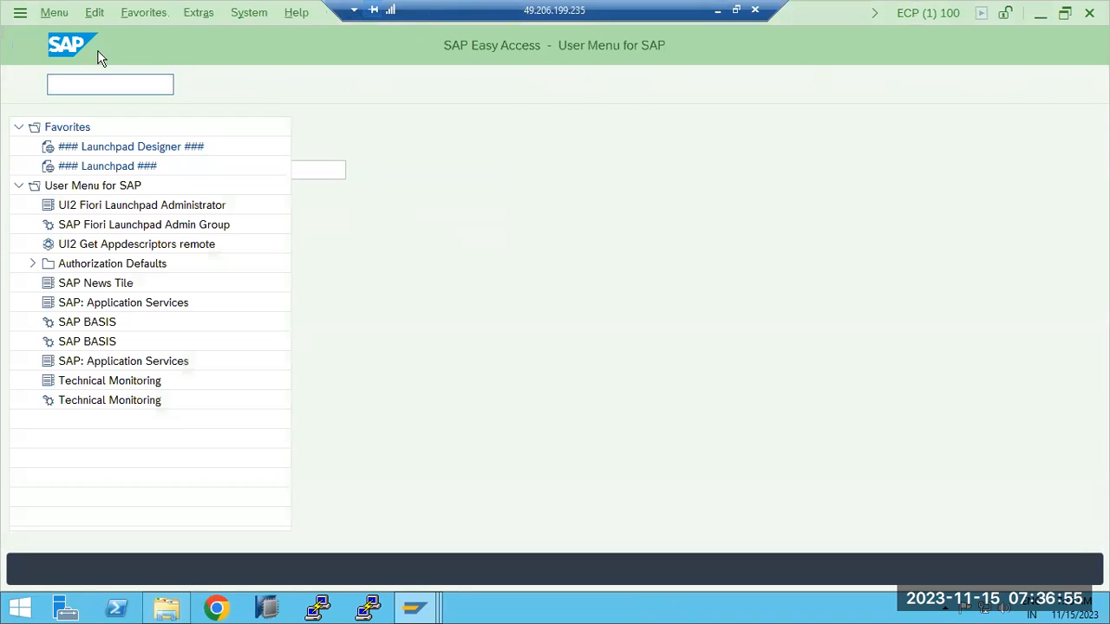
left_click(717, 10)
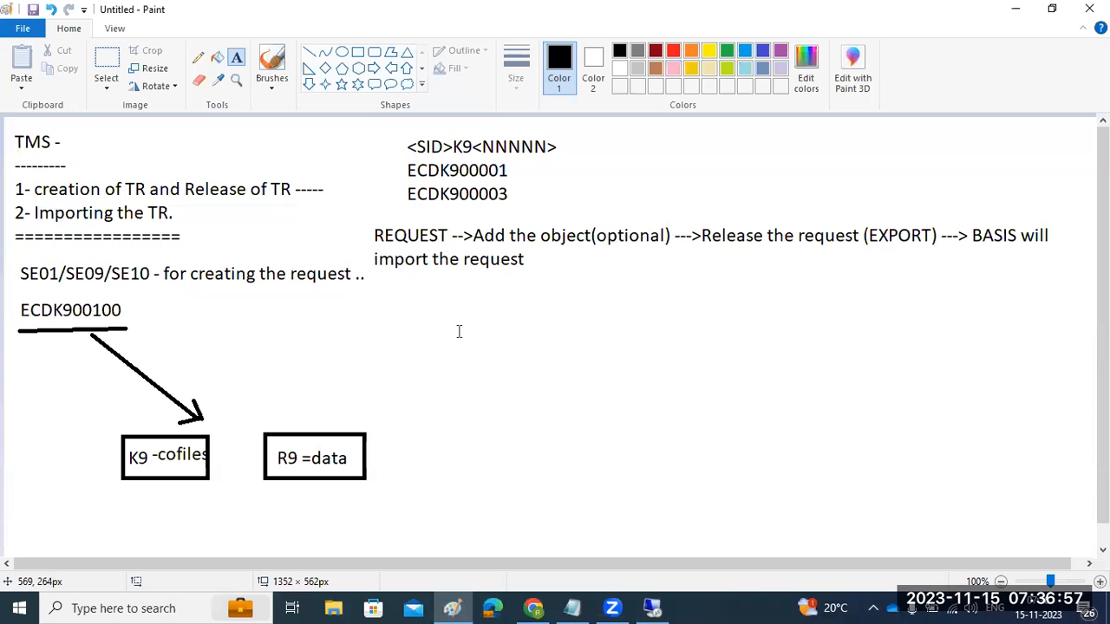
- Add notes 'We have to login to the ECP-100' and 'STMS-CODE sleect the system from import queu'
left_click_drag(389, 302, 1055, 388)
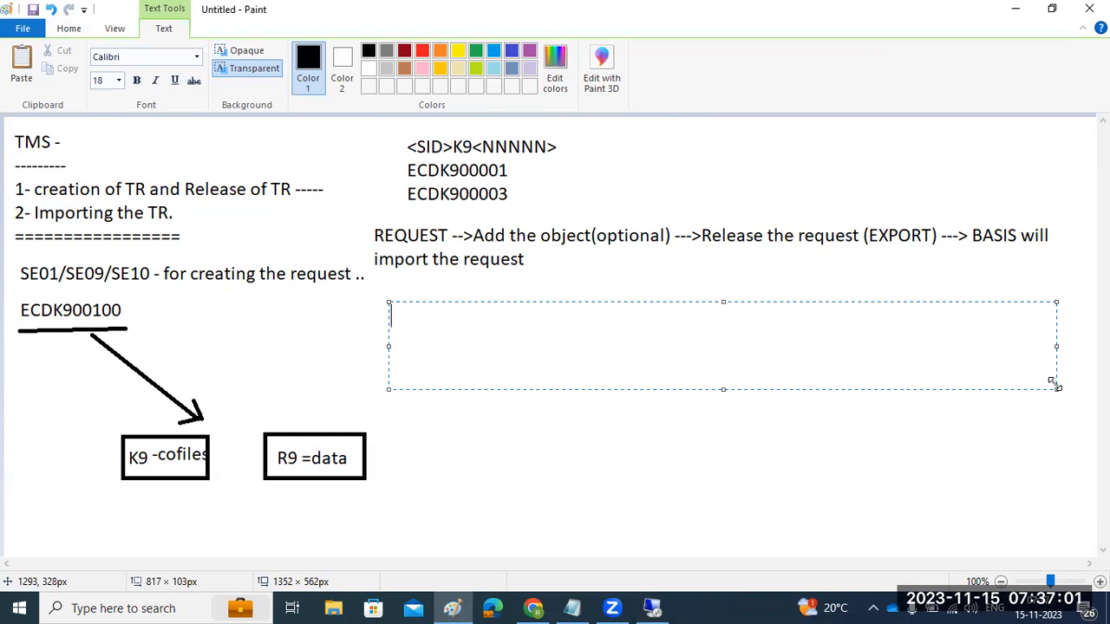
type("We")
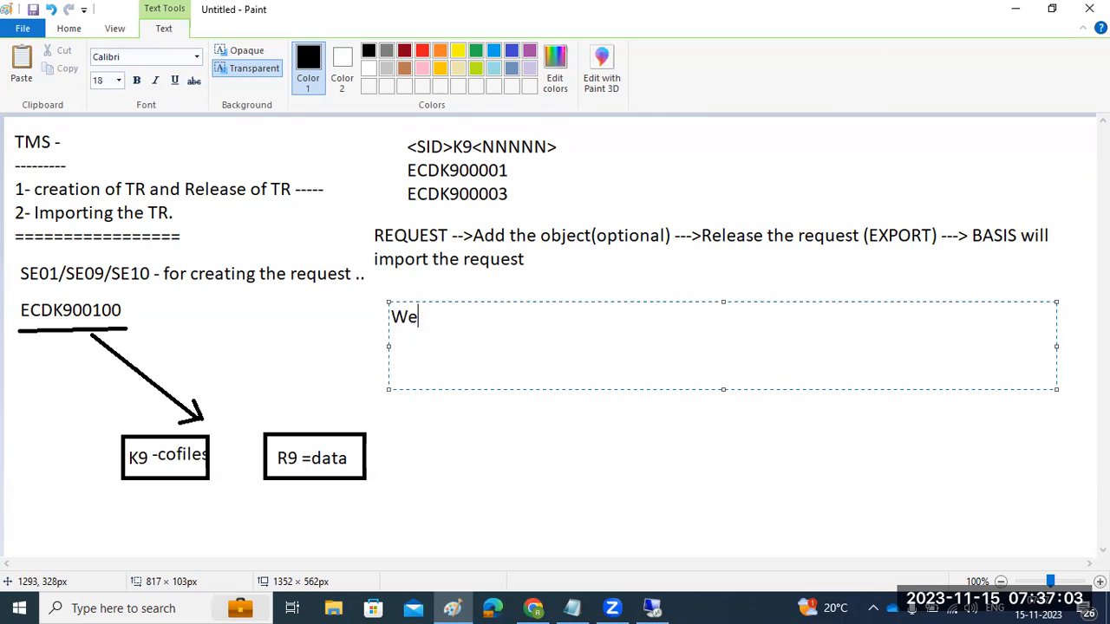
type(" have to login to")
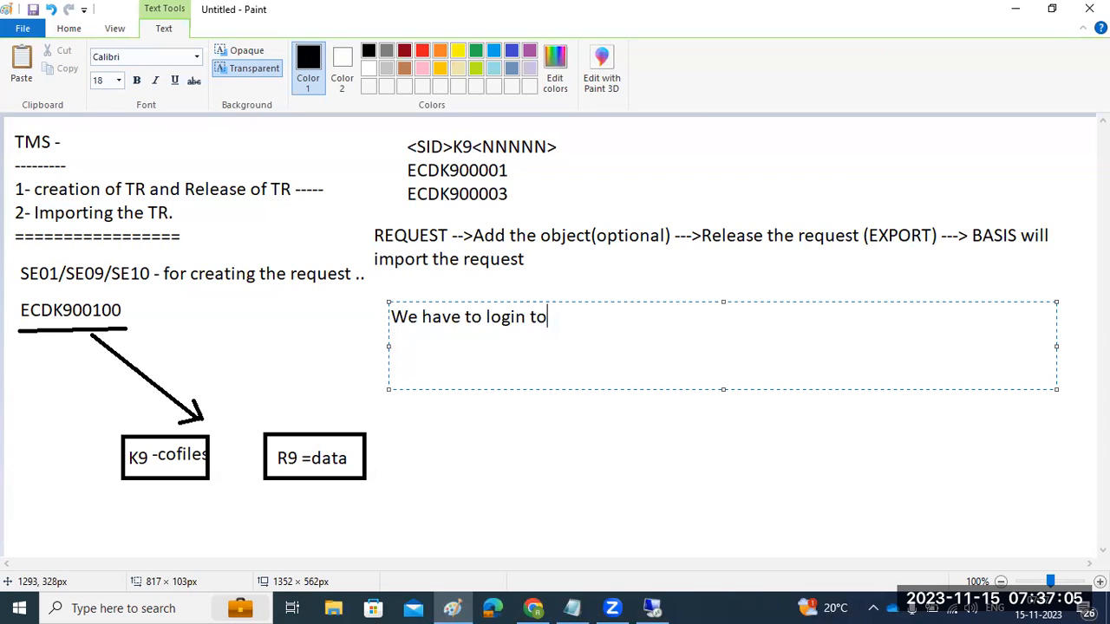
type(" the ECP-100")
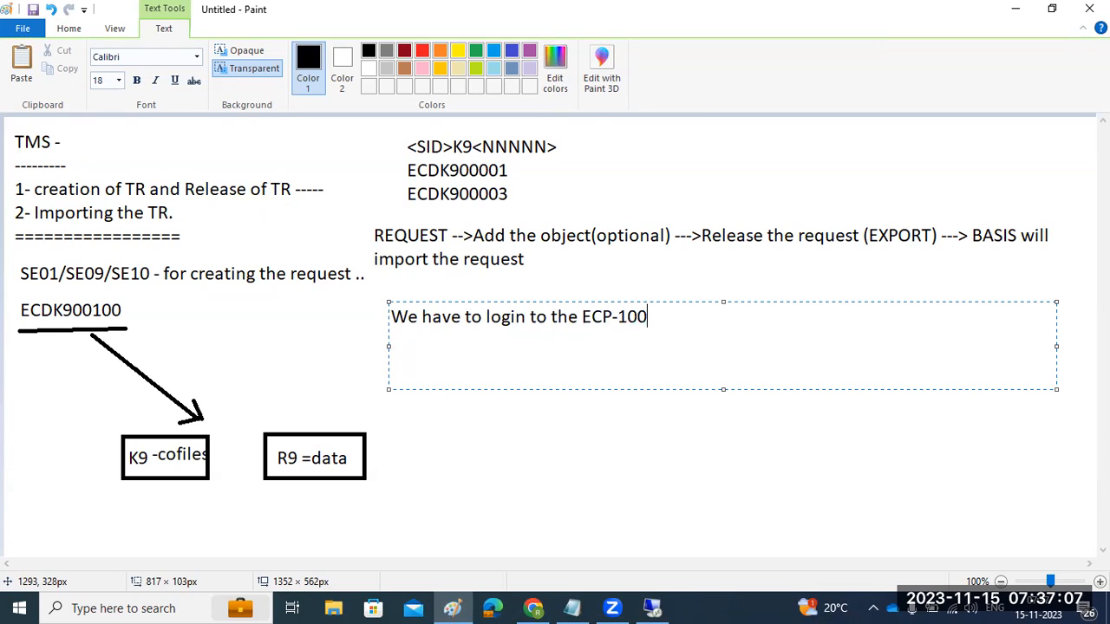
key("Return")
type("STM")
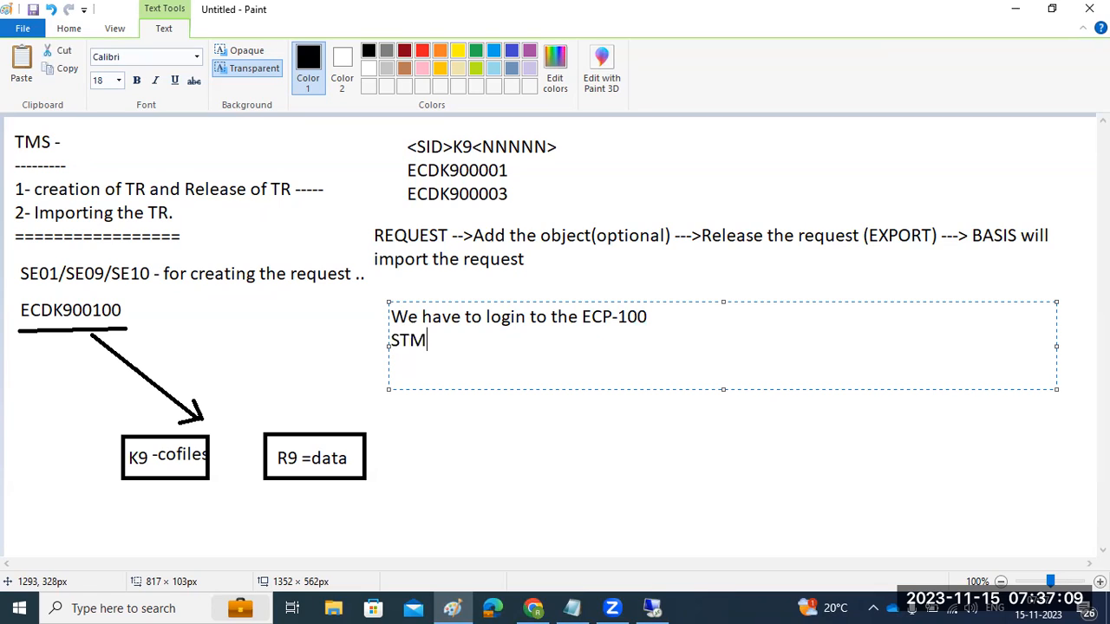
type("S-CODE ")
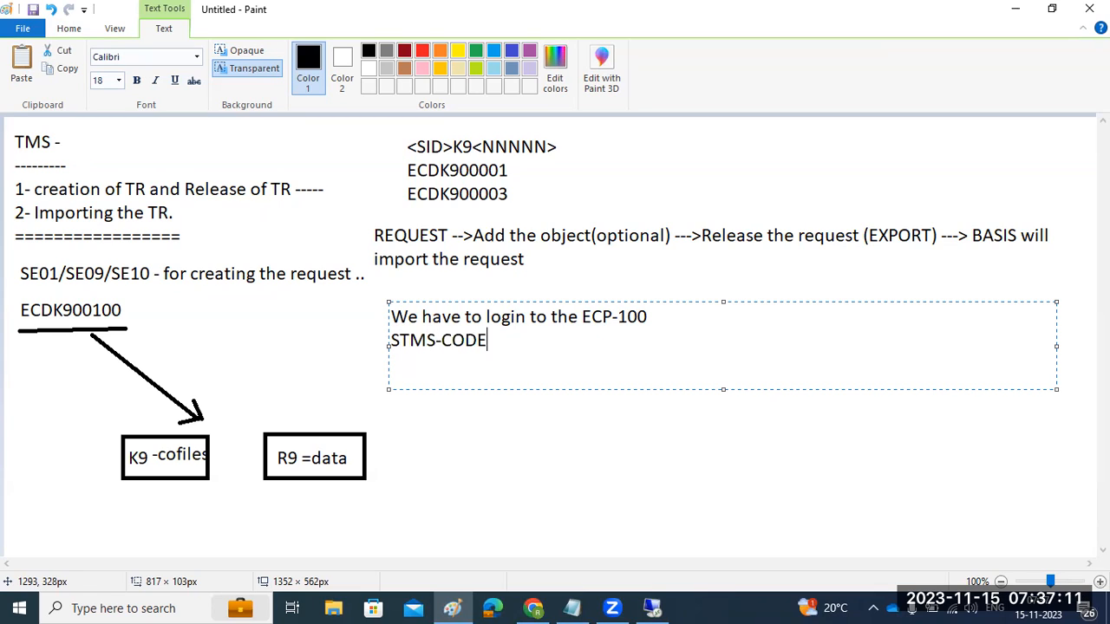
type("sleect the system ")
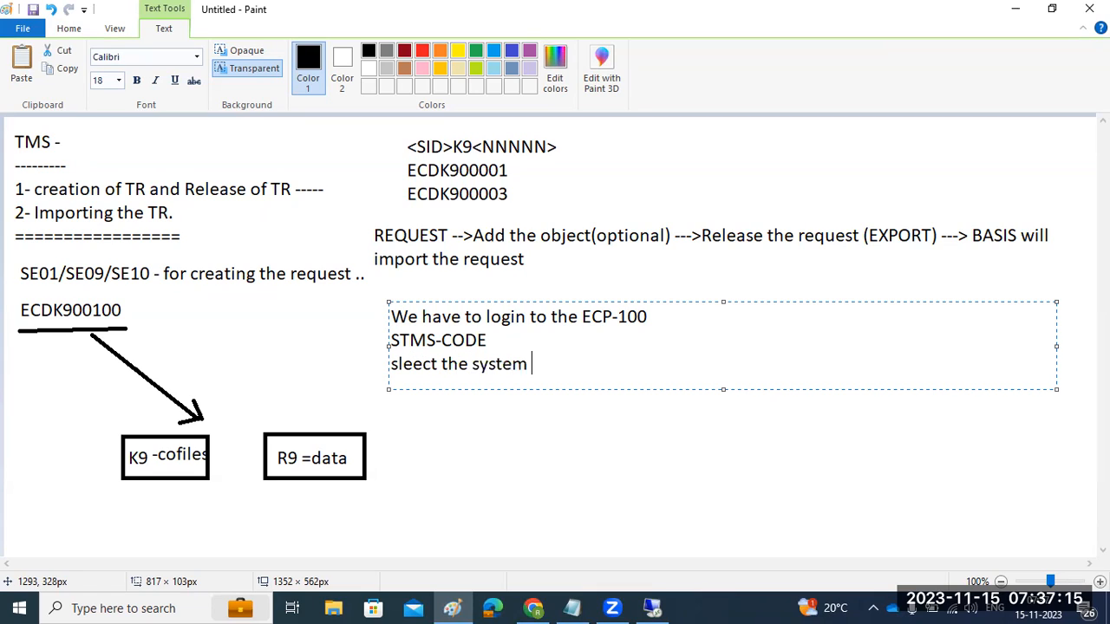
type("from imp")
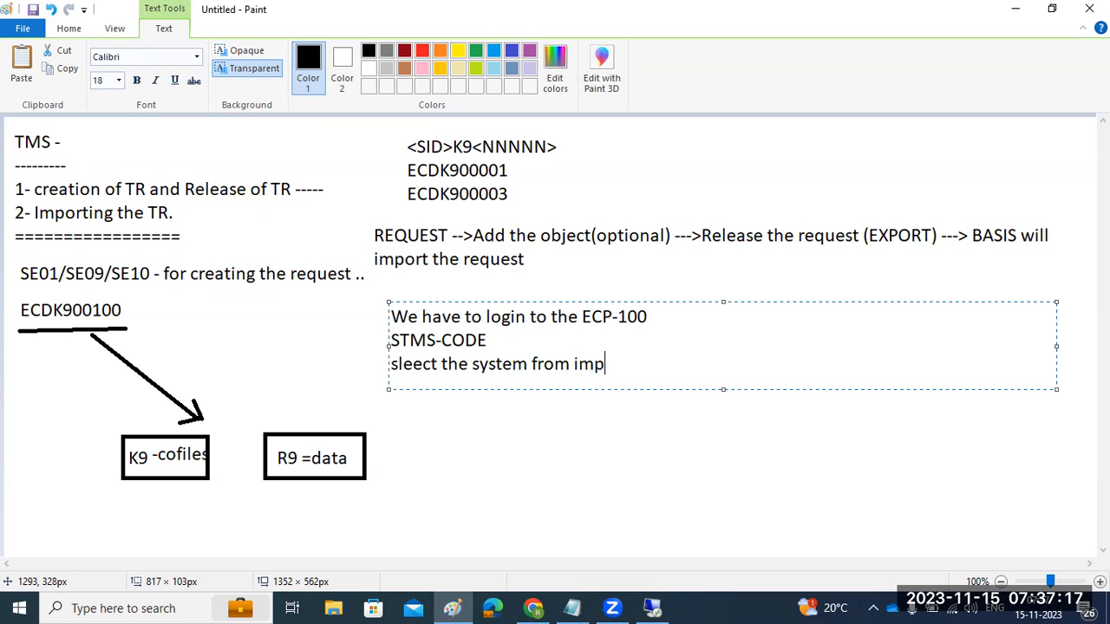
type("ort queue")
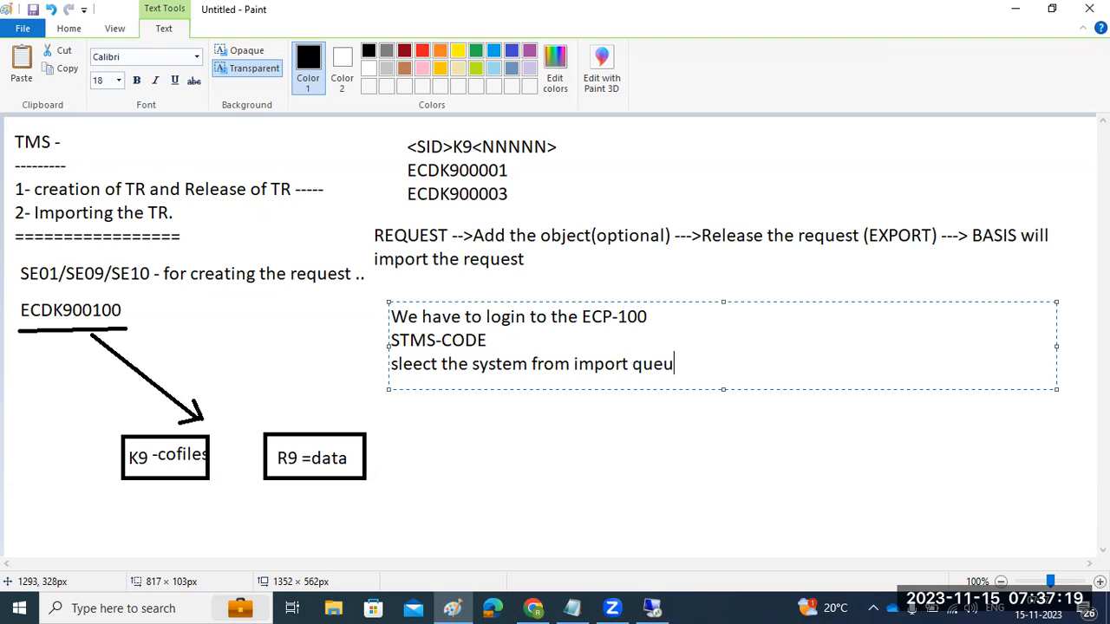
left_click(650, 603)
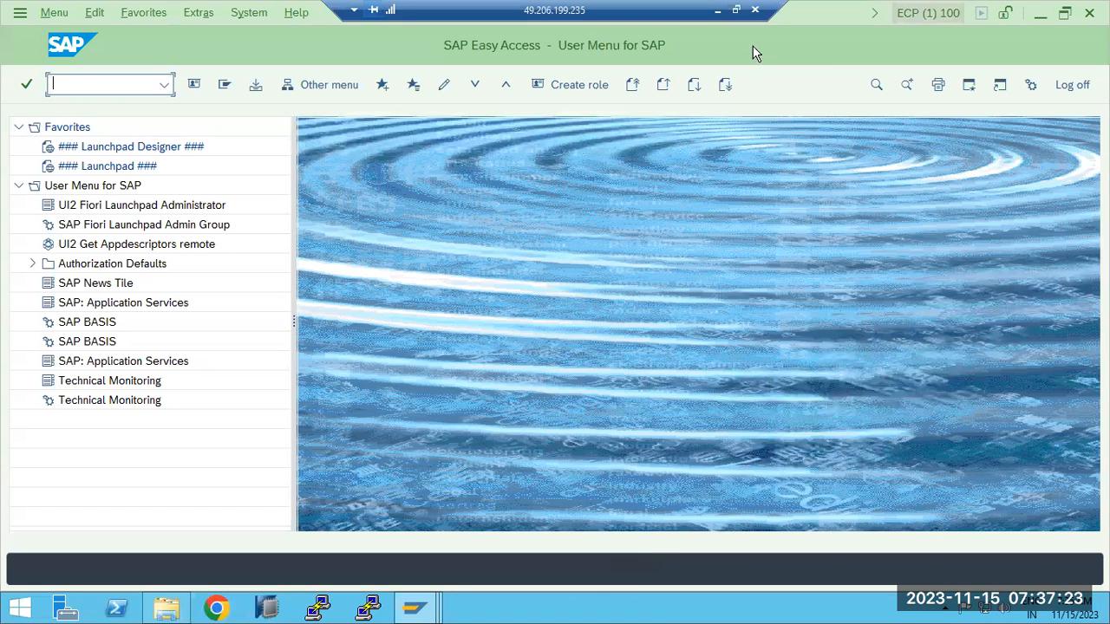
- Run STMS and open the import queue for system ECP
type("st")
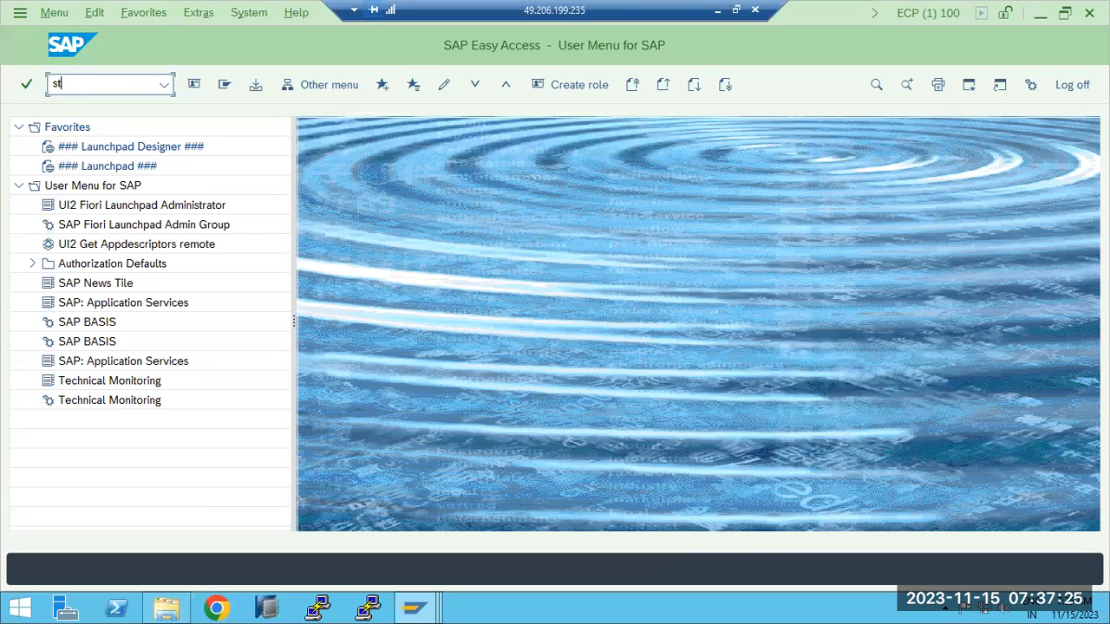
type("ms")
key("Return")
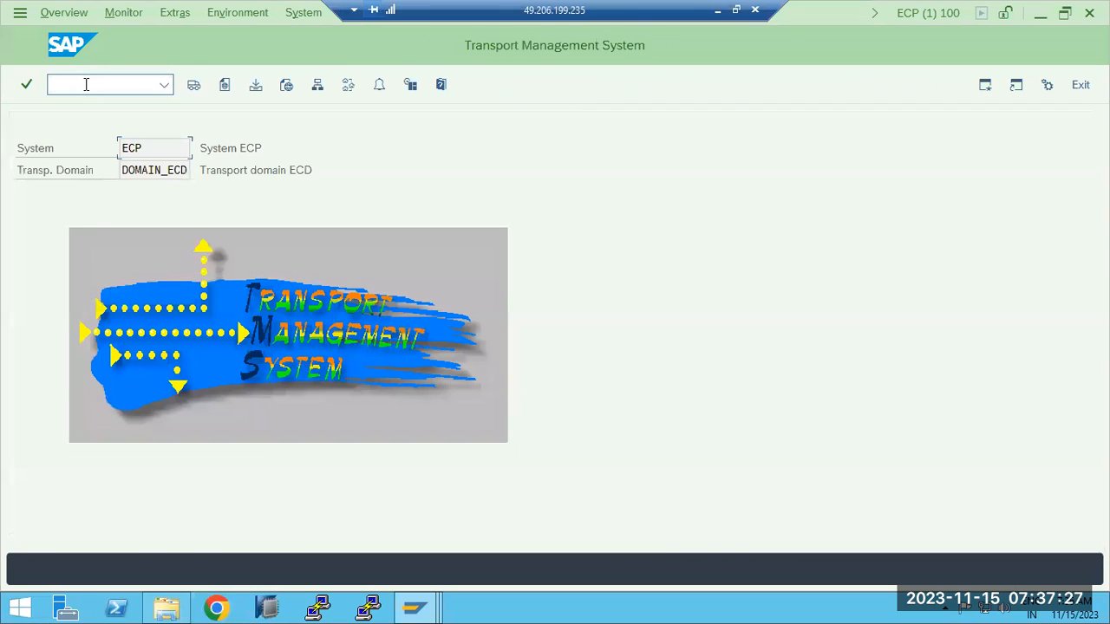
left_click(189, 87)
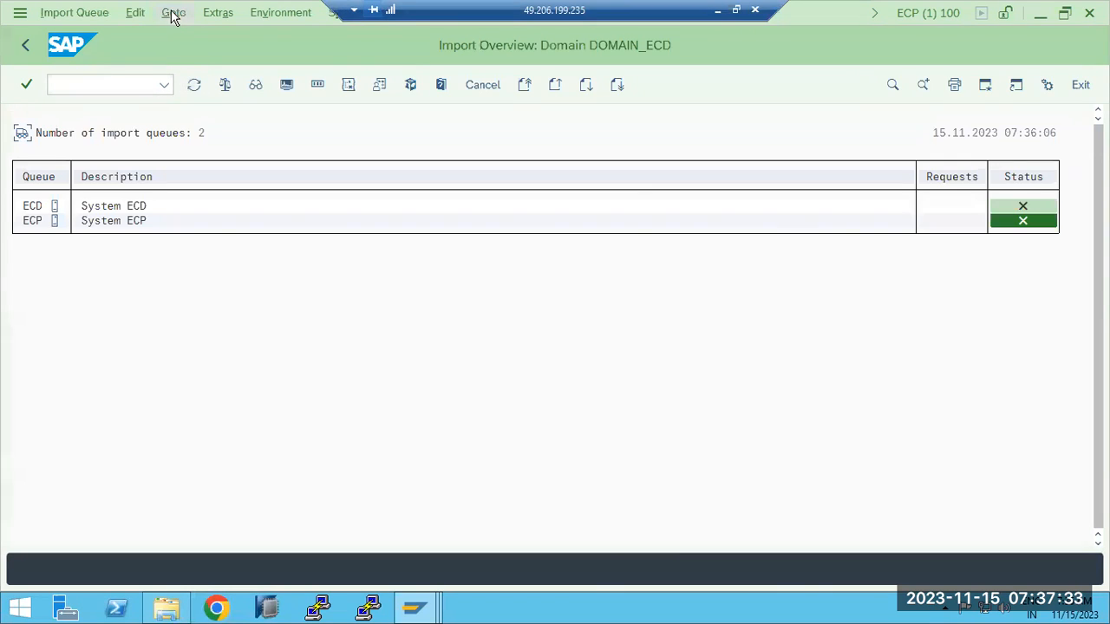
double_click(35, 222)
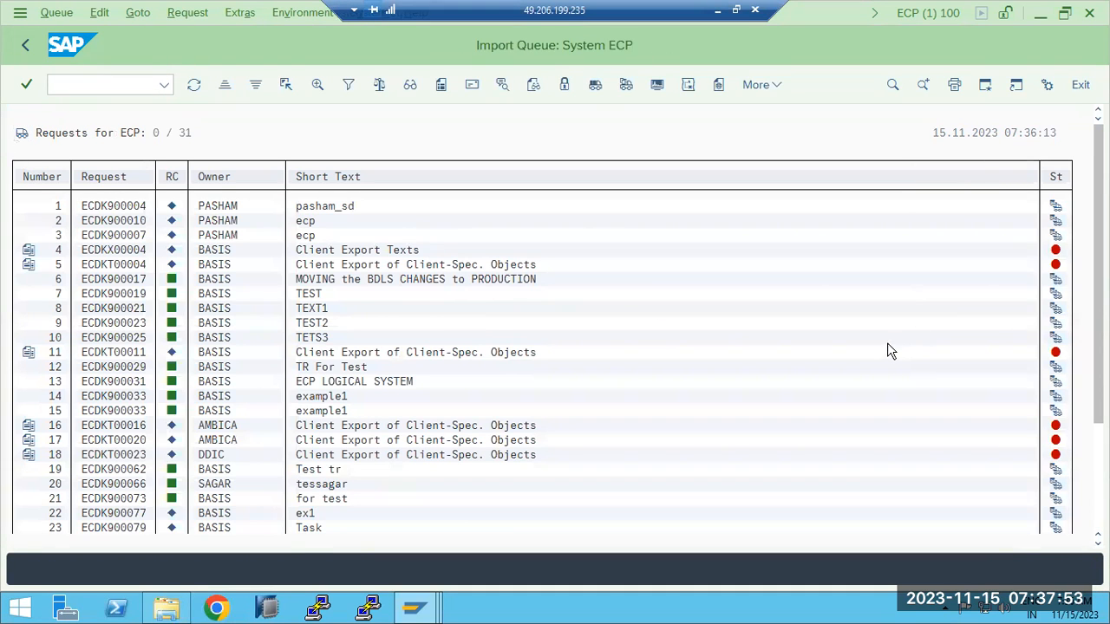
- Select request ECDK900100 at the bottom of the queue and try Import All Requests
scroll(887, 347, "down", 2)
scroll(840, 343, "down", 4)
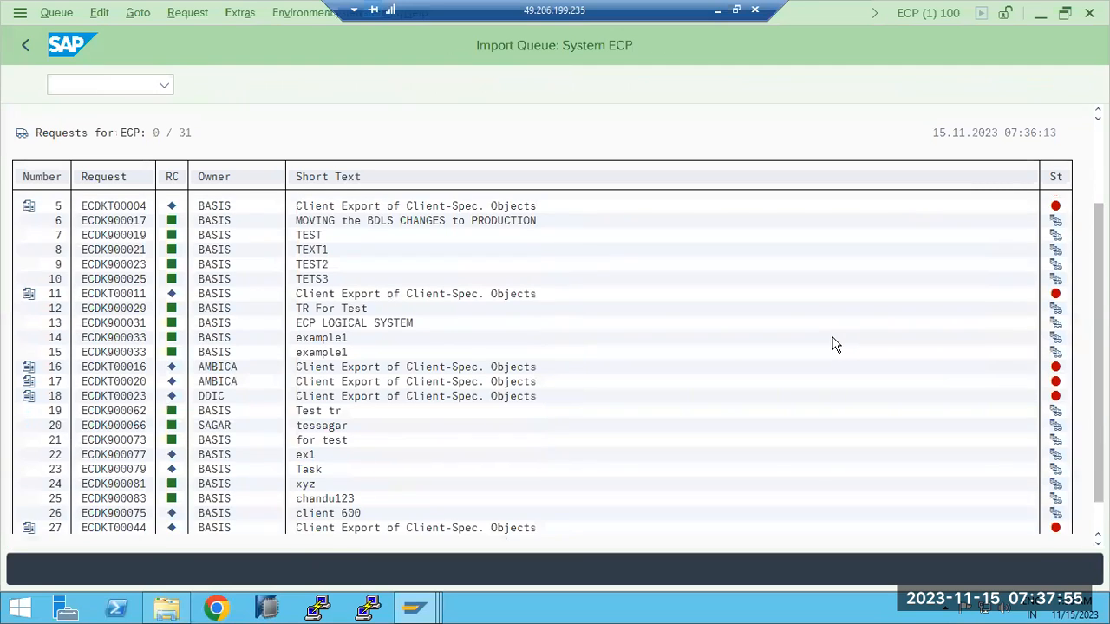
scroll(833, 346, "down", 3)
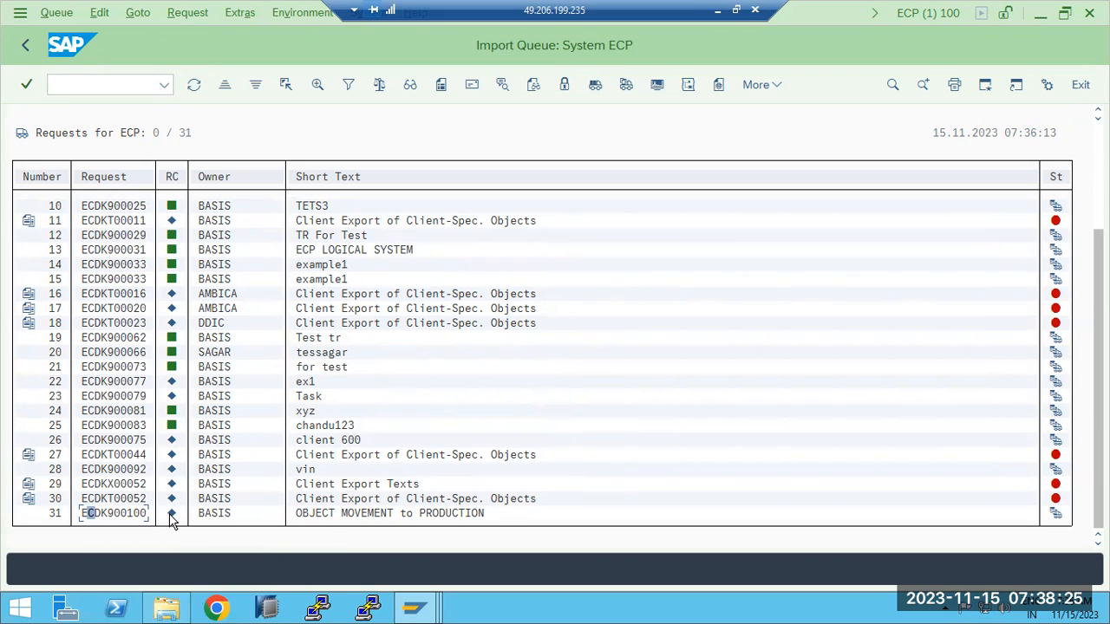
left_click(121, 514)
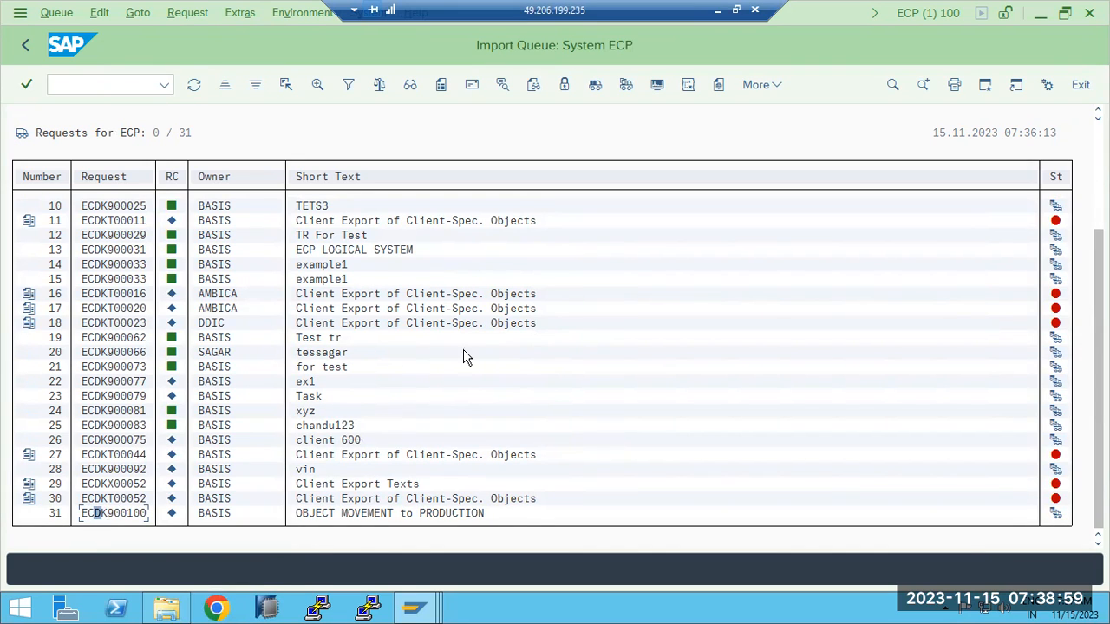
left_click(595, 86)
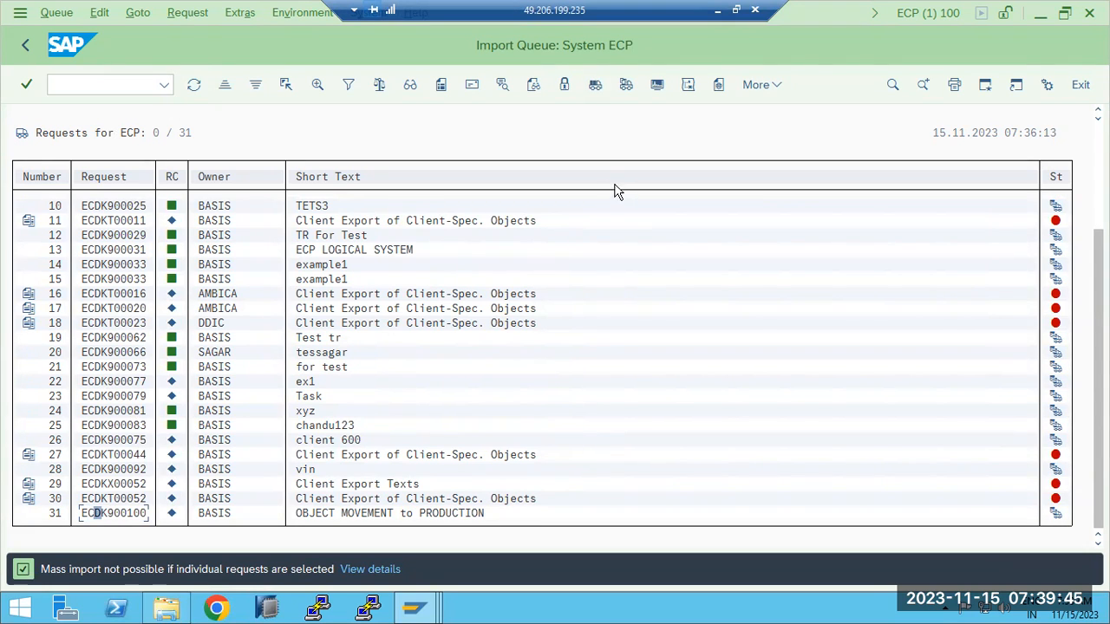
- Start importing ECDK900100 into target system ECP, client 100 (ECC PRODUCTION)
left_click(626, 87)
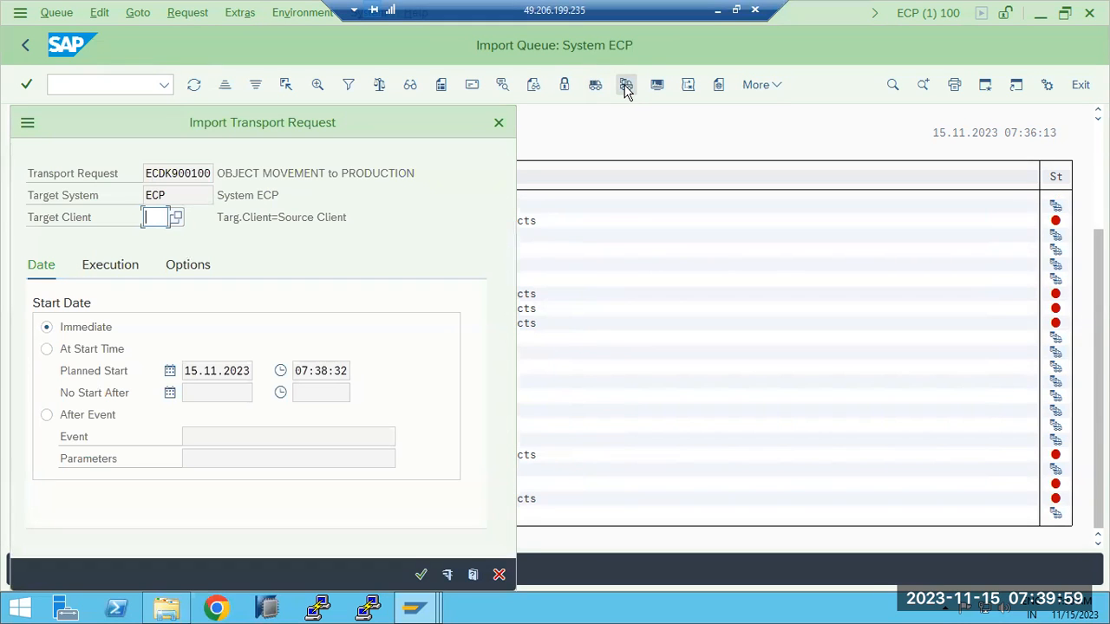
left_click_drag(325, 121, 446, 55)
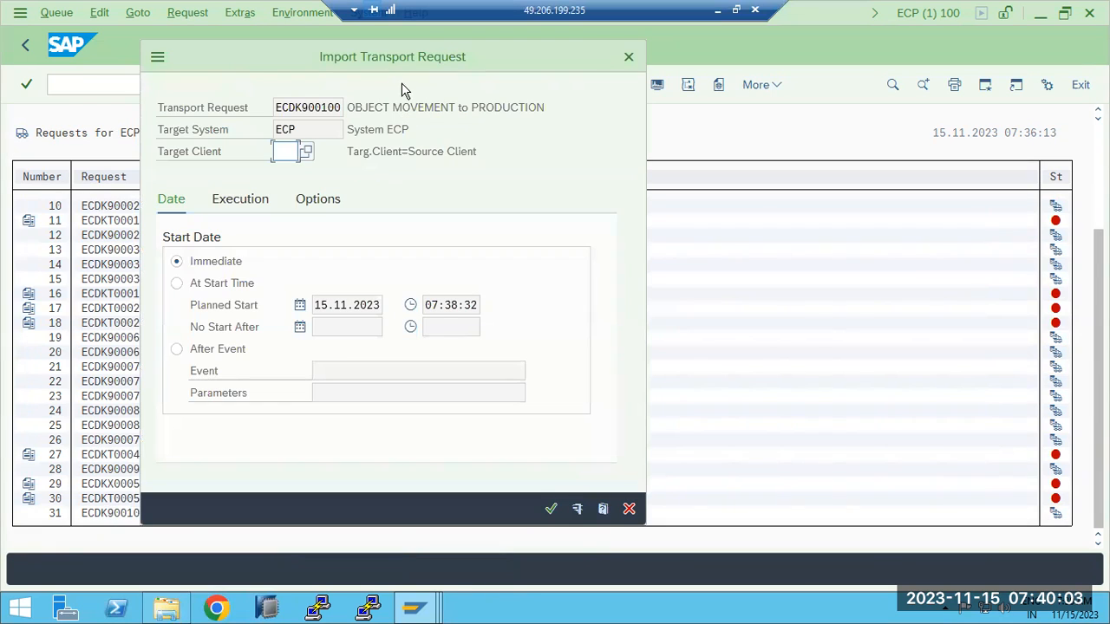
left_click(302, 128)
double_click(302, 128)
left_click(285, 149)
left_click(307, 152)
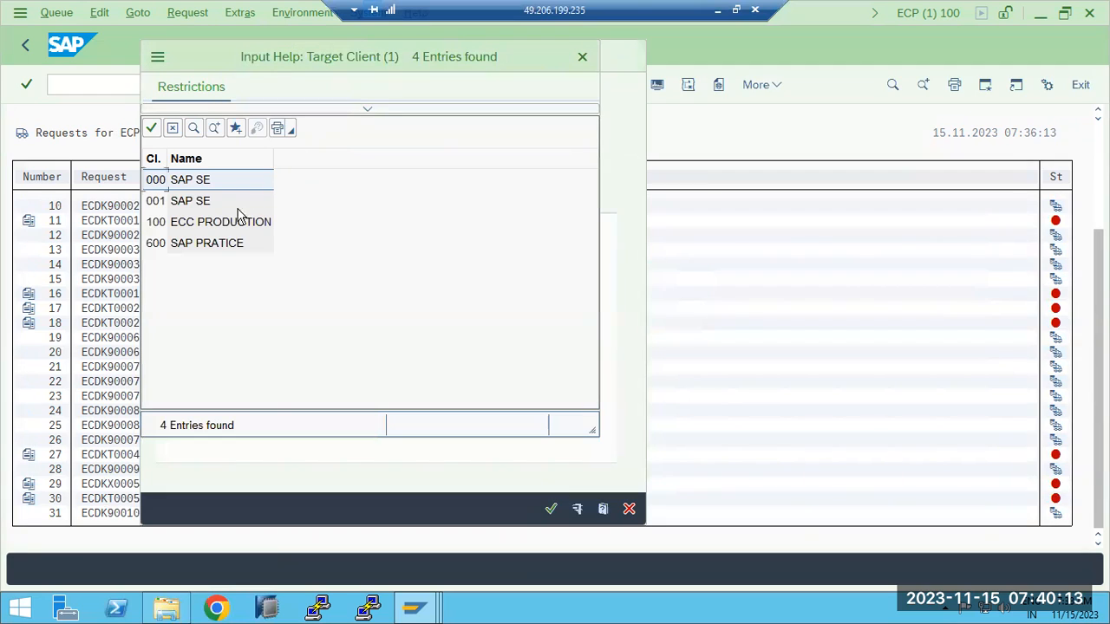
double_click(245, 222)
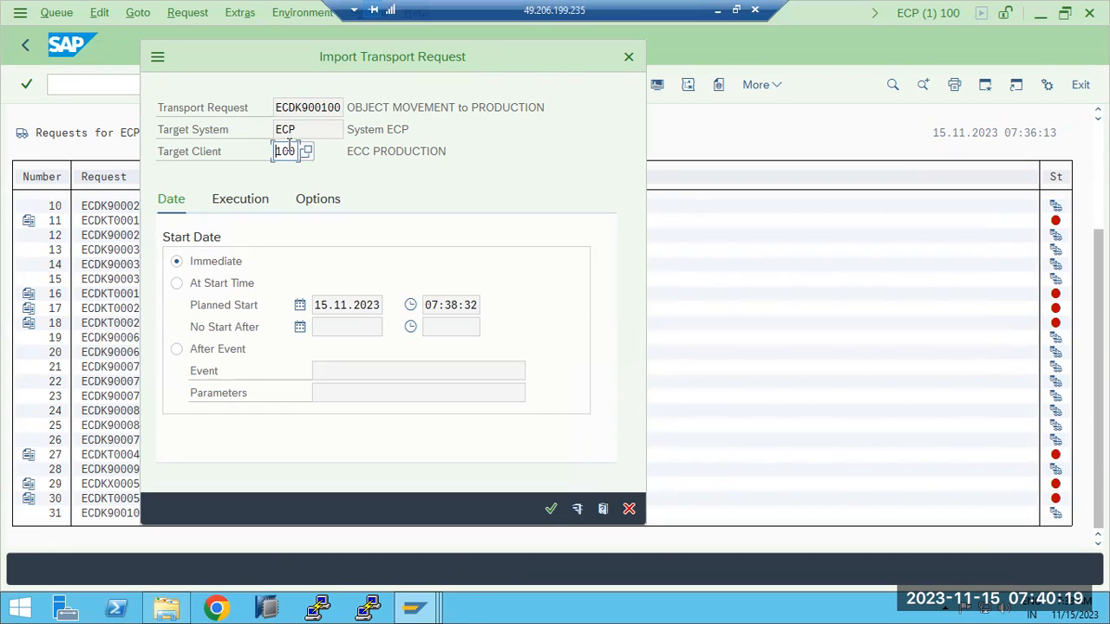
left_click_drag(277, 152, 286, 153)
- Try the planned and event start options, set Immediate start, and view execution options
left_click(224, 283)
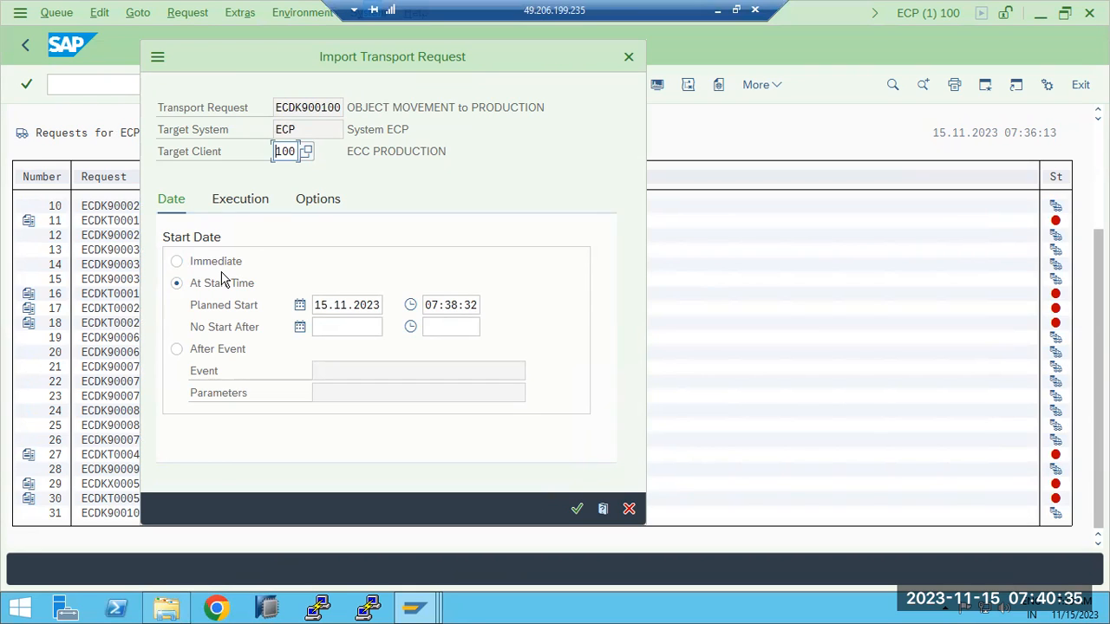
left_click(178, 350)
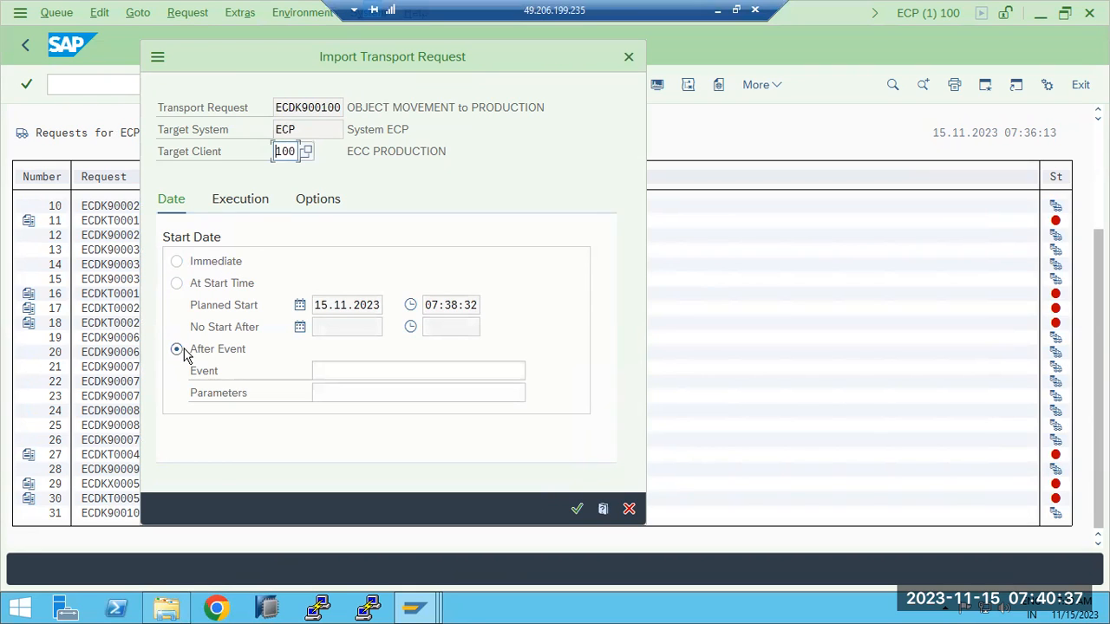
left_click(177, 263)
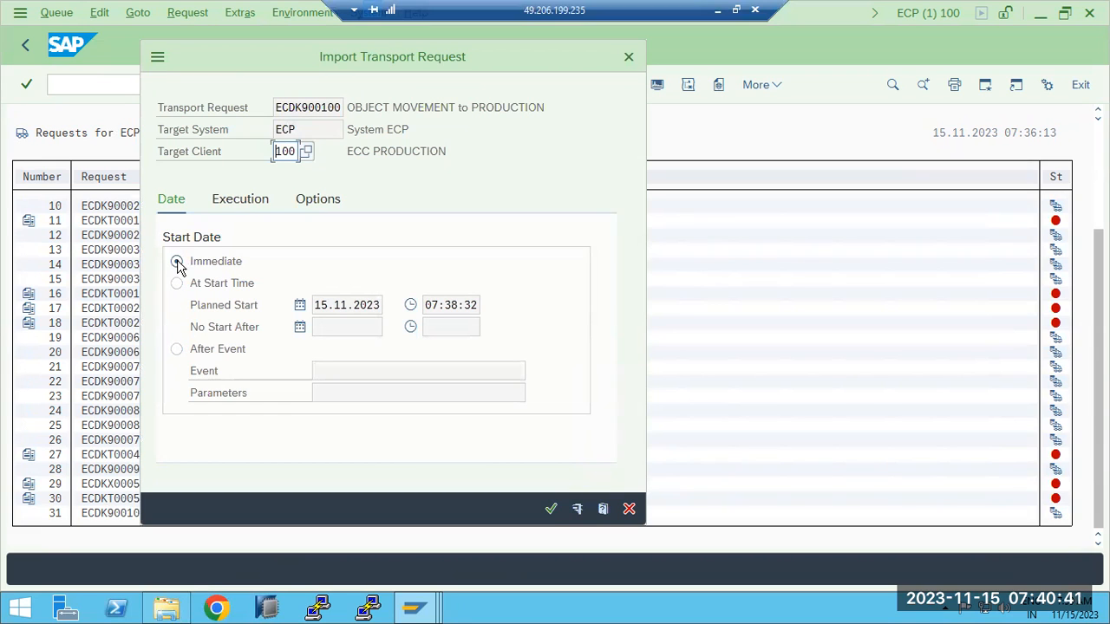
left_click(247, 201)
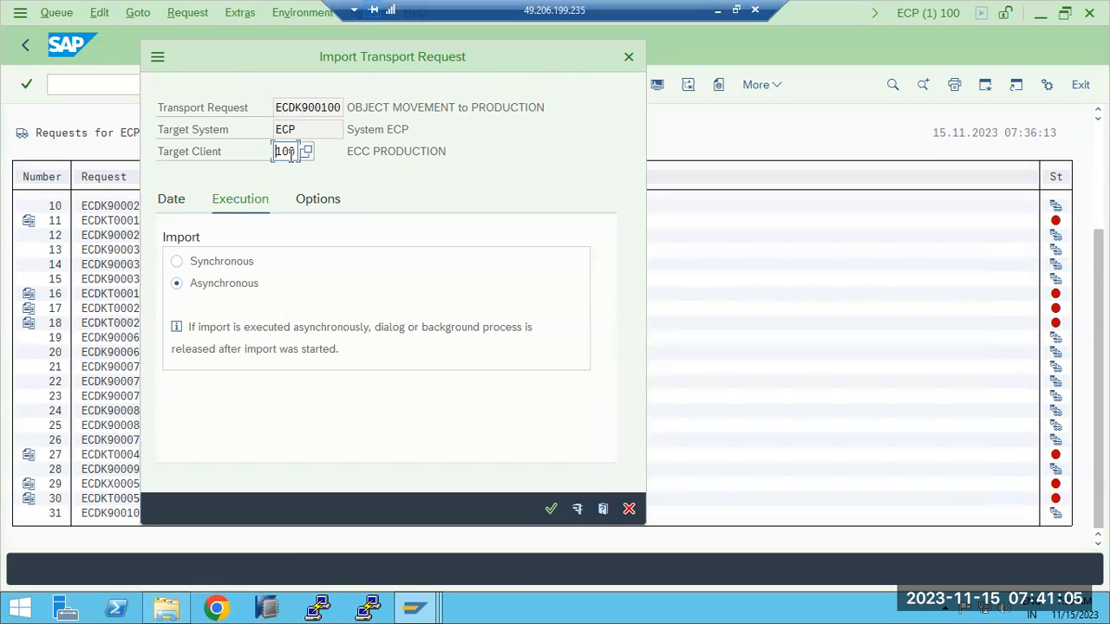
- Add the note 'RDDIMPDPD- job is responsible for import of TR.....BATCH procoess' in Paint
left_click(714, 17)
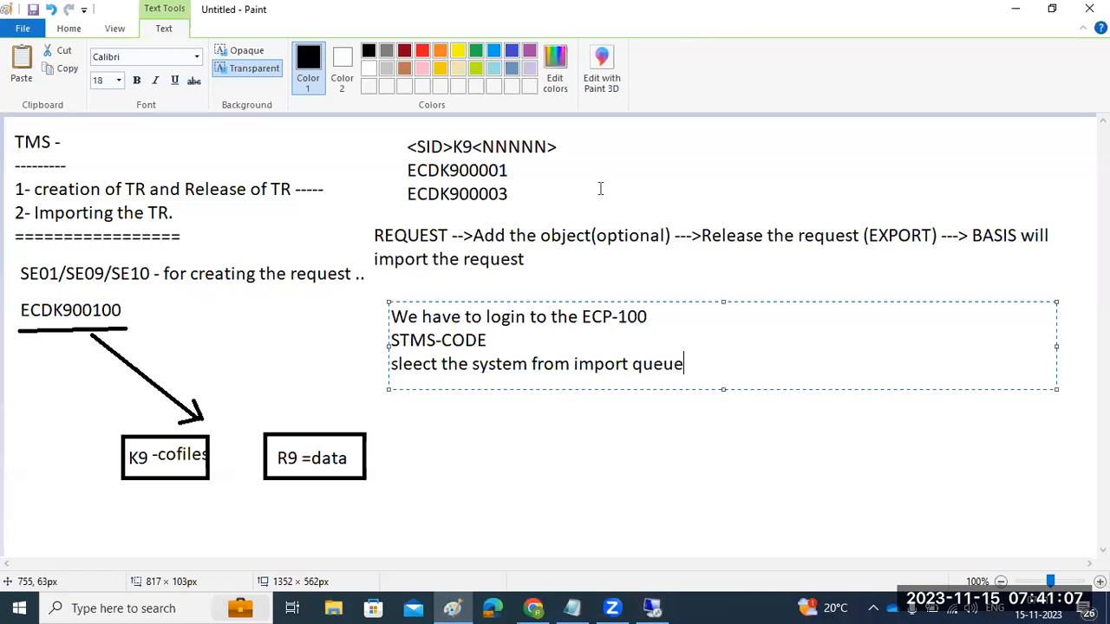
key("Return")
key("Return")
type("RDDIMPDPD-  job ")
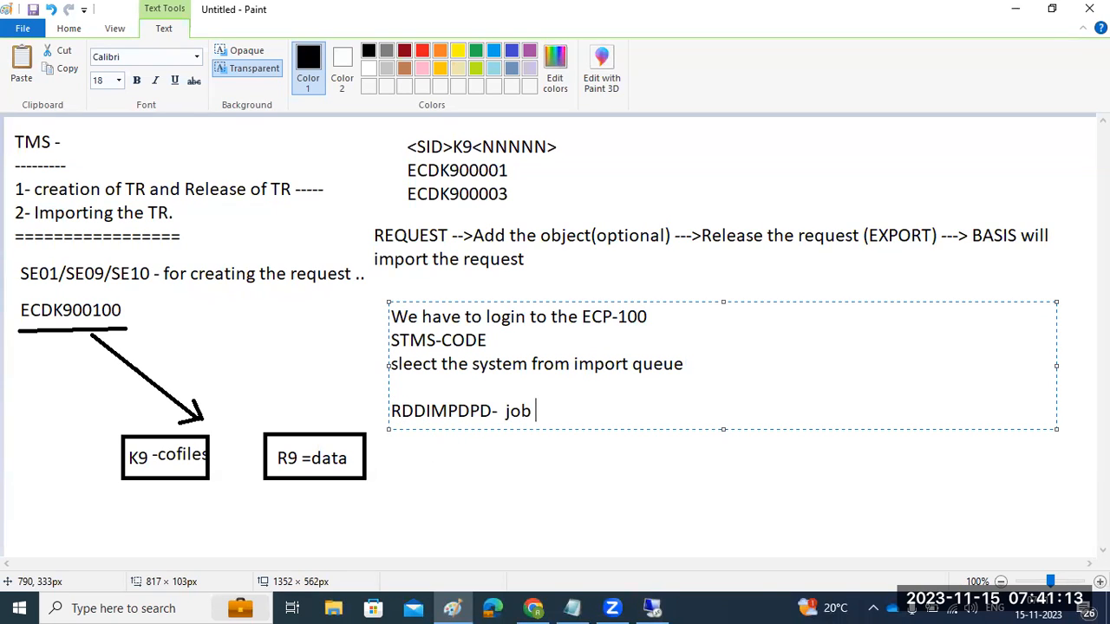
type("is responsible ")
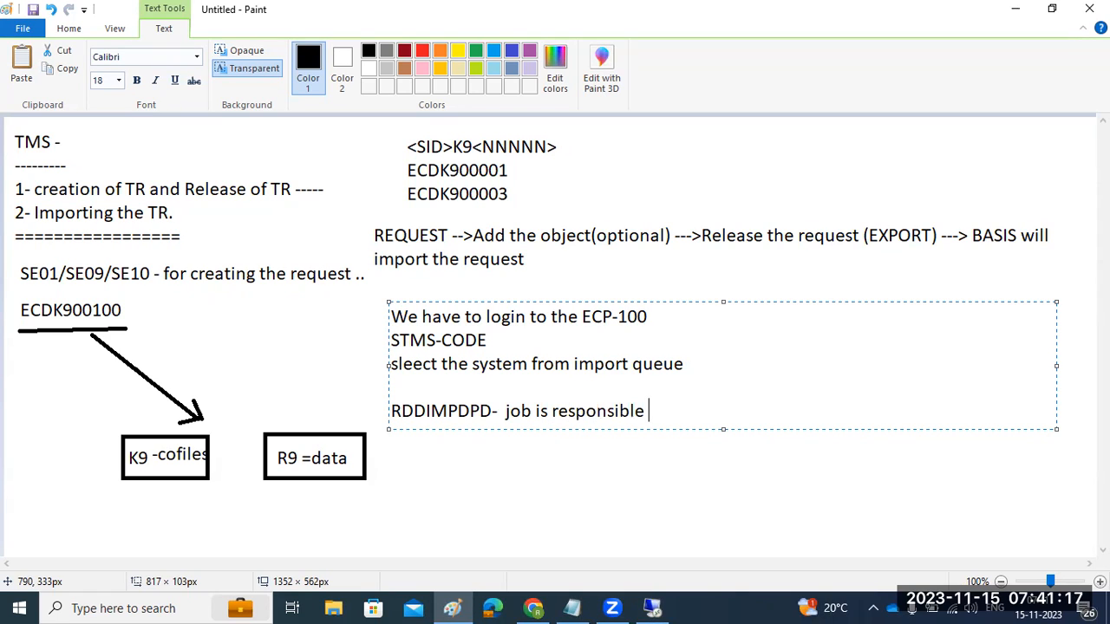
type("for import of ")
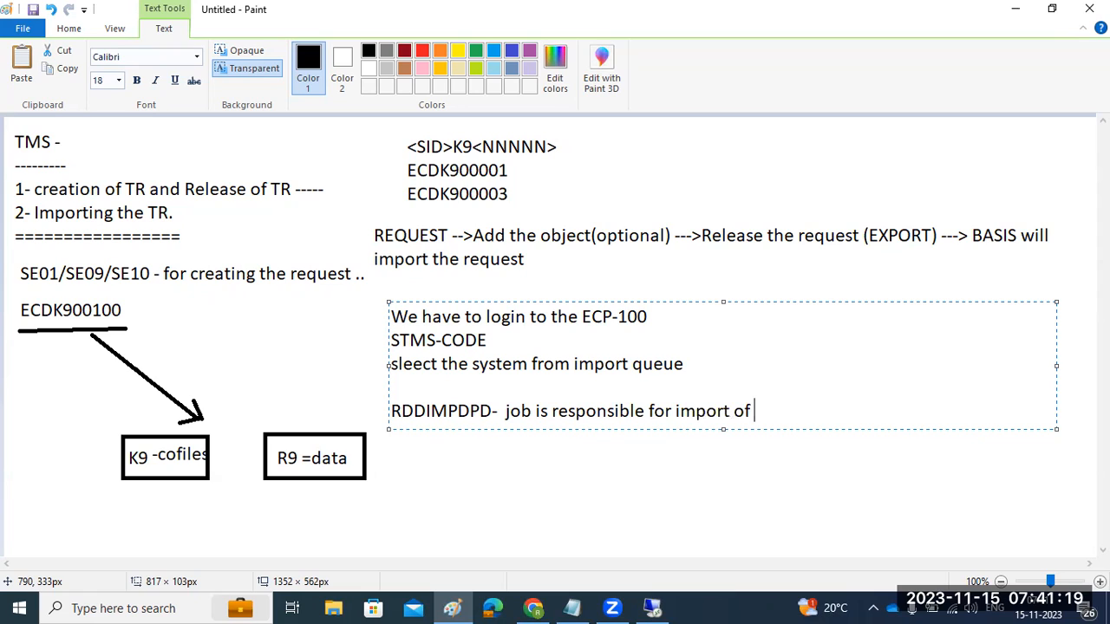
type("TR.....BATCH ")
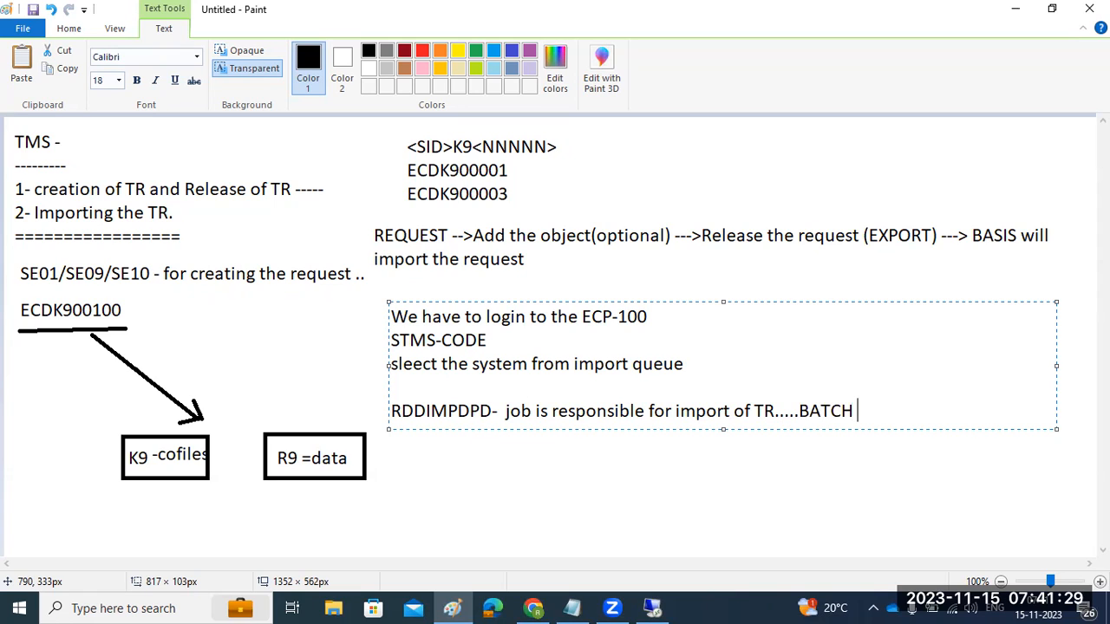
type("procoess")
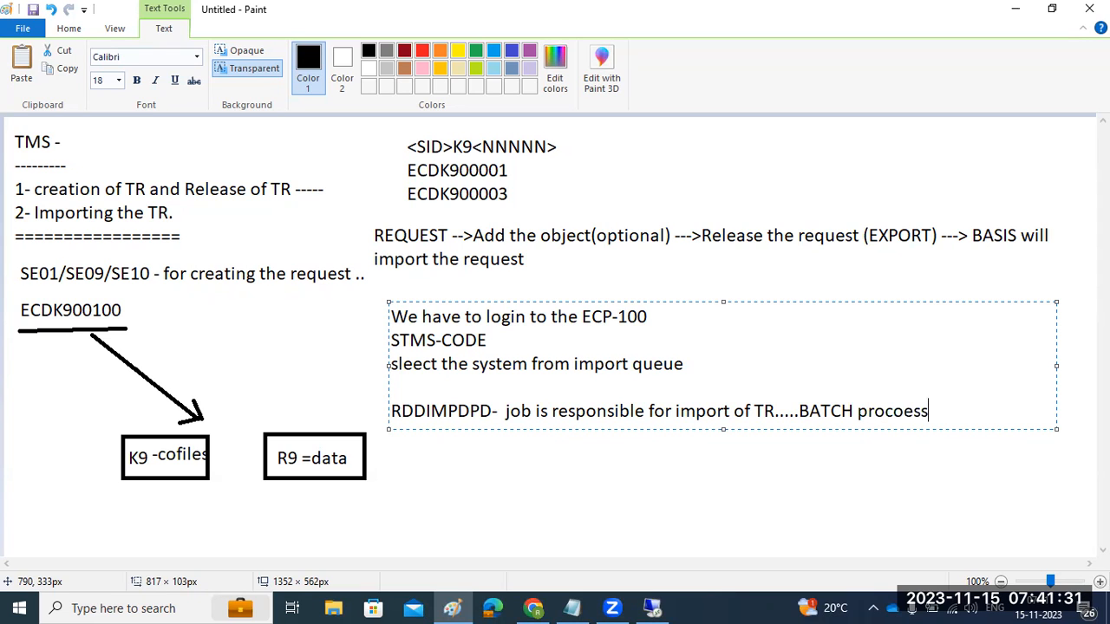
left_click(652, 608)
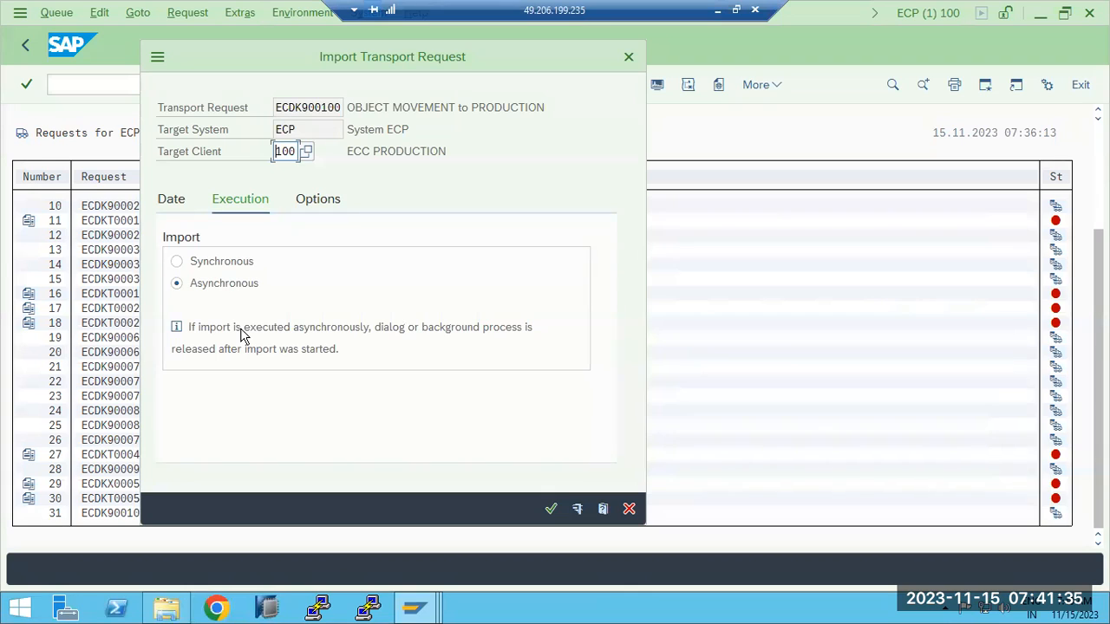
- Compare synchronous and asynchronous import execution, finally leaving it on Asynchronous
left_click(208, 284)
left_click_drag(209, 349, 338, 349)
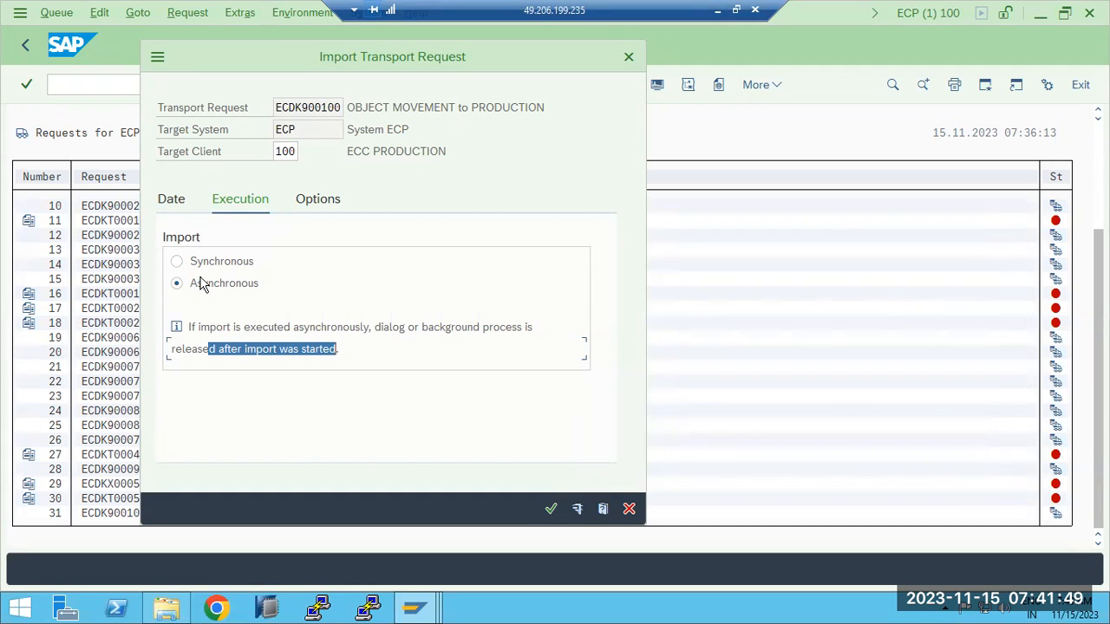
left_click(177, 264)
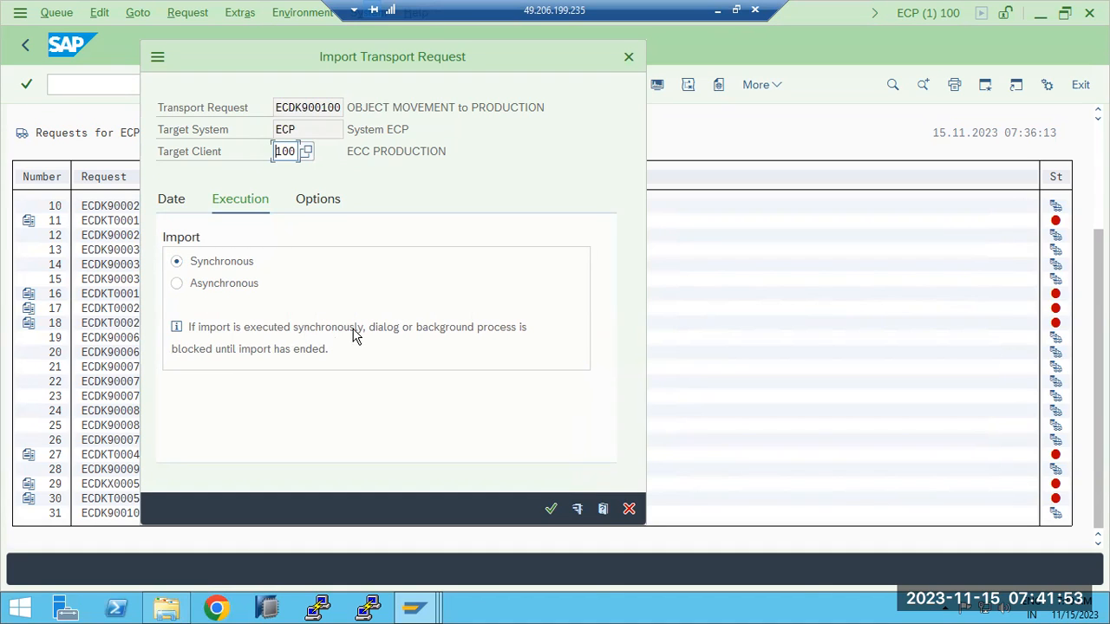
left_click(424, 332)
left_click_drag(221, 353, 327, 350)
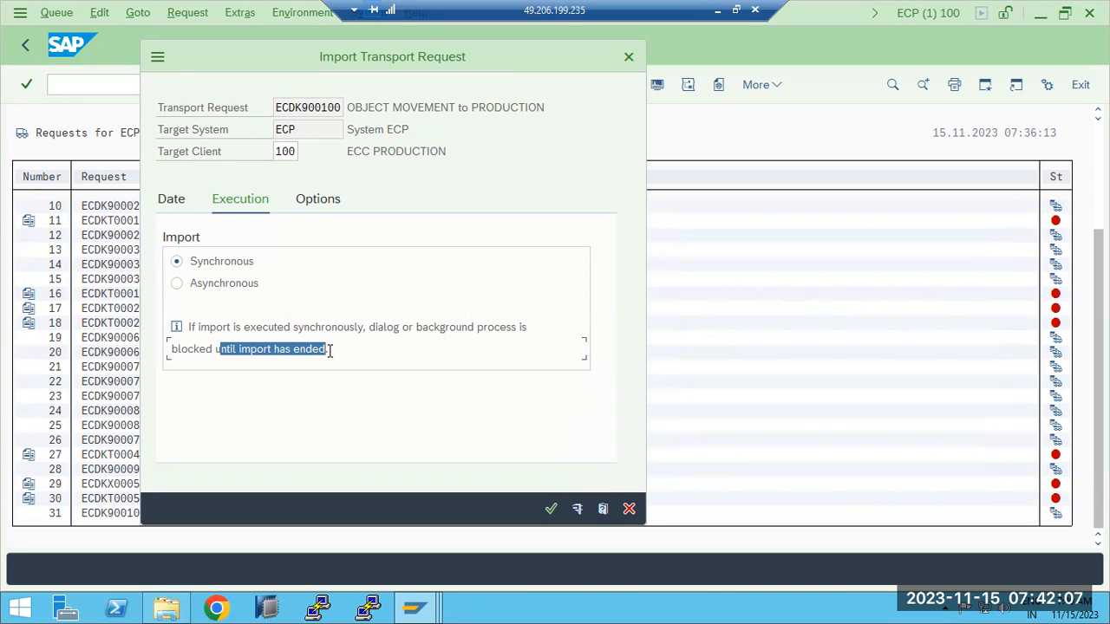
left_click(209, 288)
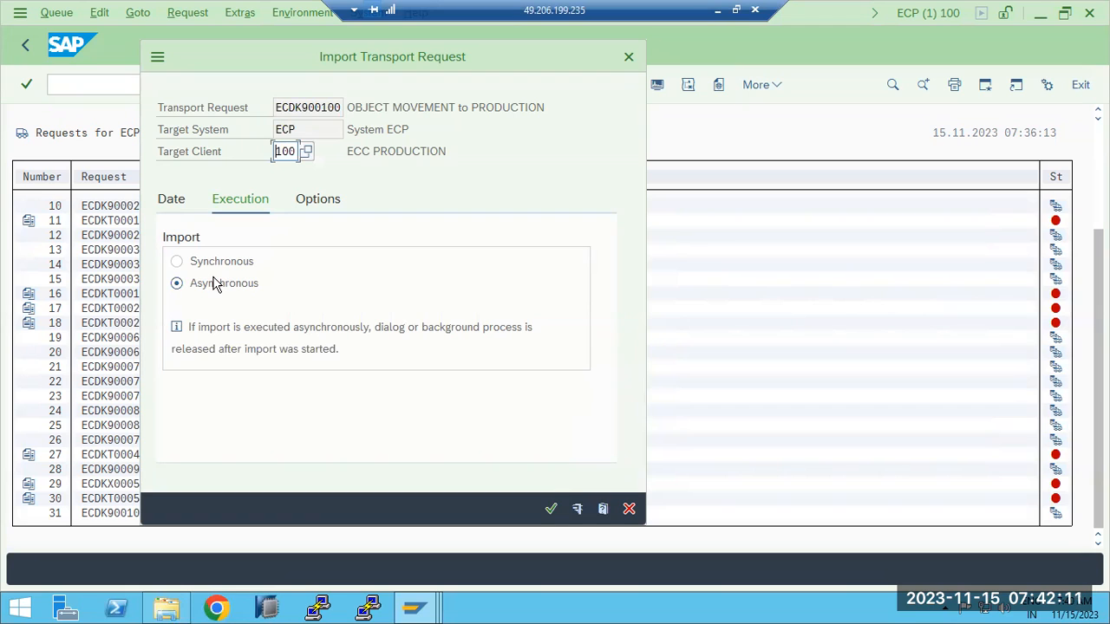
- Review the import dialog's date, execution and options settings, keeping the leave-in-queue option unchanged
left_click(318, 202)
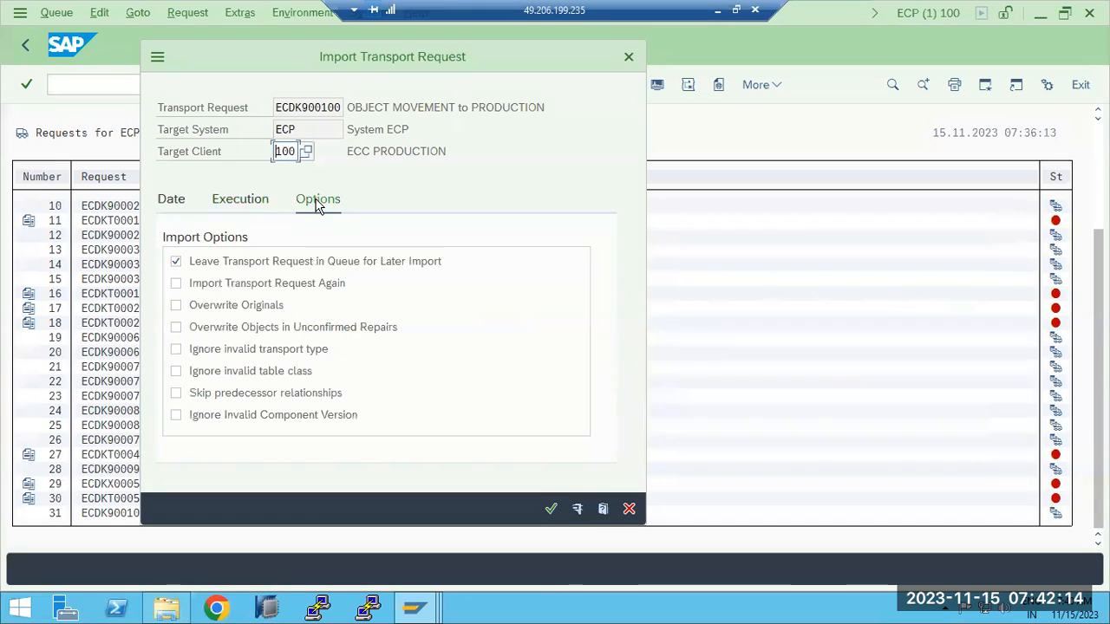
left_click(196, 202)
left_click(234, 201)
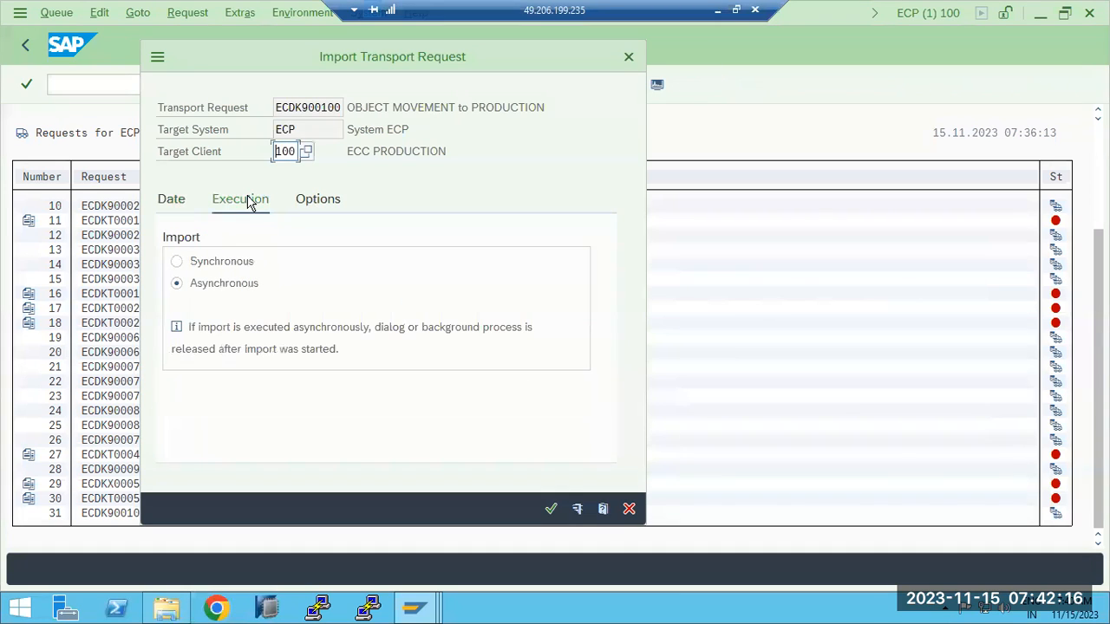
left_click(319, 202)
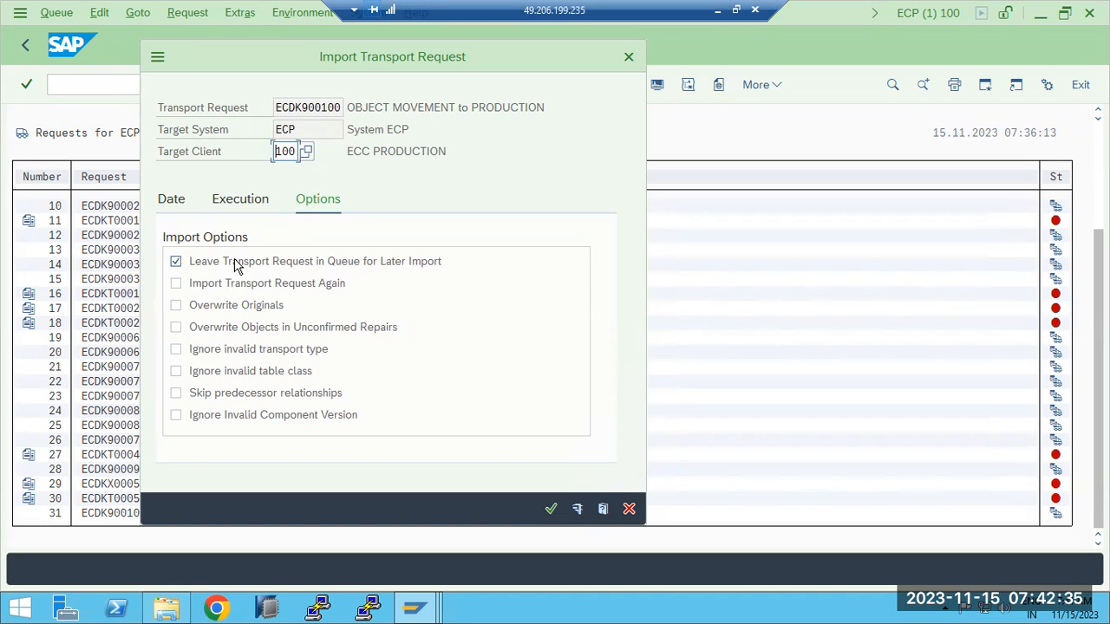
left_click(176, 262)
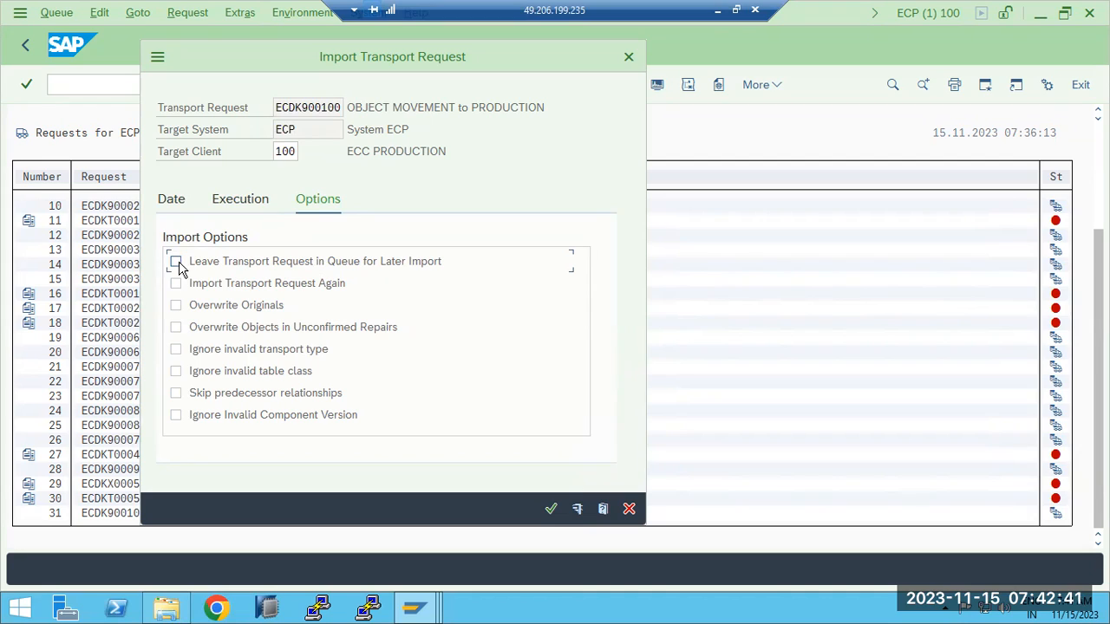
left_click(178, 263)
- Enable Overwrite Originals, Unconfirmed Repairs, Ignore Invalid Component Version and Import Again, then confirm
left_click(177, 306)
left_click(176, 416)
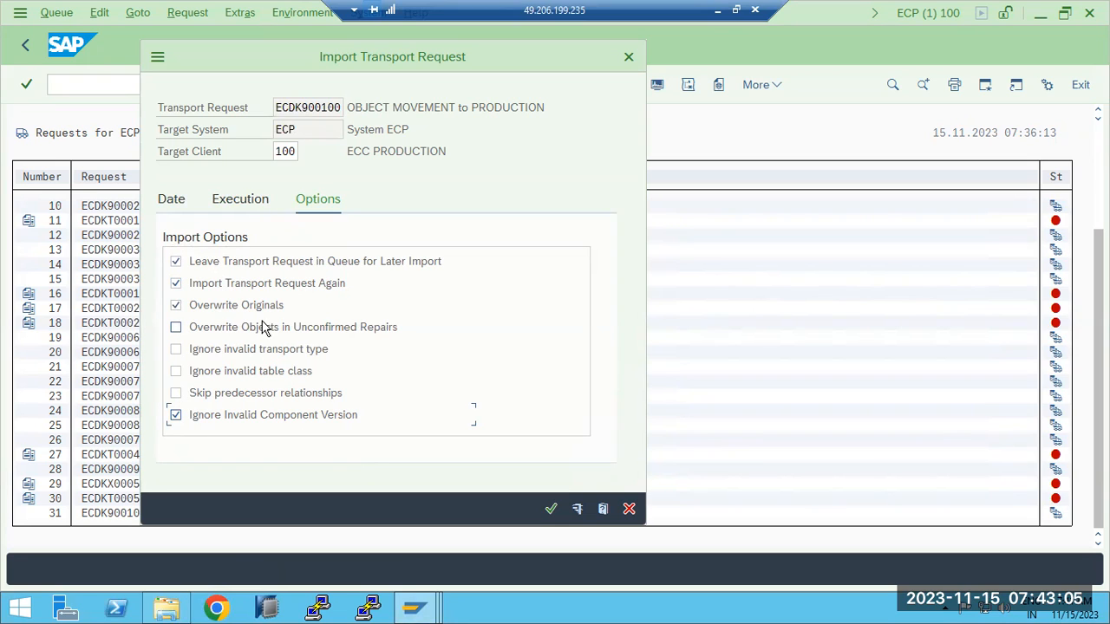
left_click(178, 326)
left_click(176, 415)
left_click(184, 284)
left_click(176, 283)
left_click(551, 510)
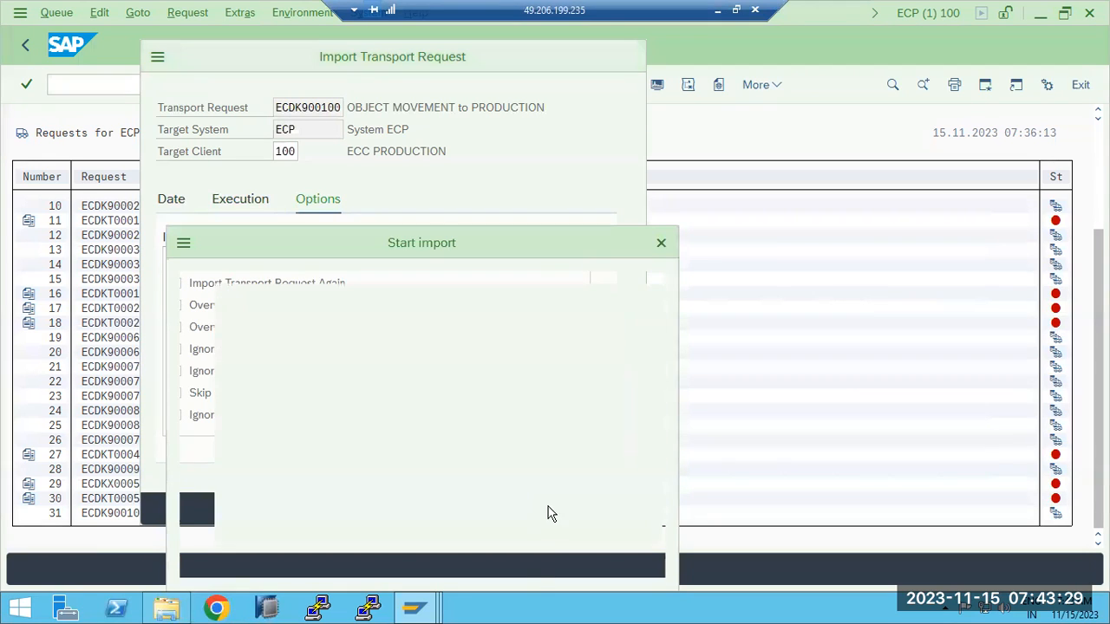
- Confirm the ECDK900100 import and refresh the queue until it shows return code 0
left_click(301, 562)
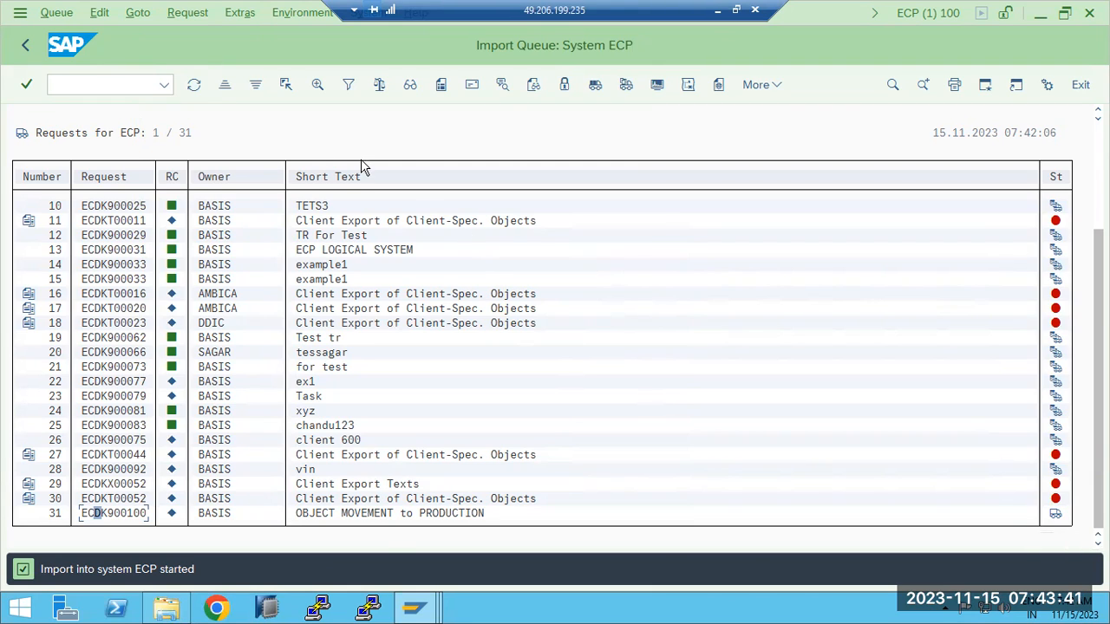
left_click(194, 85)
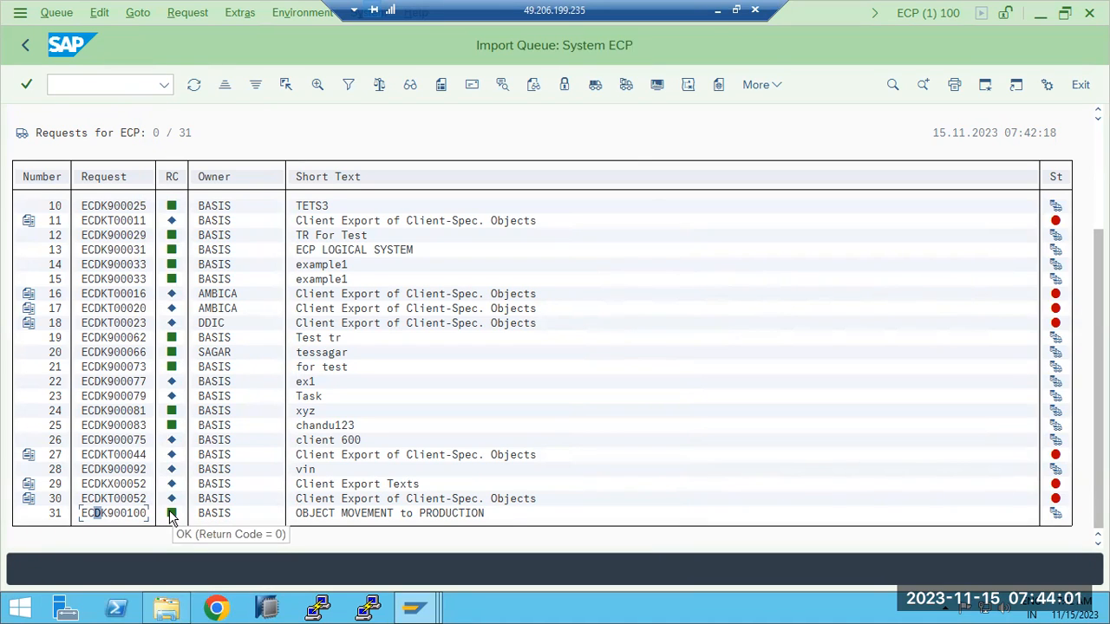
left_click(717, 9)
- Add a text box under the RDDIMPDPD line listing codes 0, 4, 8, 12, with 0 'successfully imported'
left_click_drag(415, 439, 647, 548)
type("0")
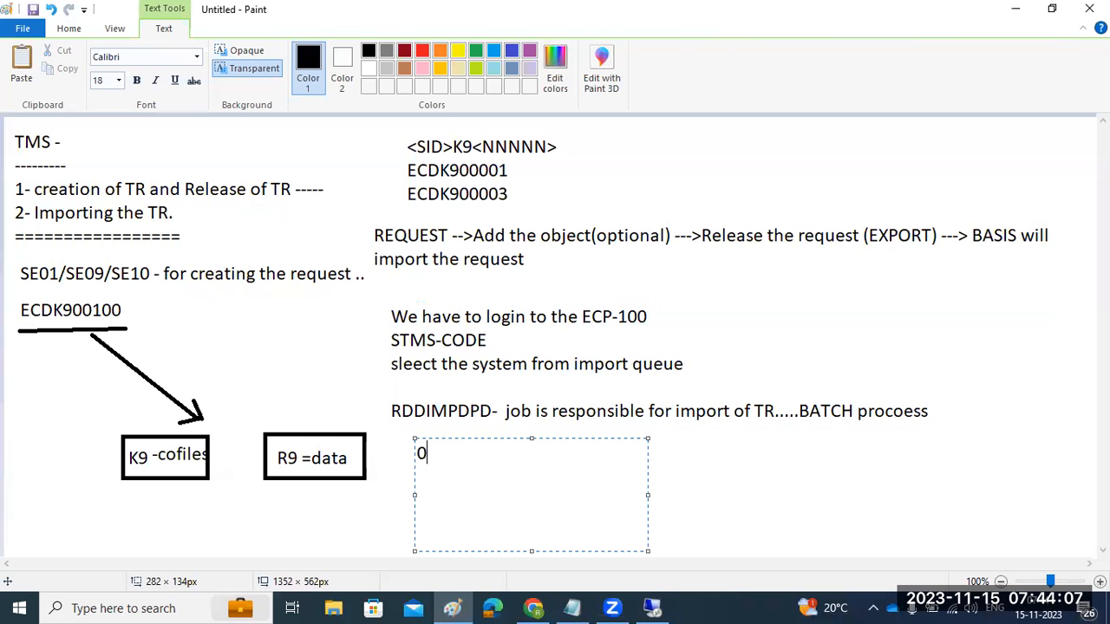
key("Return")
type("4")
key("Return")
type("8")
key("Return")
type("12")
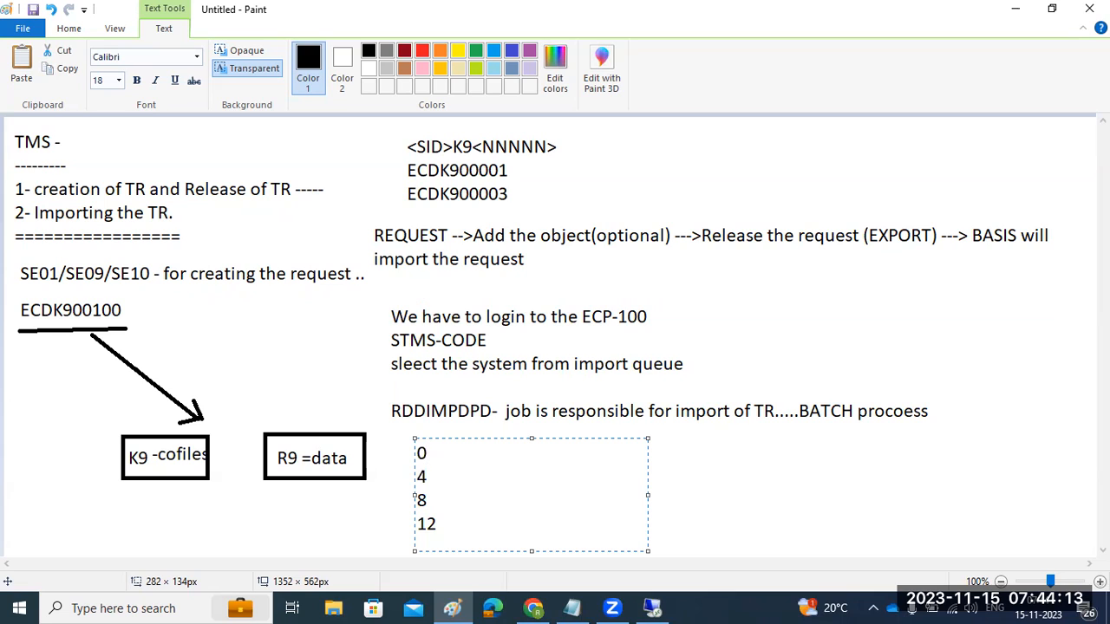
type("-")
type("im")
key("BackSpace")
key("BackSpace")
type("successfully im")
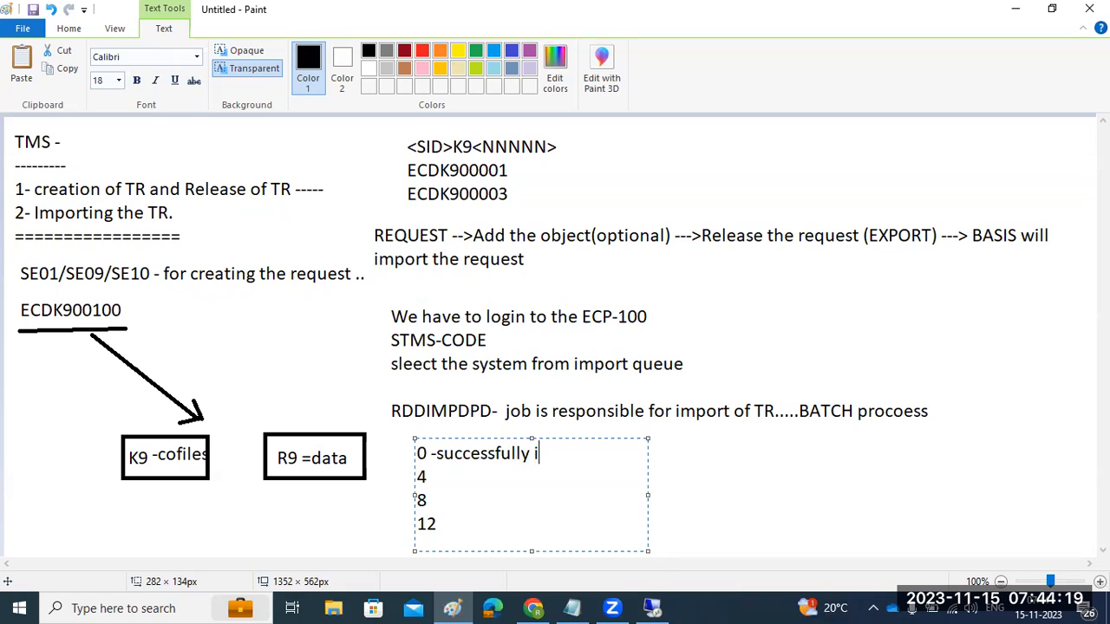
key("BackSpace")
key("BackSpace")
type("imported")
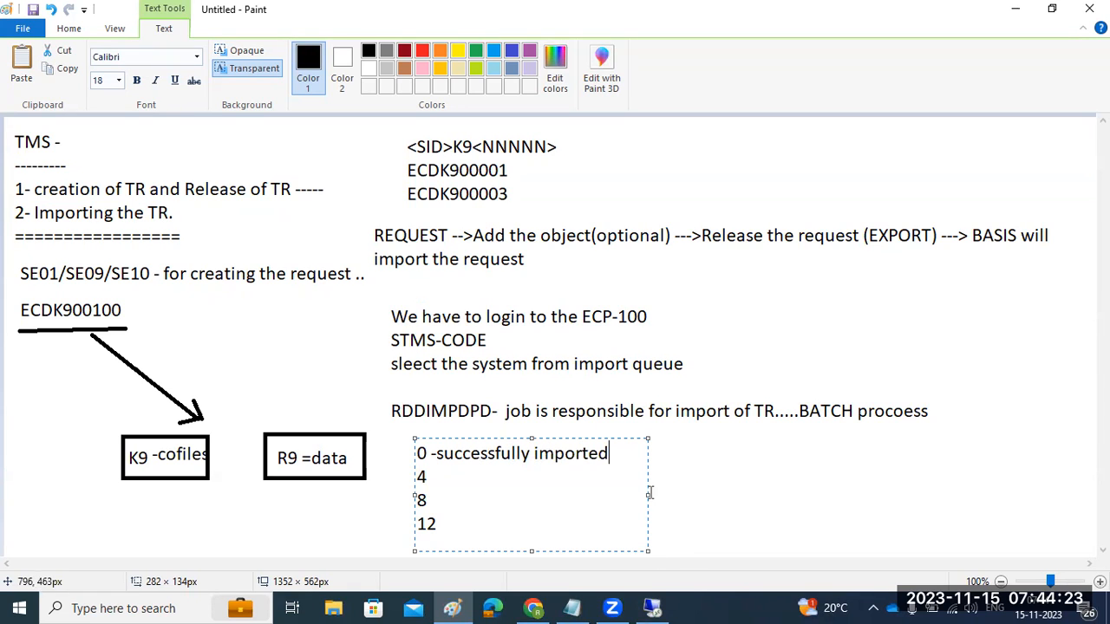
- Widen the box and explain 4 as warnings, 8 as object failures, 12 as system error for BASIS
left_click_drag(648, 495, 992, 496)
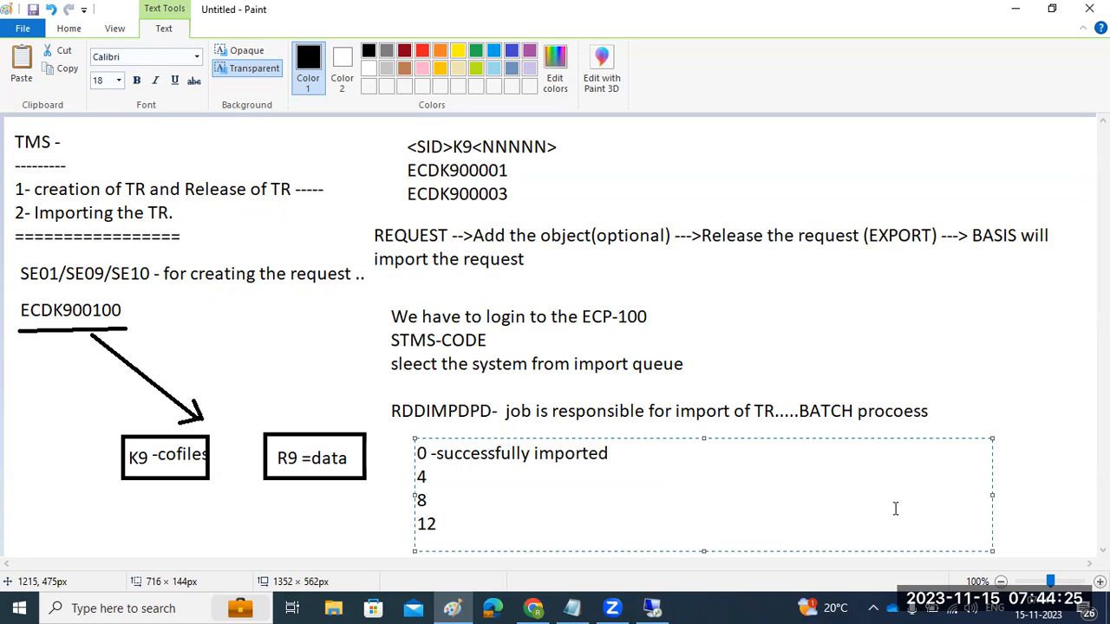
type("-suc importe")
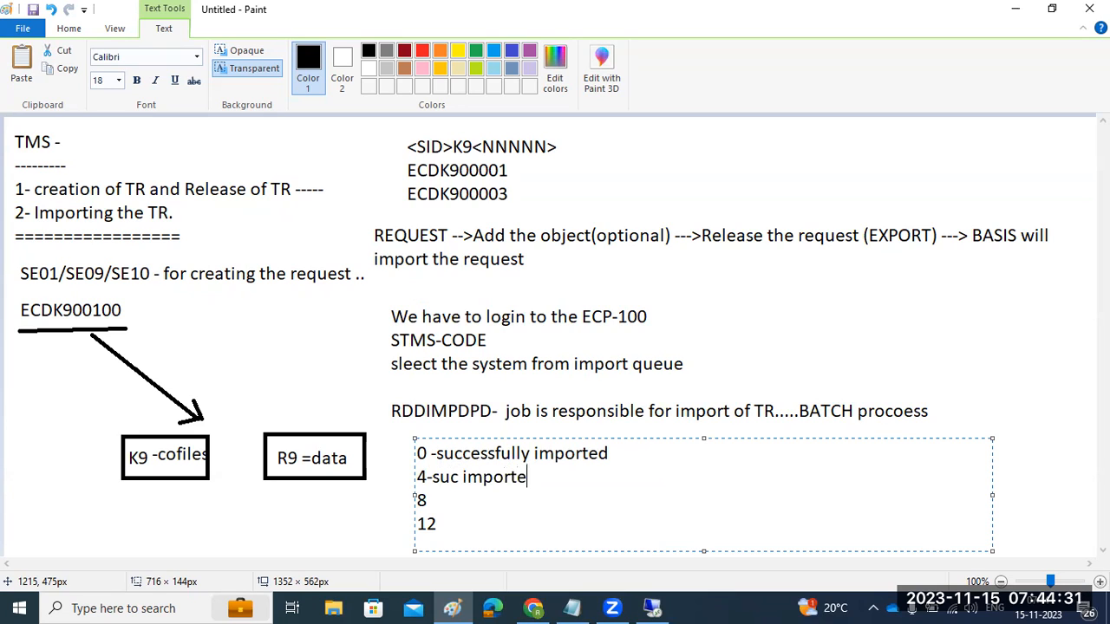
type("d with warnings 8 ")
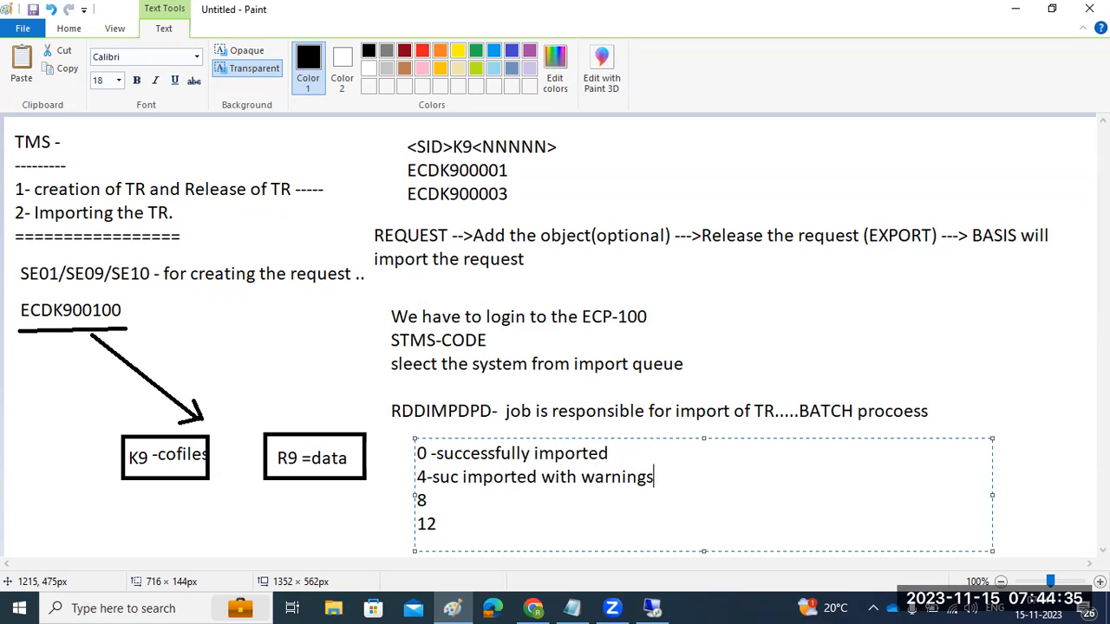
type("-One or more o")
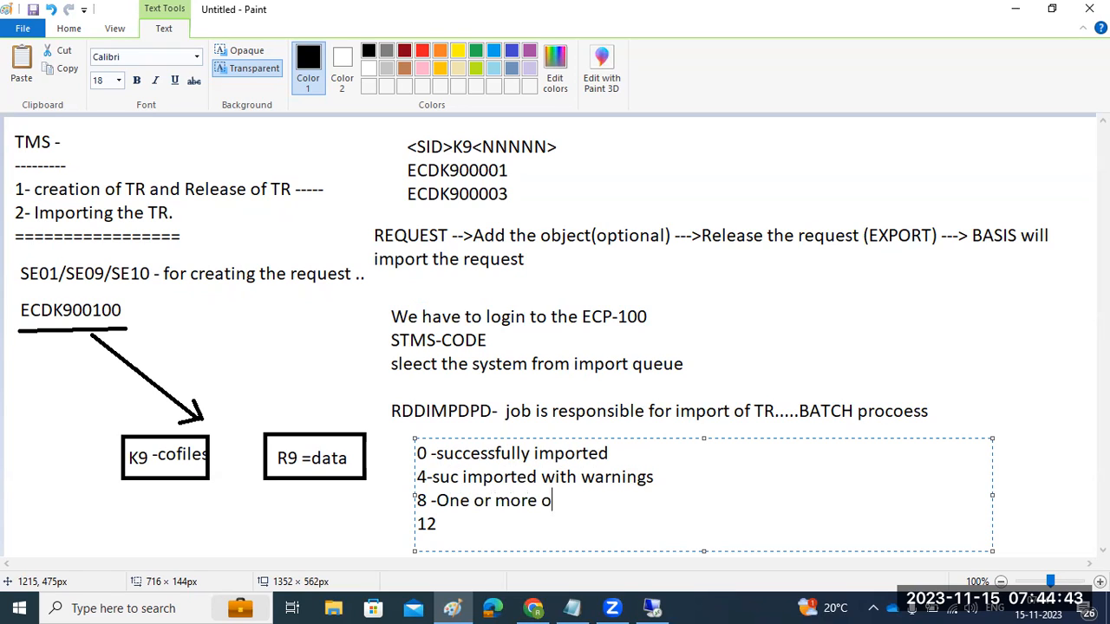
type("bject failed")
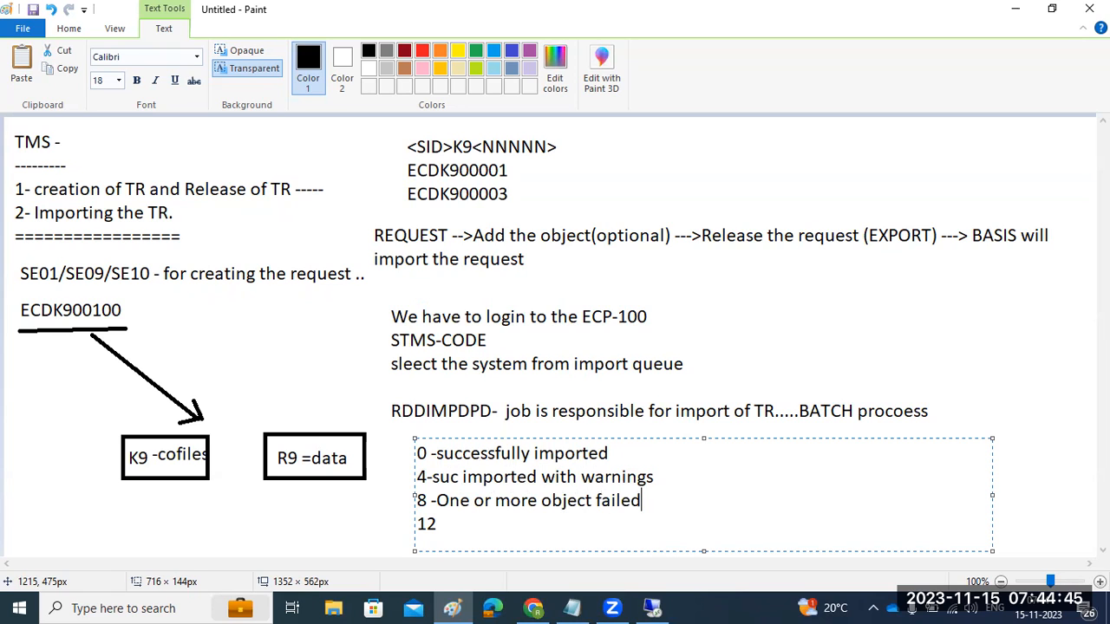
type(" due to -----------------")
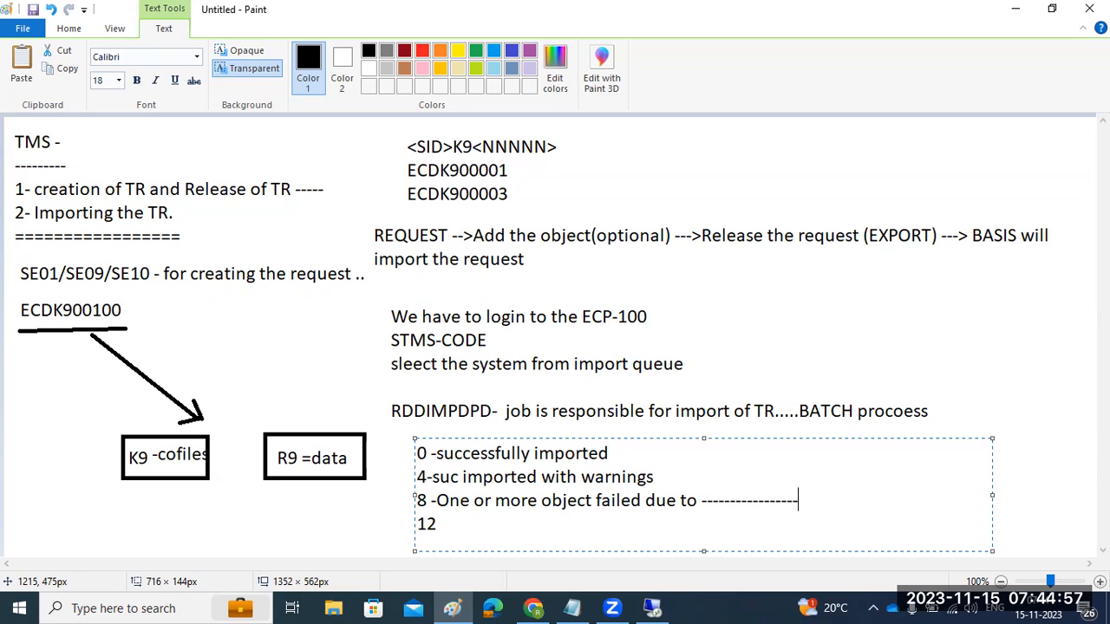
key("Down")
type("system")
type("e ")
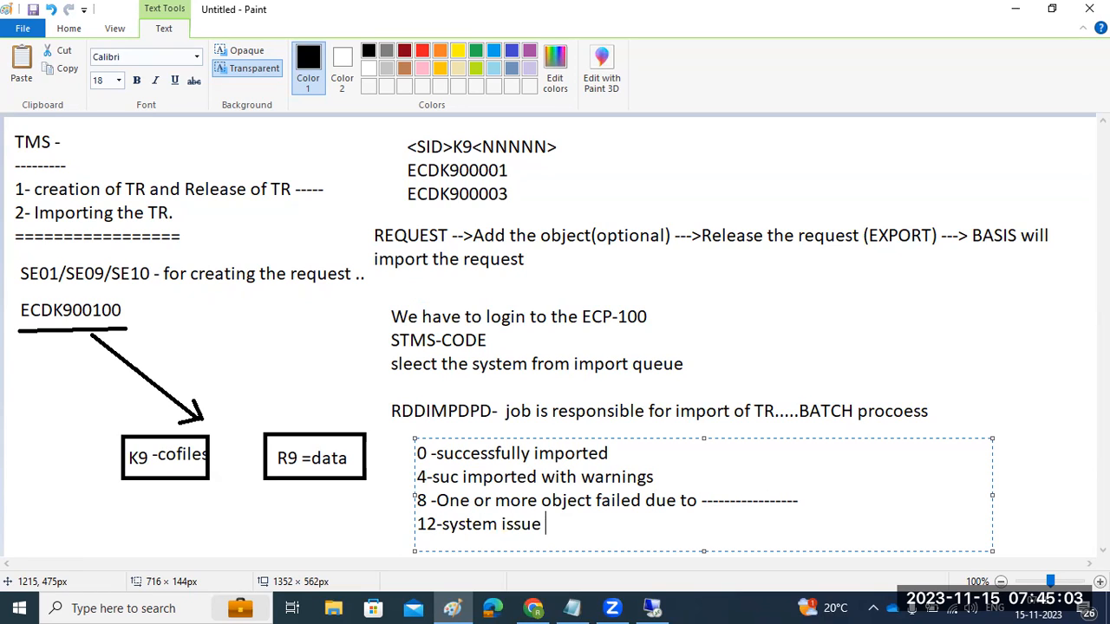
type("- then BASIS")
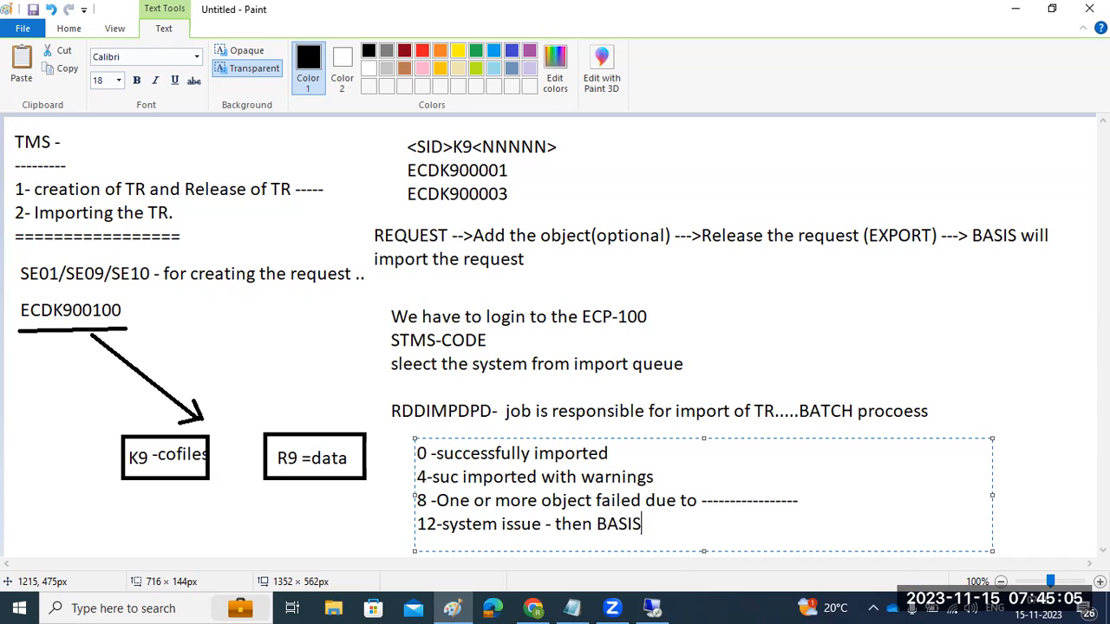
type(" will look")
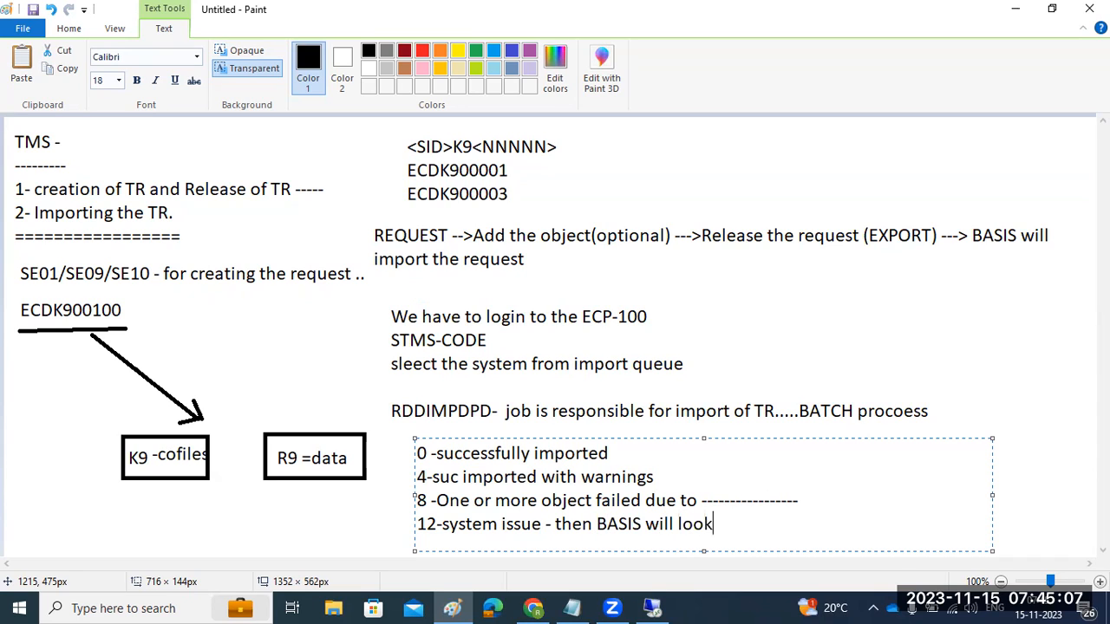
type(" into this")
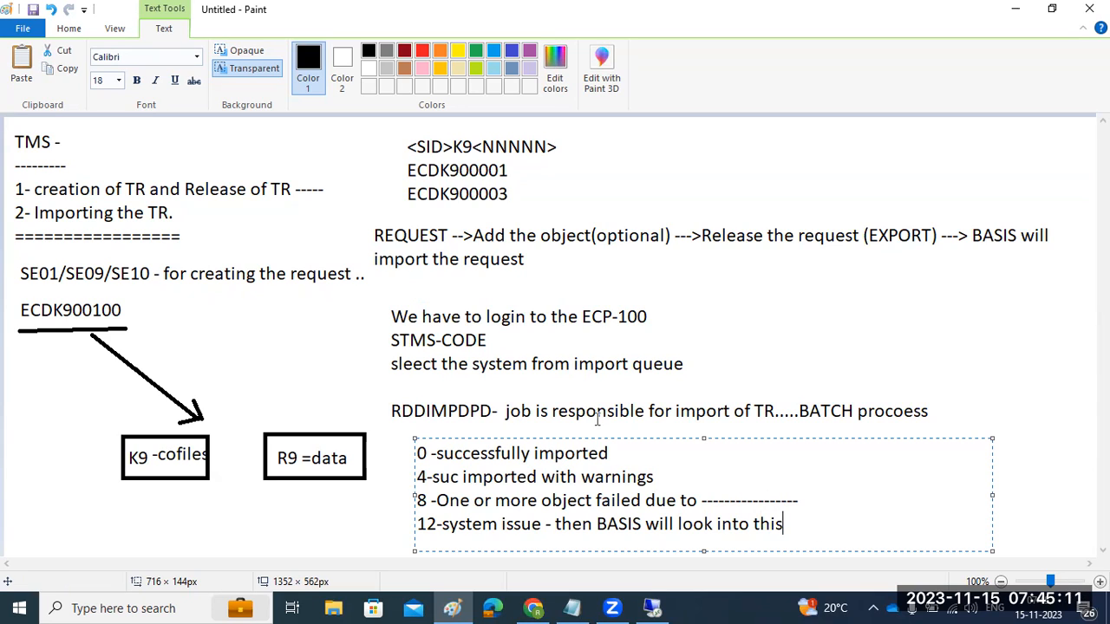
- Mark the code 8 and code 12 explanations, then return to SAP GUI
left_click_drag(471, 500, 555, 500)
left_click_drag(444, 525, 562, 527)
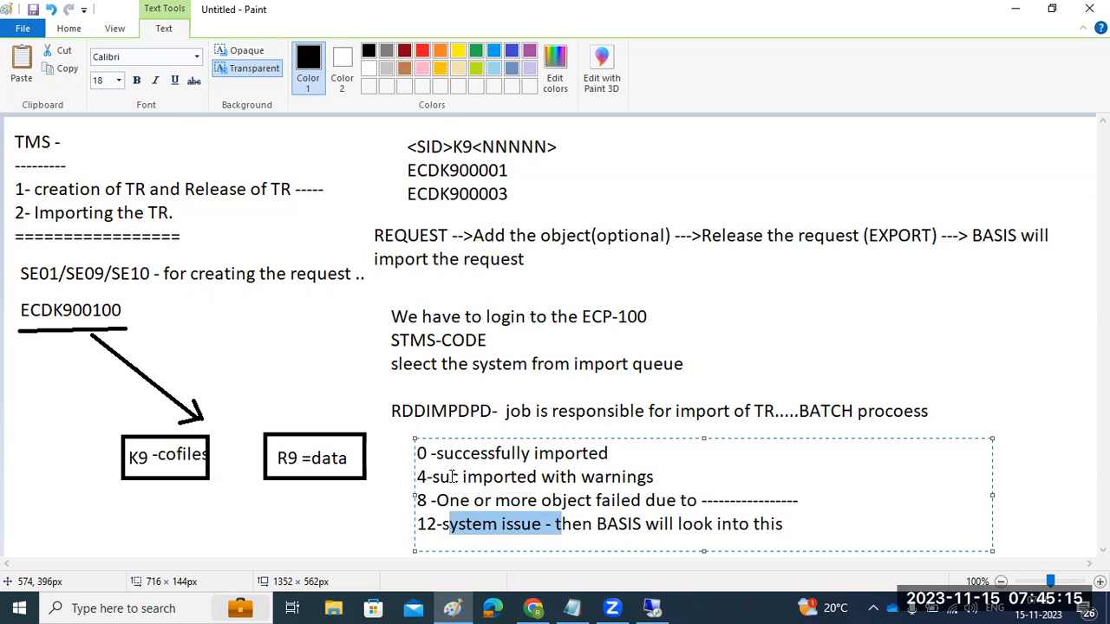
left_click(426, 453)
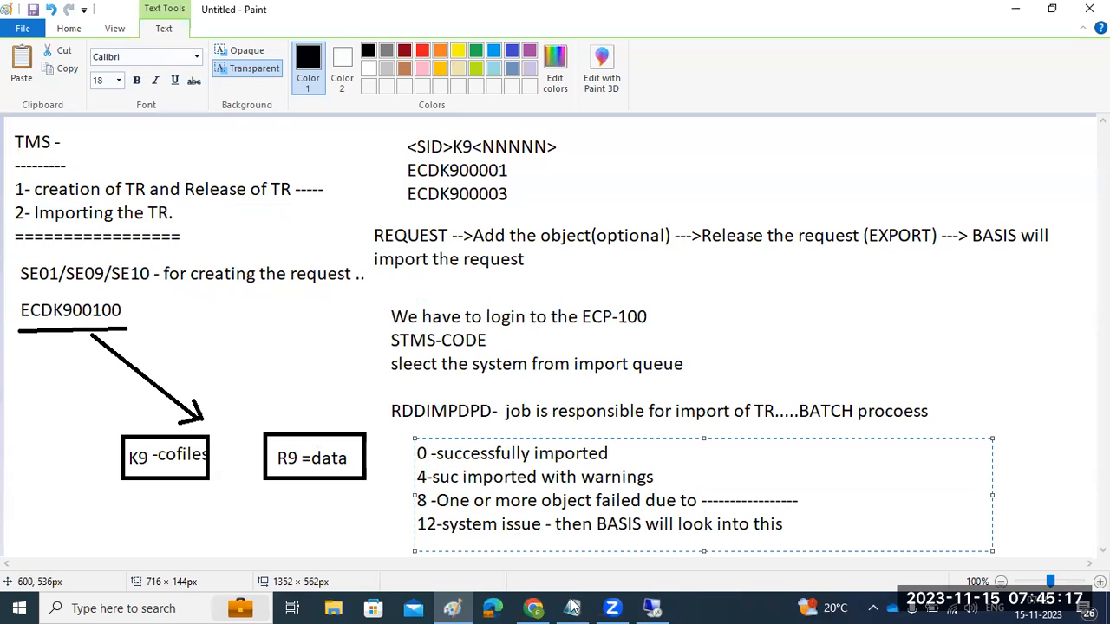
left_click(652, 608)
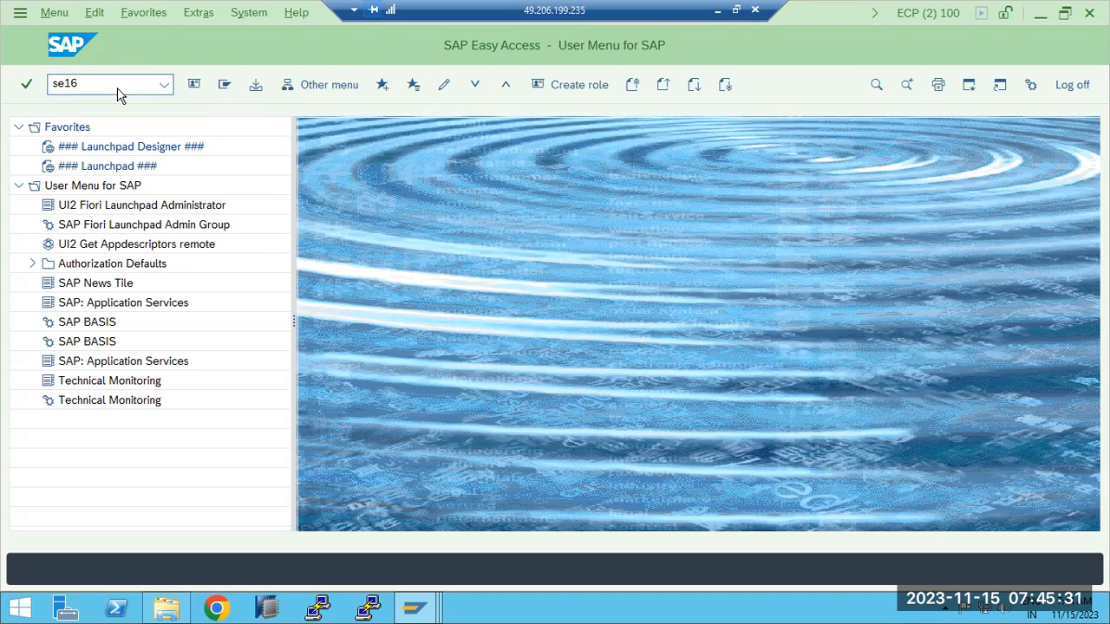
- Open table TBDLS in the SE16 data browser and list its entries
key("Return")
left_click(192, 85)
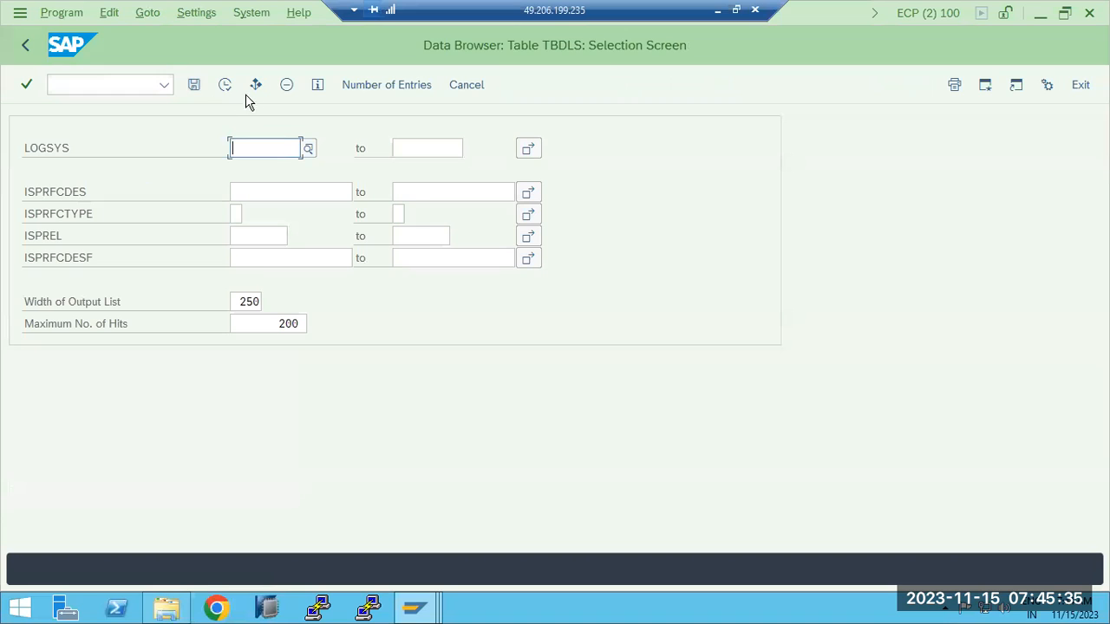
left_click(224, 90)
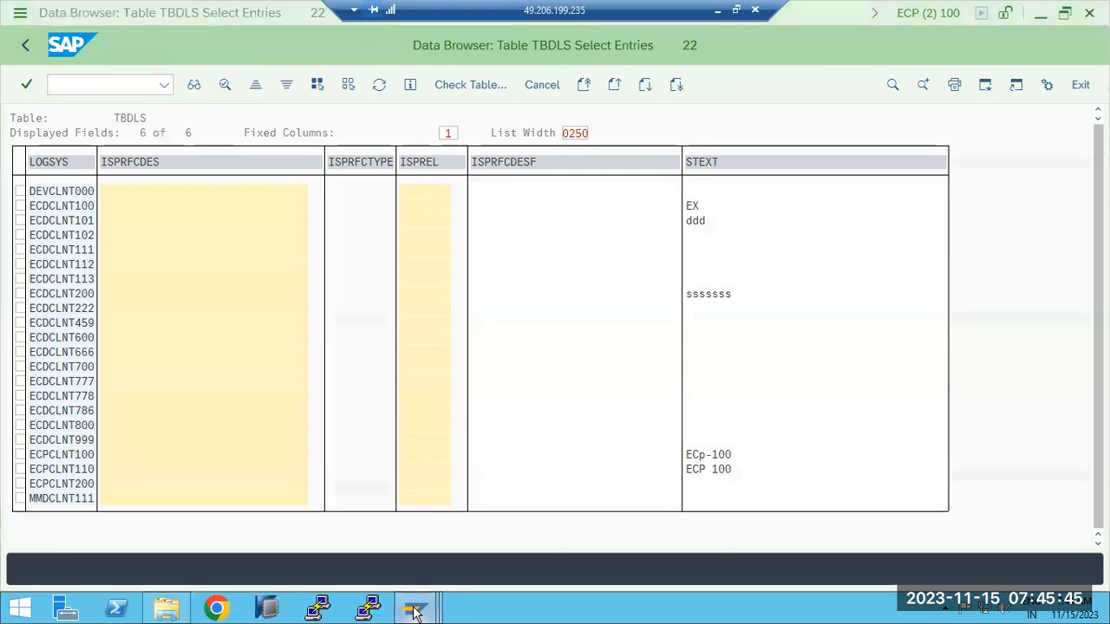
mouse_move(414, 612)
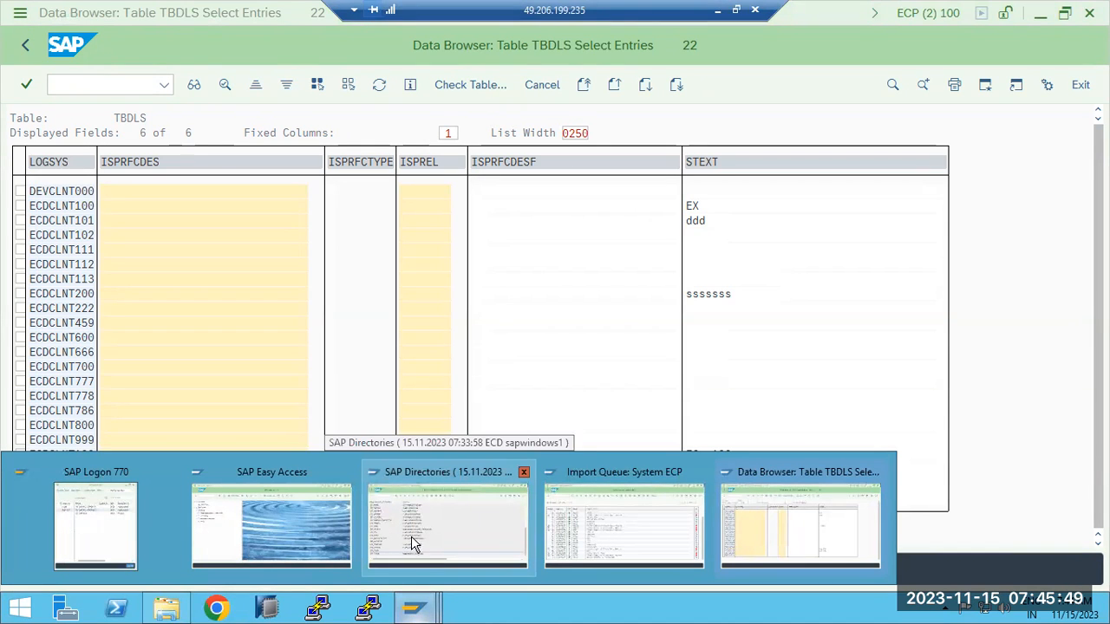
left_click(752, 539)
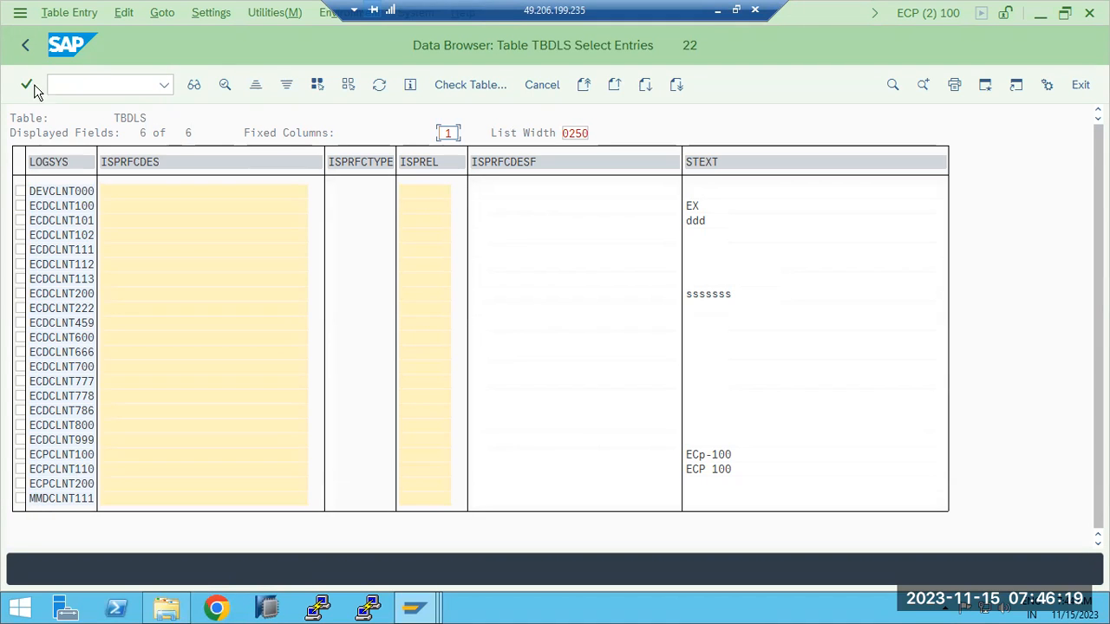
- Count the TBDLS entries (22), leave the data browser, and switch to the ECP import queue
left_click(25, 45)
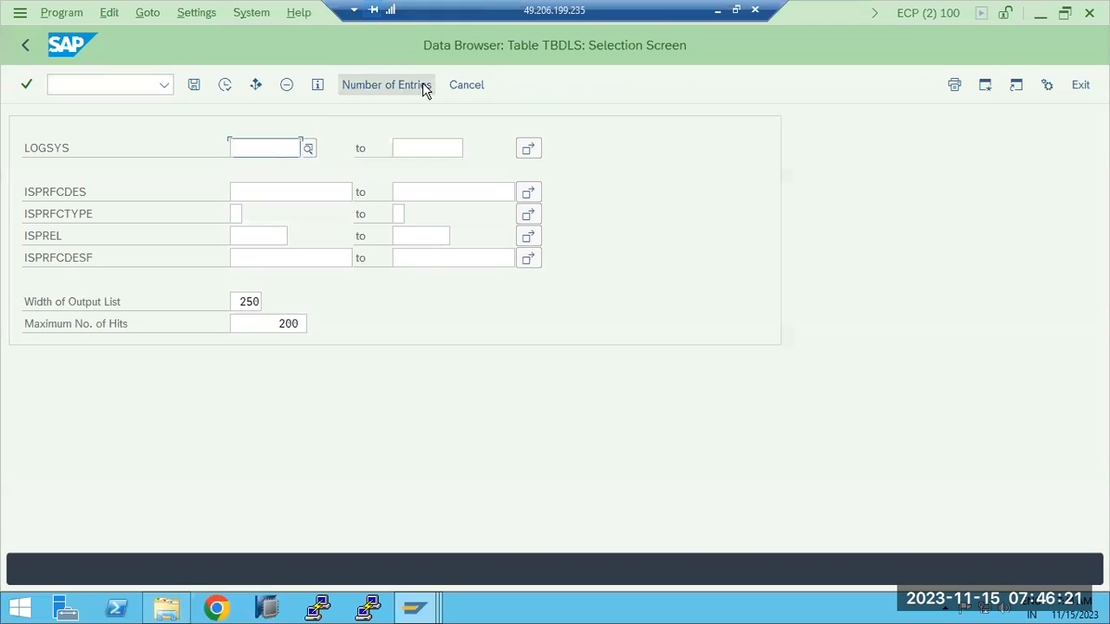
left_click(422, 84)
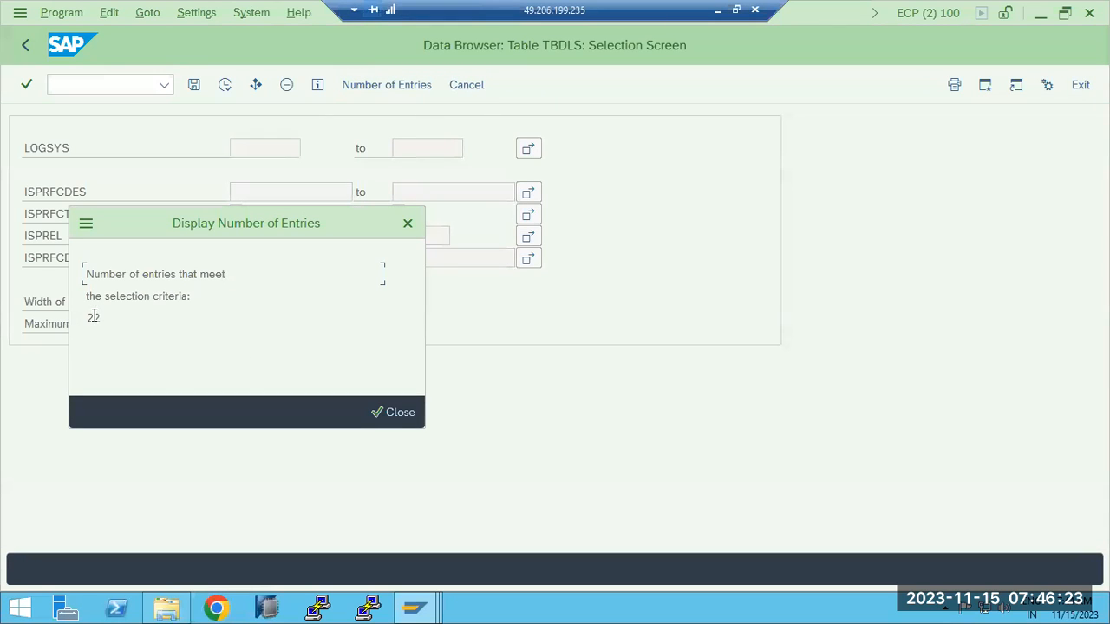
left_click_drag(86, 317, 103, 317)
left_click(395, 413)
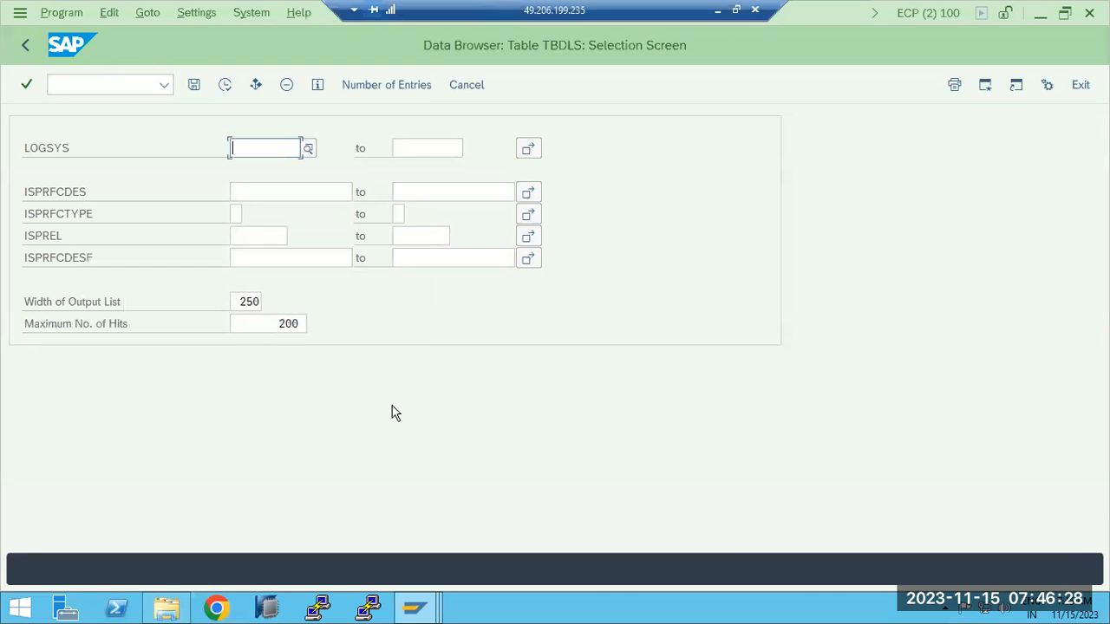
left_click(26, 46)
left_click(415, 612)
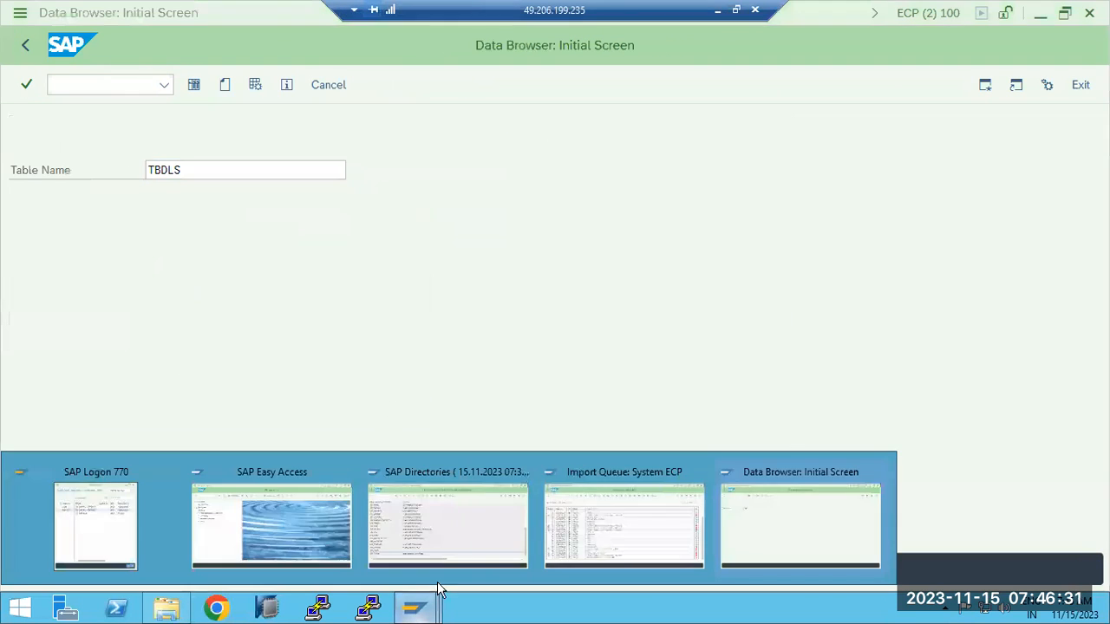
left_click(619, 530)
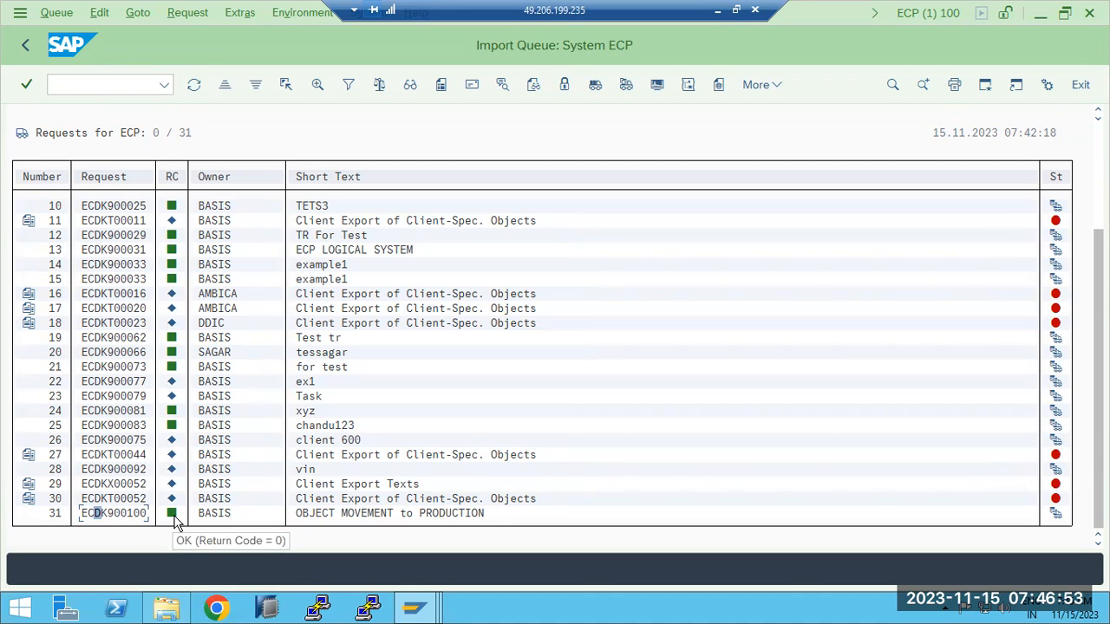
- Select ECDK900100 in row 31 and open the ECP tp System Log from Goto
left_click(130, 513)
left_click(139, 14)
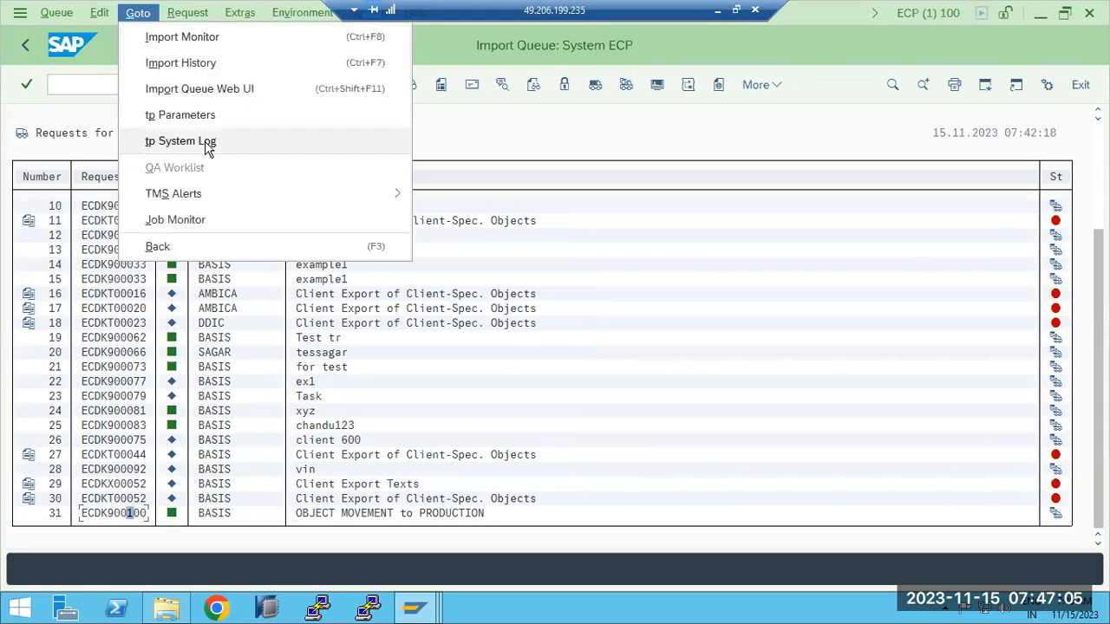
left_click(165, 142)
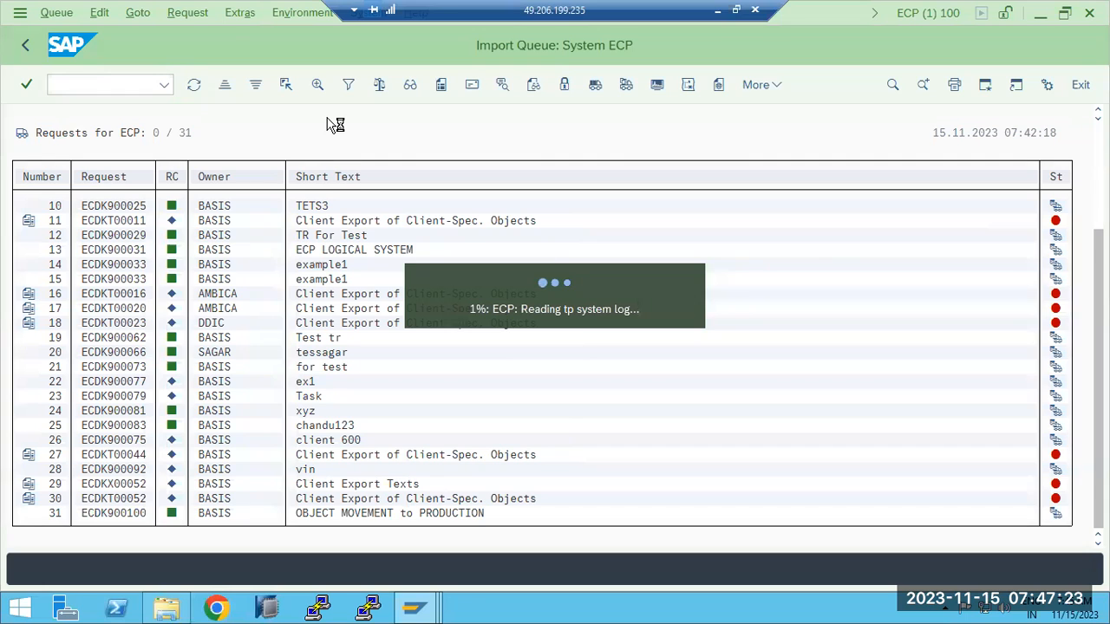
- Browse the usr\sap\trans folders in Explorer down to EPS\in
left_click(166, 609)
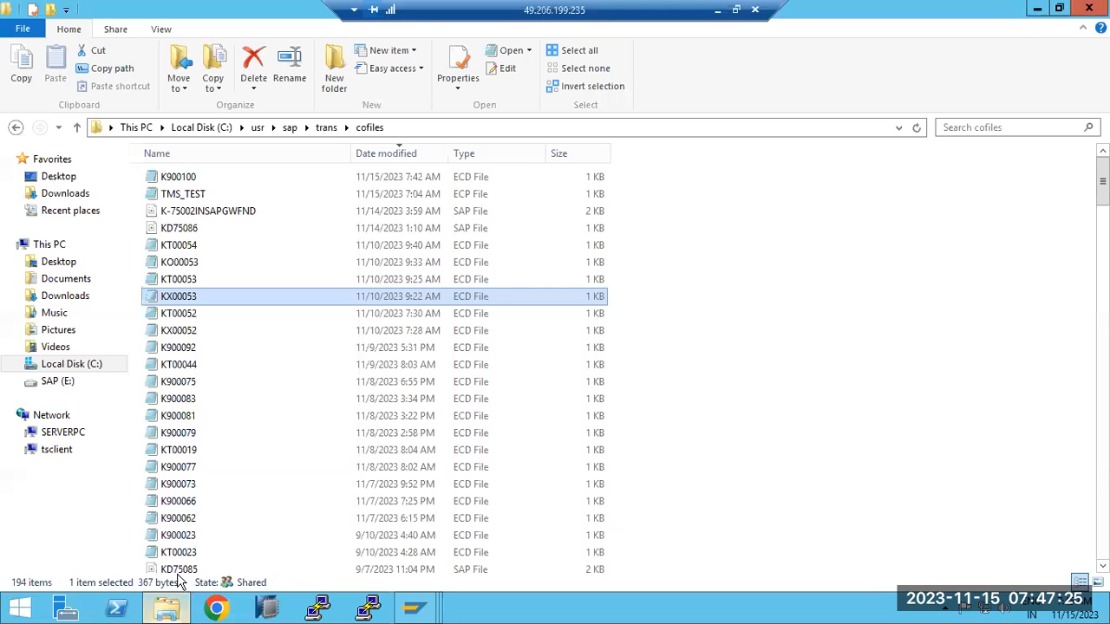
left_click(324, 130)
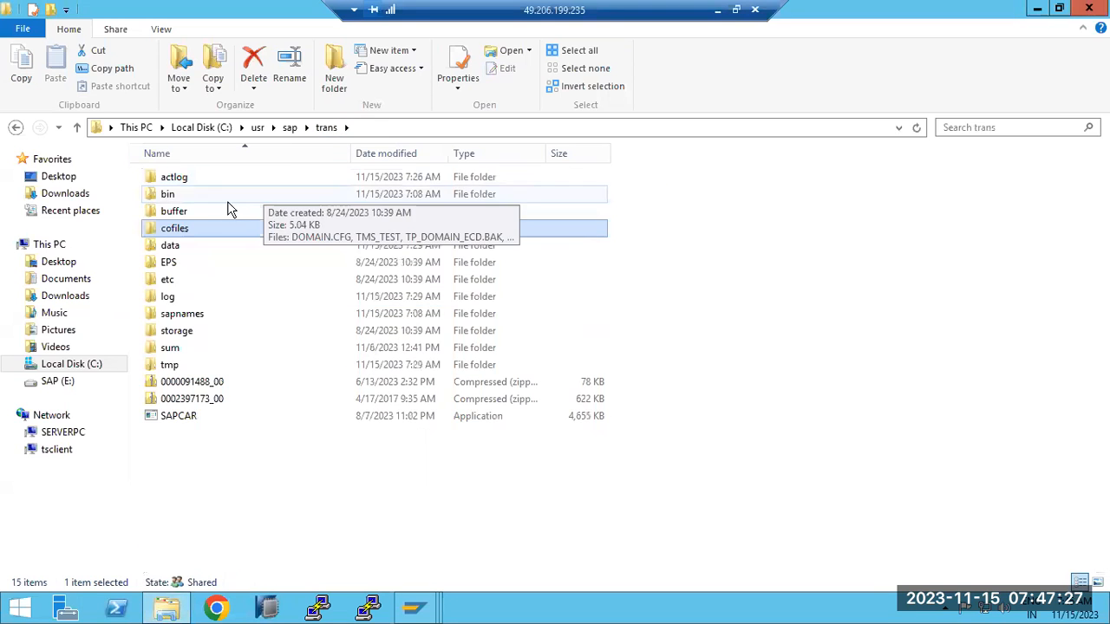
left_click(173, 196)
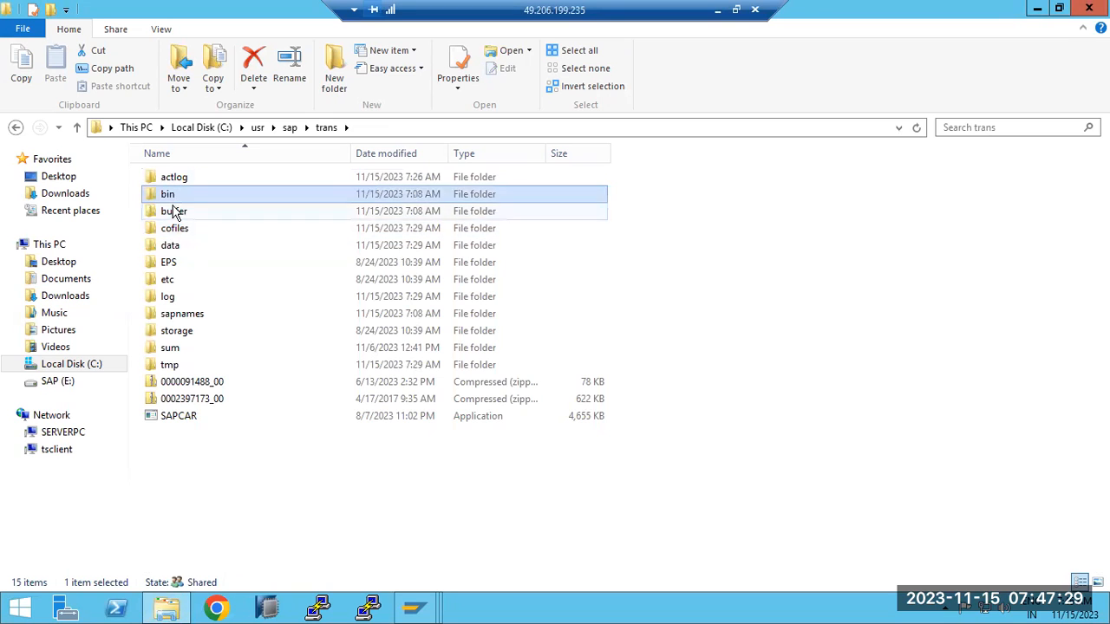
left_click(175, 212)
left_click(180, 228)
left_click(180, 248)
double_click(174, 264)
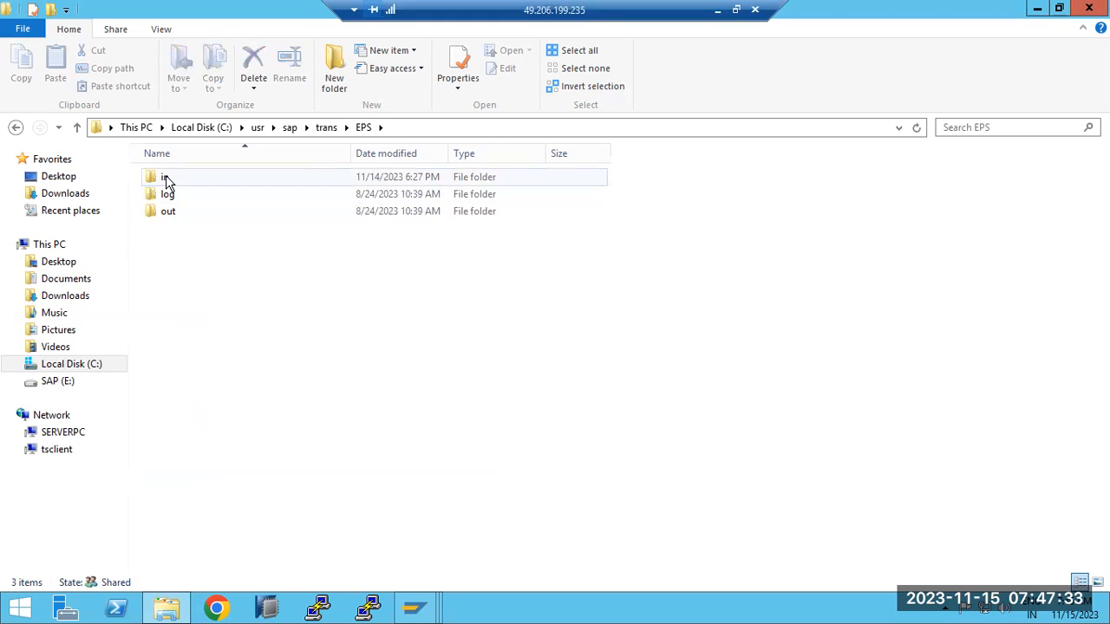
double_click(167, 177)
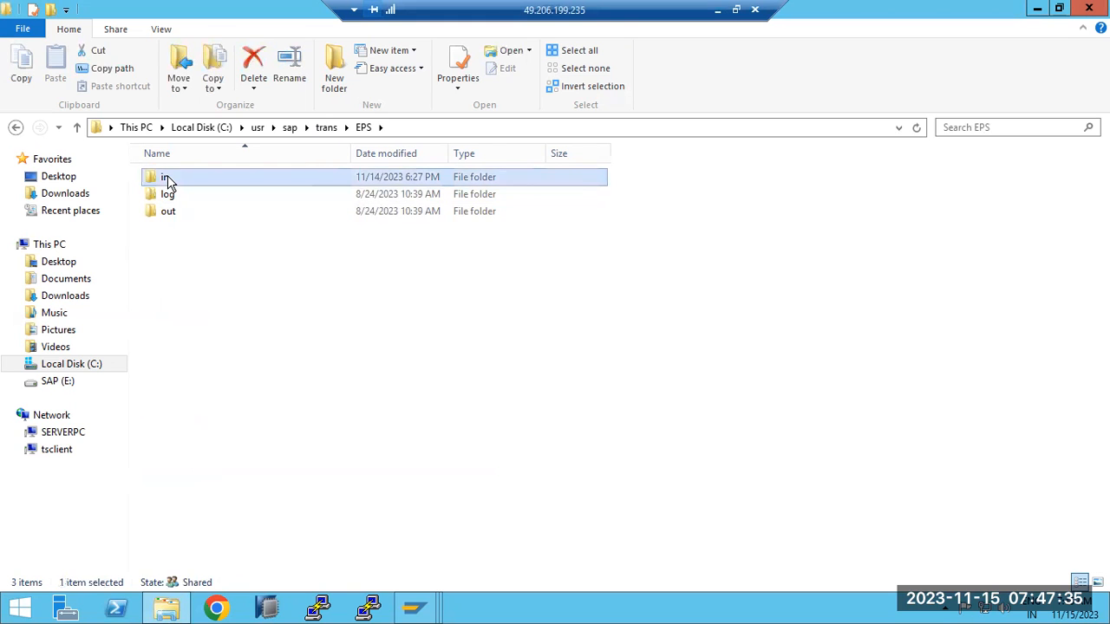
- Open SLOG2346 from the trans\log folder, then return to the ECP tp System Log
left_click(327, 127)
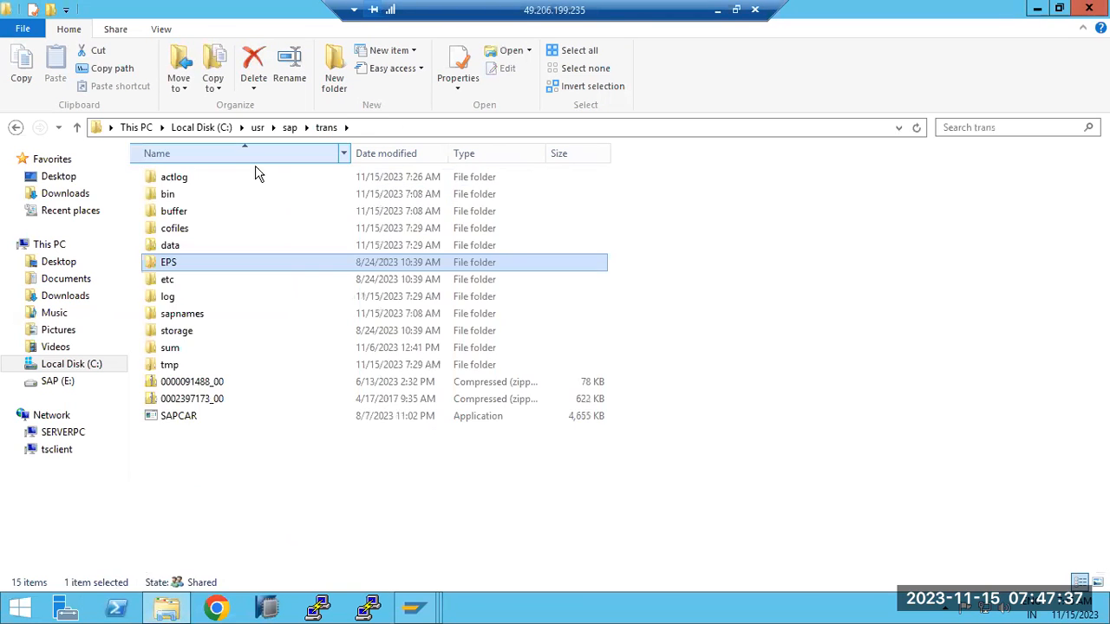
double_click(169, 298)
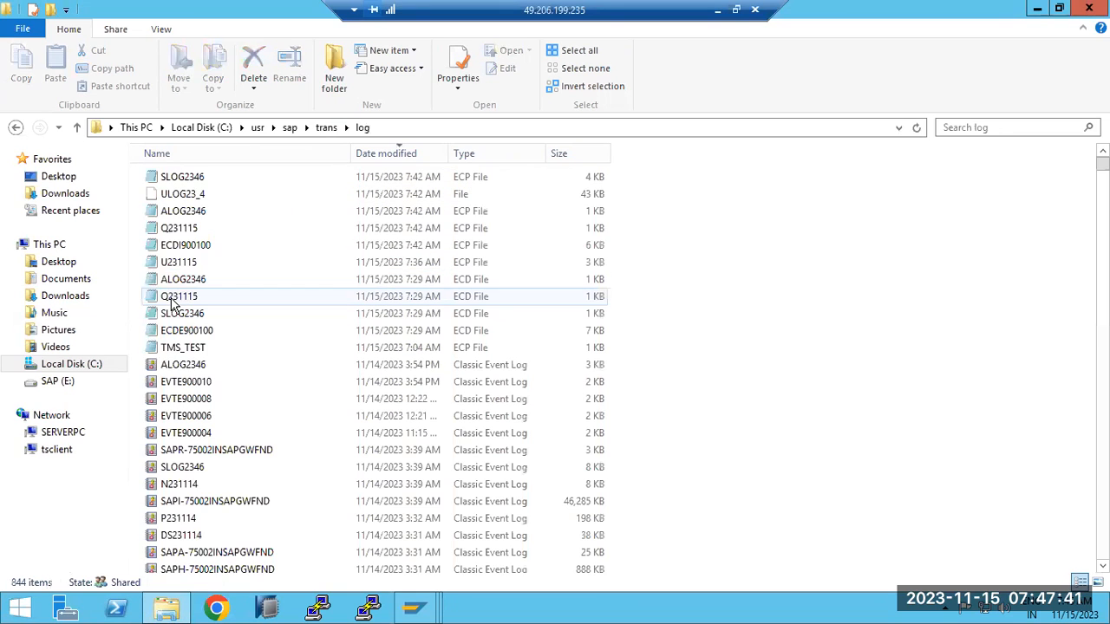
double_click(186, 177)
scroll(186, 506, "down", 2)
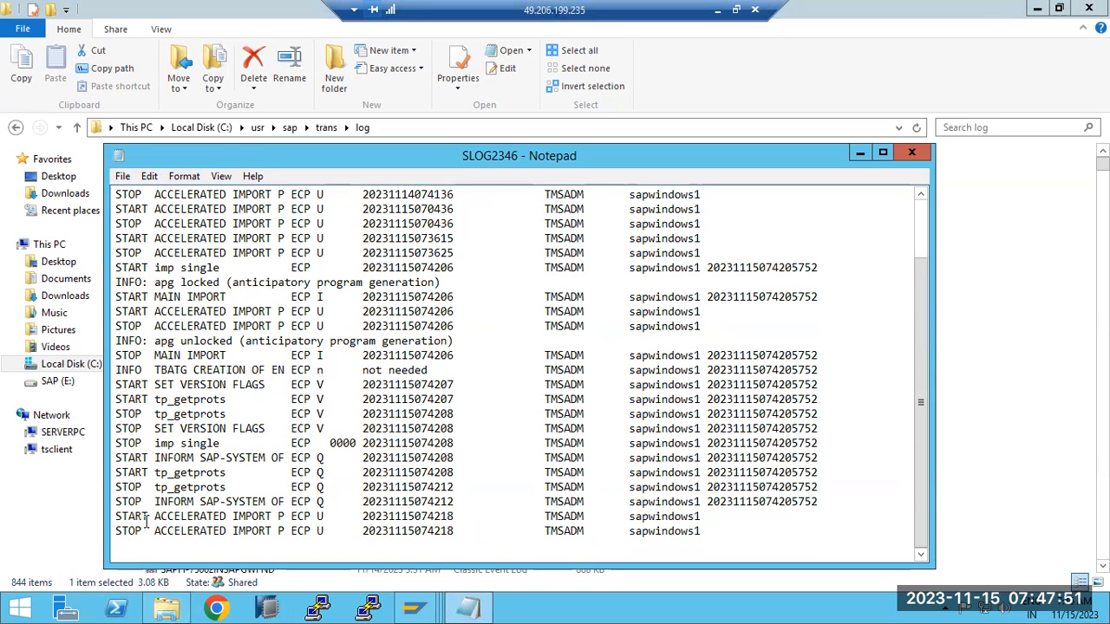
scroll(159, 519, "up", 2)
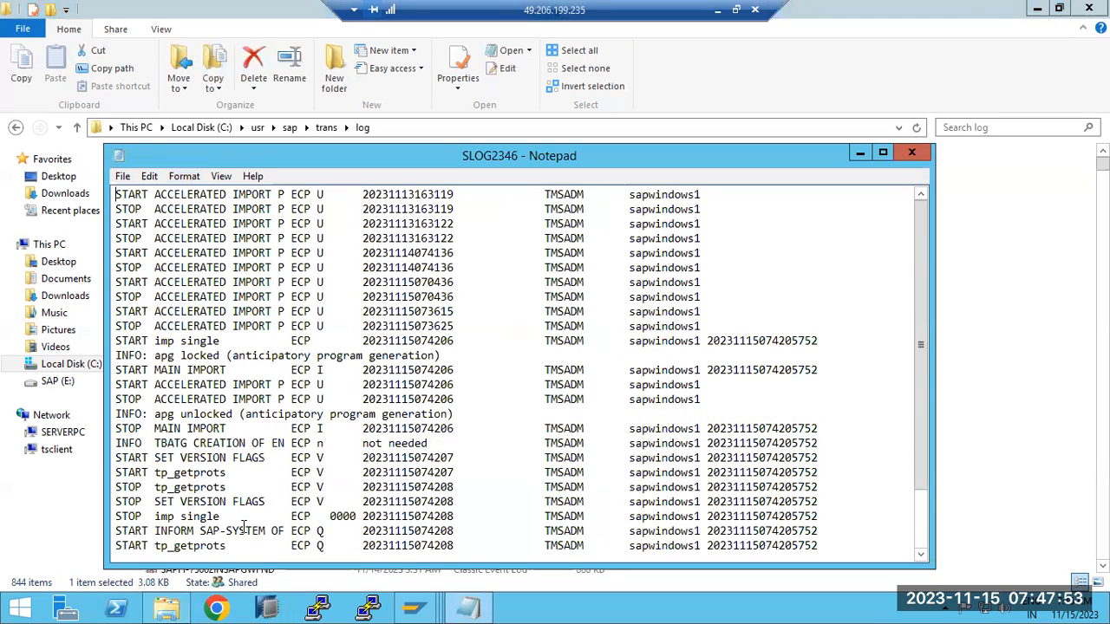
mouse_move(410, 607)
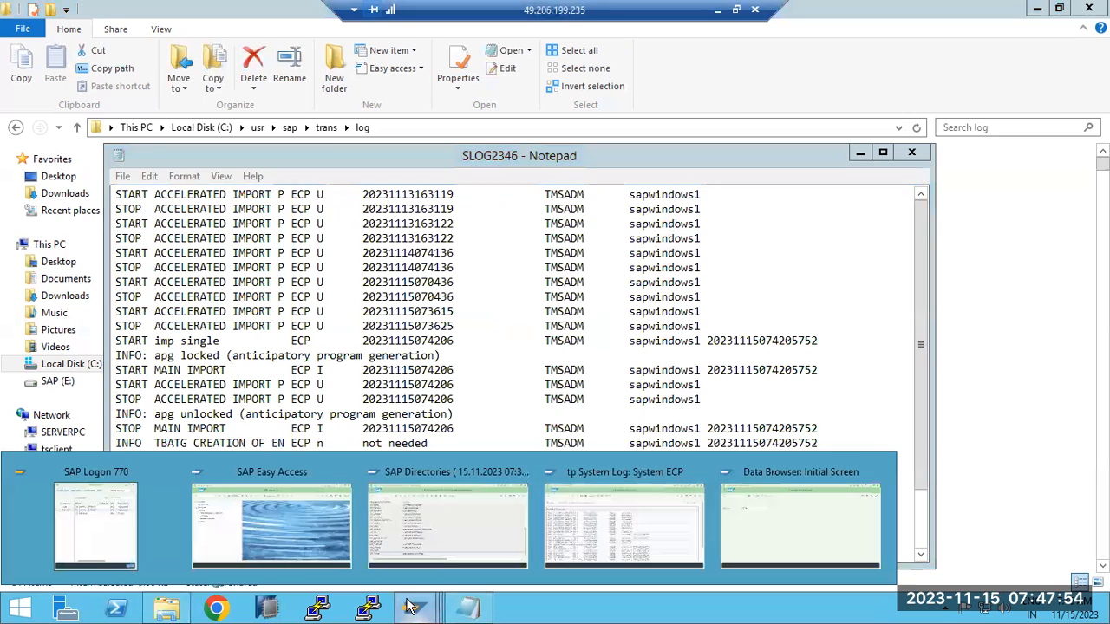
left_click(629, 541)
scroll(180, 390, "down", 2)
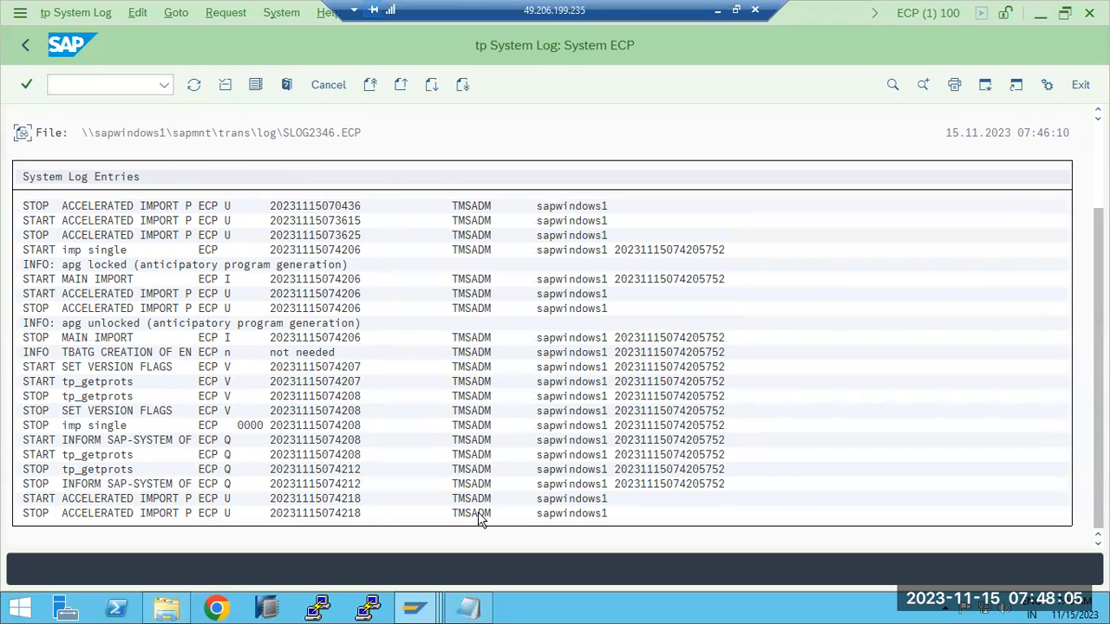
- Close SLOG2346, reopen it in Notepad from the log folder, review it, and close it
left_click(468, 607)
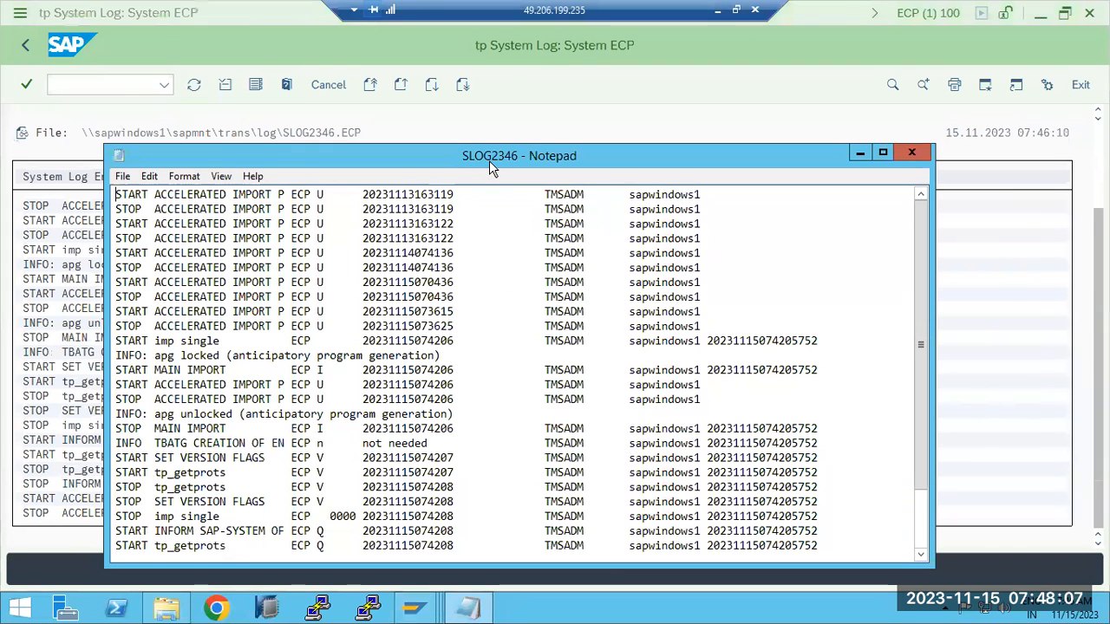
left_click(913, 153)
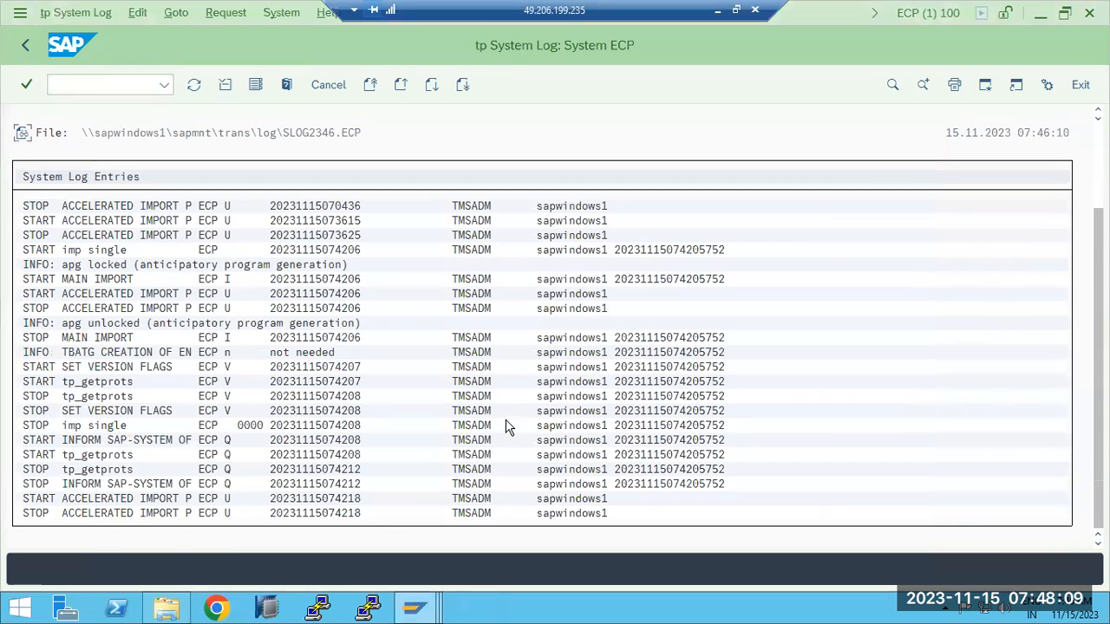
left_click(162, 610)
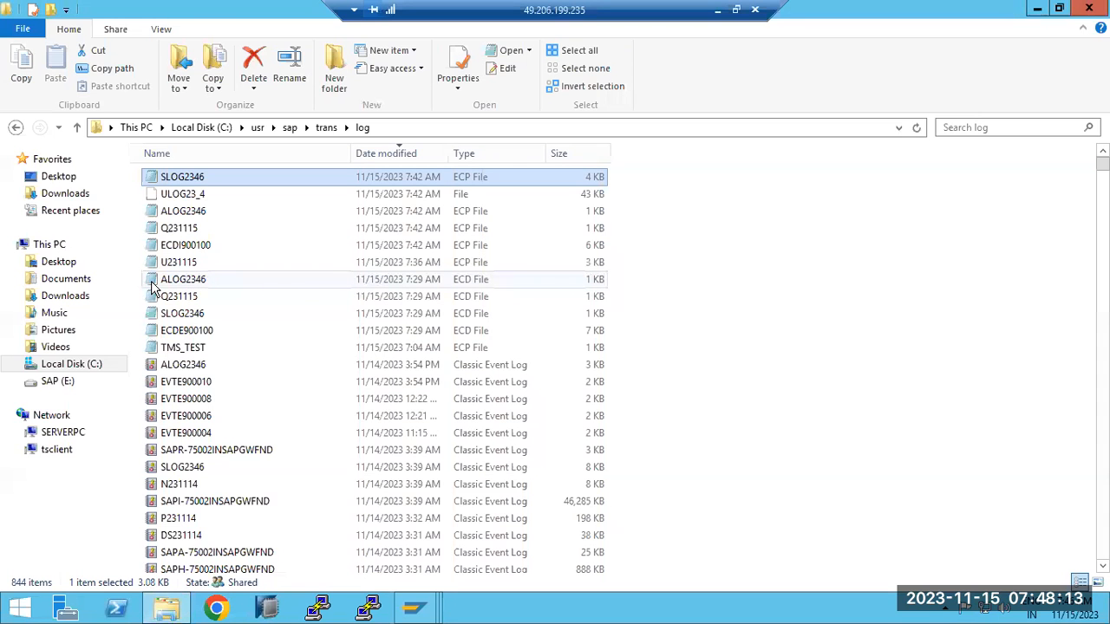
double_click(194, 182)
scroll(250, 365, "down", 2)
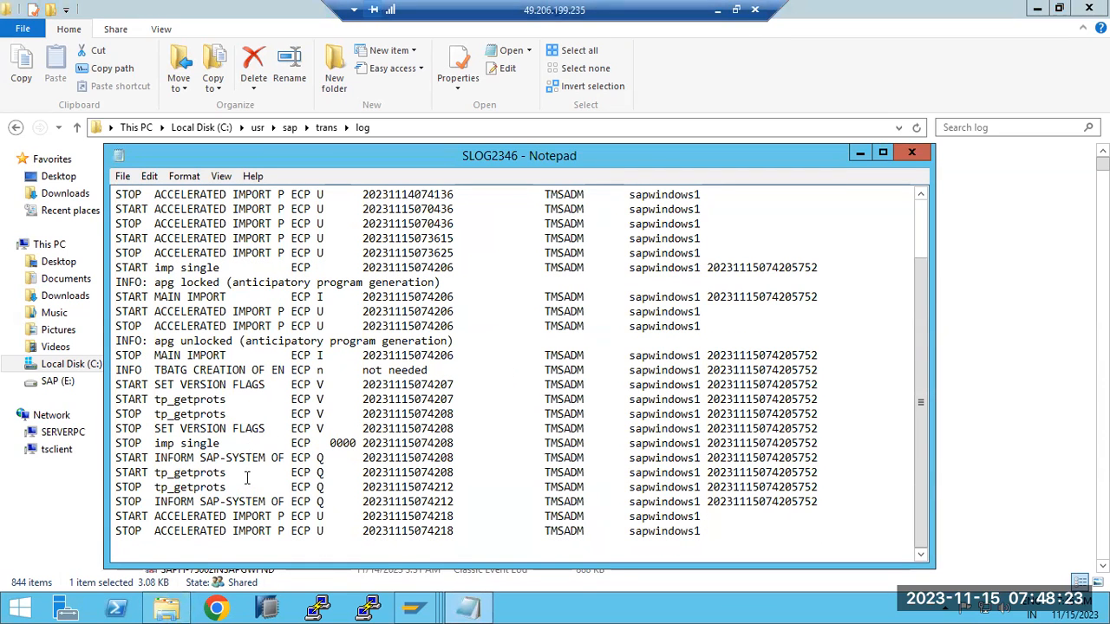
scroll(255, 468, "up", 2)
scroll(264, 460, "down", 2)
left_click(911, 154)
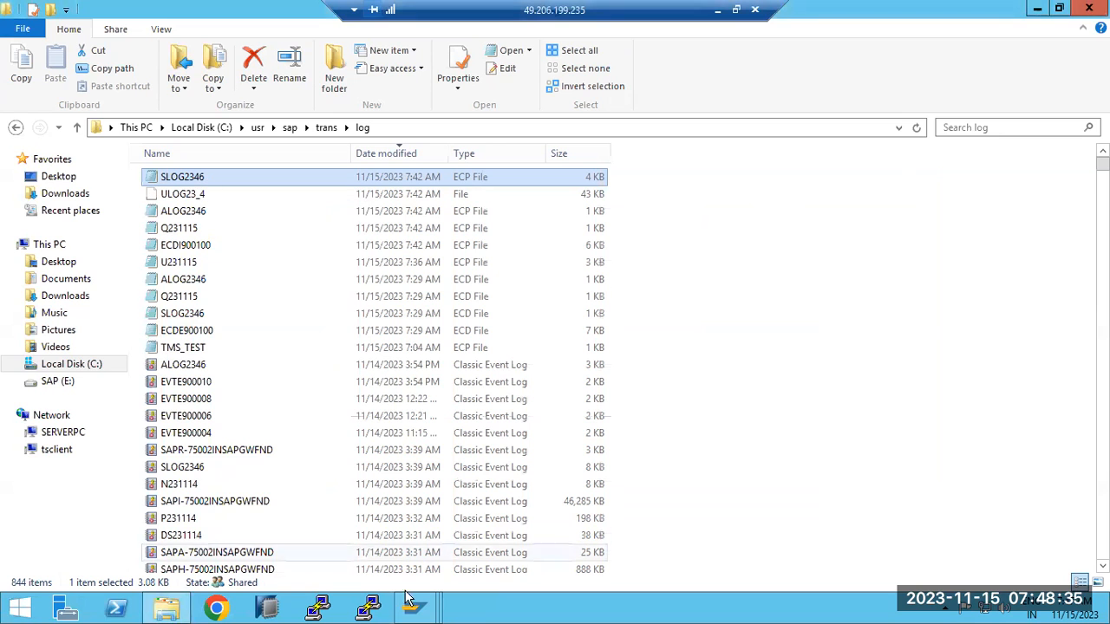
- Switch to the ECP tp System Log and go back to the import queue
mouse_move(429, 612)
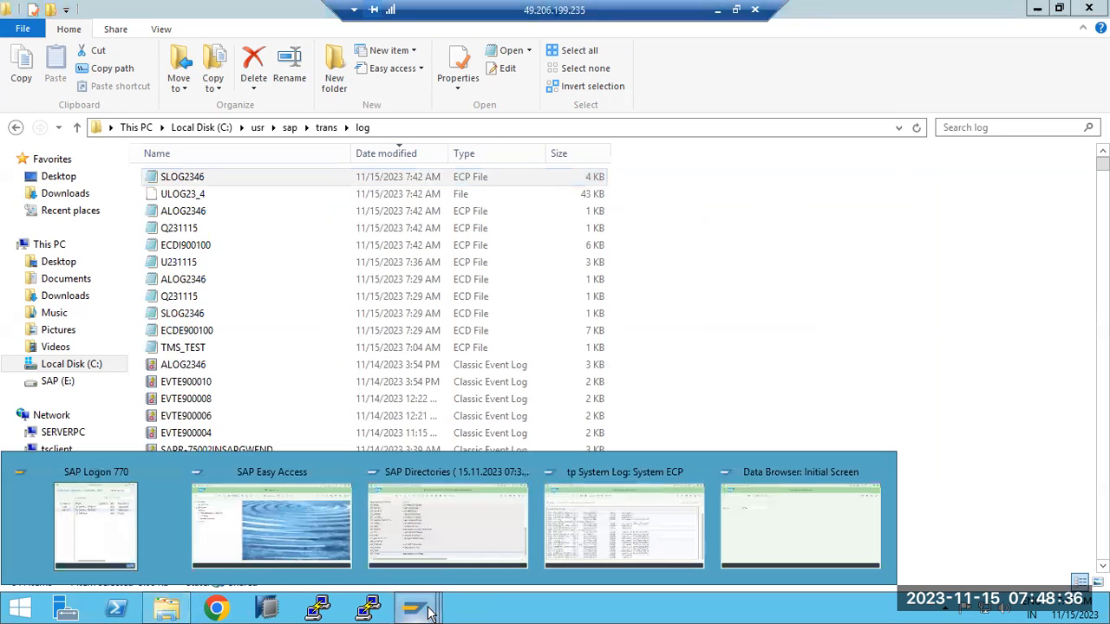
left_click(563, 532)
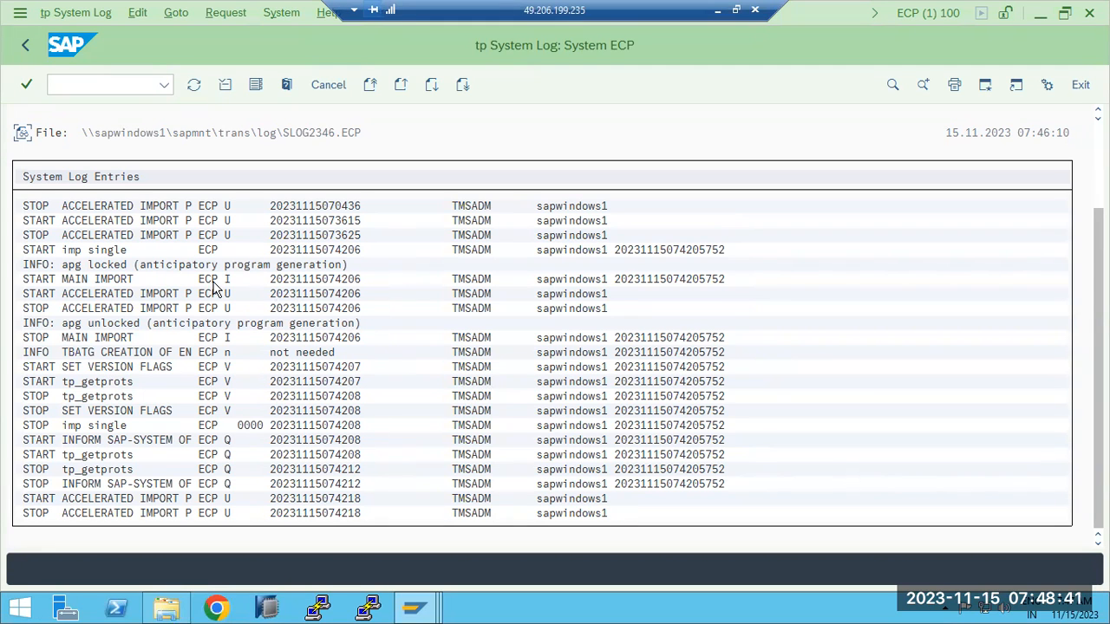
scroll(216, 104, "up", 1)
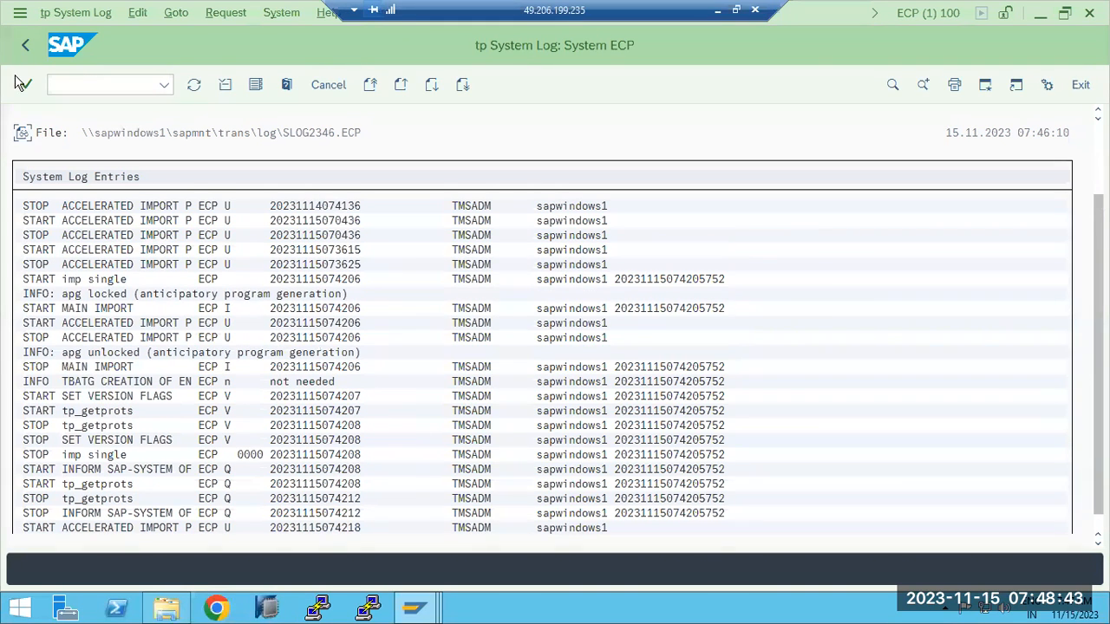
left_click(26, 45)
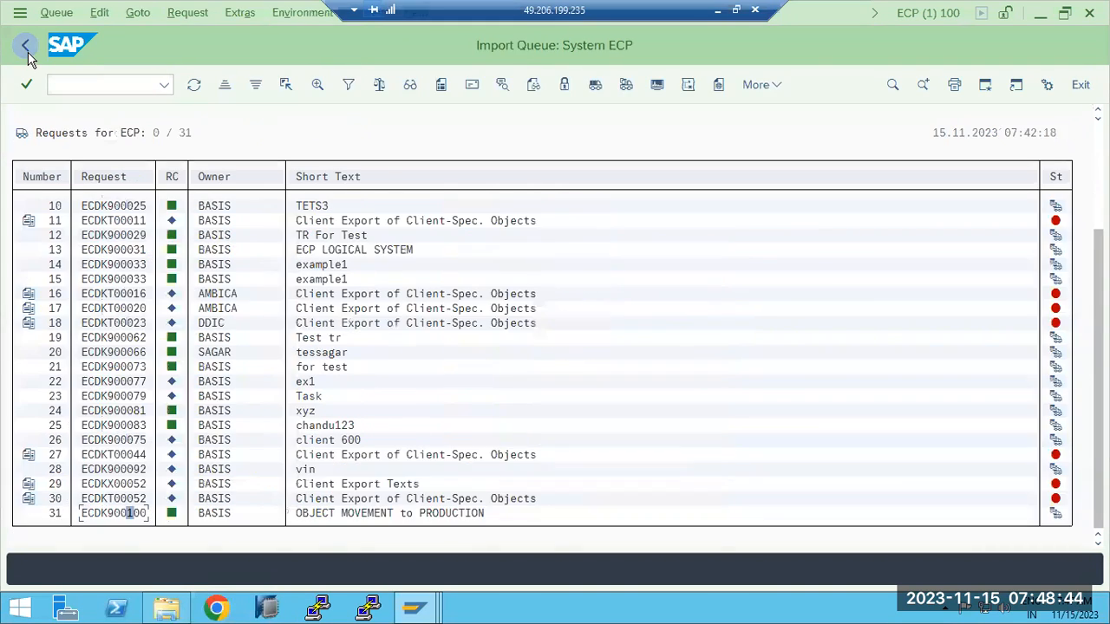
- Open the ECP import history and apply a time interval starting 08.11.2022
left_click(138, 13)
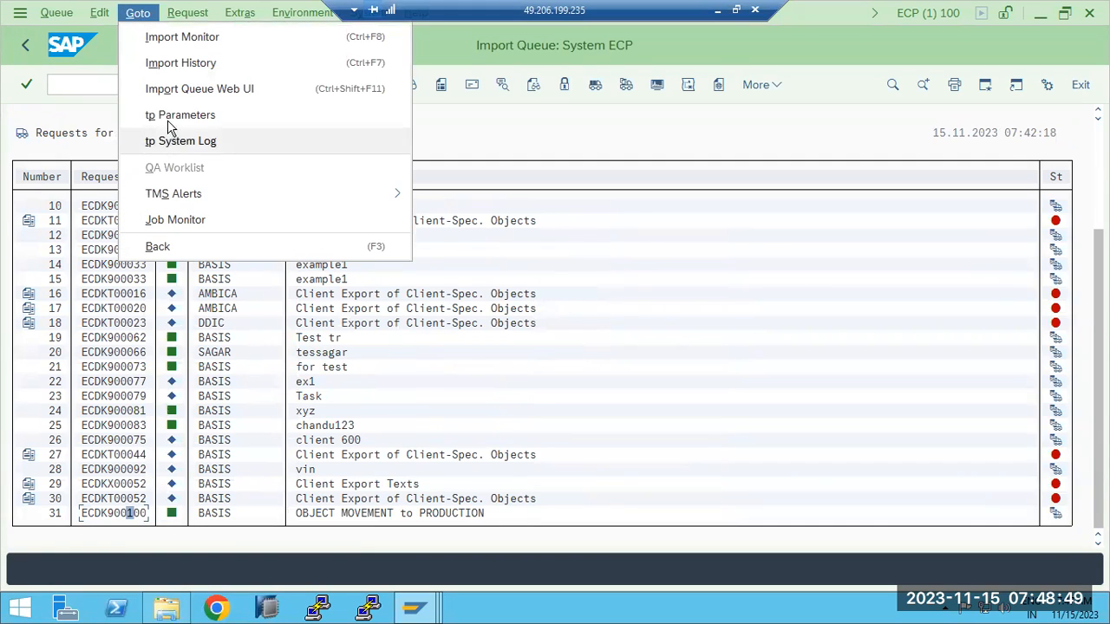
left_click(167, 62)
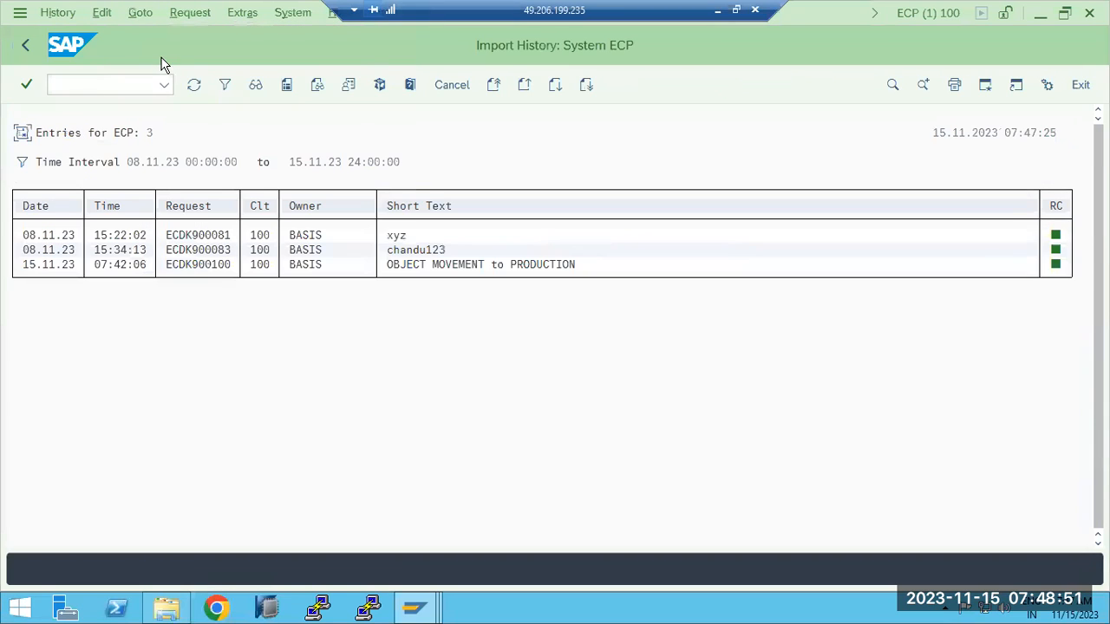
left_click(22, 164)
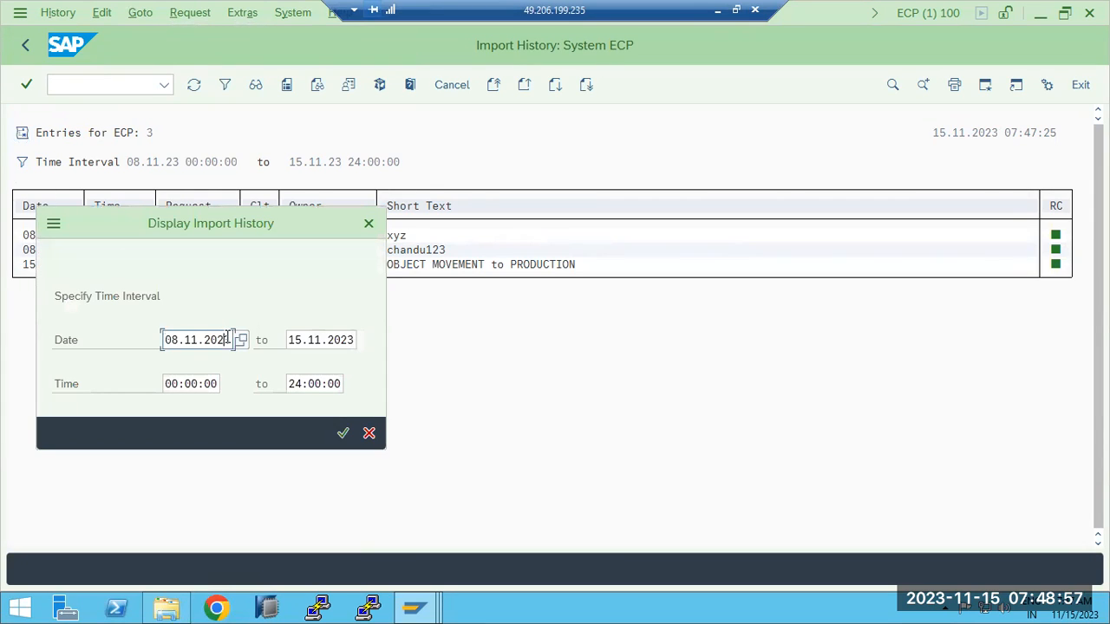
left_click(342, 433)
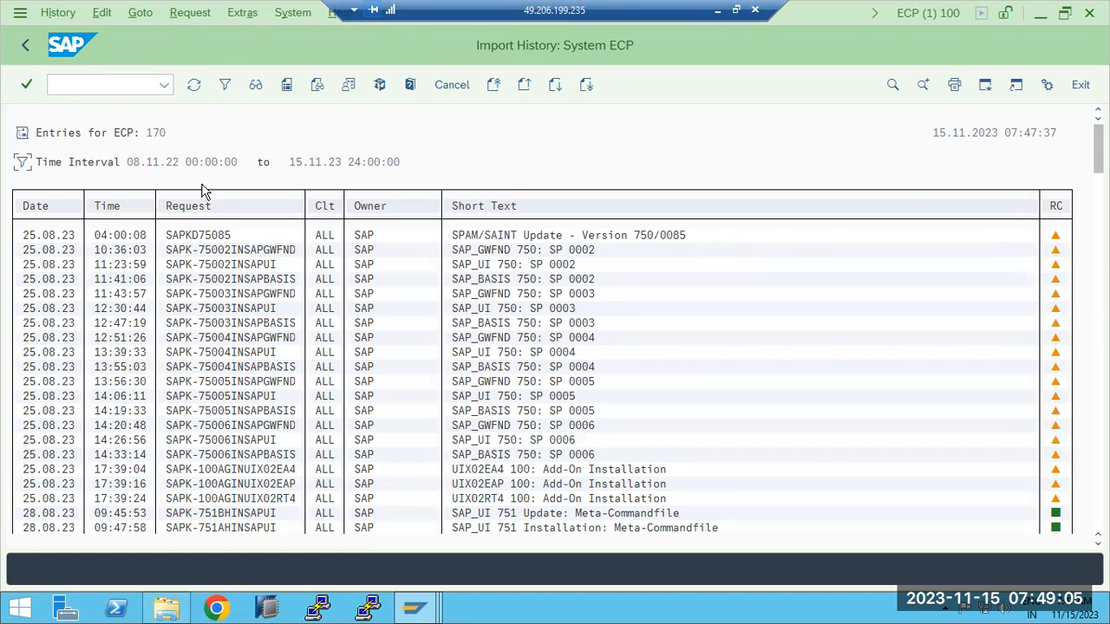
left_click(157, 137)
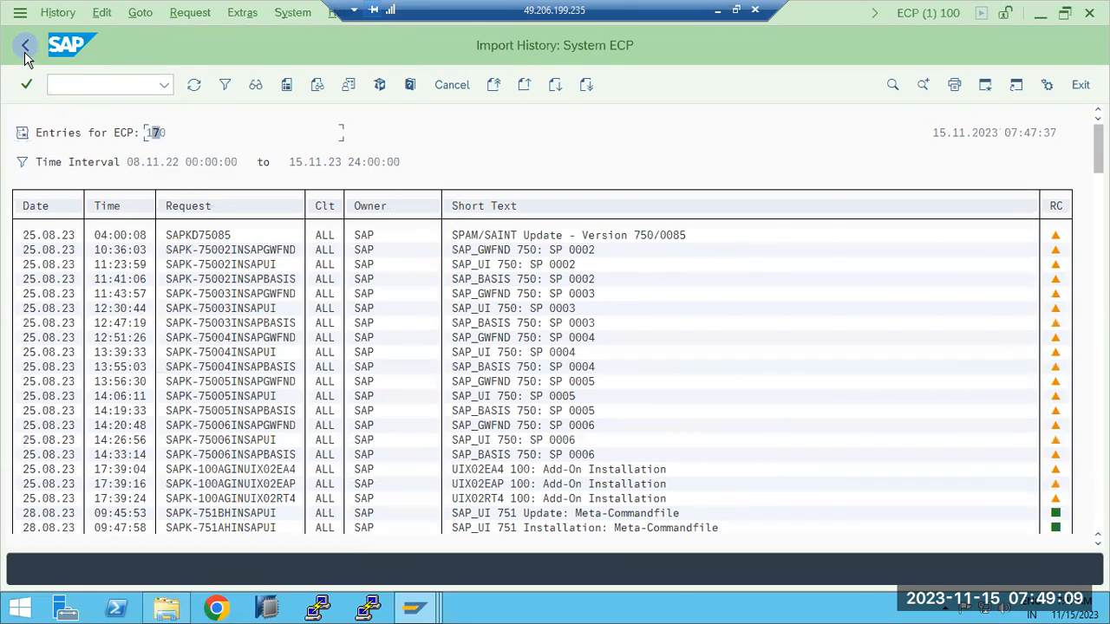
- Set the history interval to 01.11.2023–15.11.2023, then return to the ECP import queue
left_click(21, 163)
left_click(241, 340)
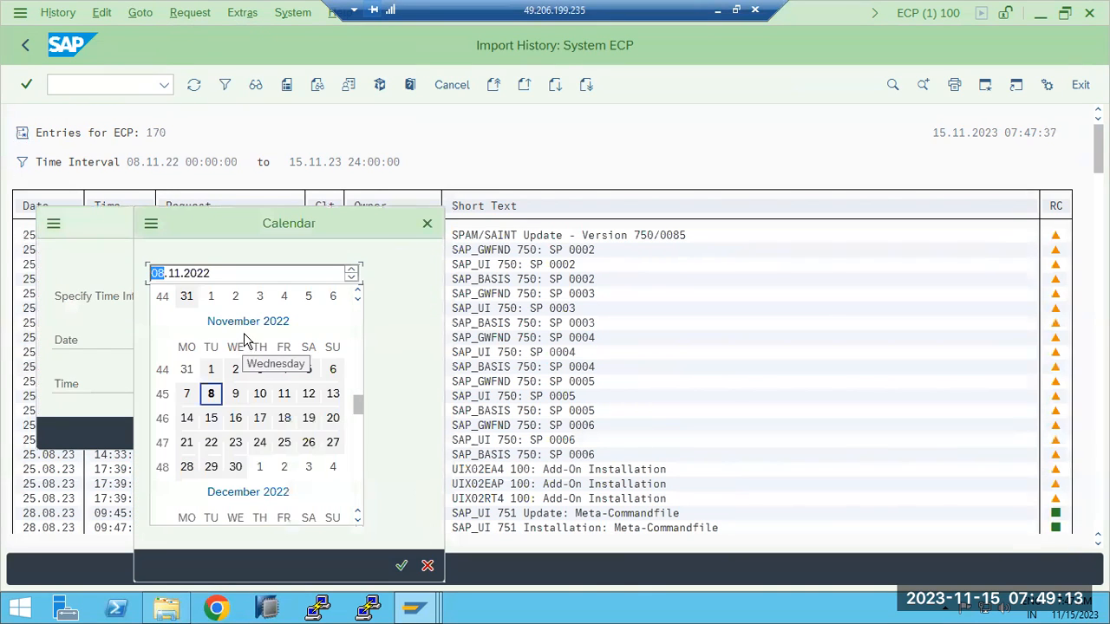
double_click(213, 371)
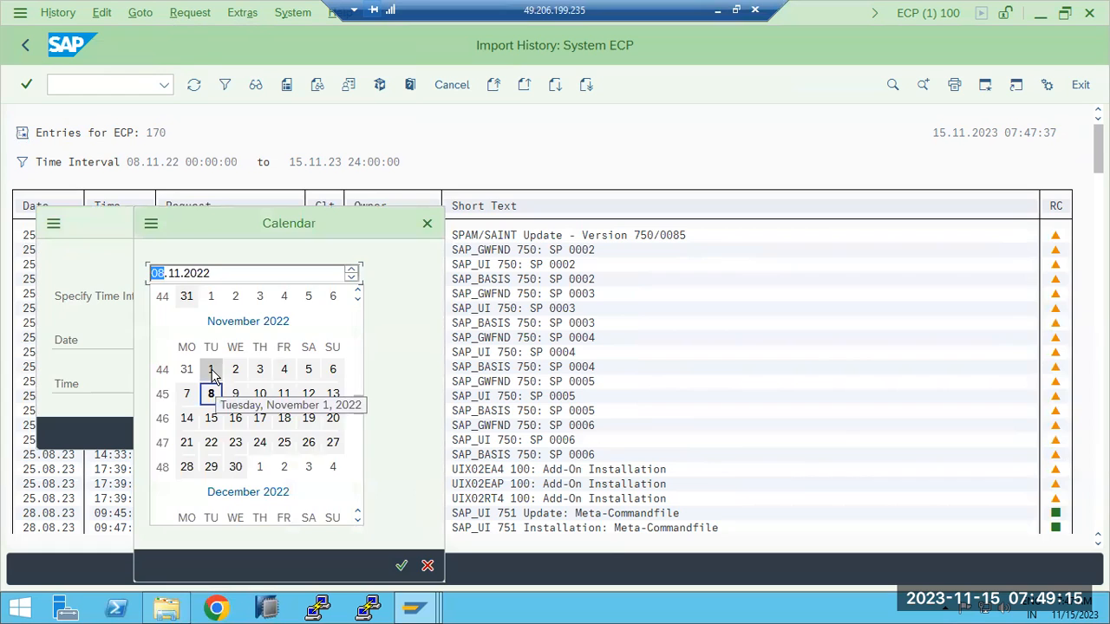
left_click(241, 340)
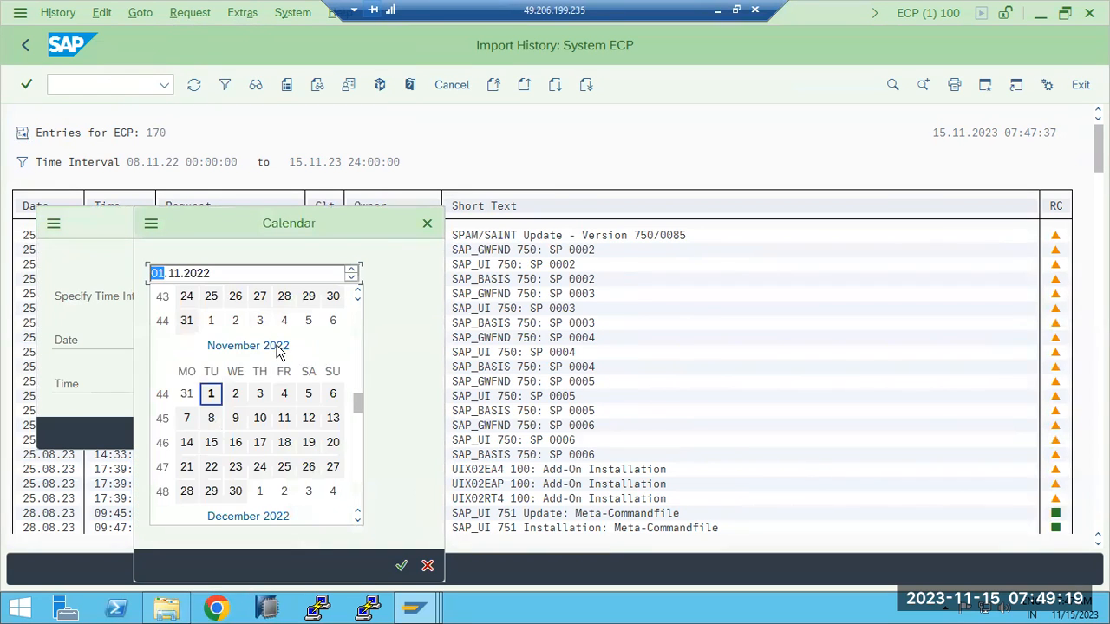
scroll(260, 338, "down", 2)
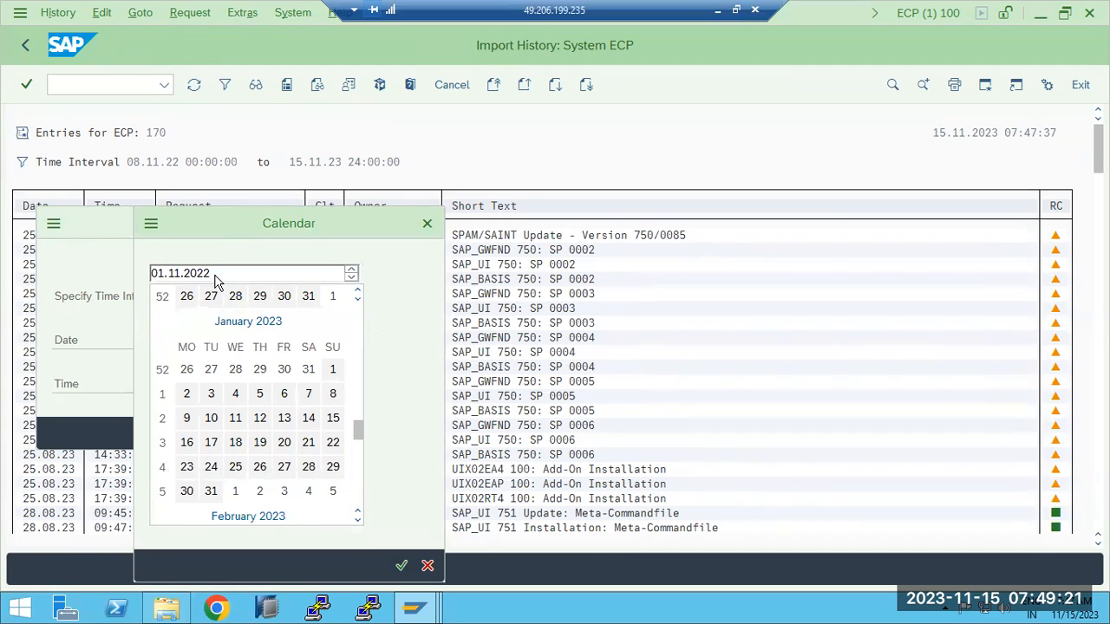
scroll(322, 378, "down", 5)
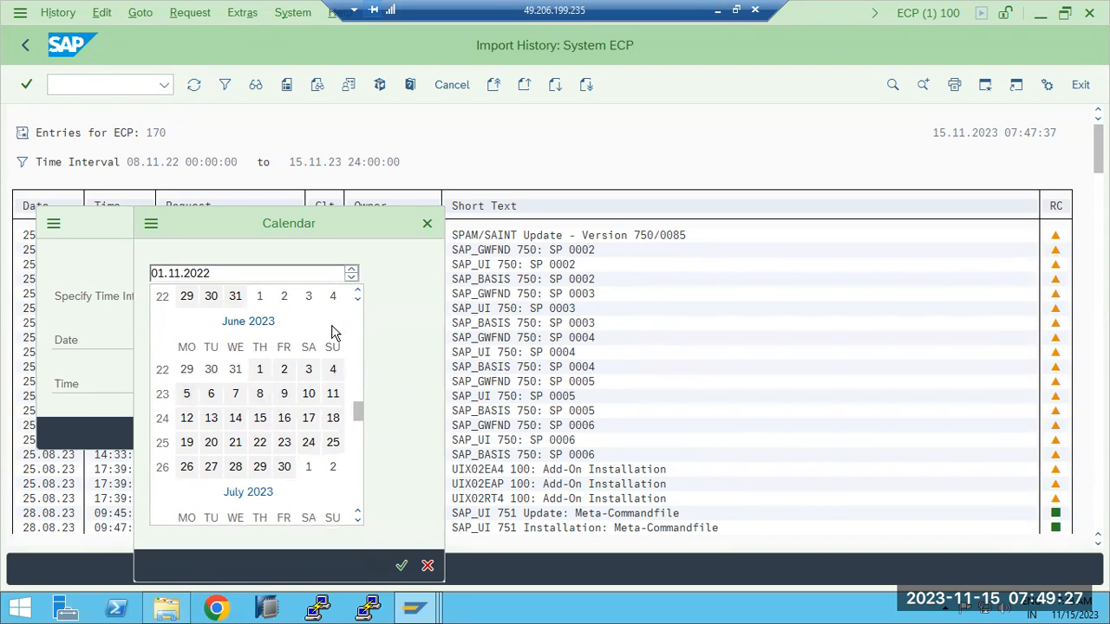
scroll(321, 451, "down", 2)
scroll(322, 453, "down", 2)
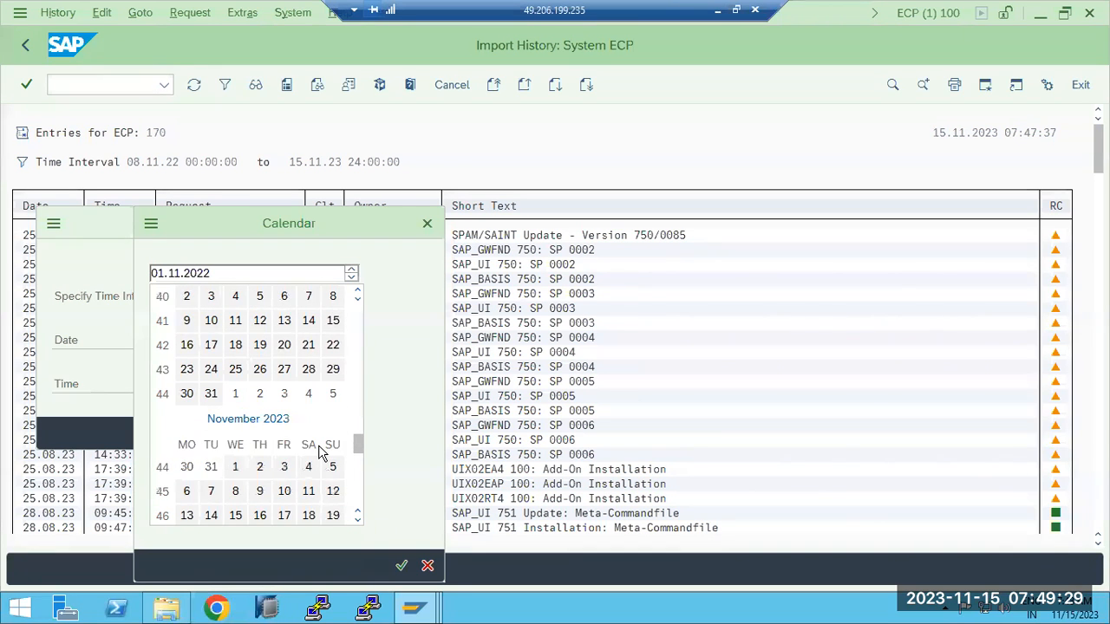
double_click(235, 468)
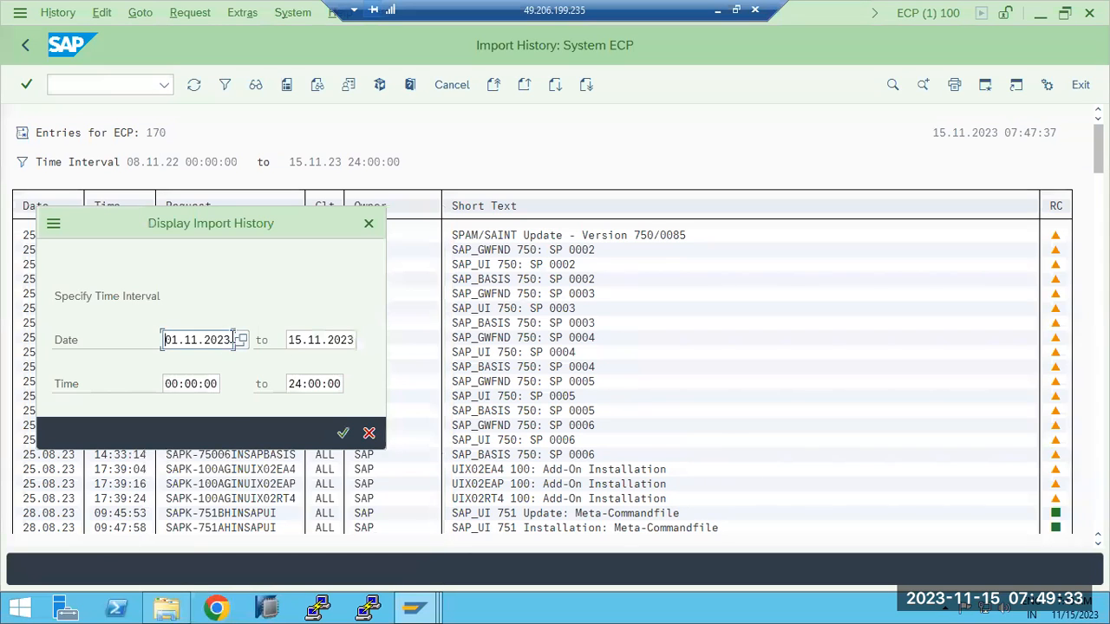
left_click(343, 433)
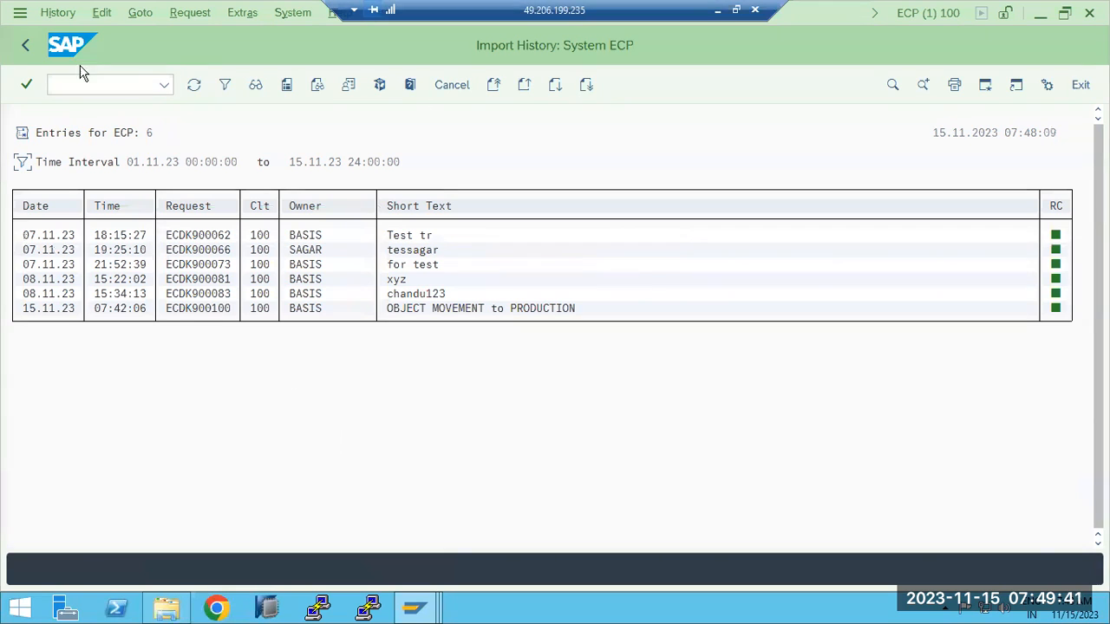
left_click(26, 48)
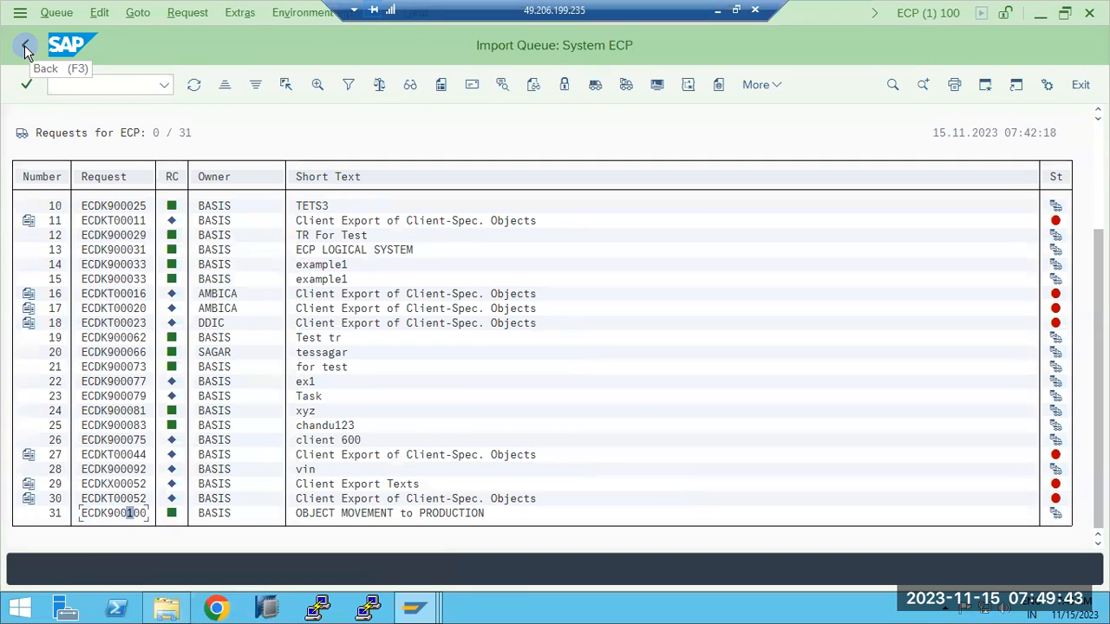
left_click(139, 14)
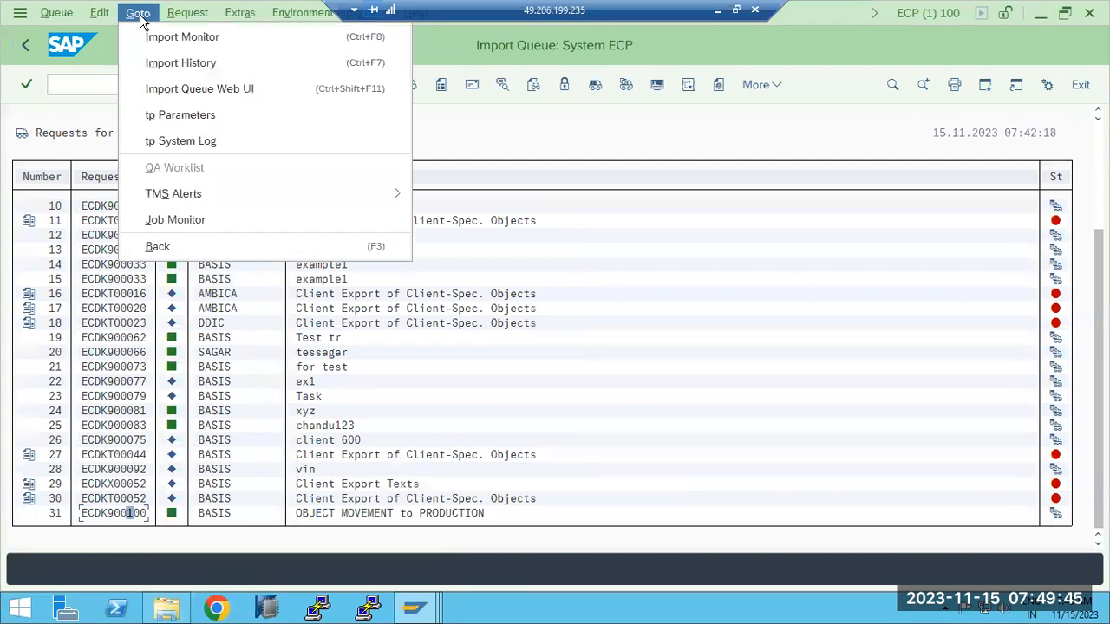
left_click(160, 38)
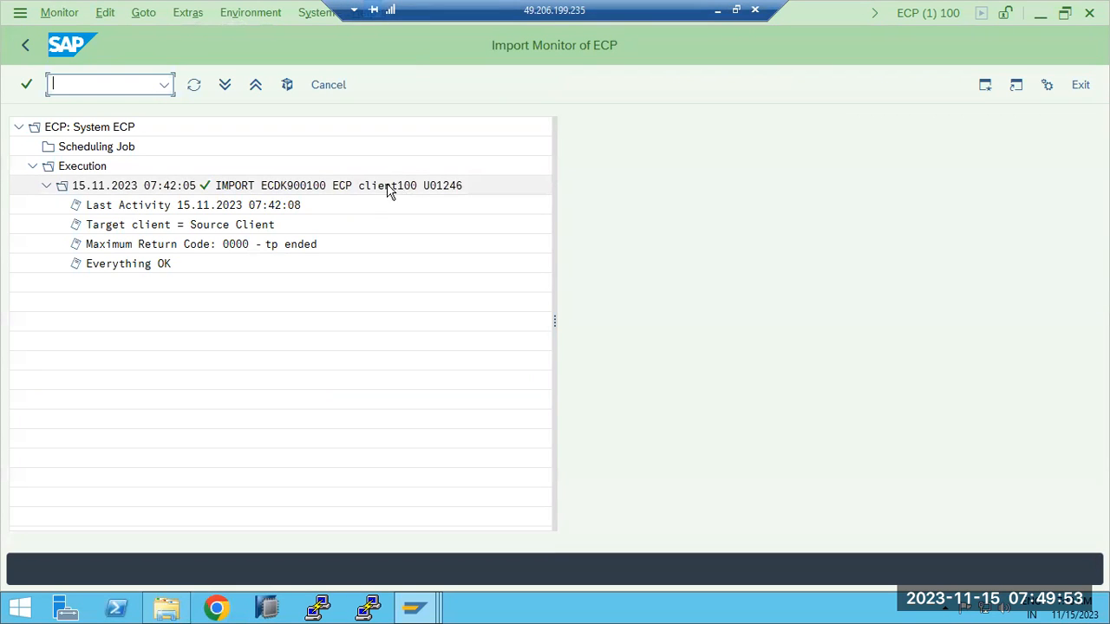
left_click(25, 45)
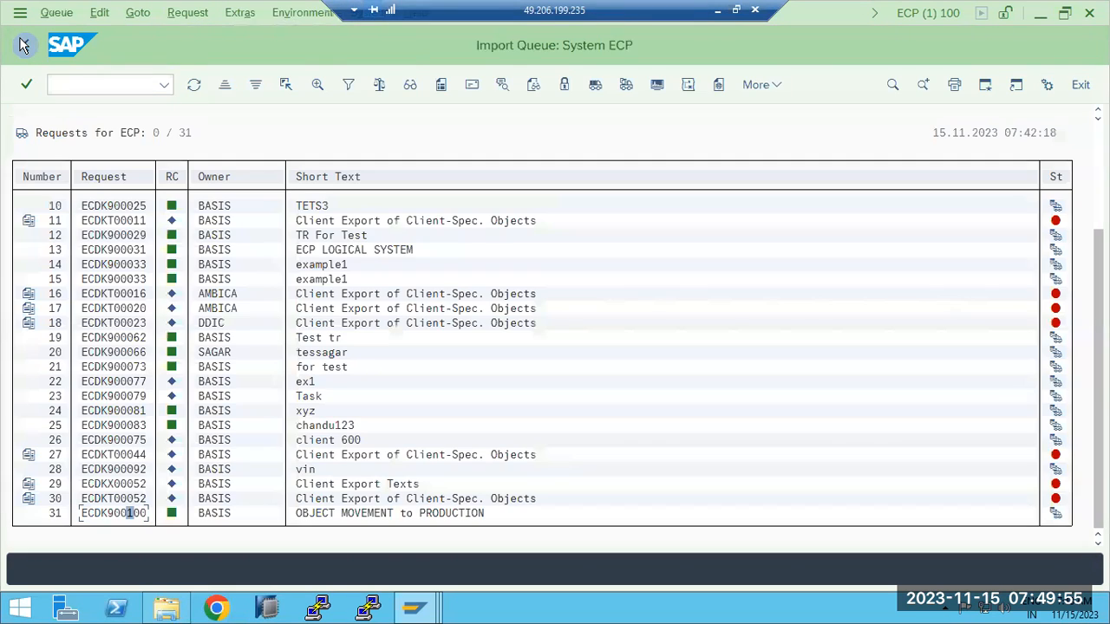
left_click(139, 14)
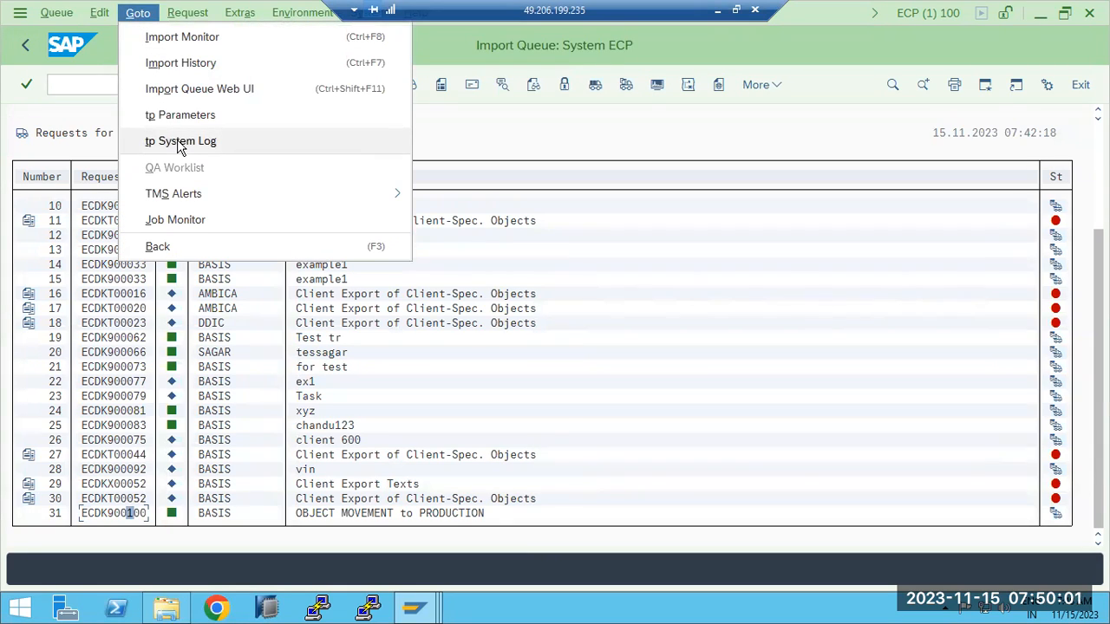
left_click(118, 517)
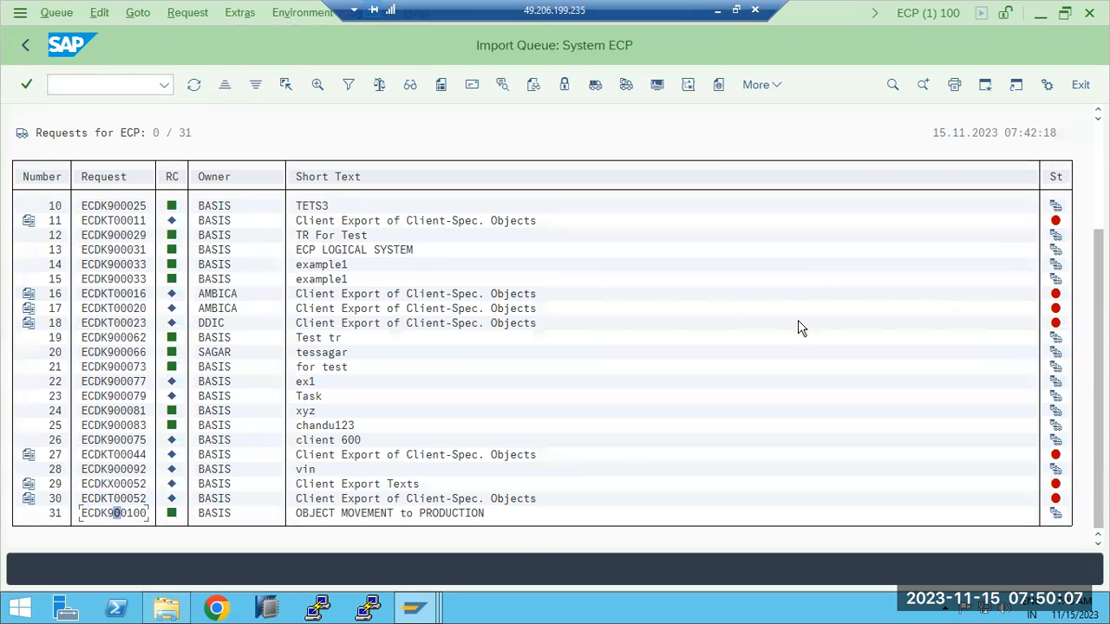
- In the second session, run SM37 and list *RDDIMPDP jobs for all users (*)
mouse_move(415, 607)
left_click(786, 530)
left_click(132, 85)
type("/nsm37")
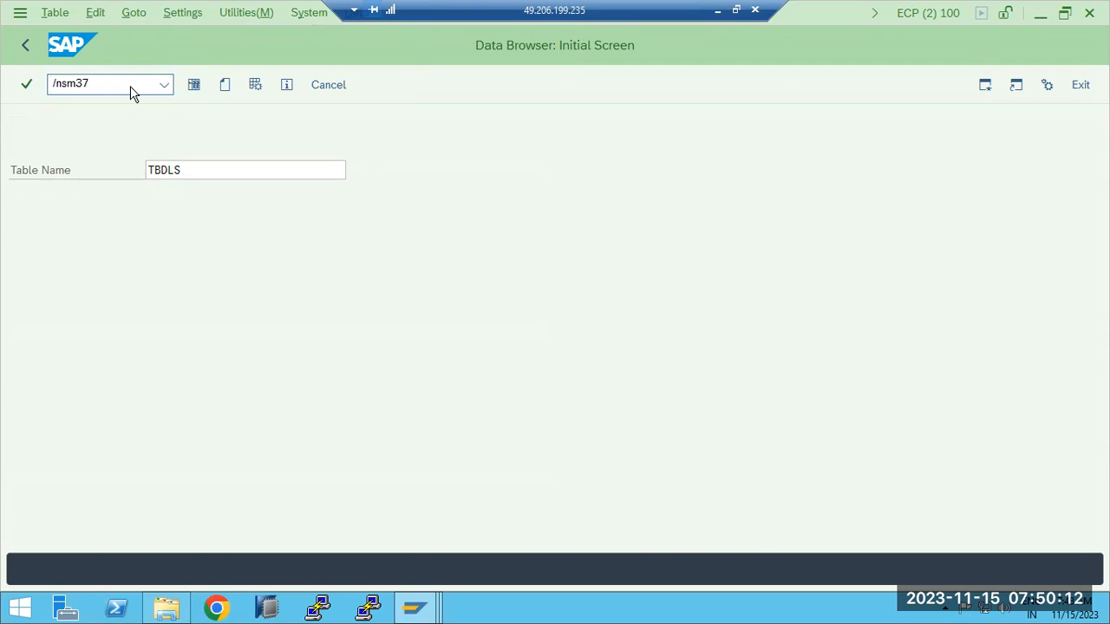
key("Return")
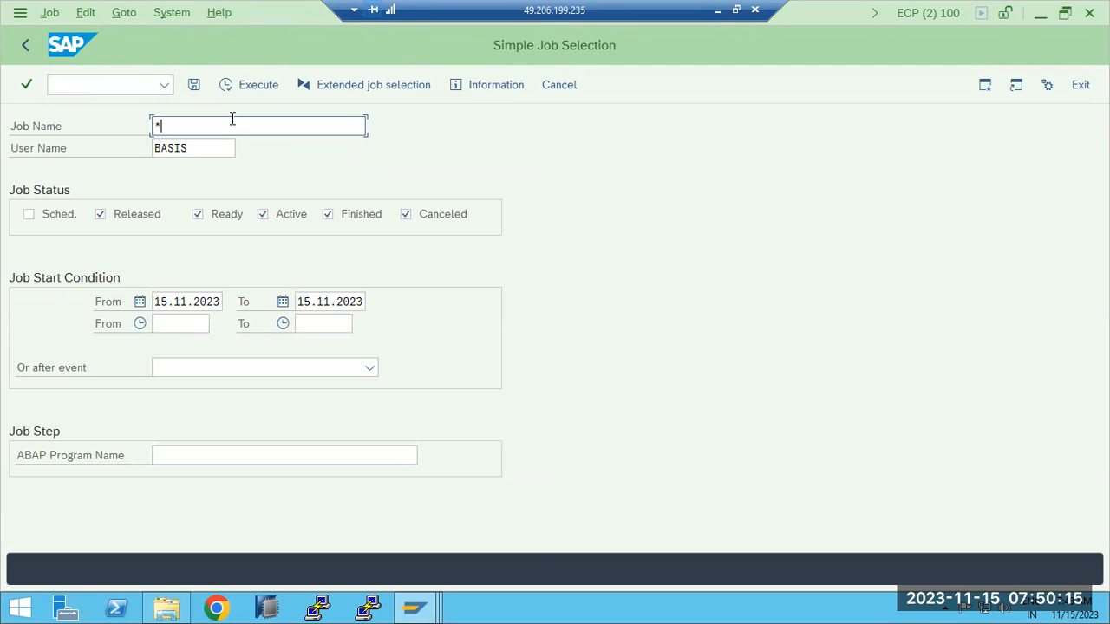
type("RDDIMPDP")
key("Tab")
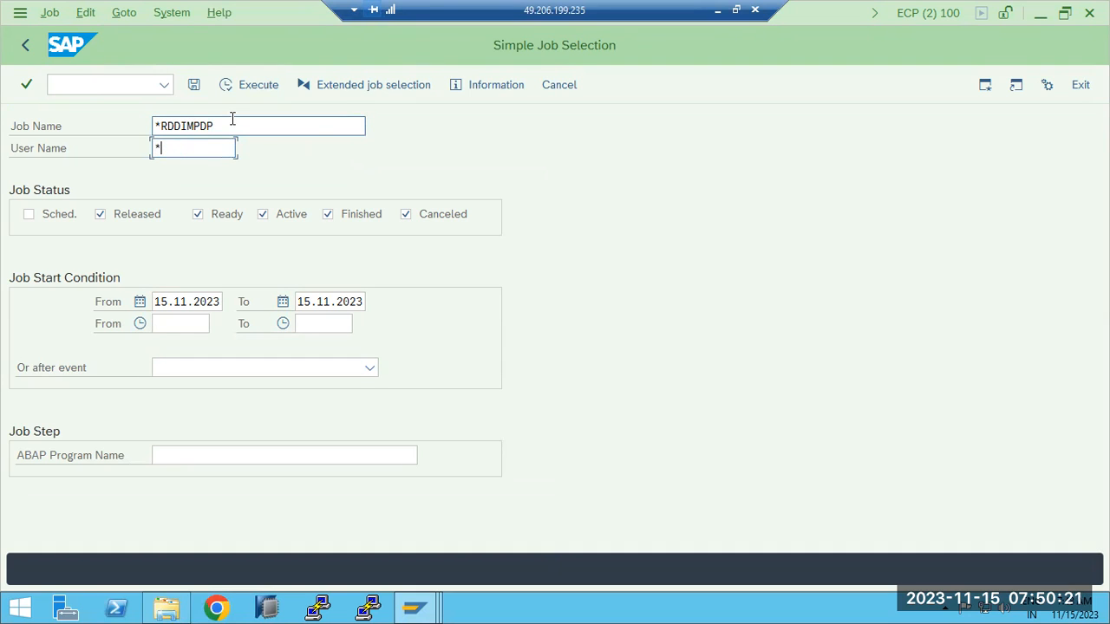
type("*")
left_click(243, 84)
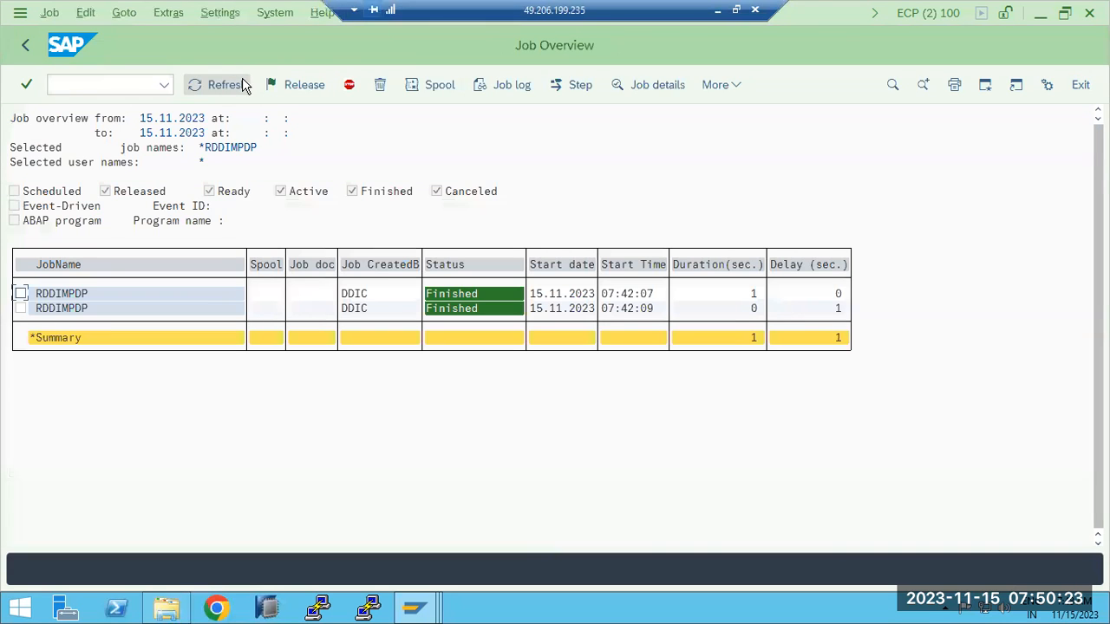
- View the log of a RDDIMPDP job, then back out to the Easy Access menu
left_click(61, 310)
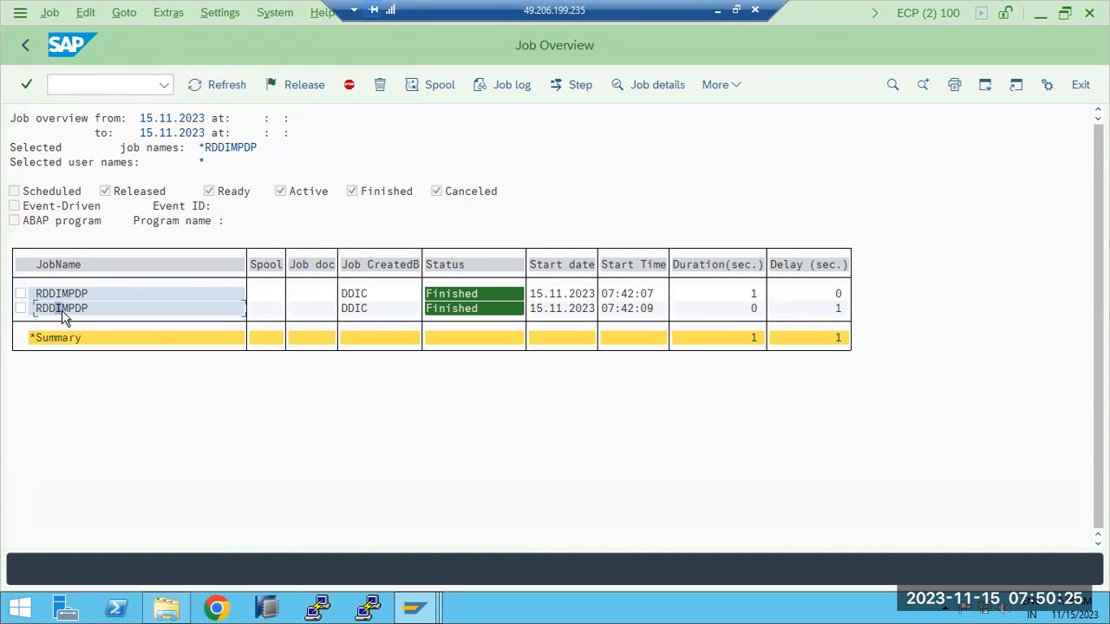
left_click(508, 87)
left_click(287, 252)
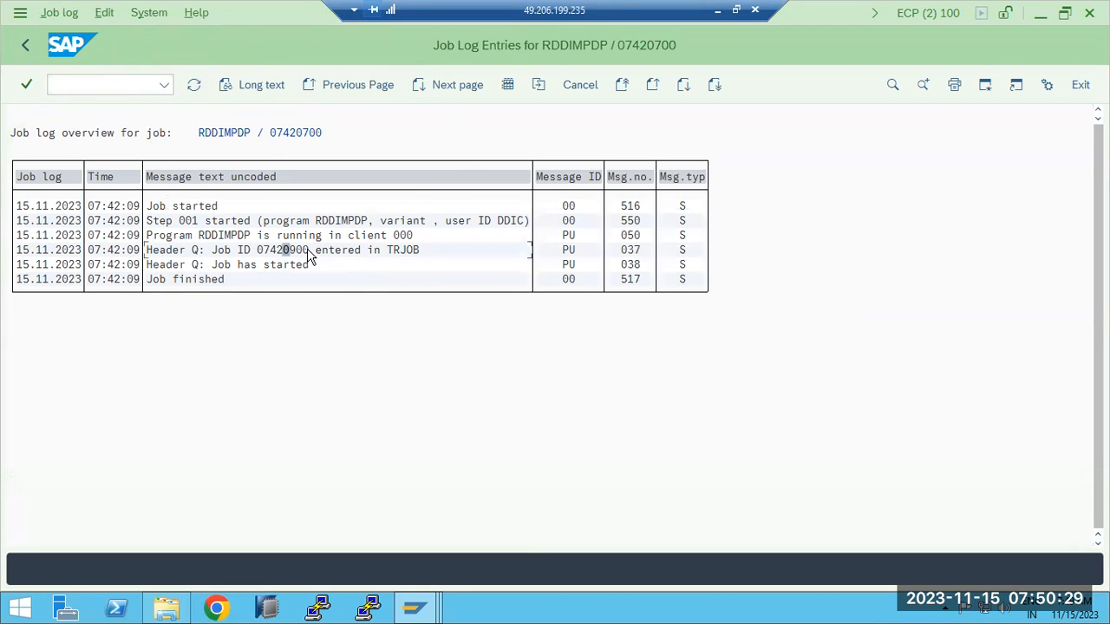
left_click(35, 45)
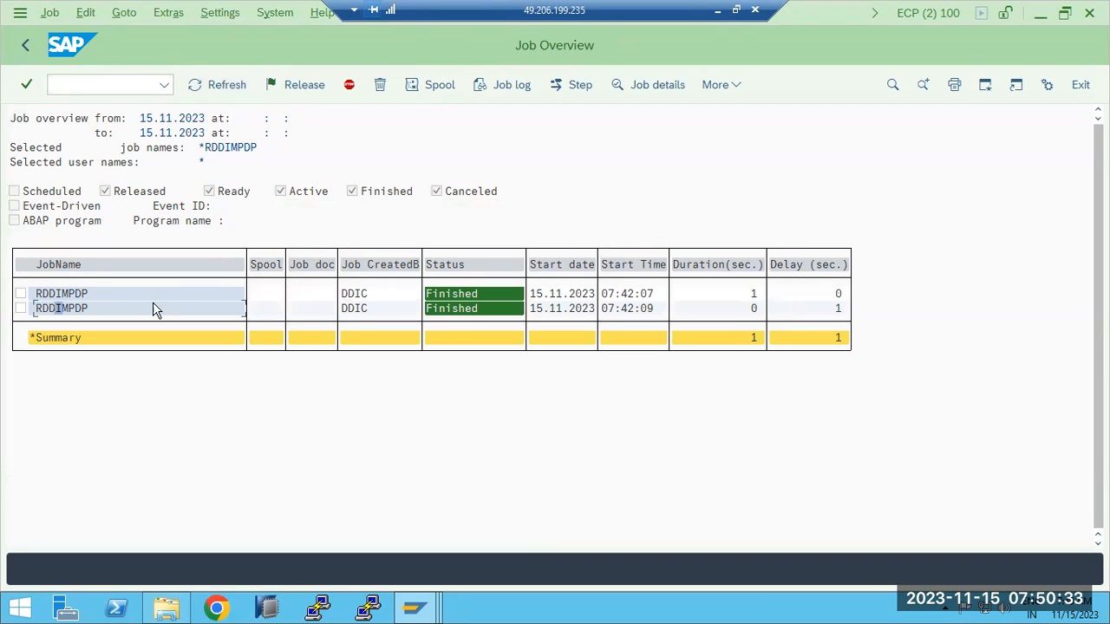
left_click(24, 47)
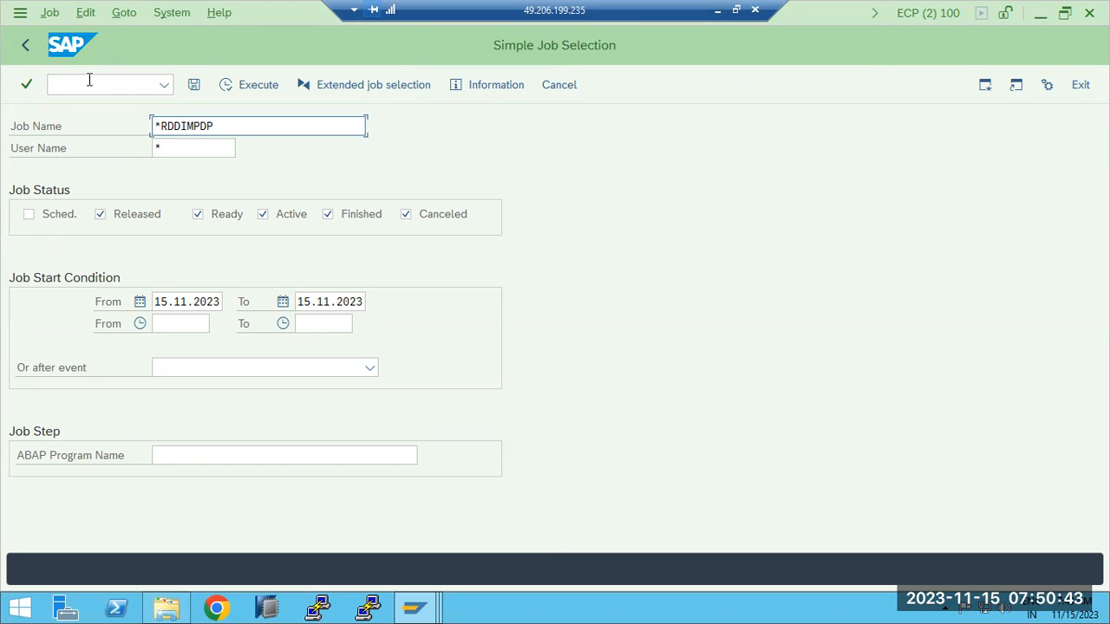
left_click_drag(154, 127, 236, 127)
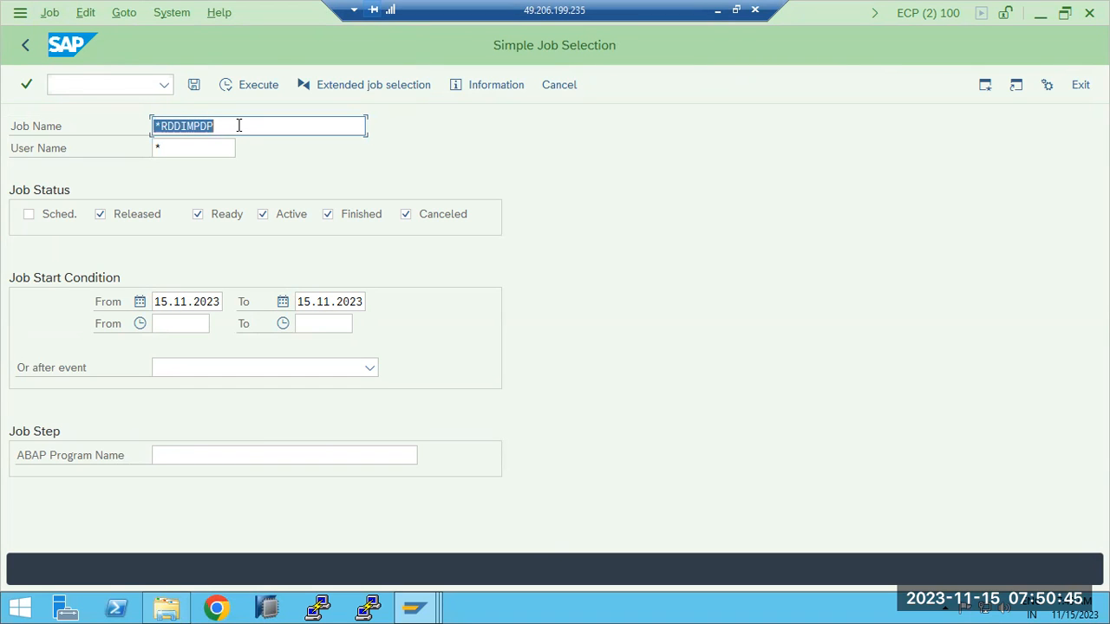
left_click(25, 45)
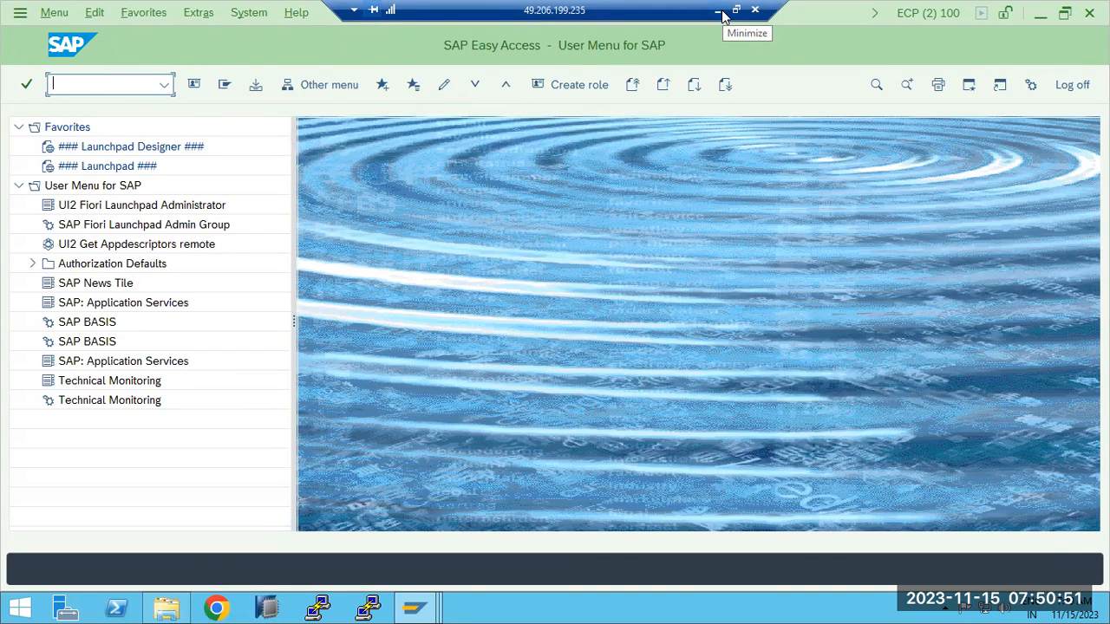
- Minimize the Easy Access session, bring up the ECP import queue, and return to the import overview
left_click(414, 607)
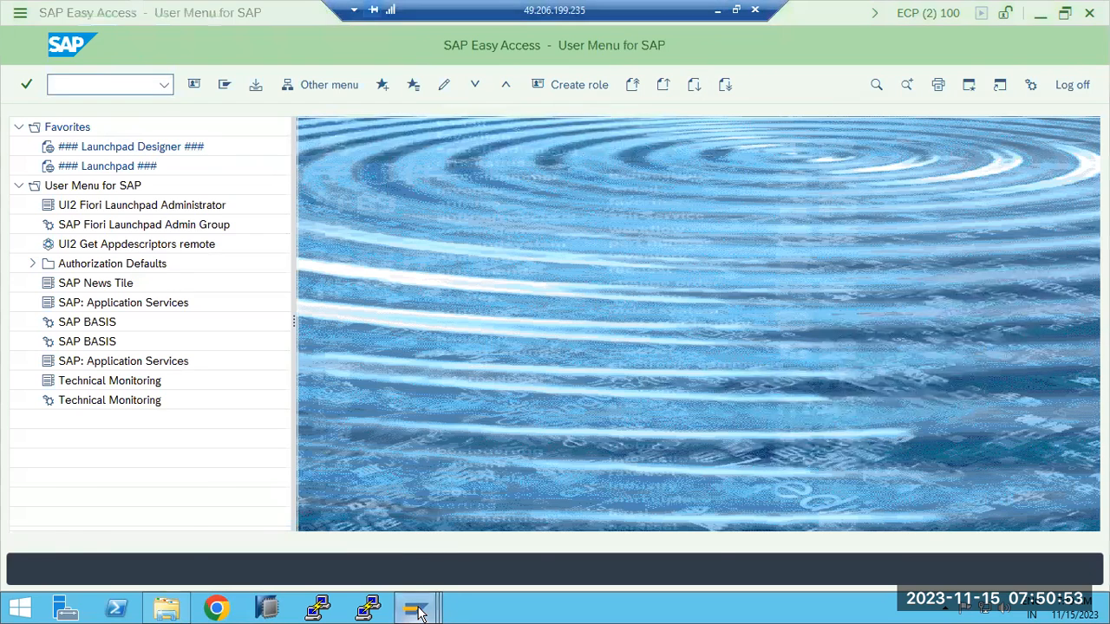
left_click(693, 516)
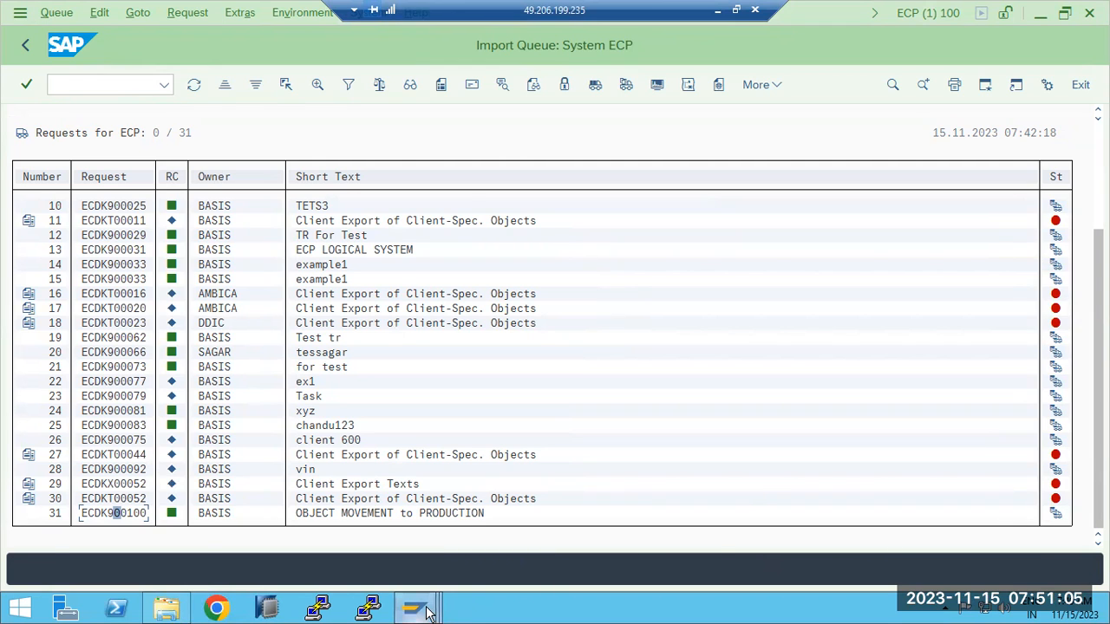
mouse_move(426, 612)
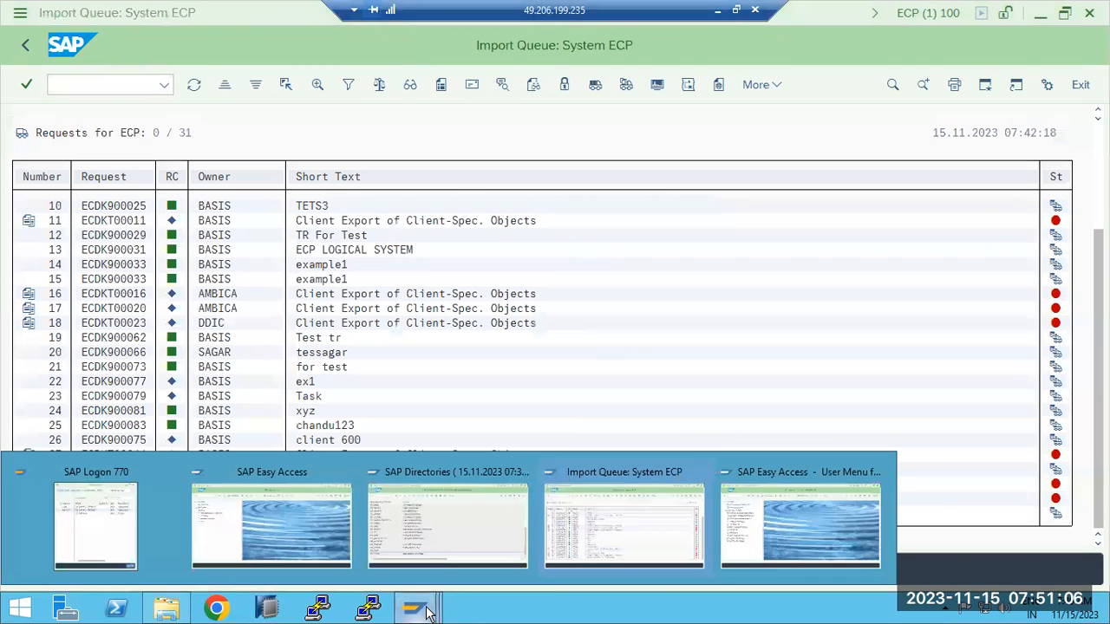
left_click(603, 530)
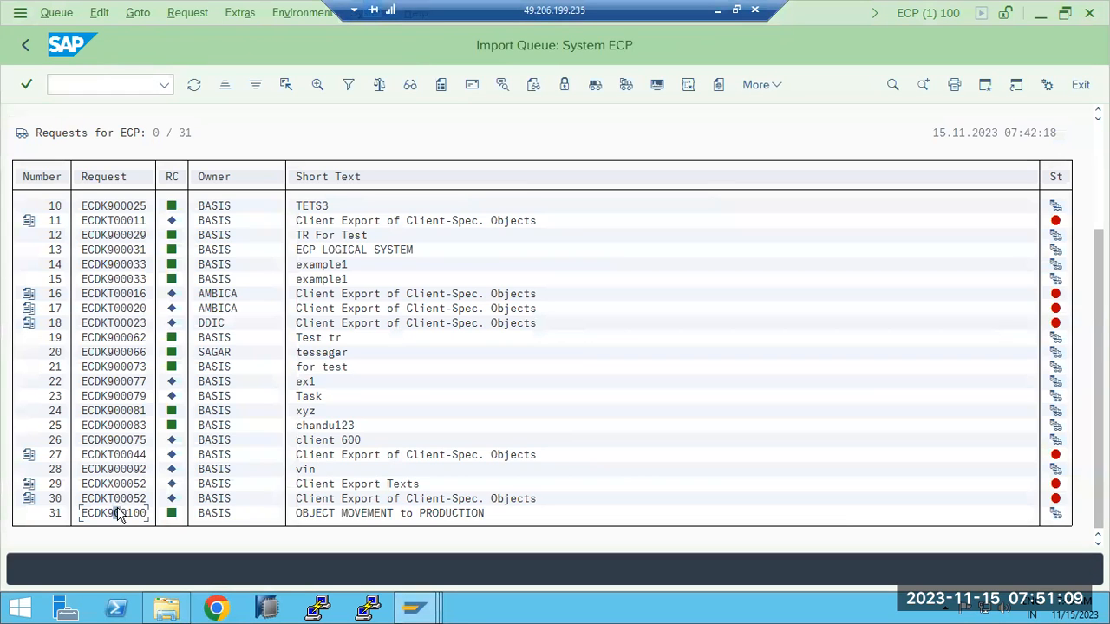
scroll(122, 515, "up", 6)
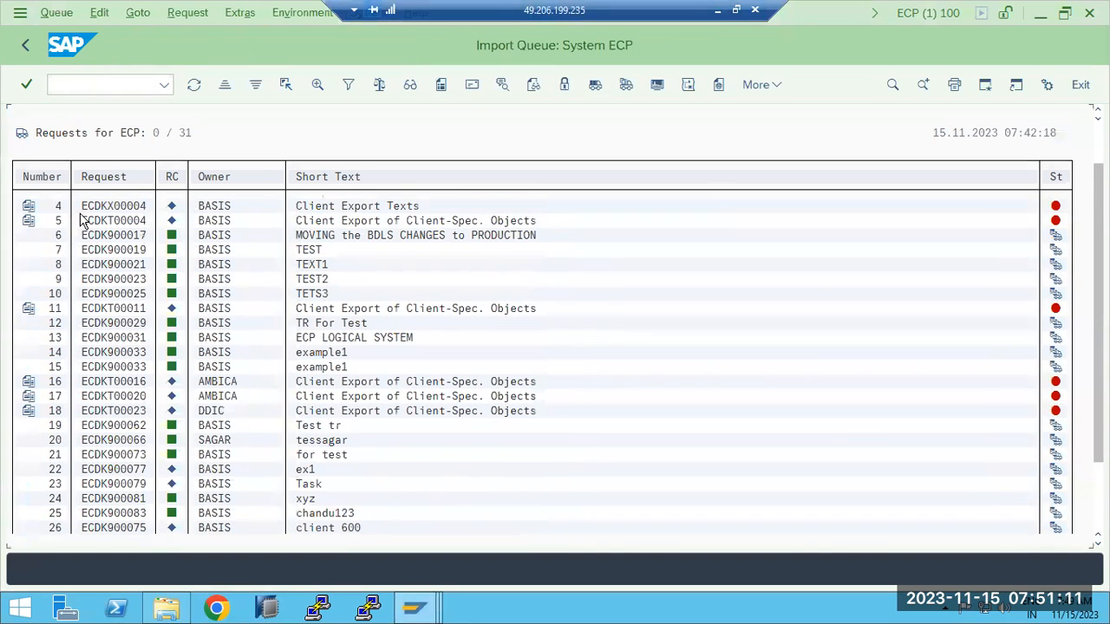
left_click(22, 48)
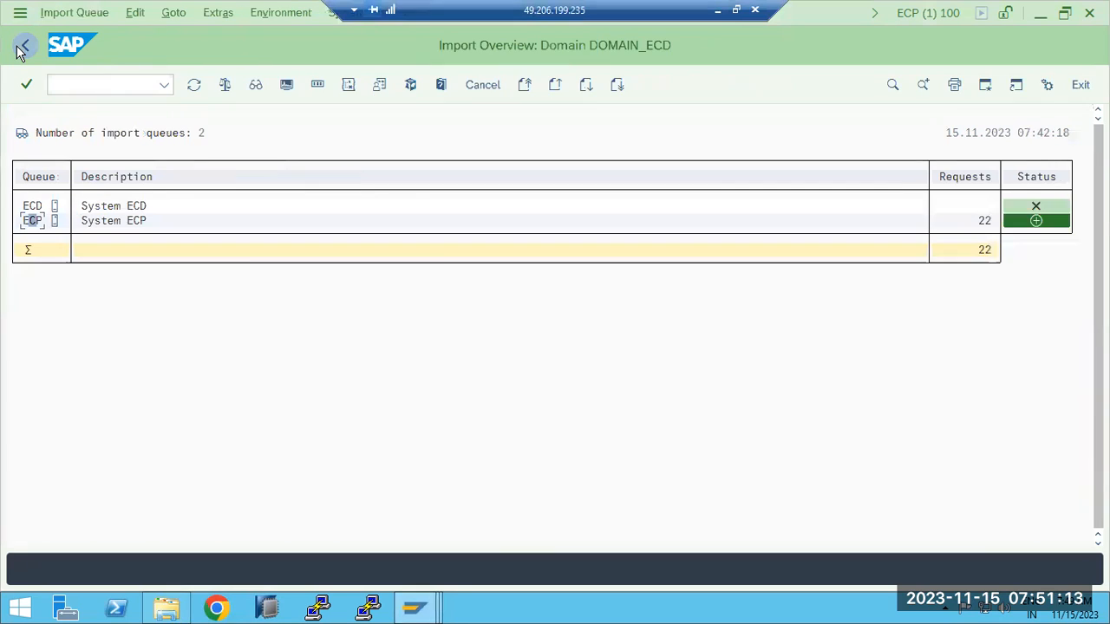
- Refresh the overview, browse ECP's 31 queued requests, and back out to the STMS start screen
left_click(194, 86)
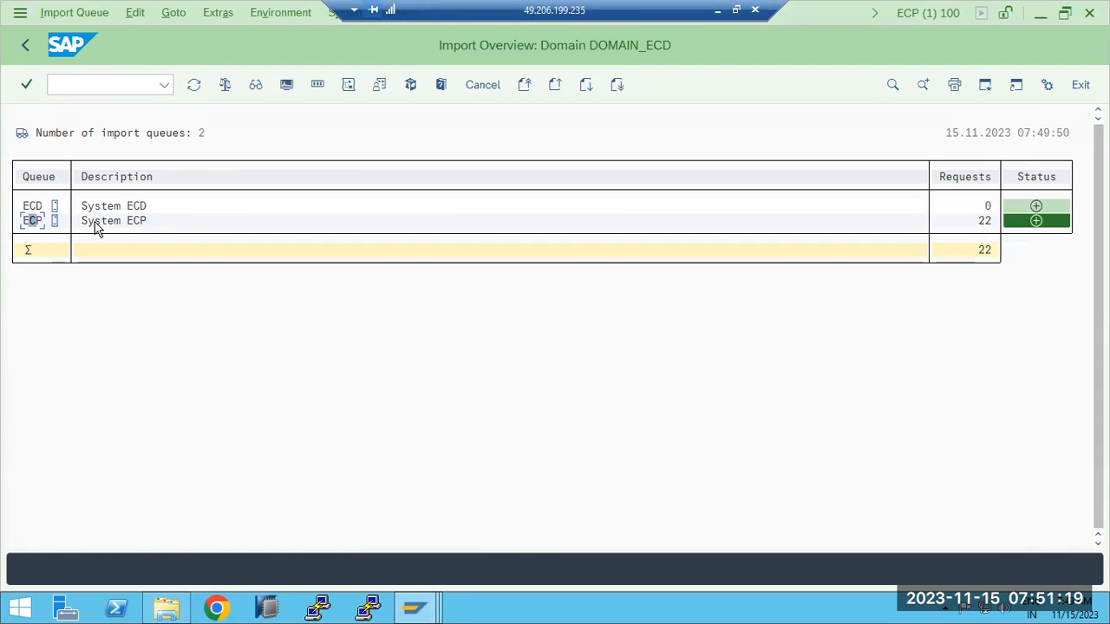
double_click(33, 222)
scroll(434, 342, "down", 5)
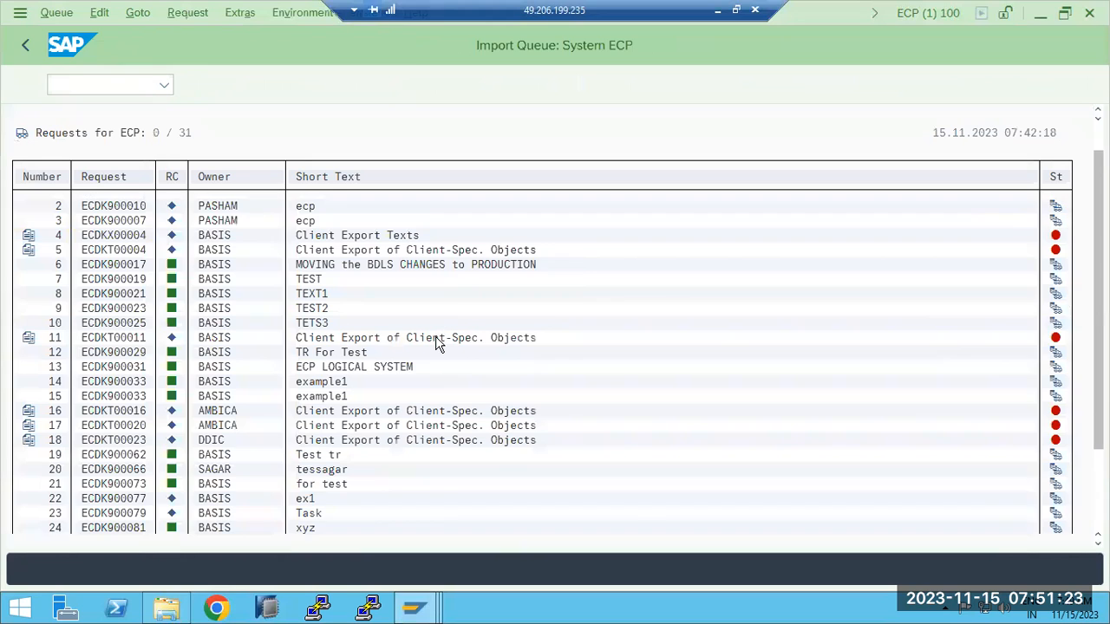
scroll(434, 355, "down", 4)
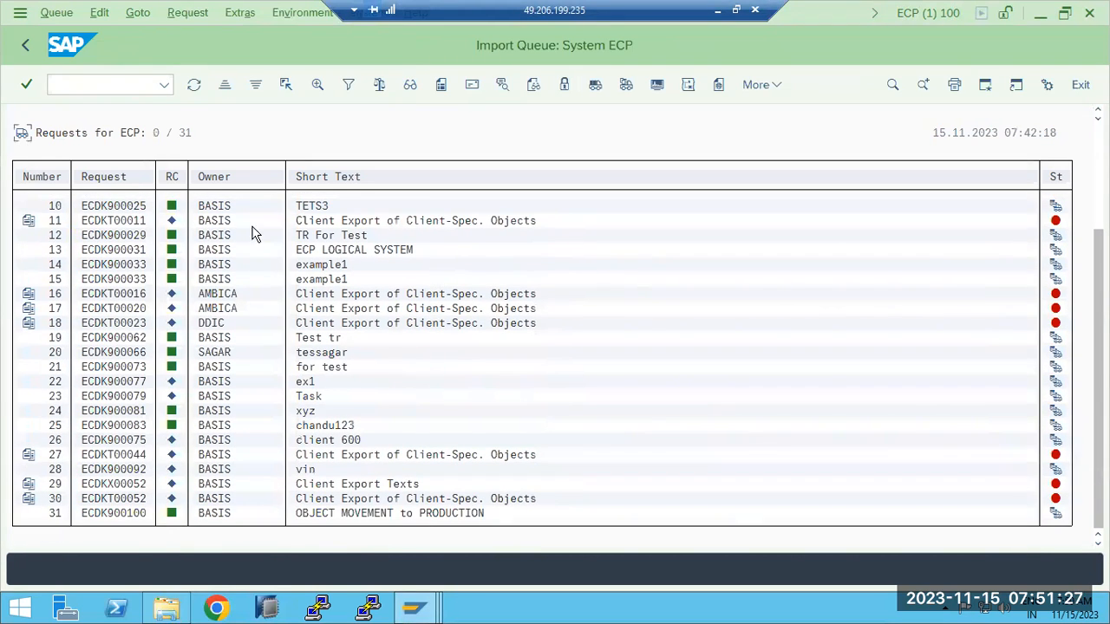
left_click(25, 46)
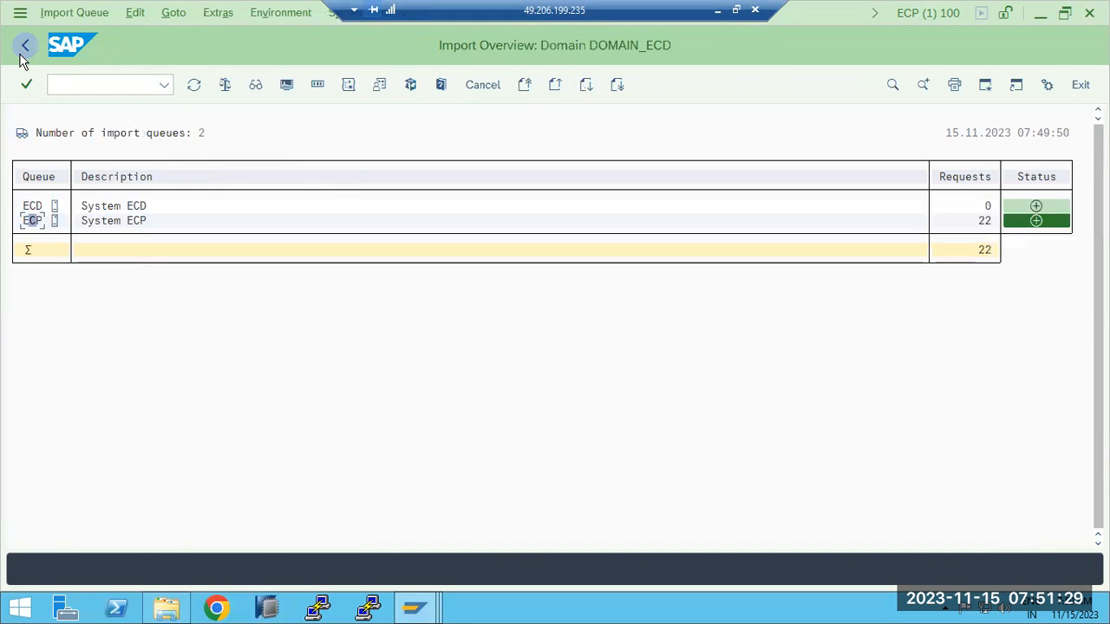
left_click(23, 48)
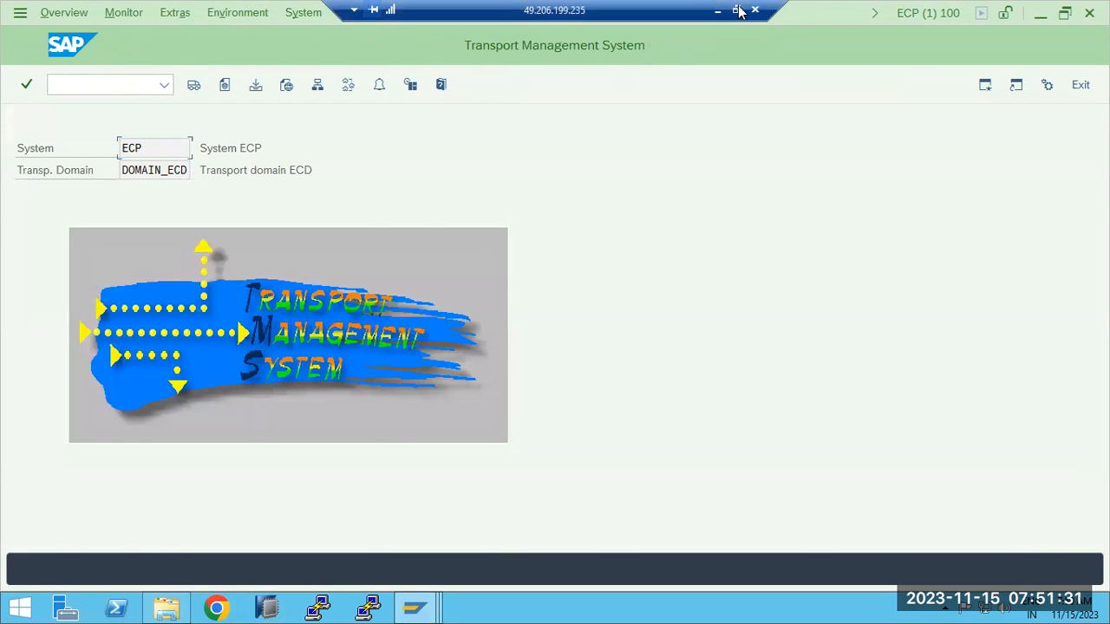
left_click(719, 11)
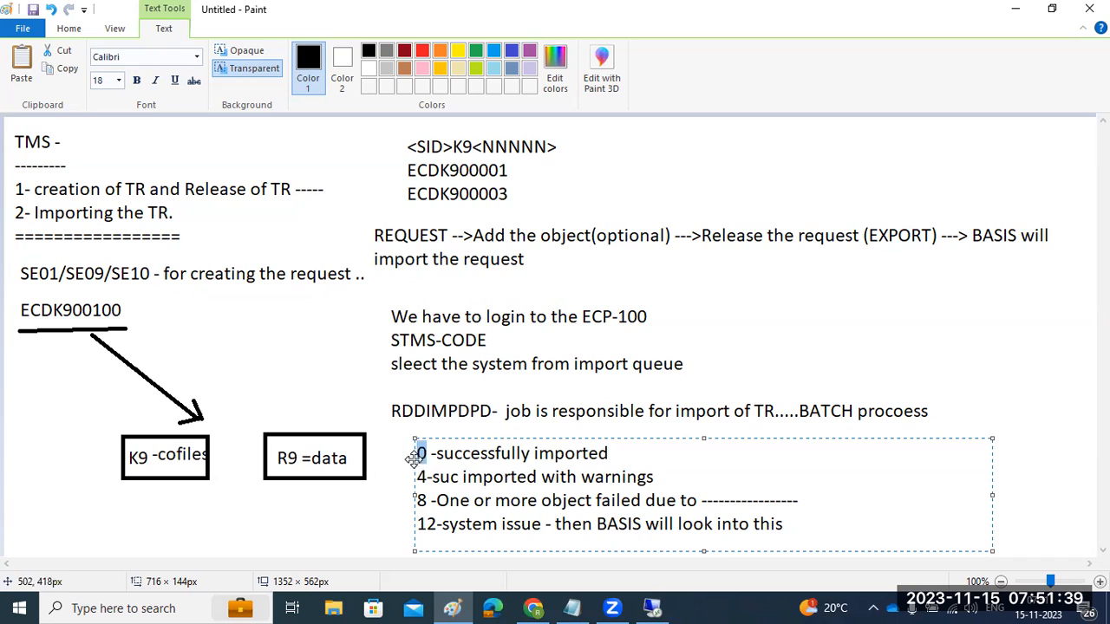
left_click_drag(418, 477, 428, 477)
left_click(414, 502)
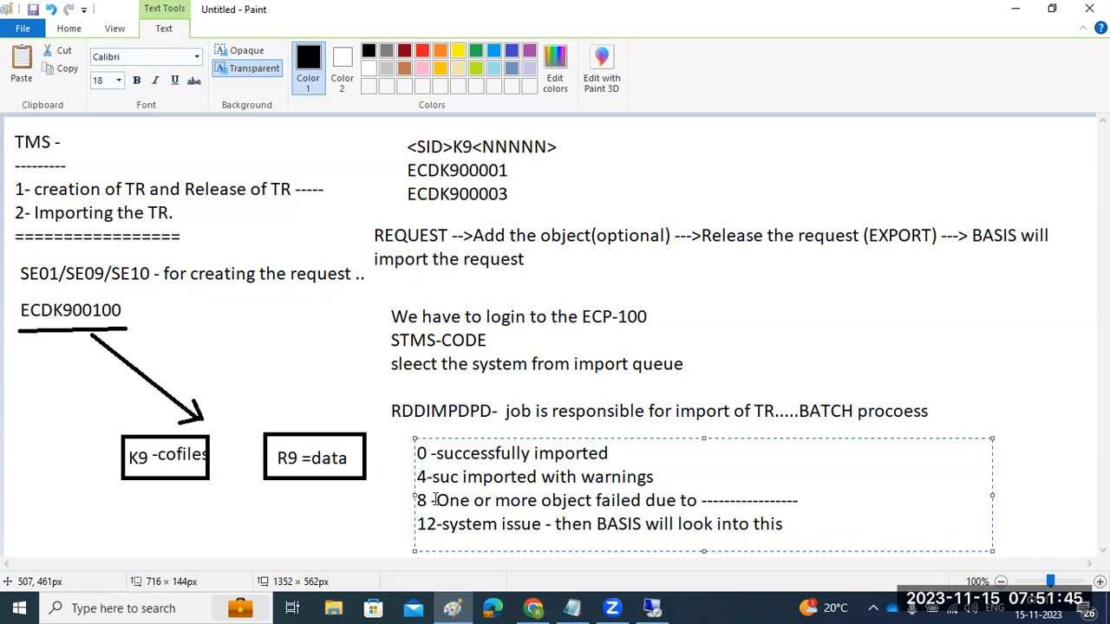
left_click_drag(436, 501, 566, 510)
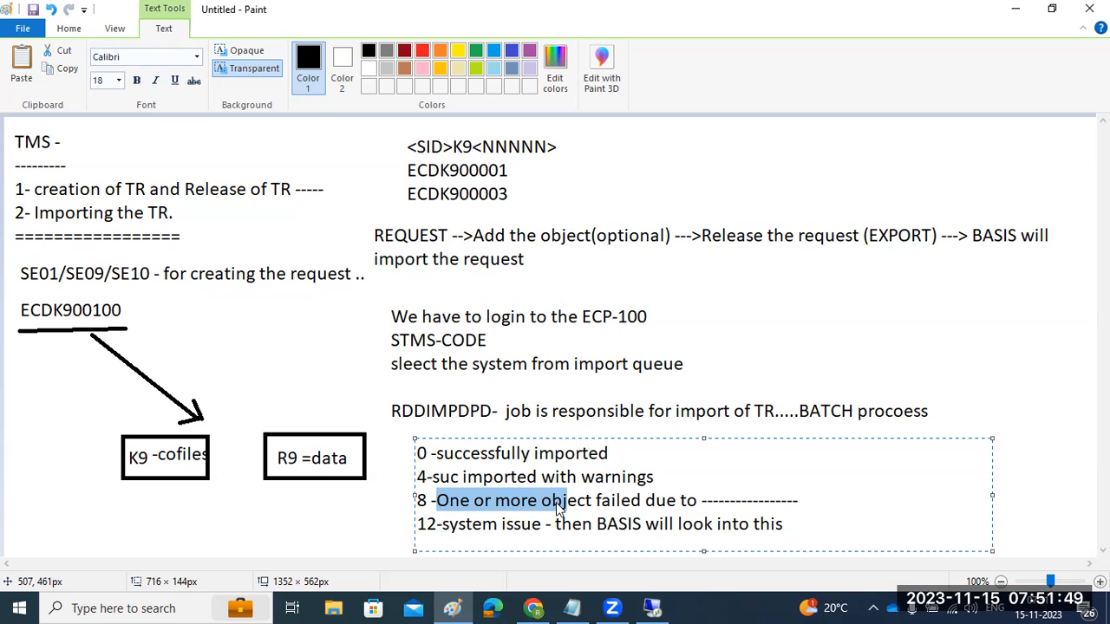
left_click_drag(438, 523, 417, 523)
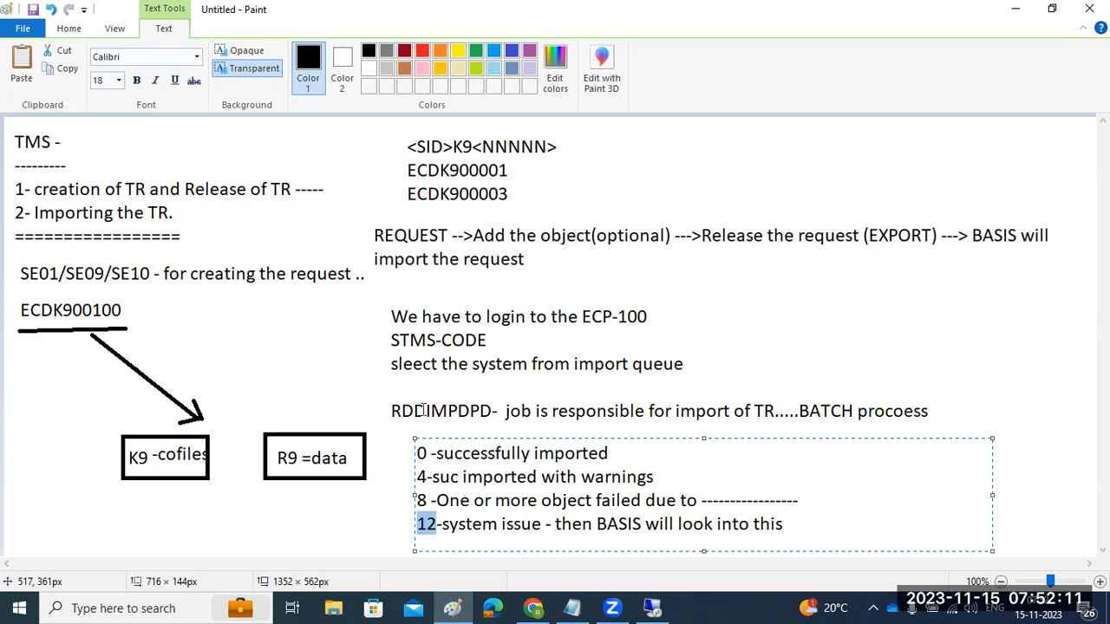
- Colour the 12 return code red and frame both REQUEST lines with a red rectangle
mouse_move(654, 607)
left_click(422, 52)
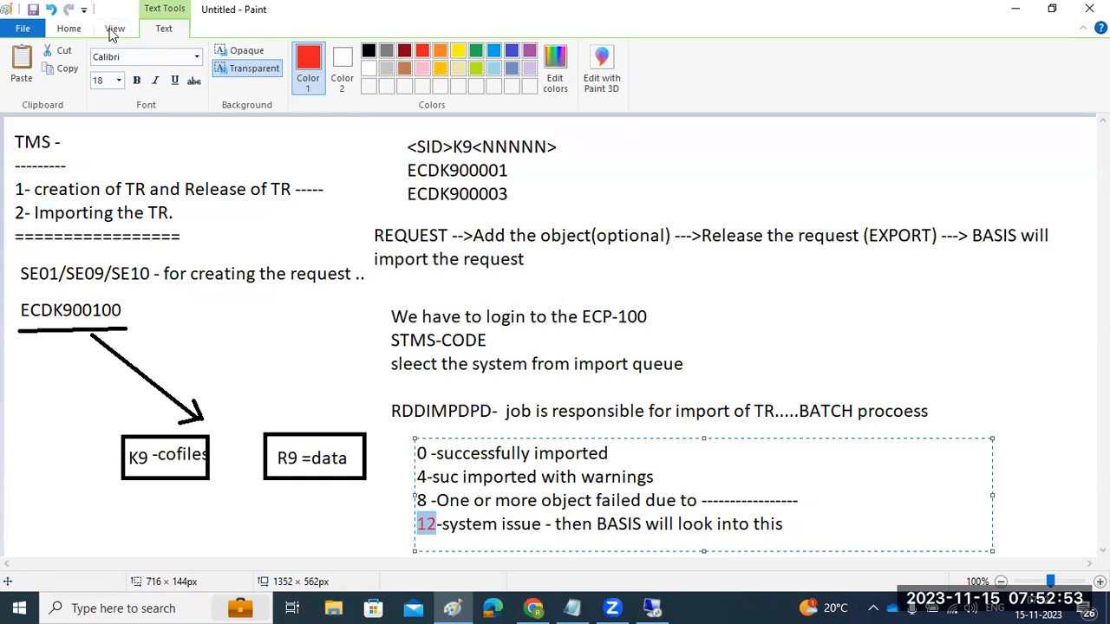
left_click(75, 30)
left_click(357, 52)
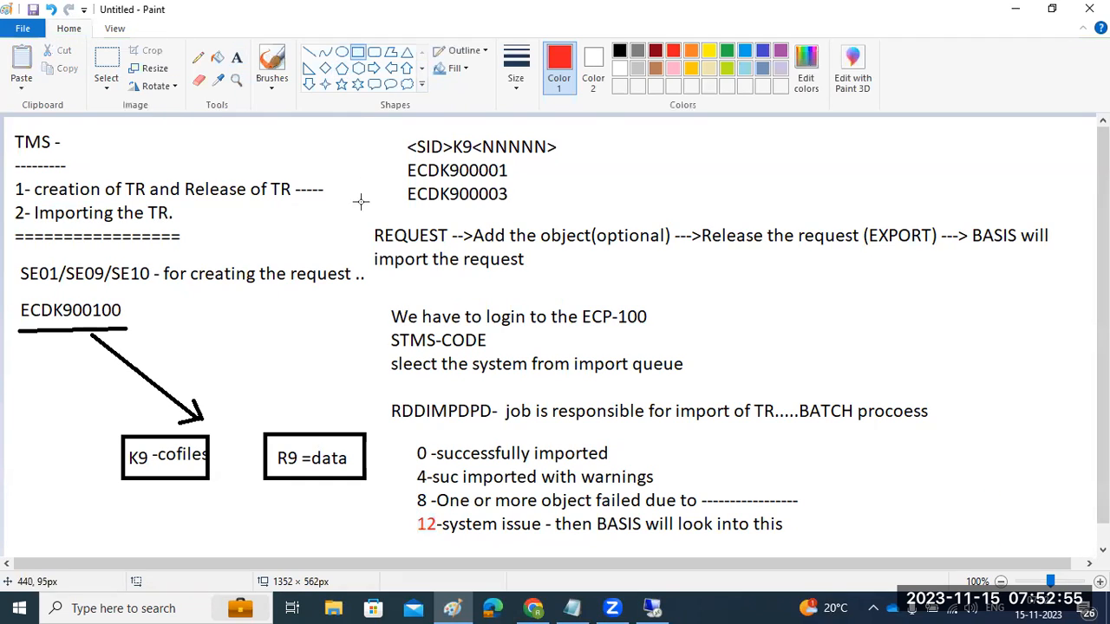
left_click_drag(355, 223, 1066, 281)
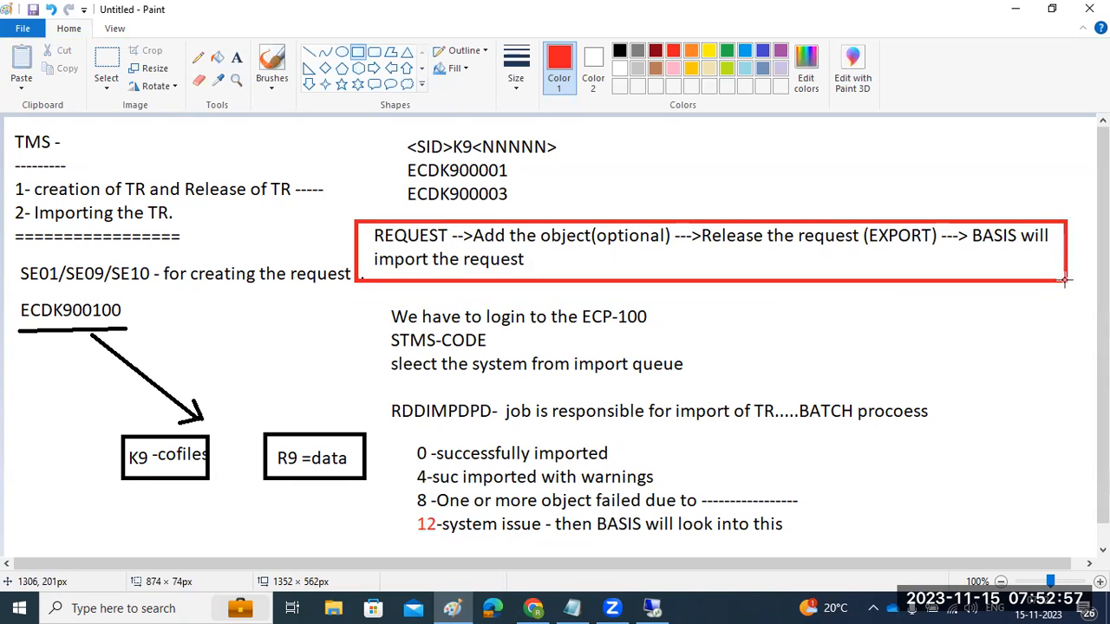
left_click(748, 309)
- Underline 'Release the request', 'import' and ECDK900100 in red and mark after Release of TR
left_click_drag(725, 249, 786, 251)
left_click_drag(403, 271, 427, 276)
left_click(807, 357)
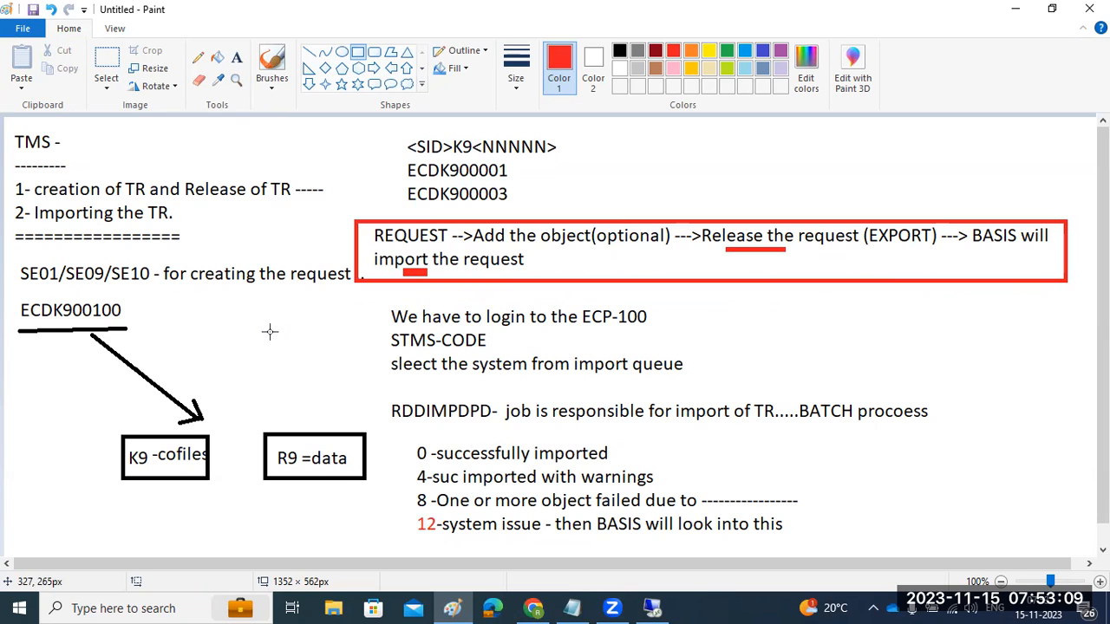
left_click_drag(17, 328, 124, 326)
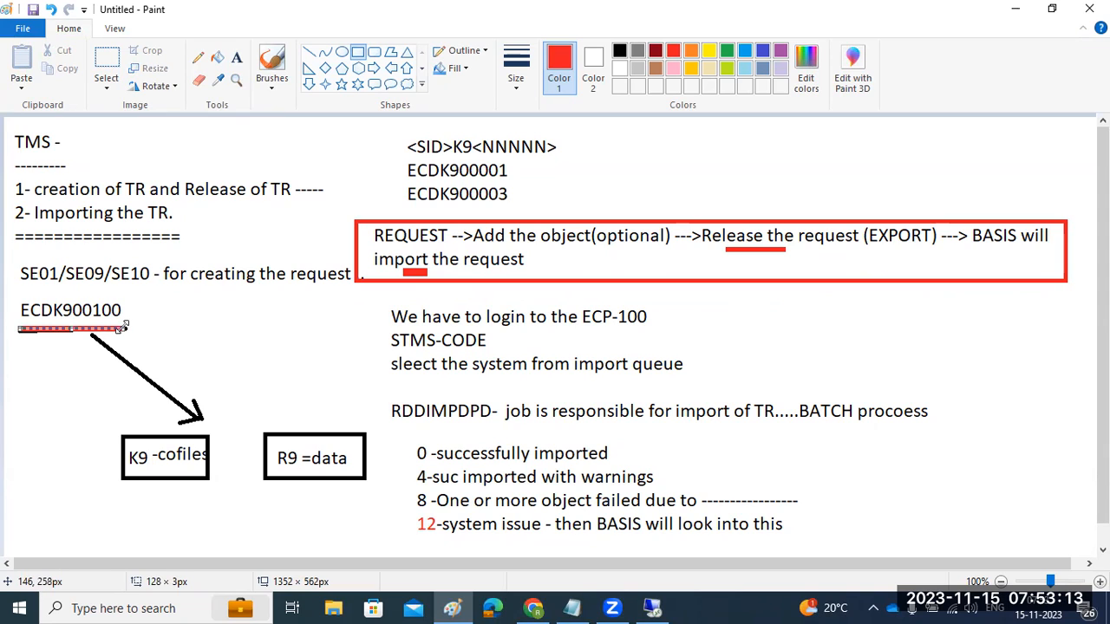
left_click_drag(295, 189, 335, 189)
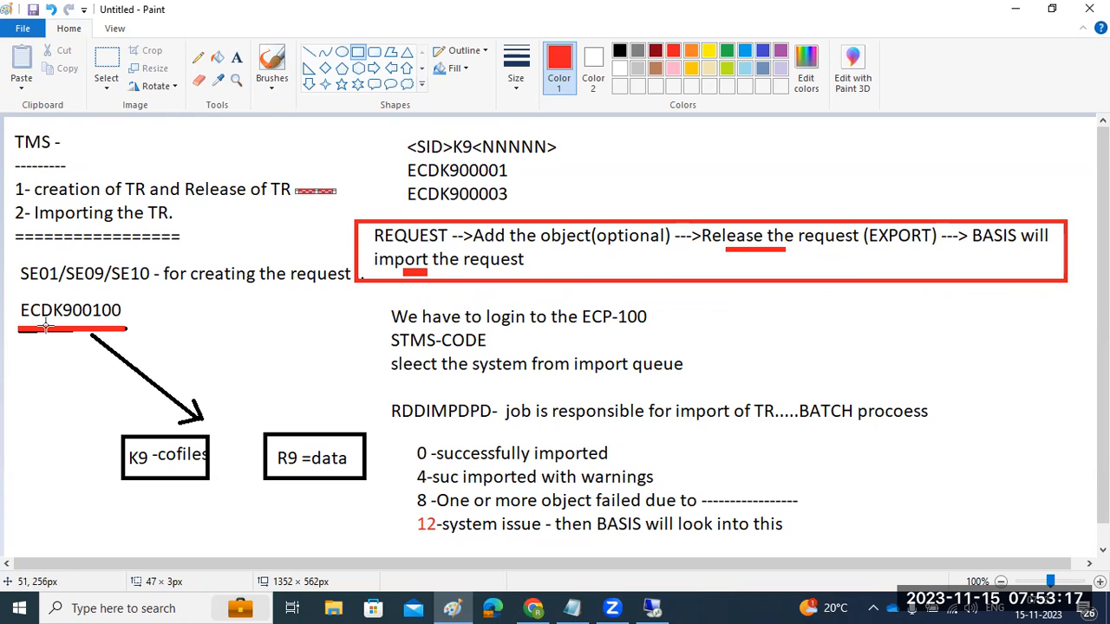
left_click(651, 608)
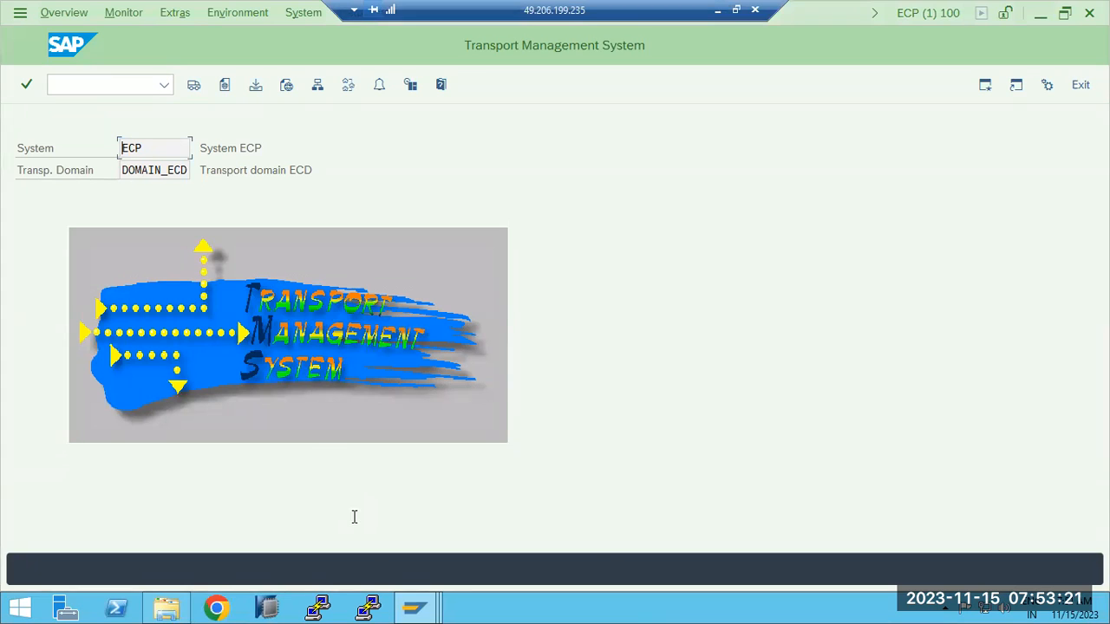
- Switch to the ECD Easy Access session and run transaction SE09
left_click(415, 608)
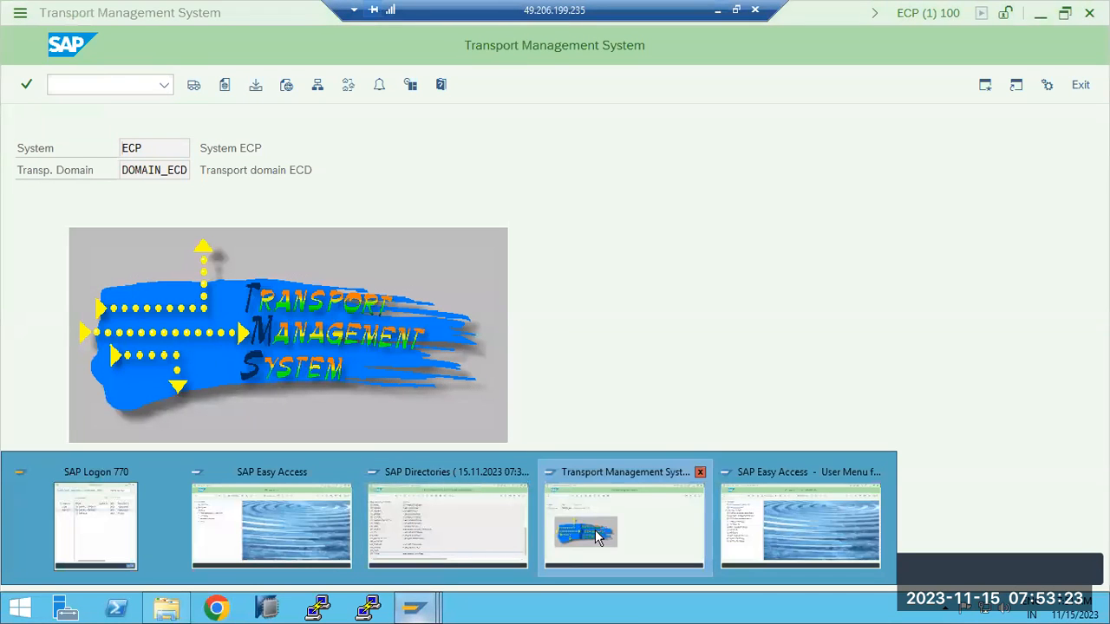
left_click(278, 527)
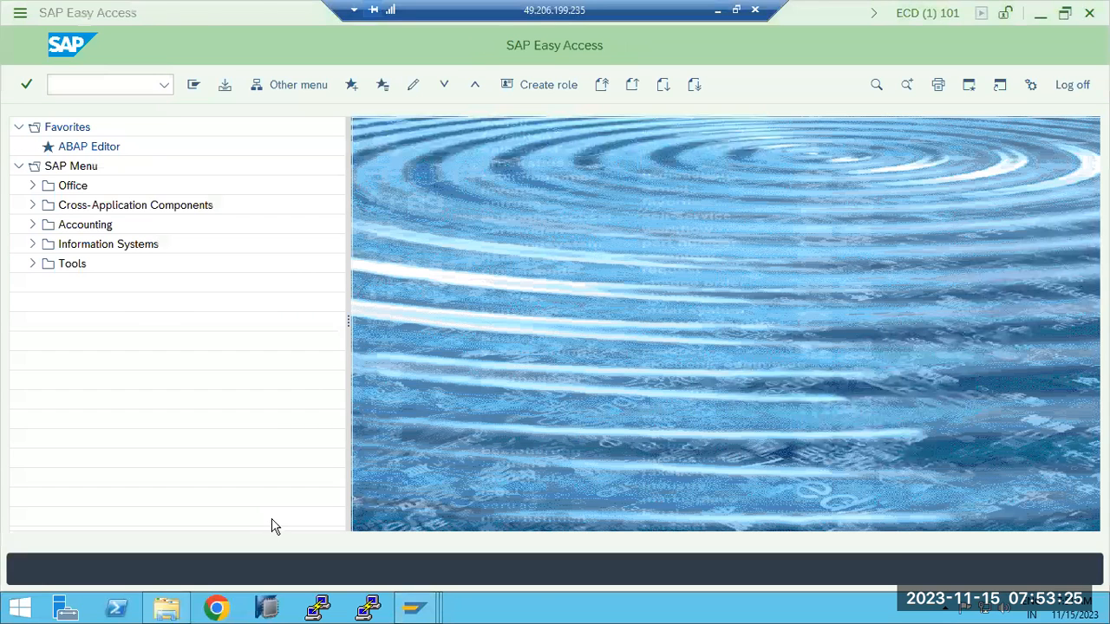
left_click(76, 80)
type("se09")
key("Return")
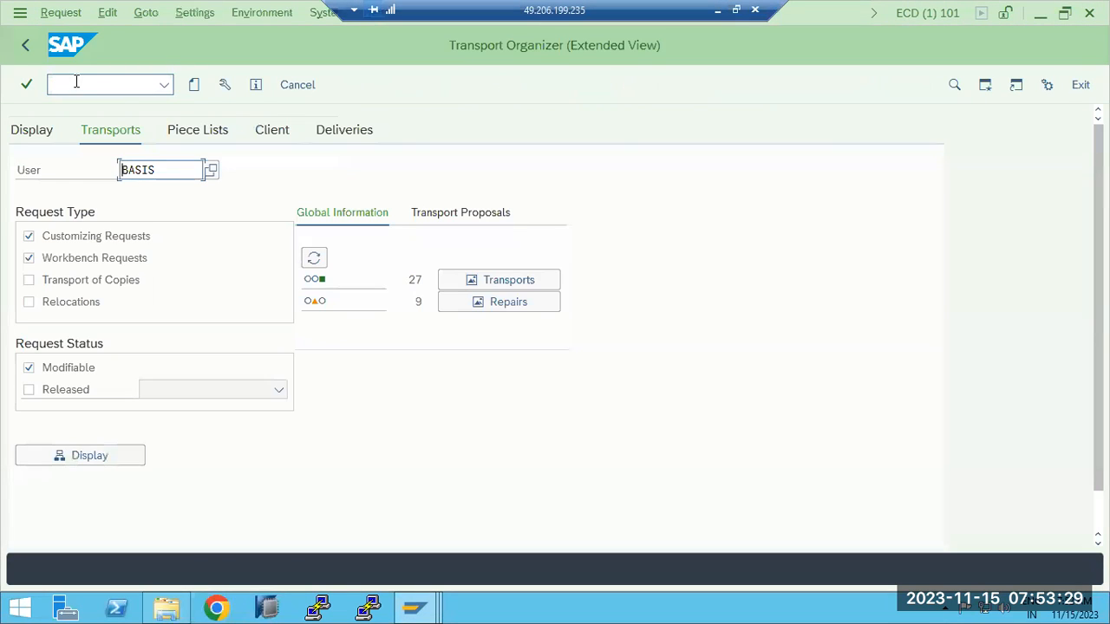
- Create workbench request EXAMPLE1 (ECDK900104), release it for export, and return to the organizer
left_click(195, 85)
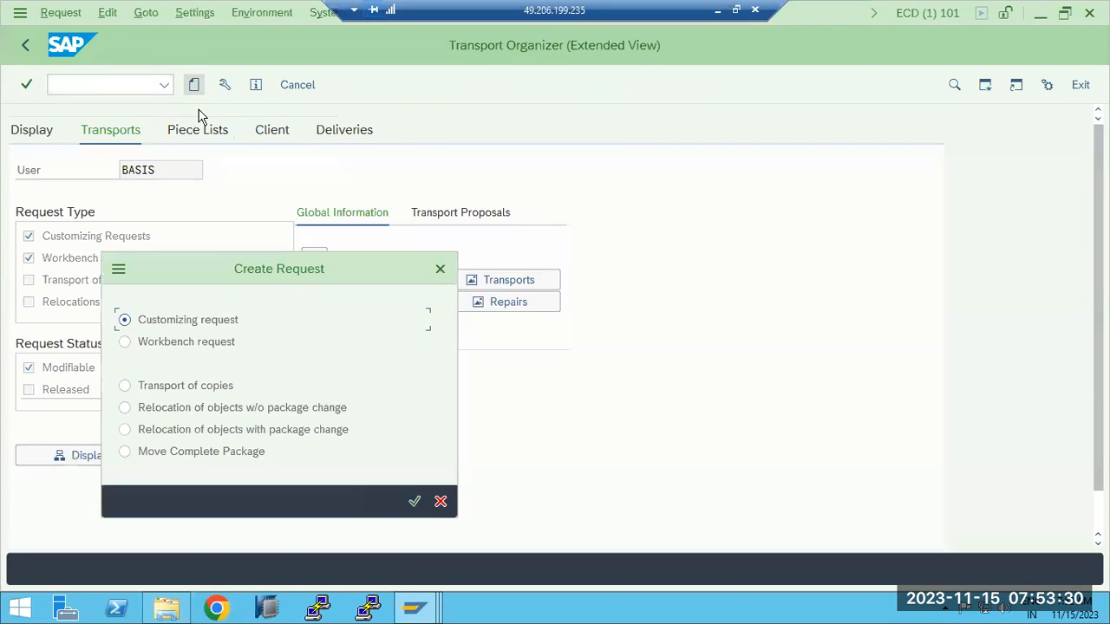
left_click(189, 346)
left_click(415, 502)
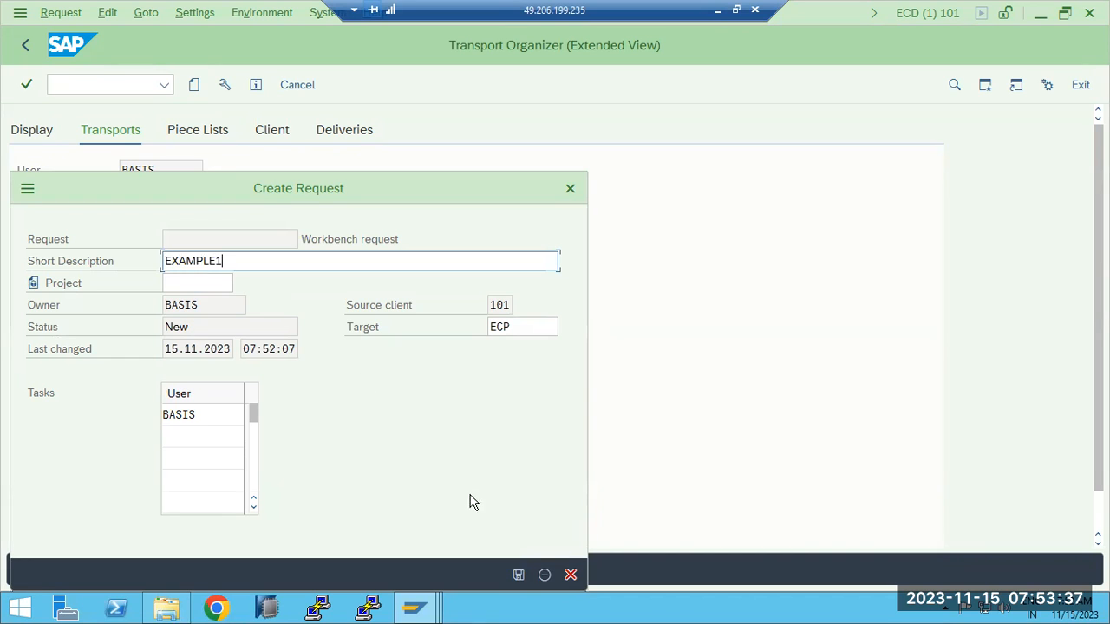
left_click(518, 575)
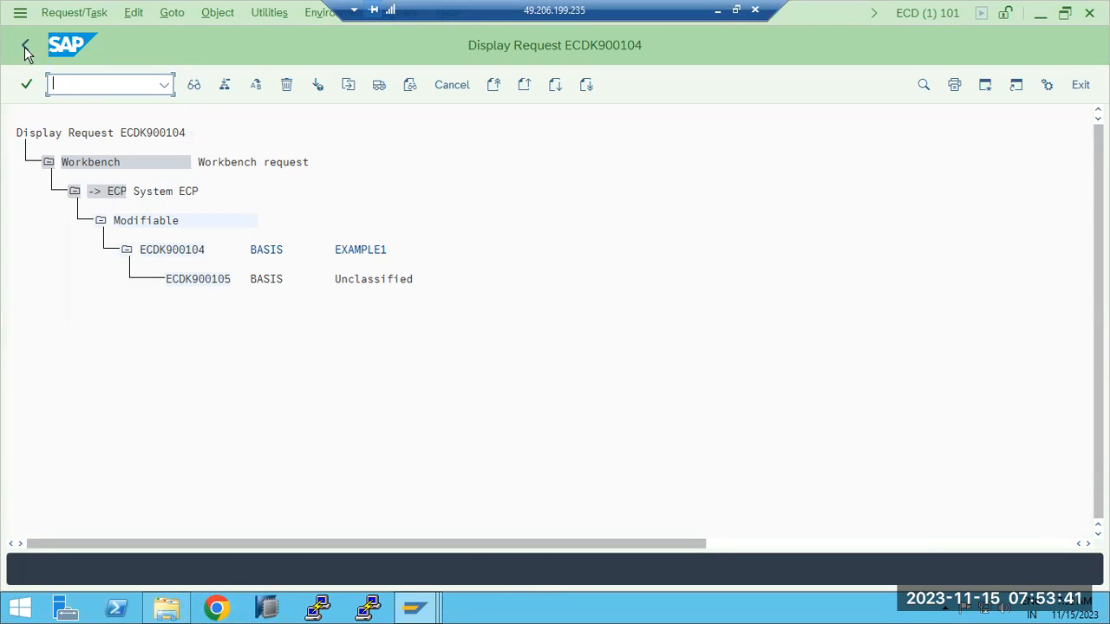
left_click(168, 250)
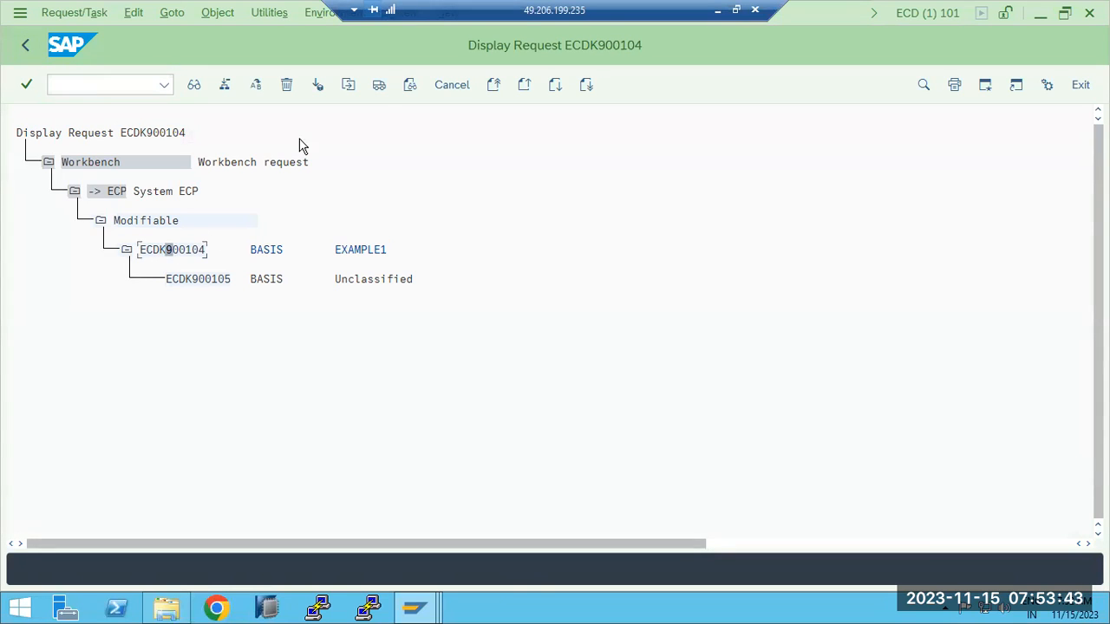
left_click(378, 86)
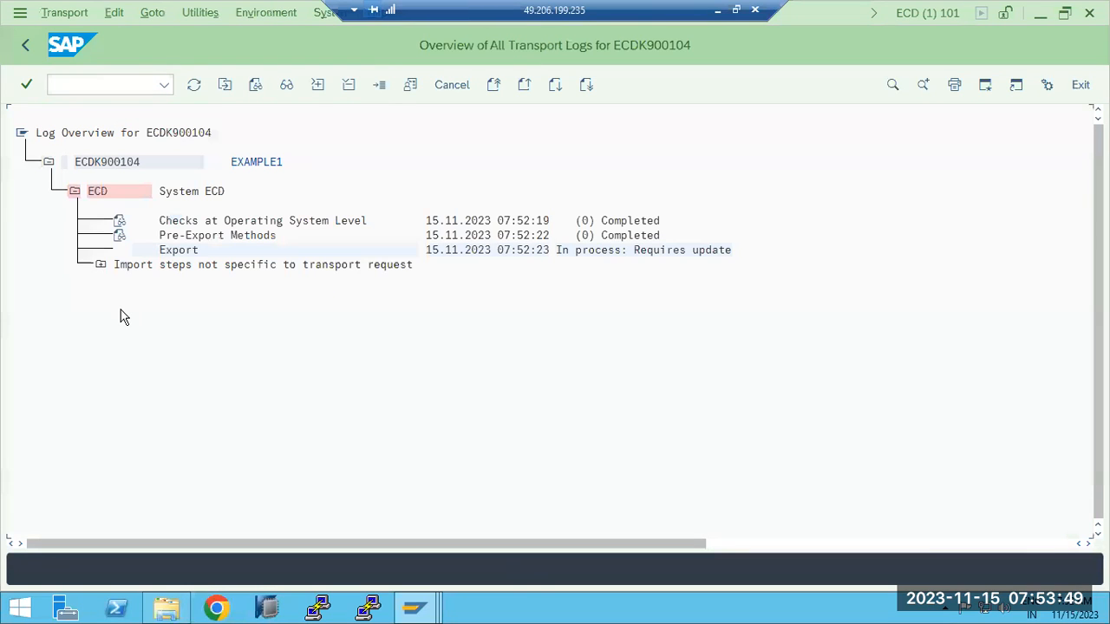
left_click(25, 44)
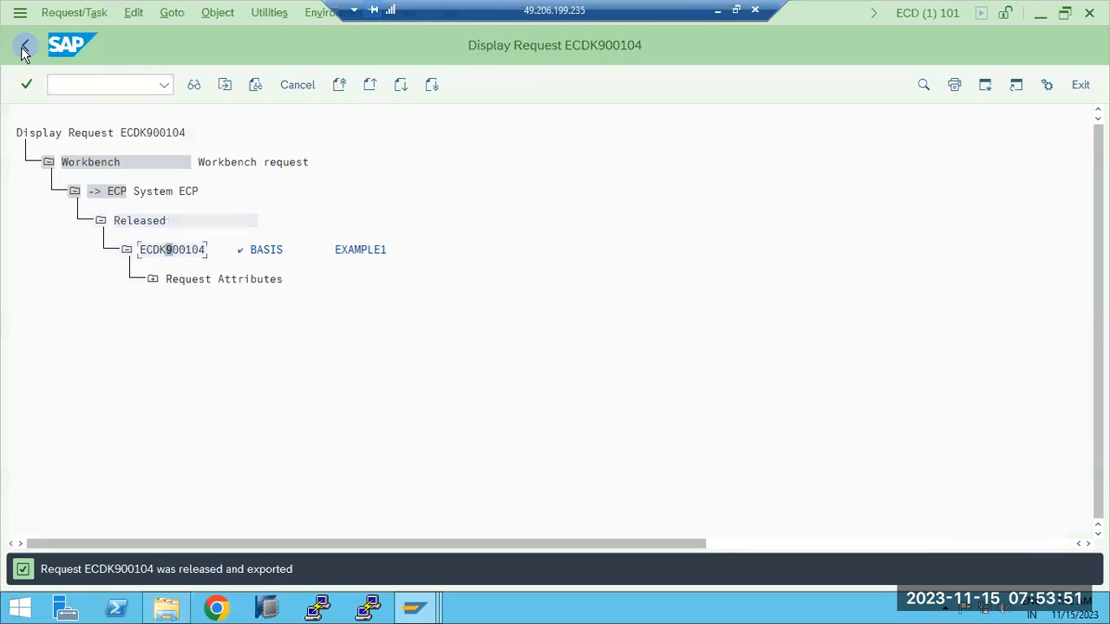
left_click(25, 44)
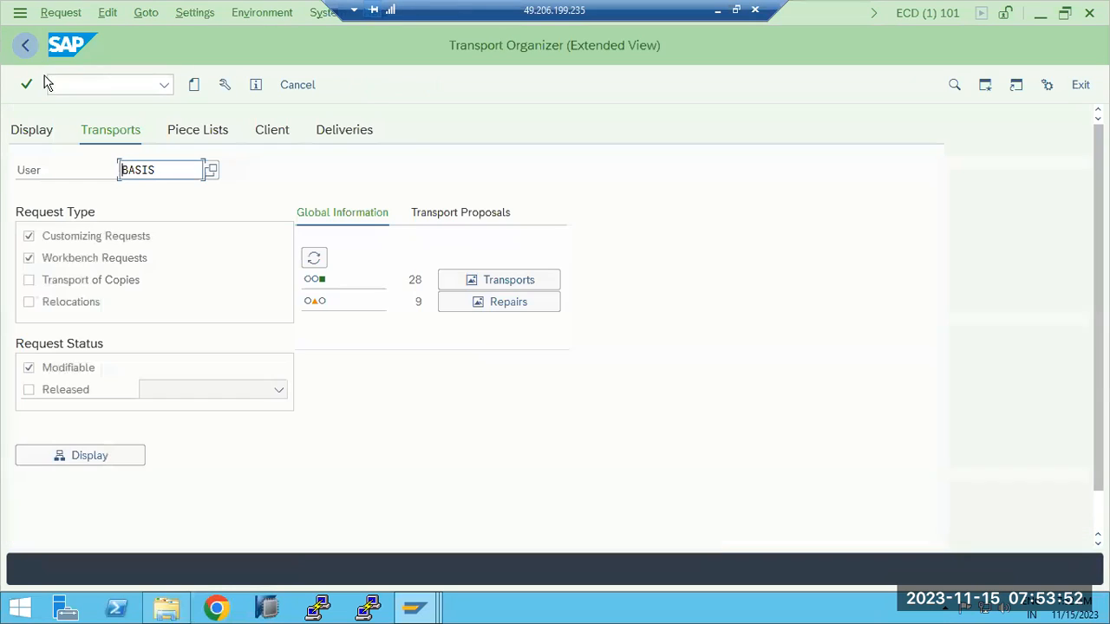
- Create request EXAMPLE2 (ECDK900106) and release it for export to ECP
left_click(194, 87)
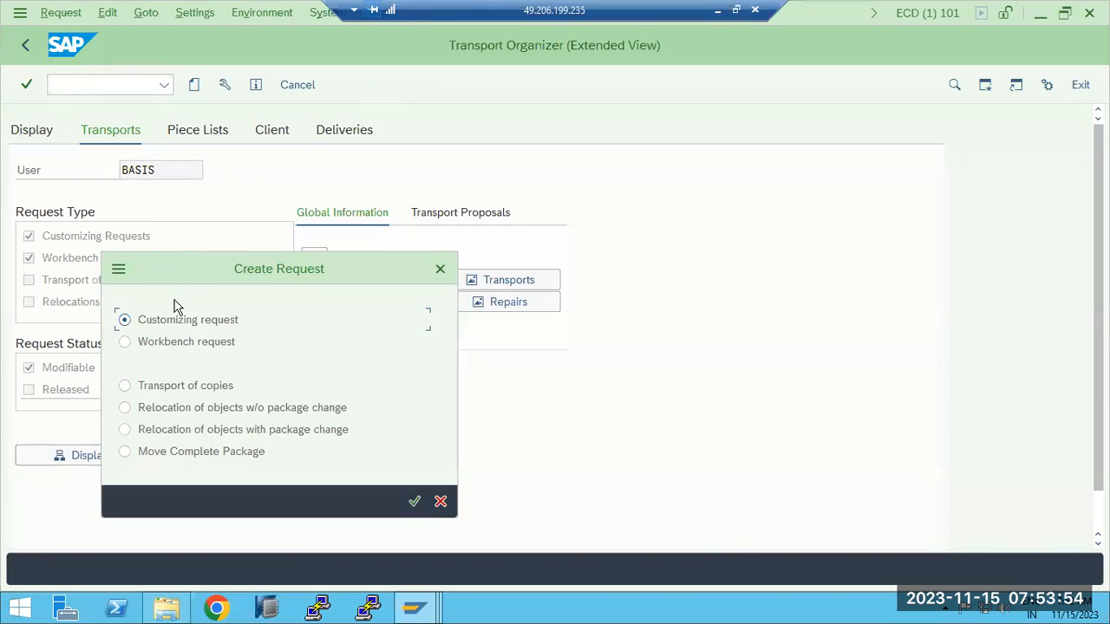
left_click(413, 502)
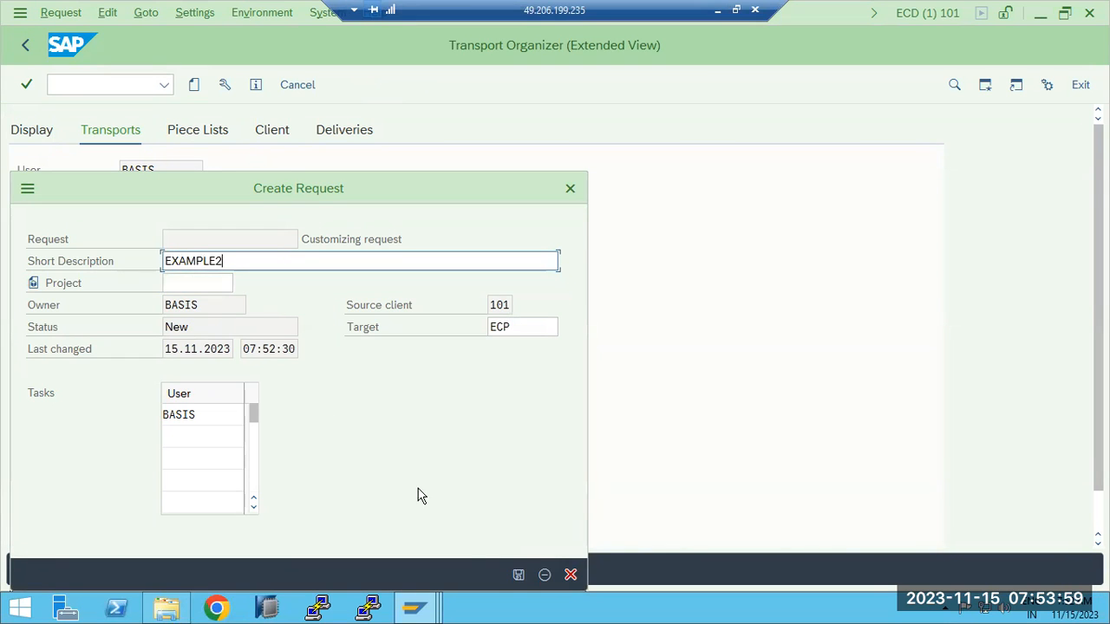
left_click(518, 576)
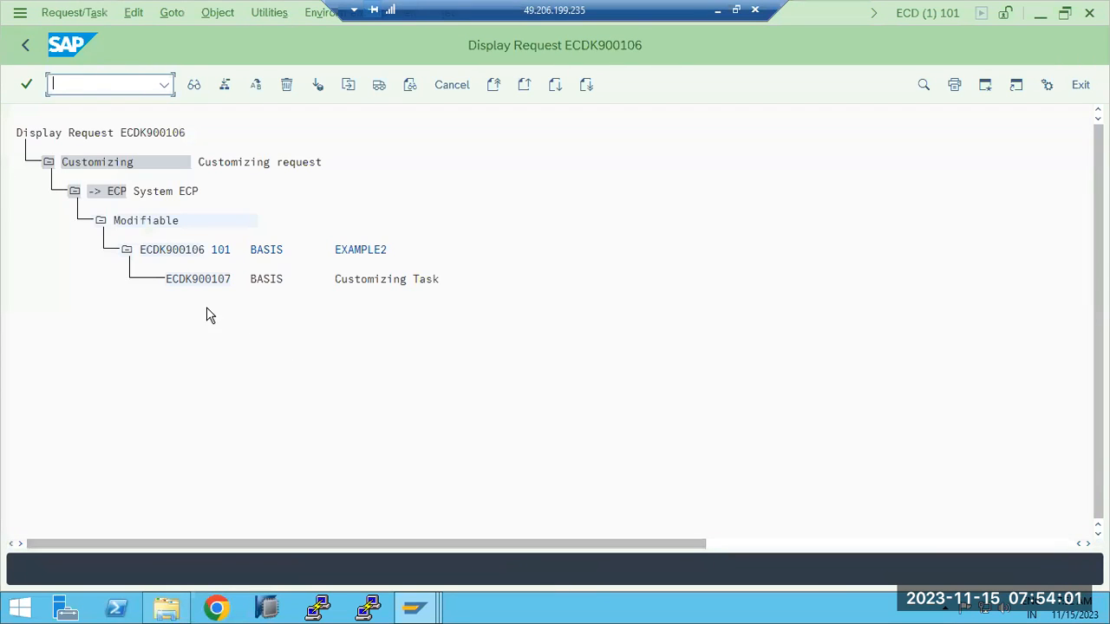
left_click(379, 84)
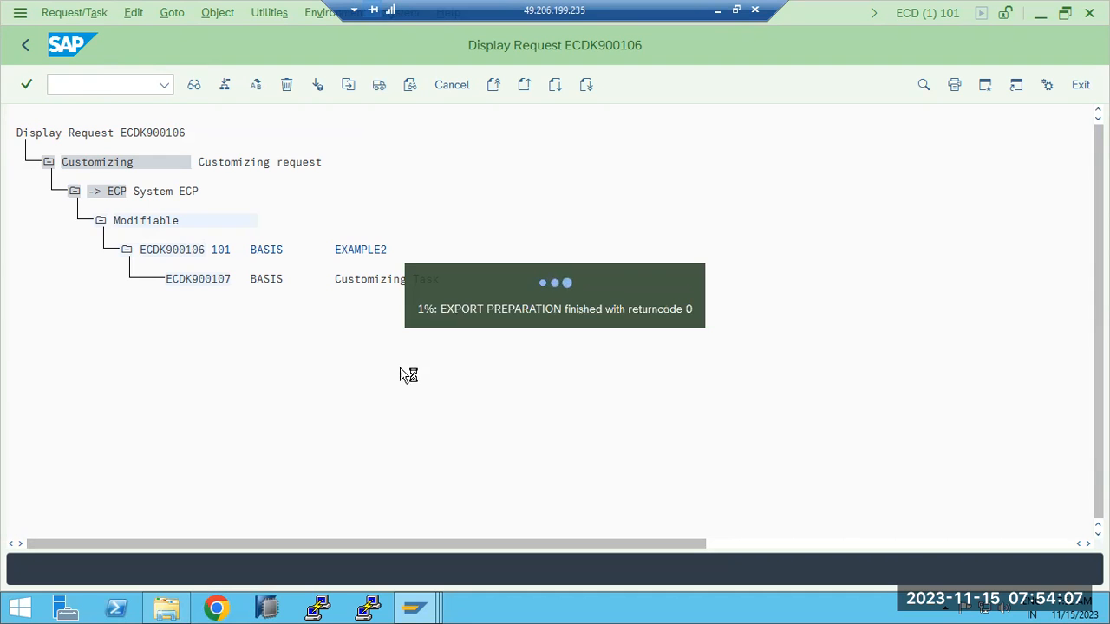
left_click(26, 46)
left_click(26, 46)
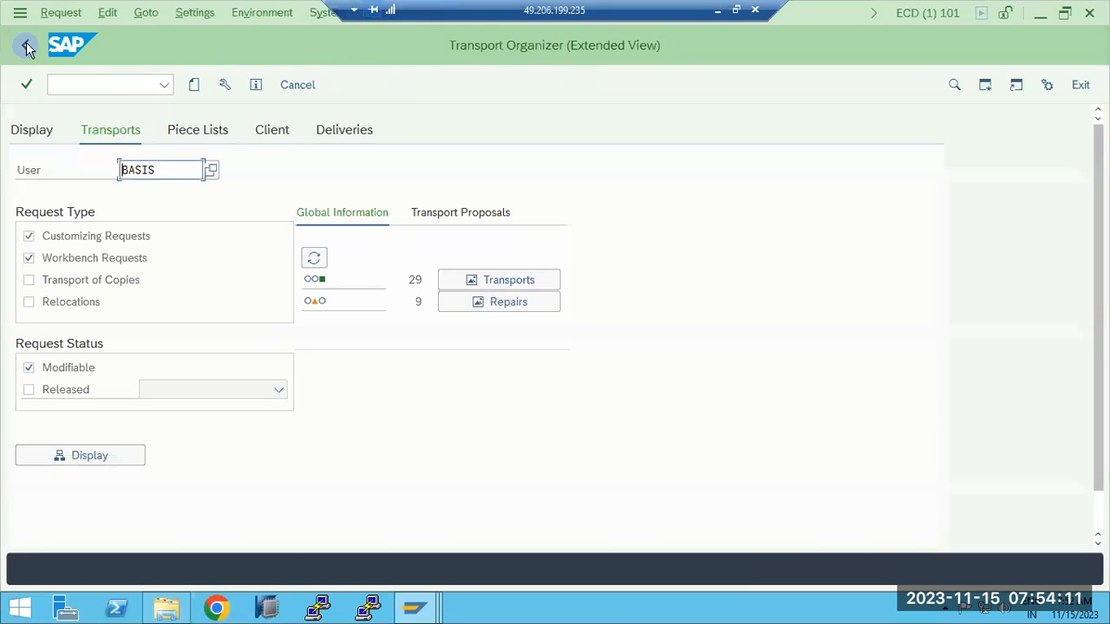
- Create a new workbench request with short description example3
left_click(193, 84)
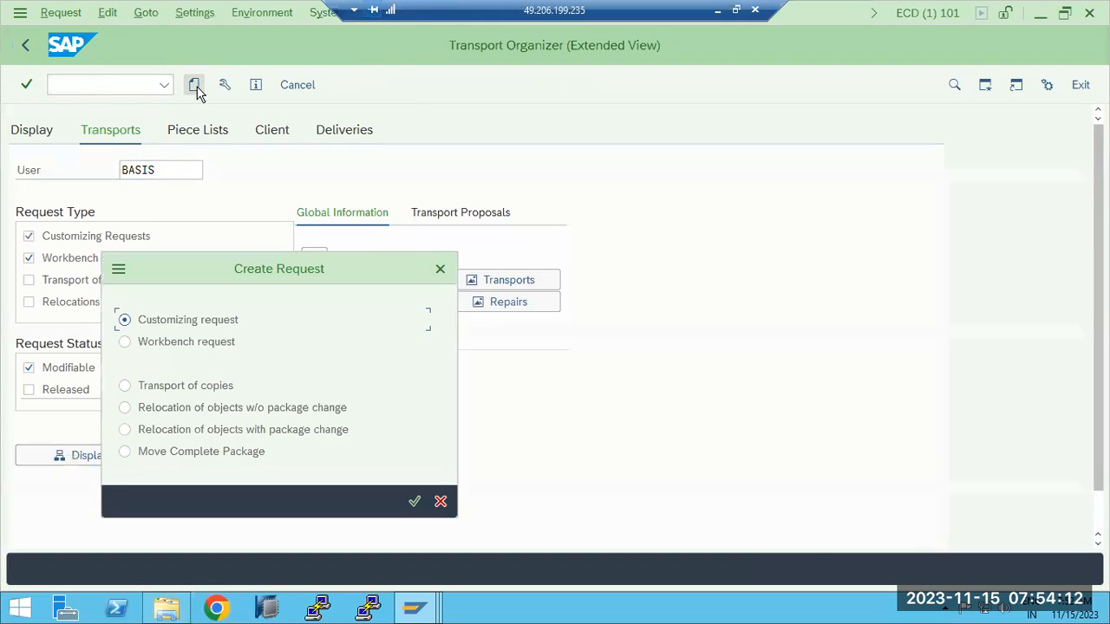
left_click(196, 347)
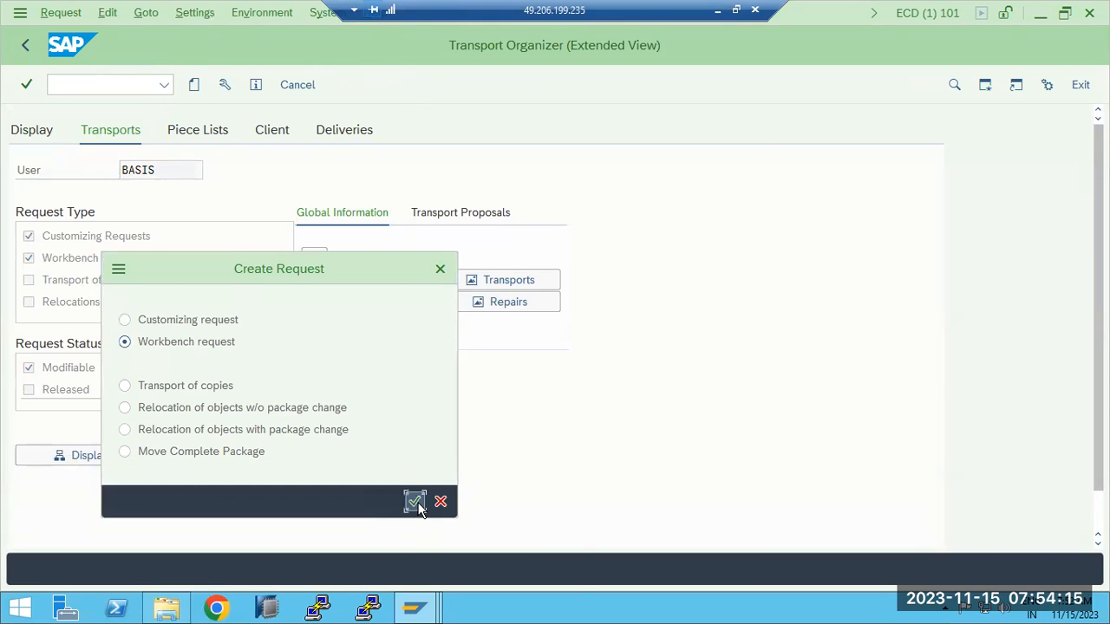
left_click(415, 501)
type("example3")
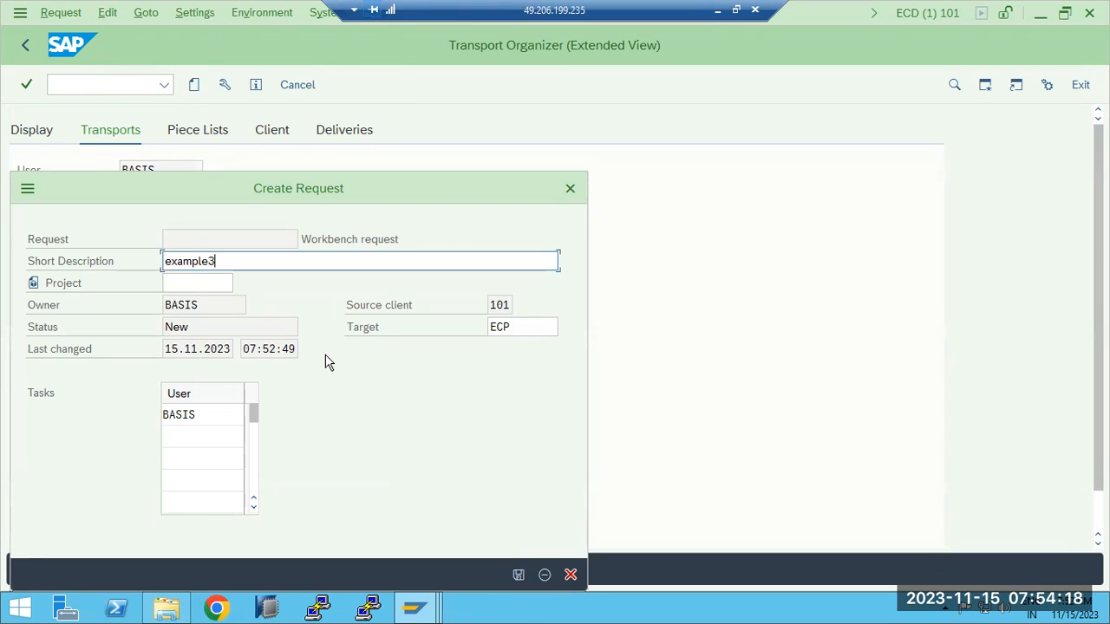
left_click(519, 575)
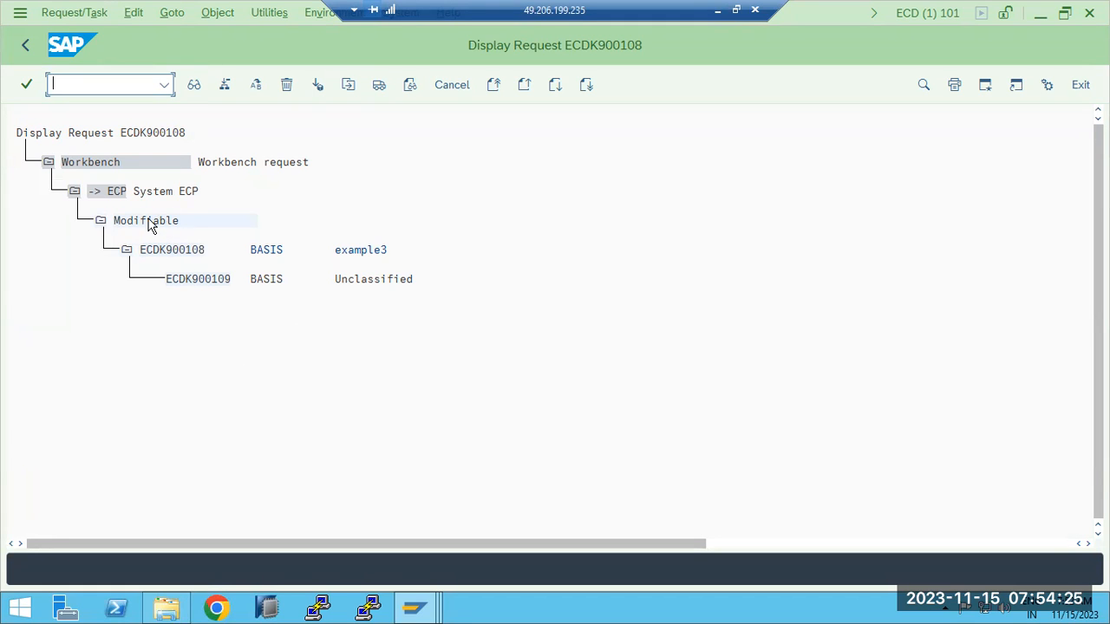
- Release and export ECDK900108, then include released requests in the organizer selection
left_click(165, 251)
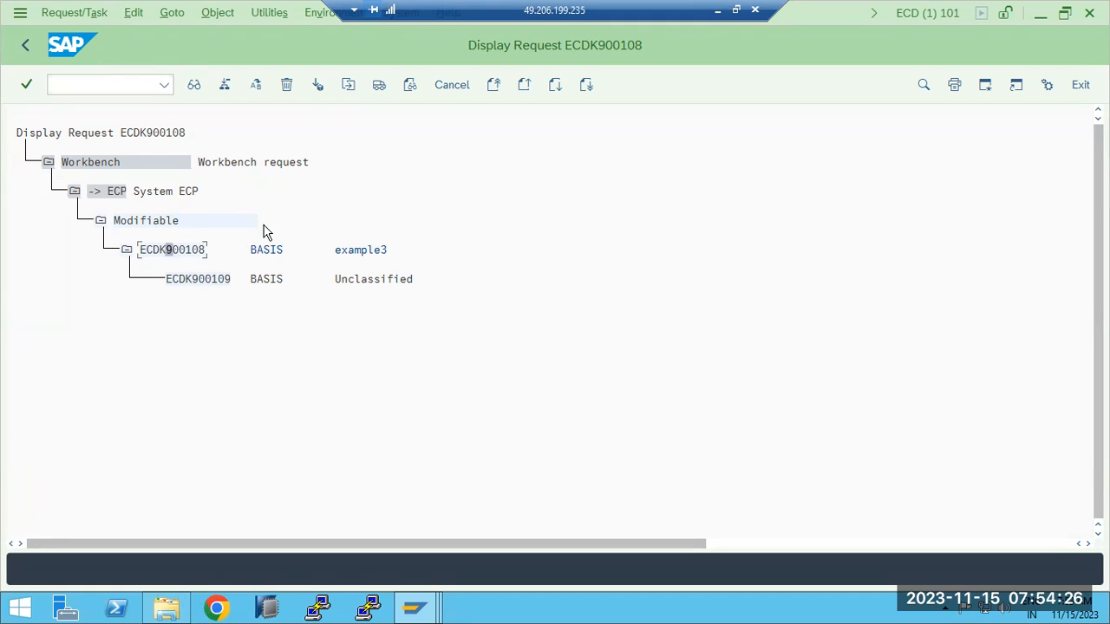
left_click(379, 87)
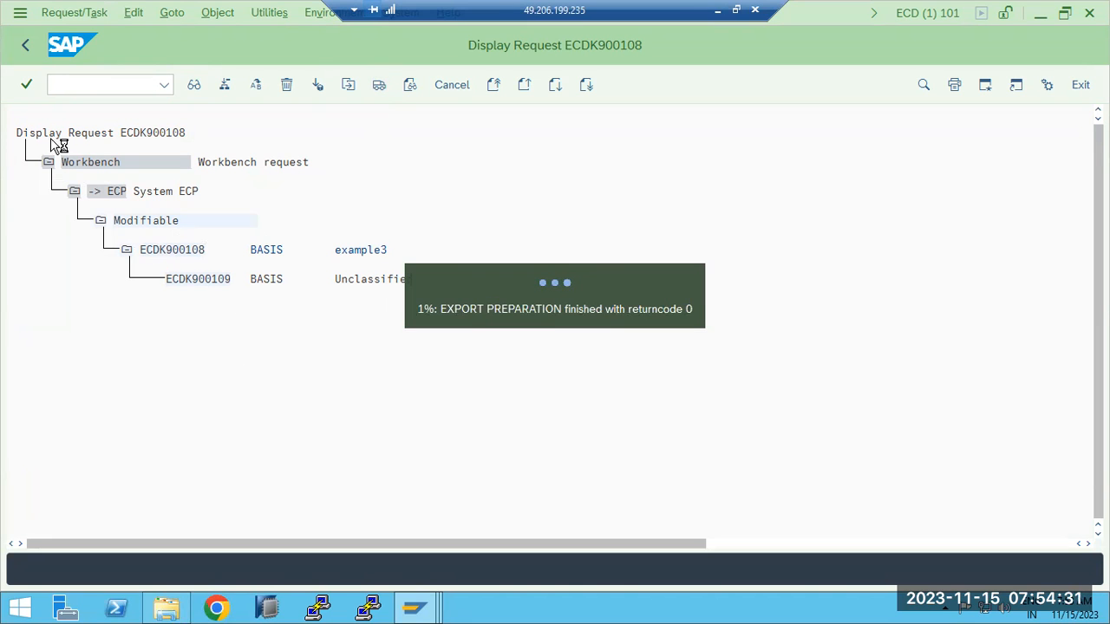
left_click(29, 48)
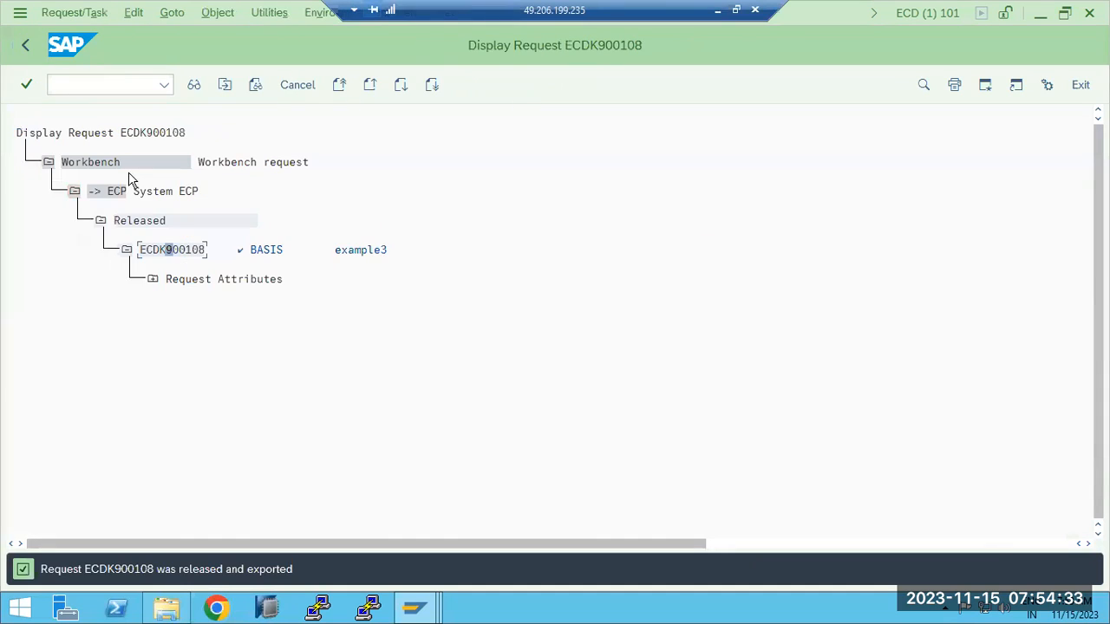
left_click(81, 87)
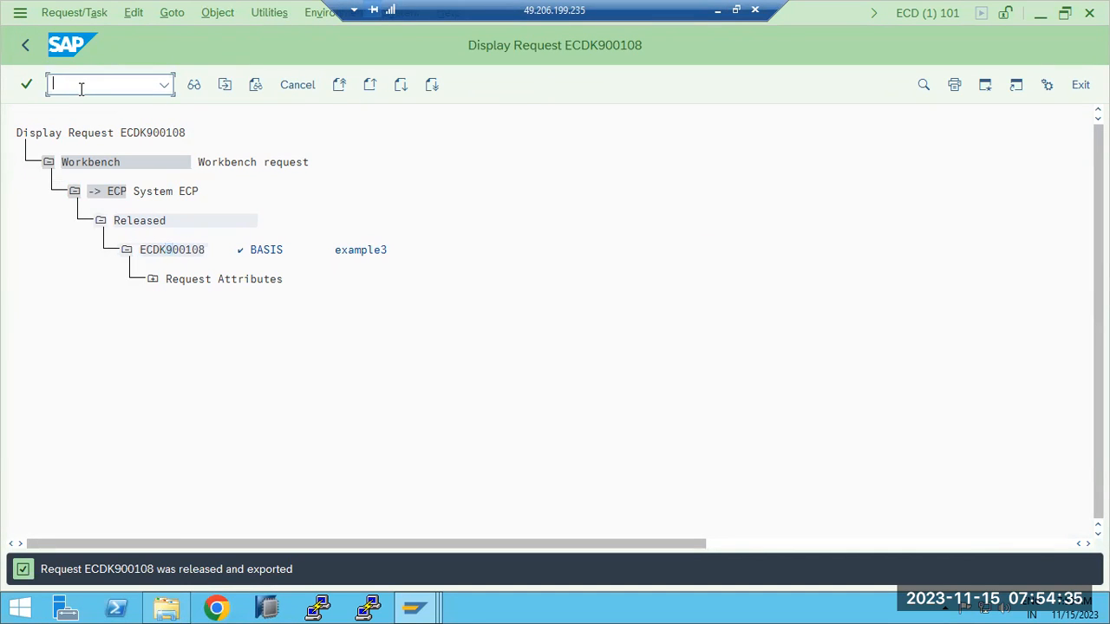
left_click(25, 49)
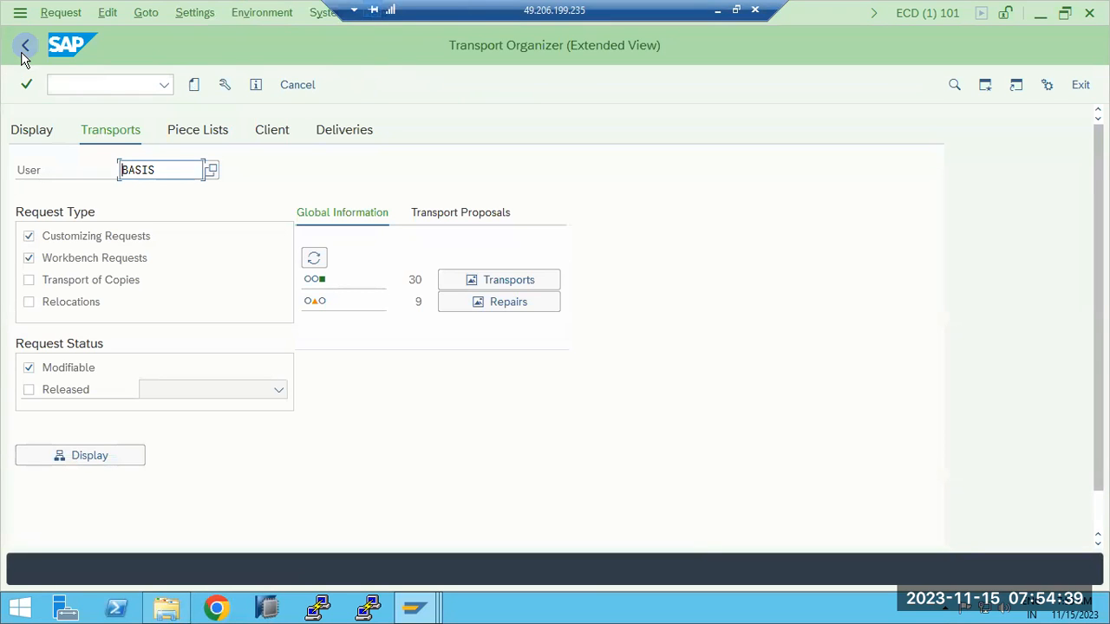
left_click(30, 391)
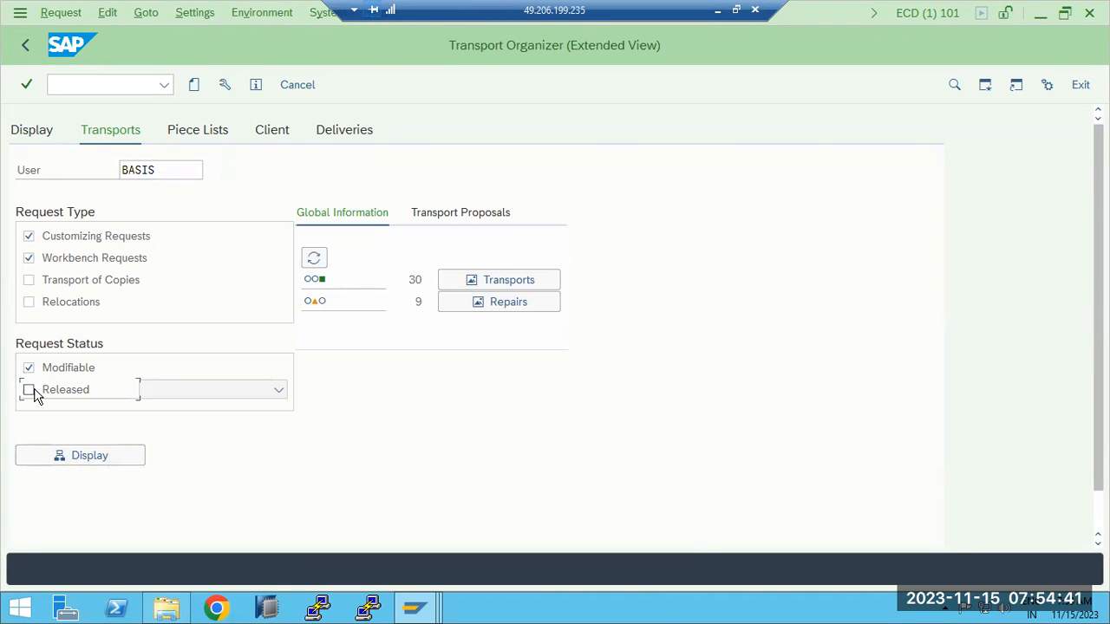
left_click(80, 455)
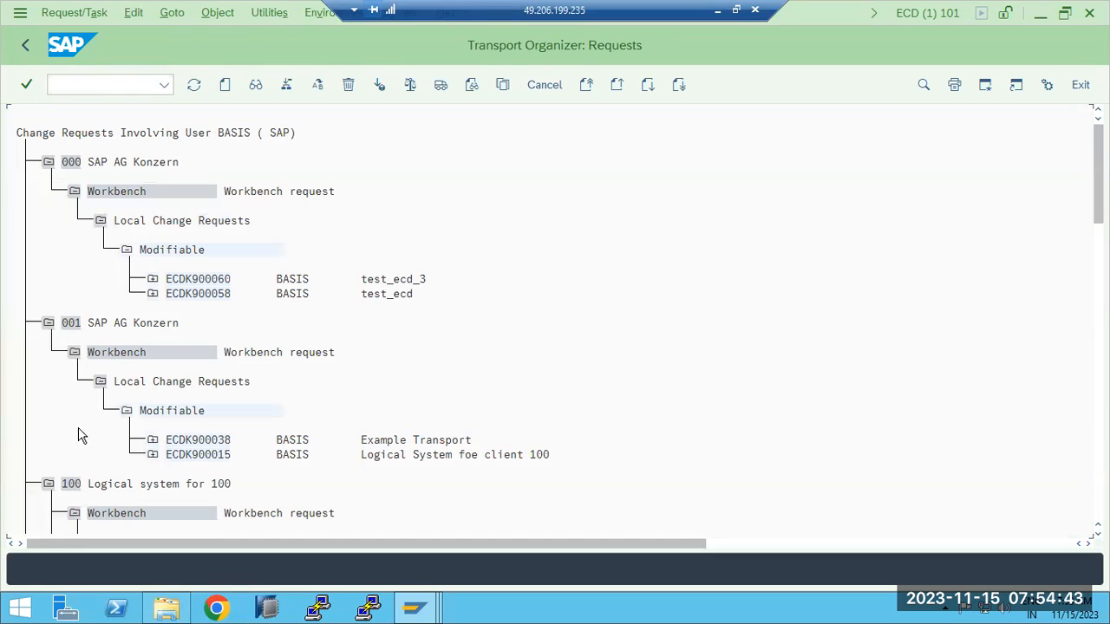
left_click(152, 456)
scroll(176, 466, "down", 2)
left_click(178, 454)
scroll(219, 481, "down", 2)
left_click(205, 453)
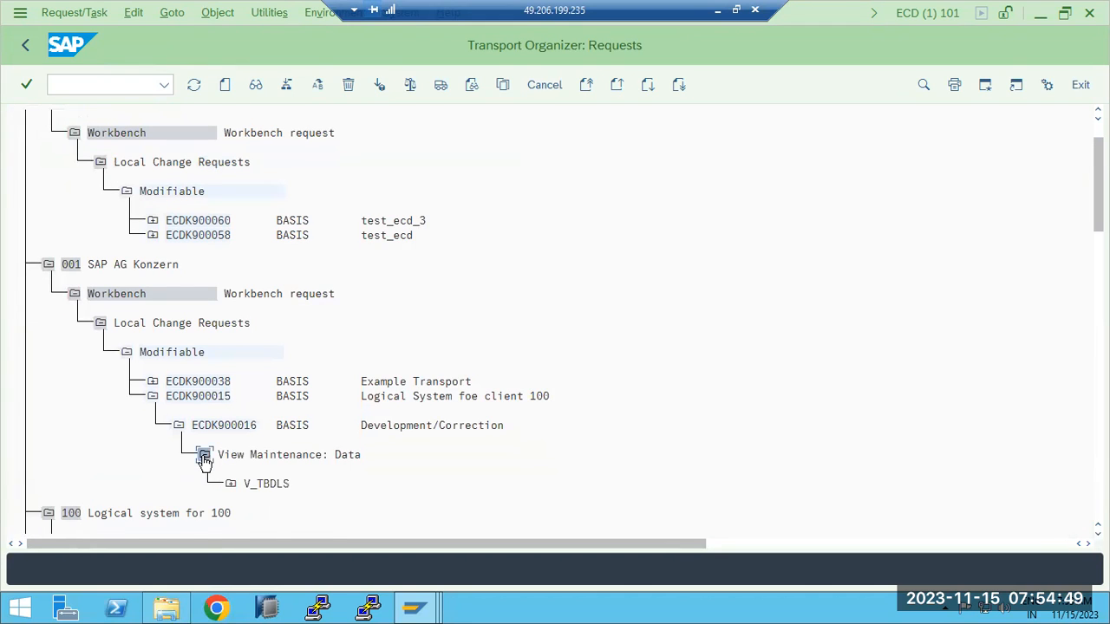
scroll(232, 479, "down", 1)
left_click(232, 471)
scroll(295, 510, "down", 2)
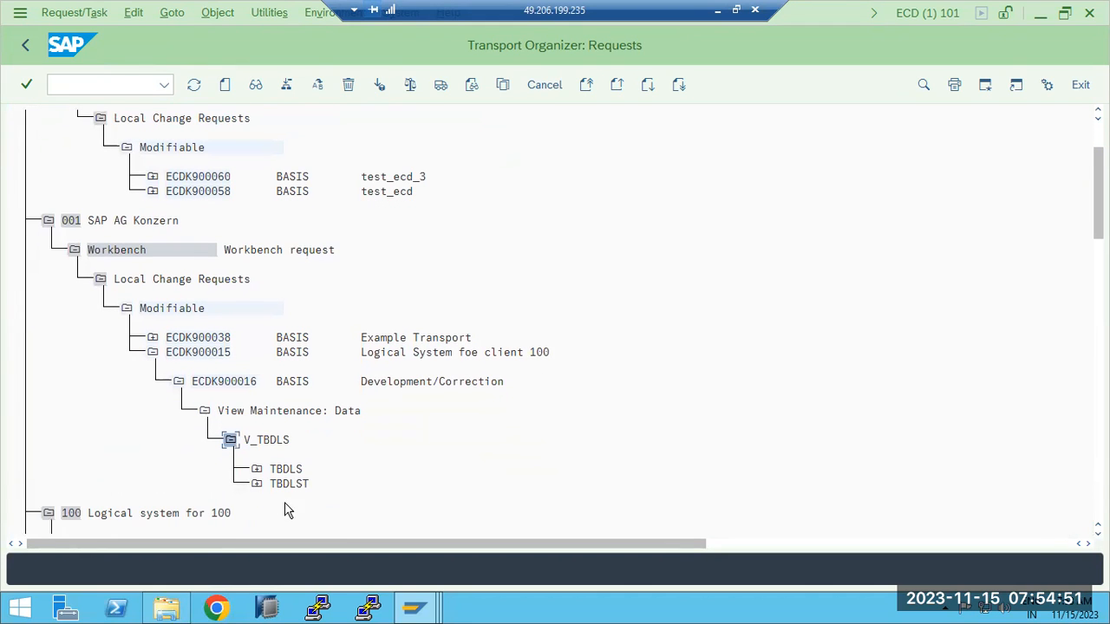
left_click(256, 470)
scroll(265, 483, "down", 3)
scroll(264, 483, "down", 2)
left_click(257, 482)
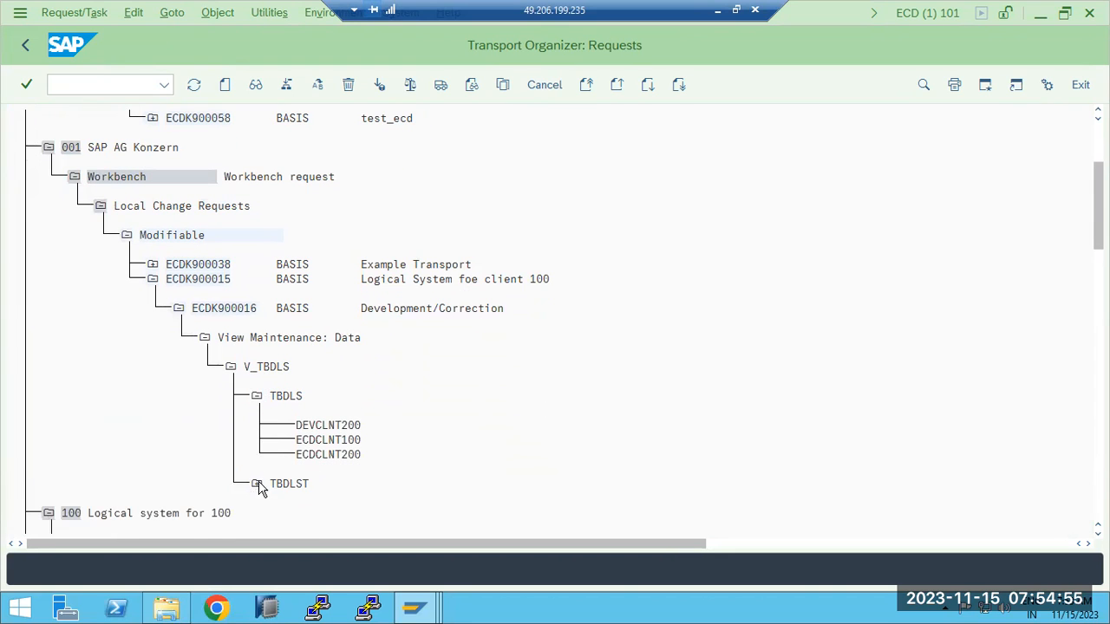
scroll(286, 497, "down", 3)
scroll(286, 497, "down", 2)
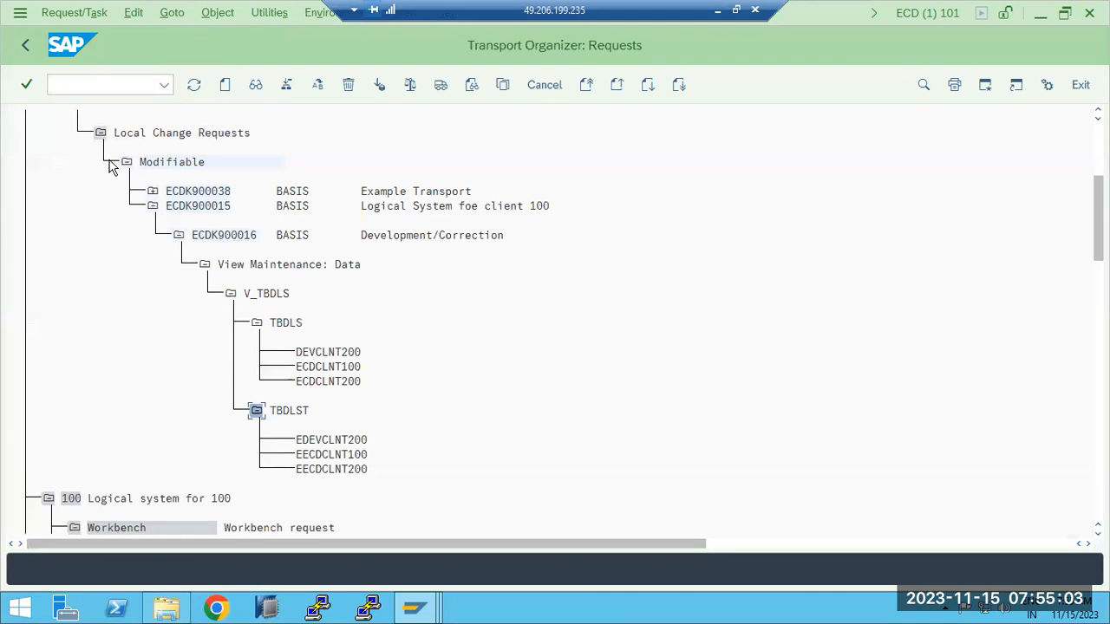
left_click(154, 192)
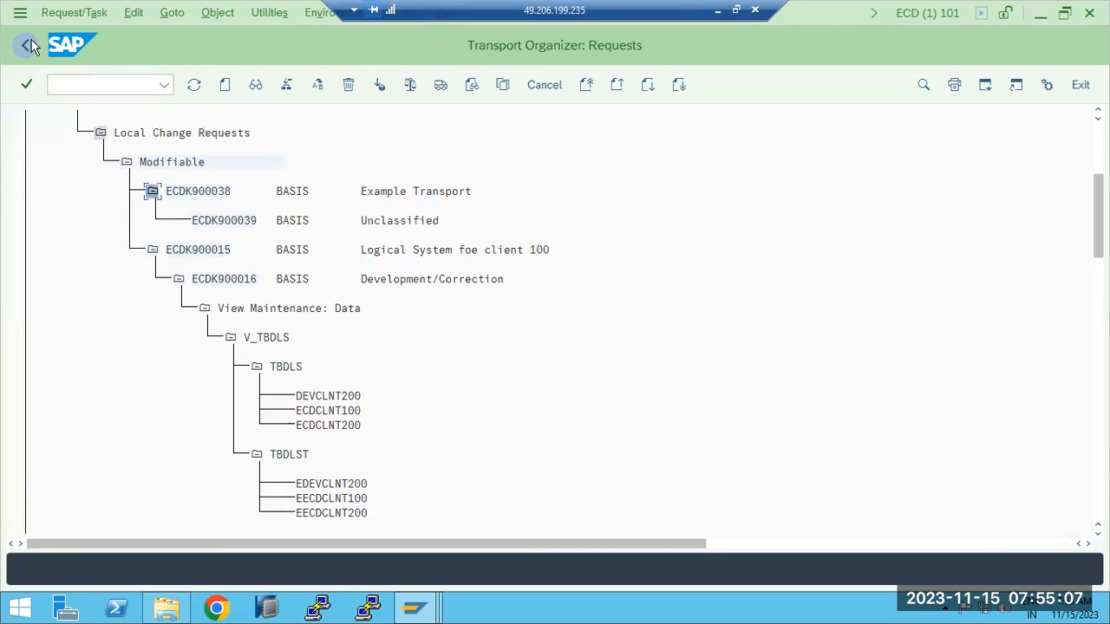
key("F3")
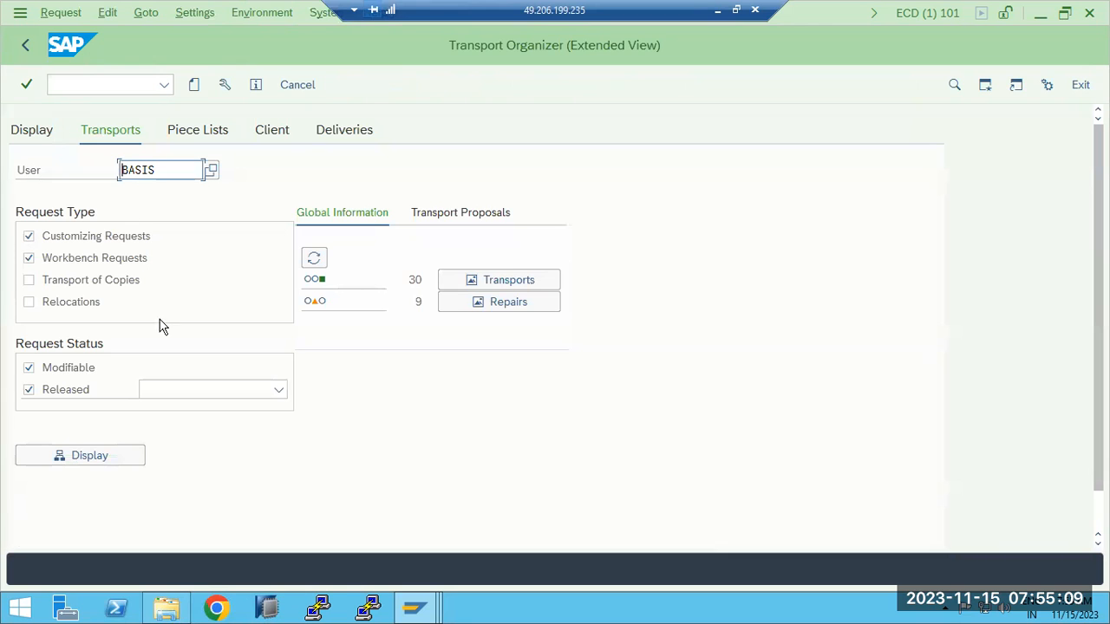
- Open the STMS import overview, refresh it, and open the ECP import queue
left_click(24, 47)
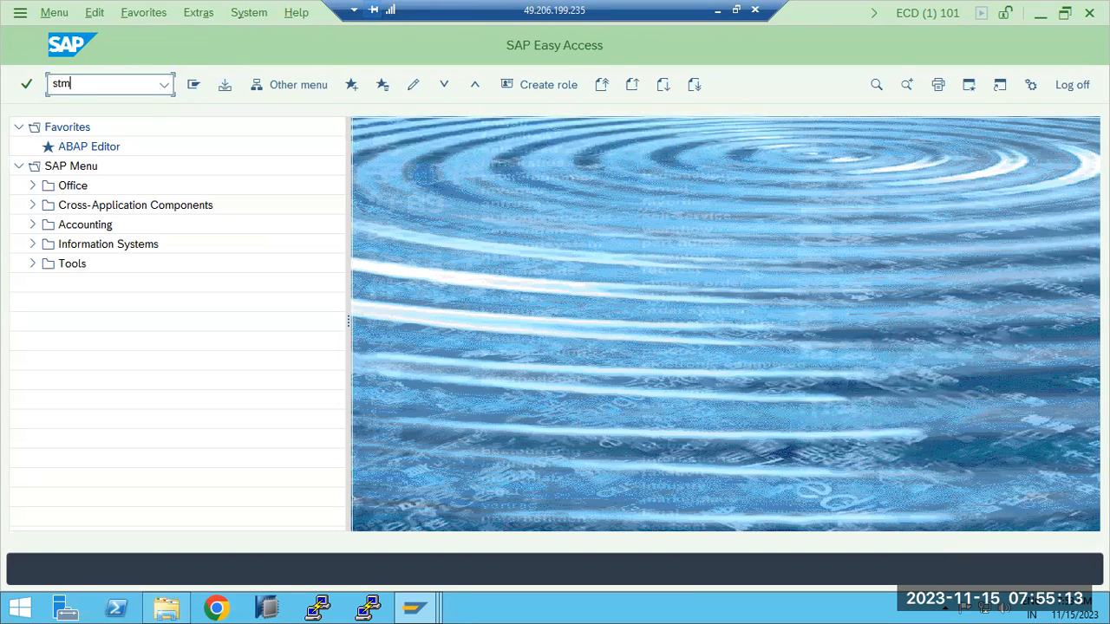
key("Return")
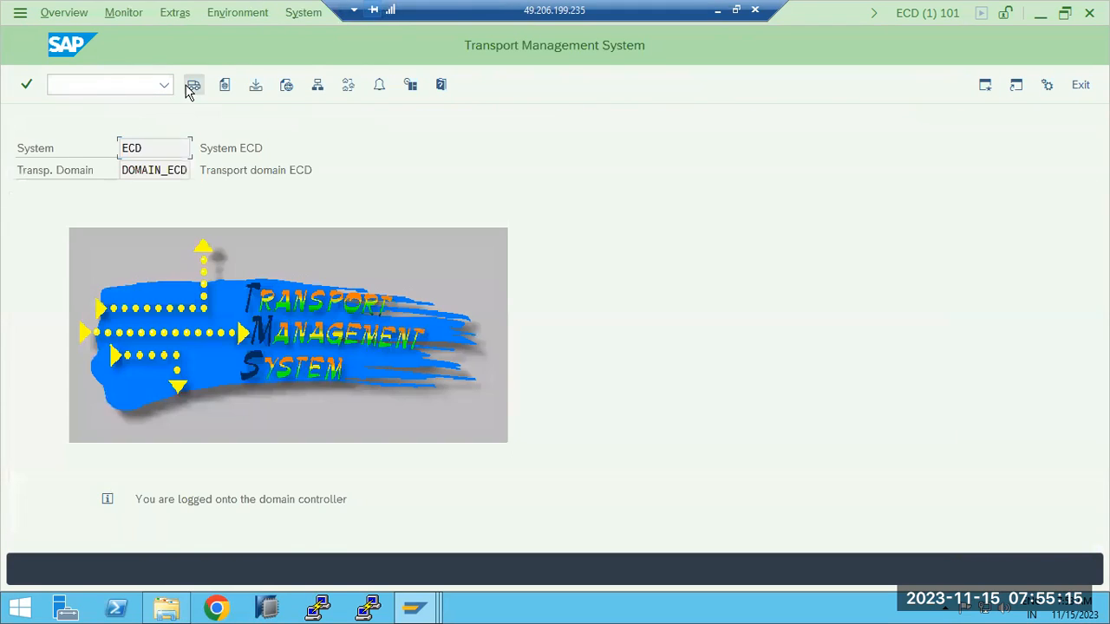
left_click(189, 87)
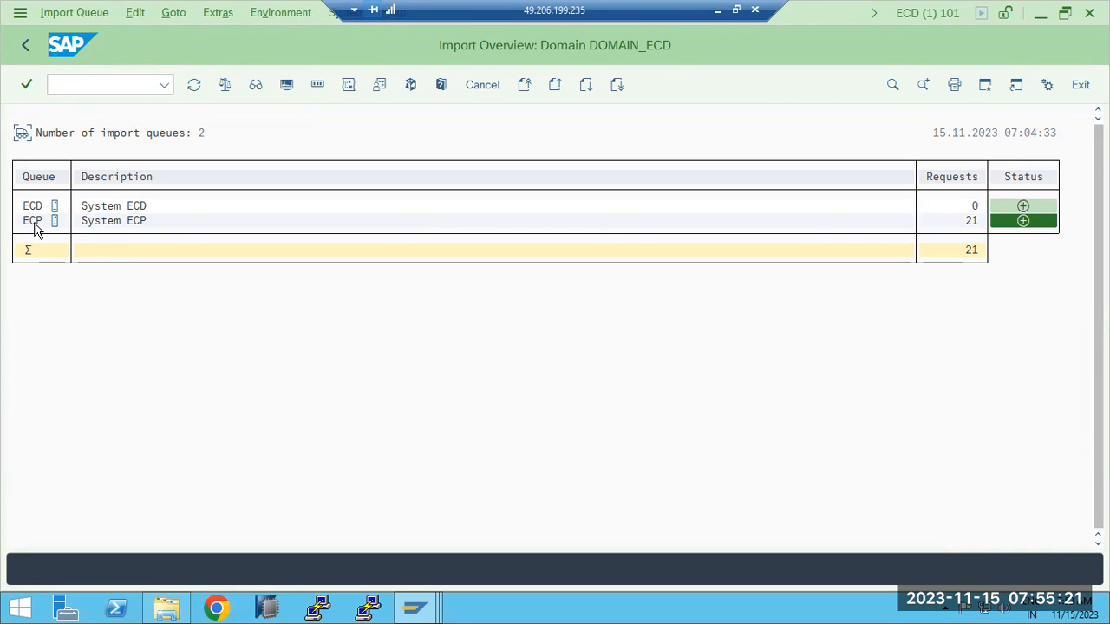
left_click(195, 85)
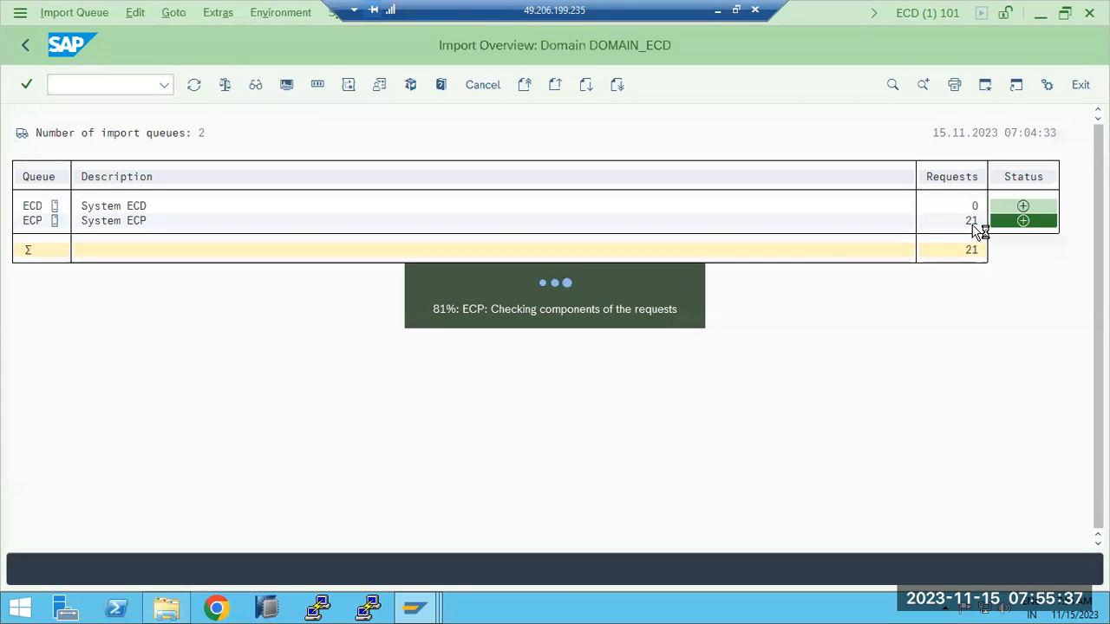
double_click(32, 221)
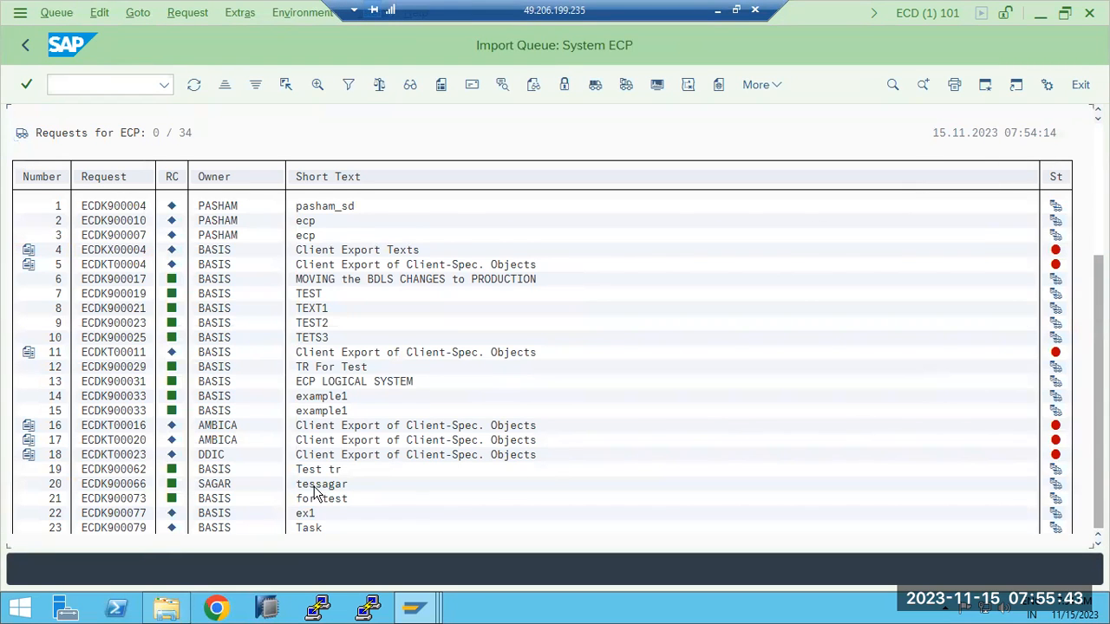
scroll(38, 512, "down", 4)
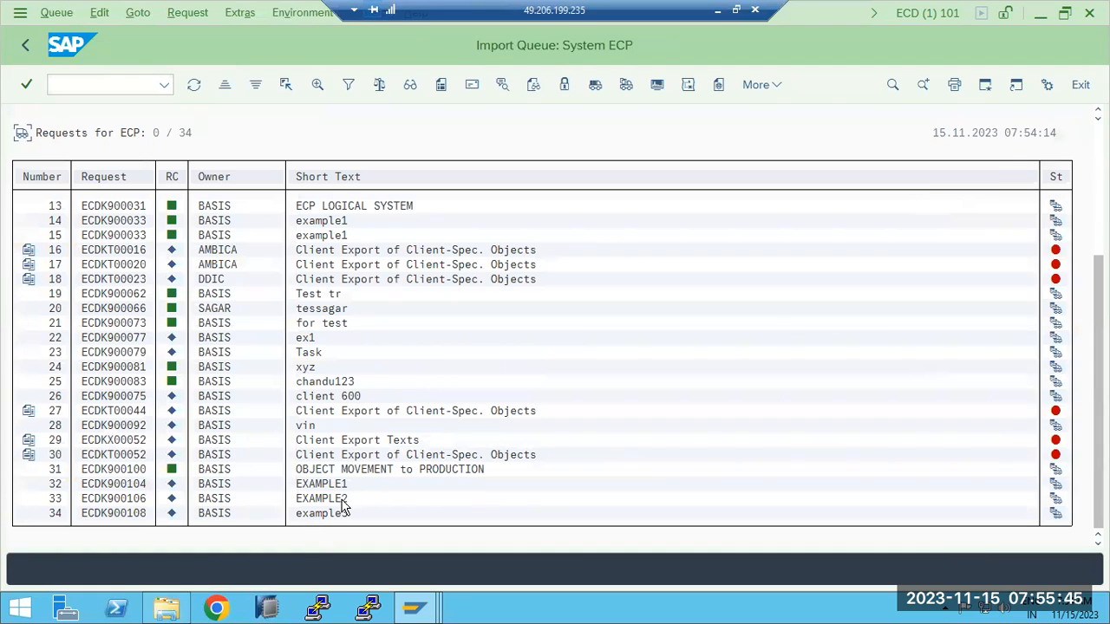
- Select ECDK900104, check the transport domain's systems, and return to the import overview
left_click(116, 484)
left_click(26, 50)
left_click(26, 50)
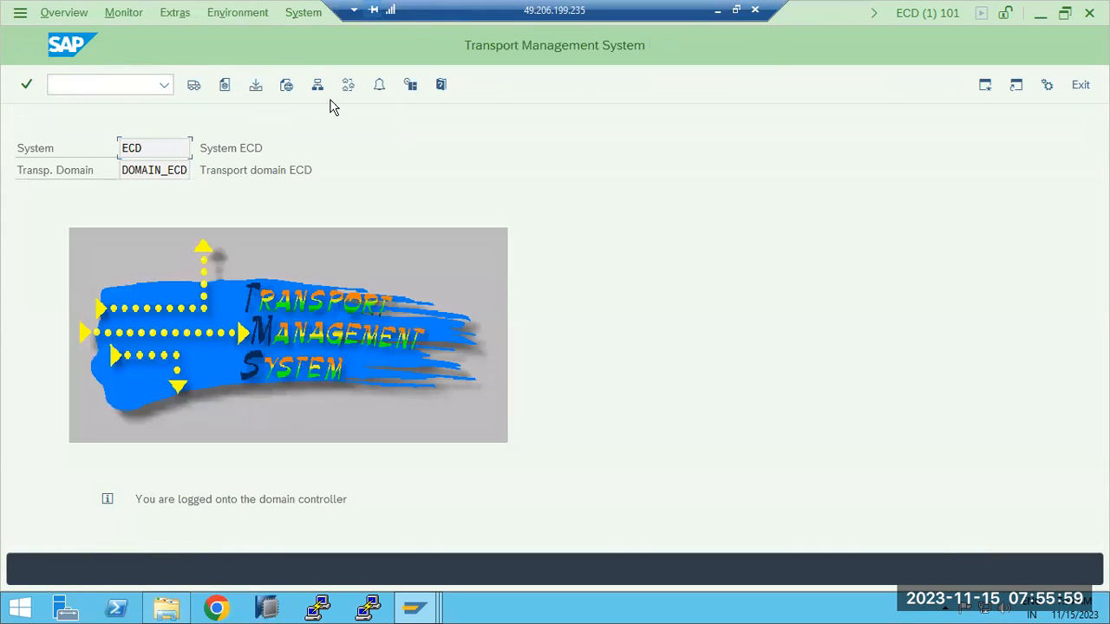
left_click(314, 86)
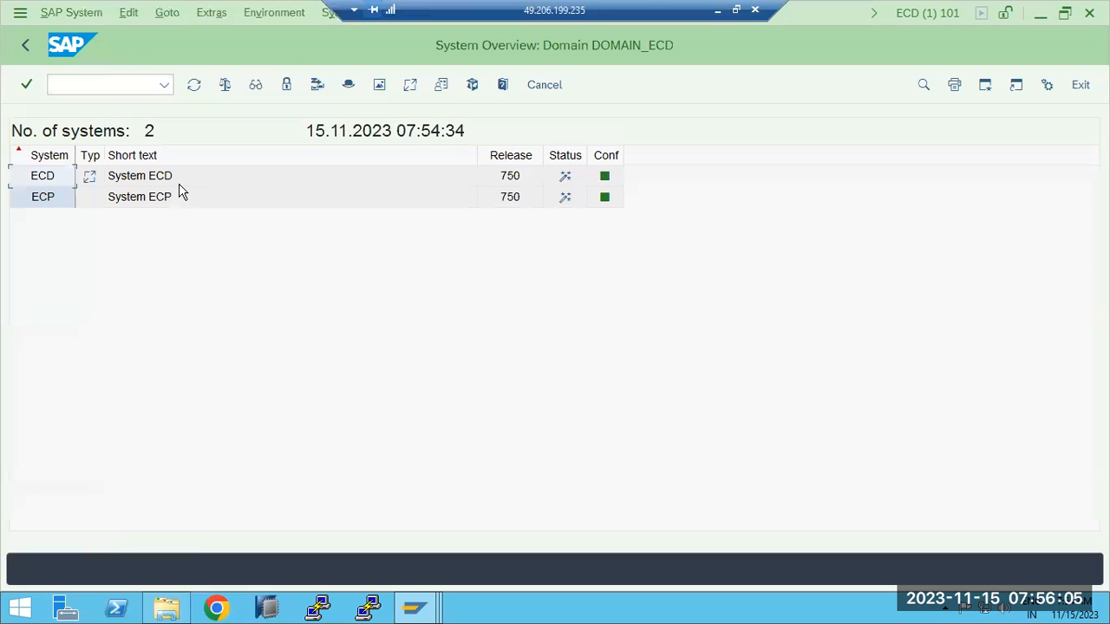
left_click(25, 44)
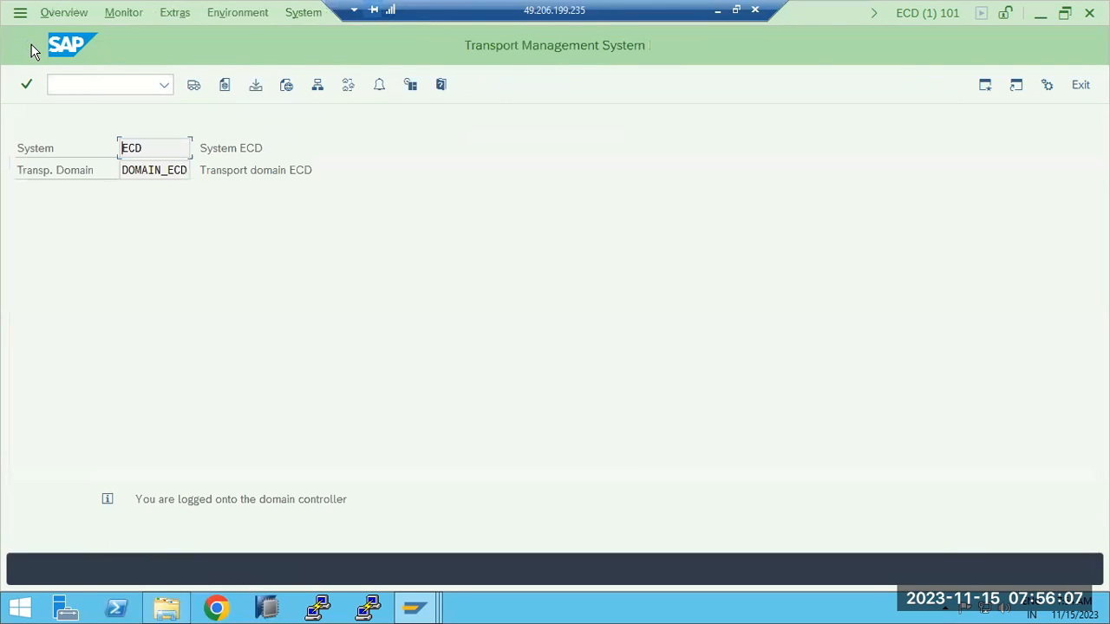
left_click(192, 86)
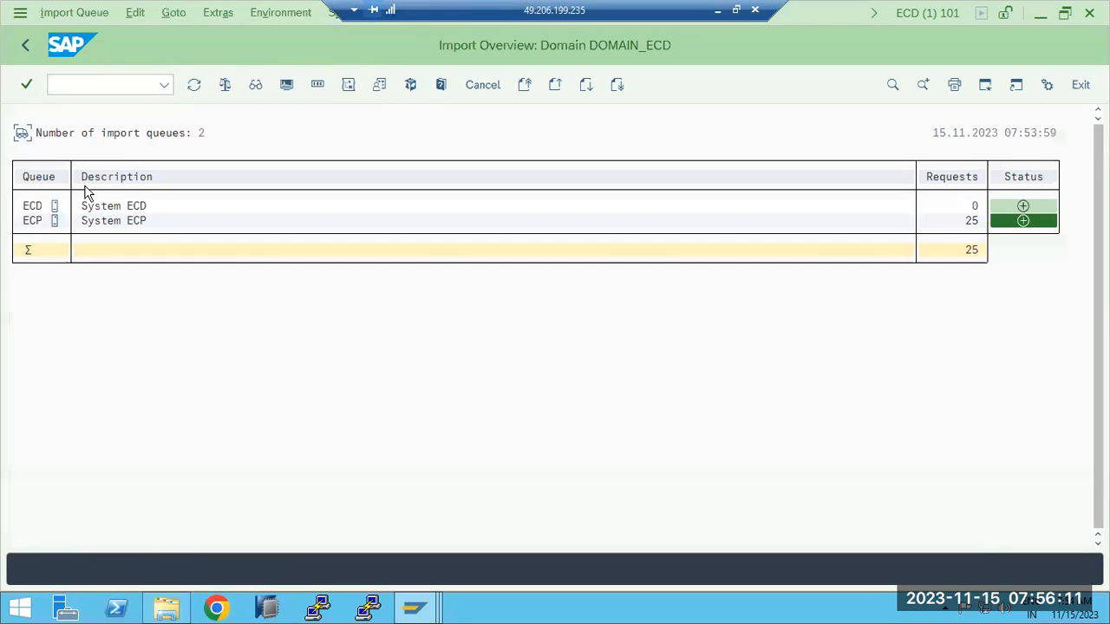
- Reopen the ECP import queue and scroll down to ECDK900104 in row 32
double_click(35, 222)
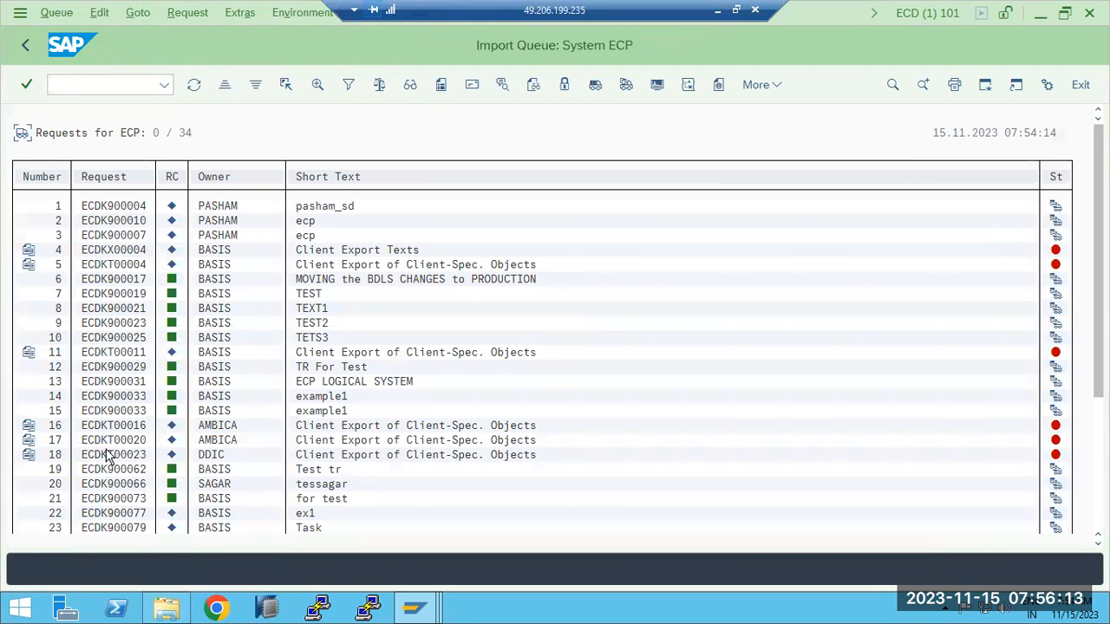
scroll(119, 469, "down", 1)
scroll(119, 469, "down", 6)
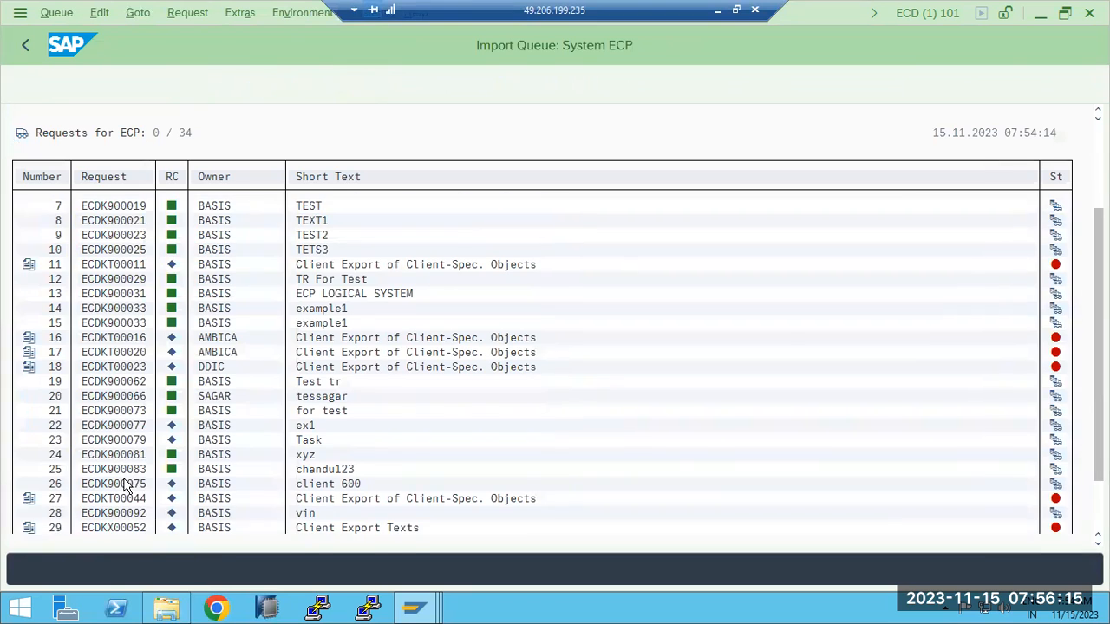
scroll(130, 499, "down", 5)
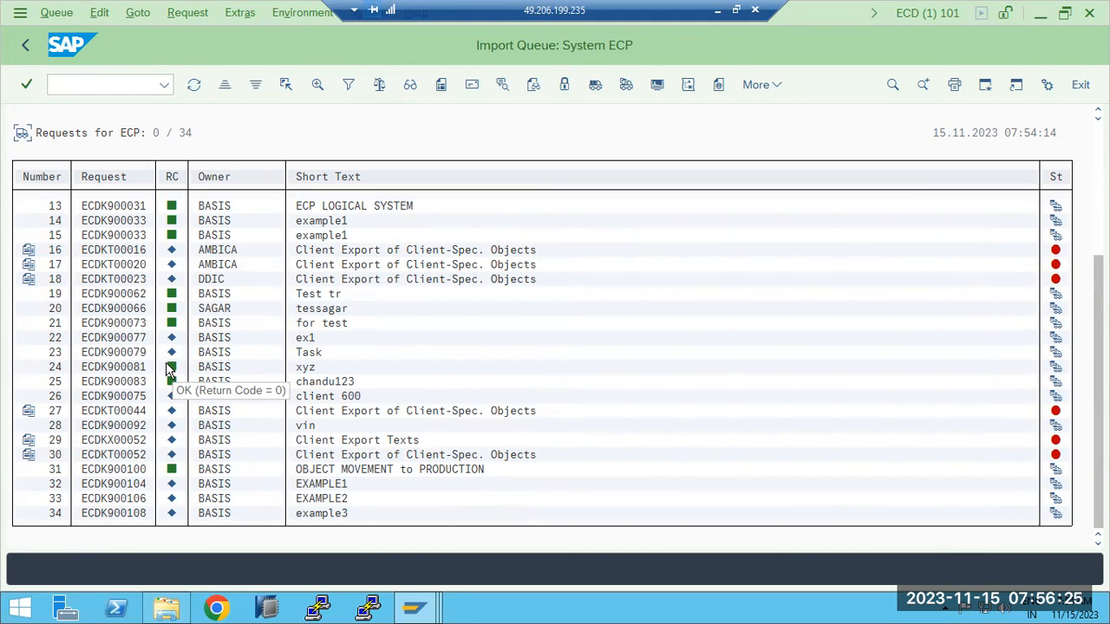
left_click(95, 486)
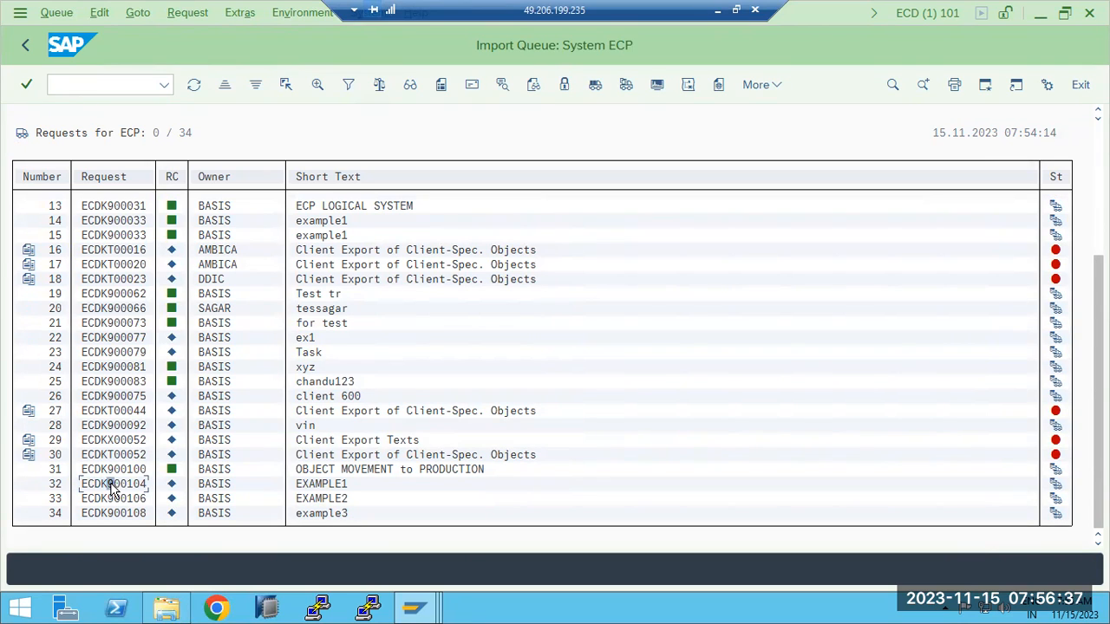
left_click(627, 89)
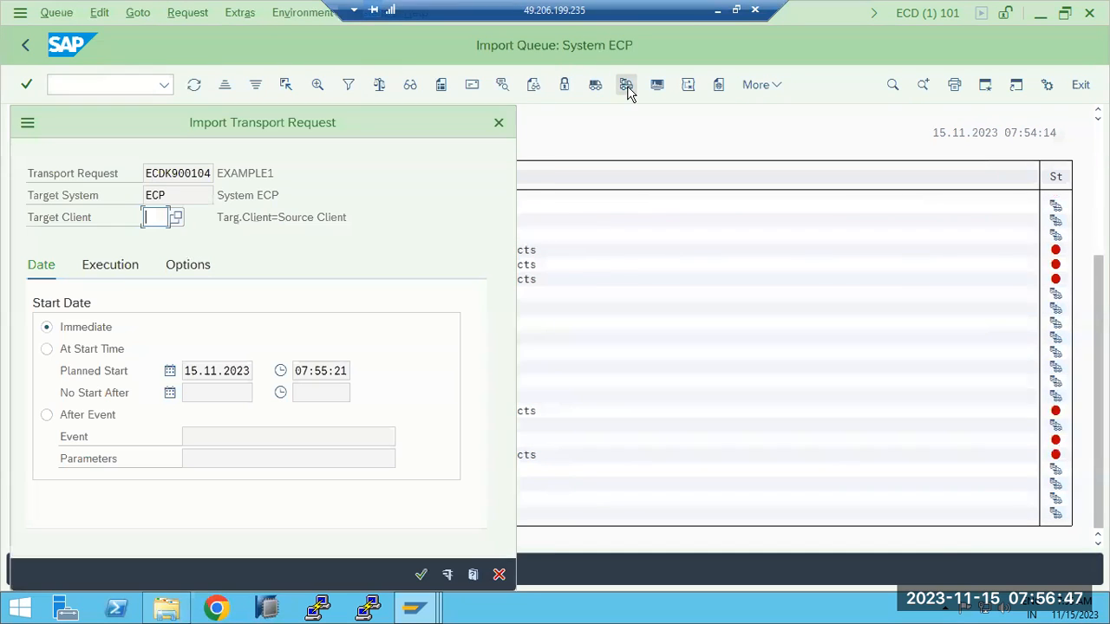
left_click(196, 266)
left_click(113, 482)
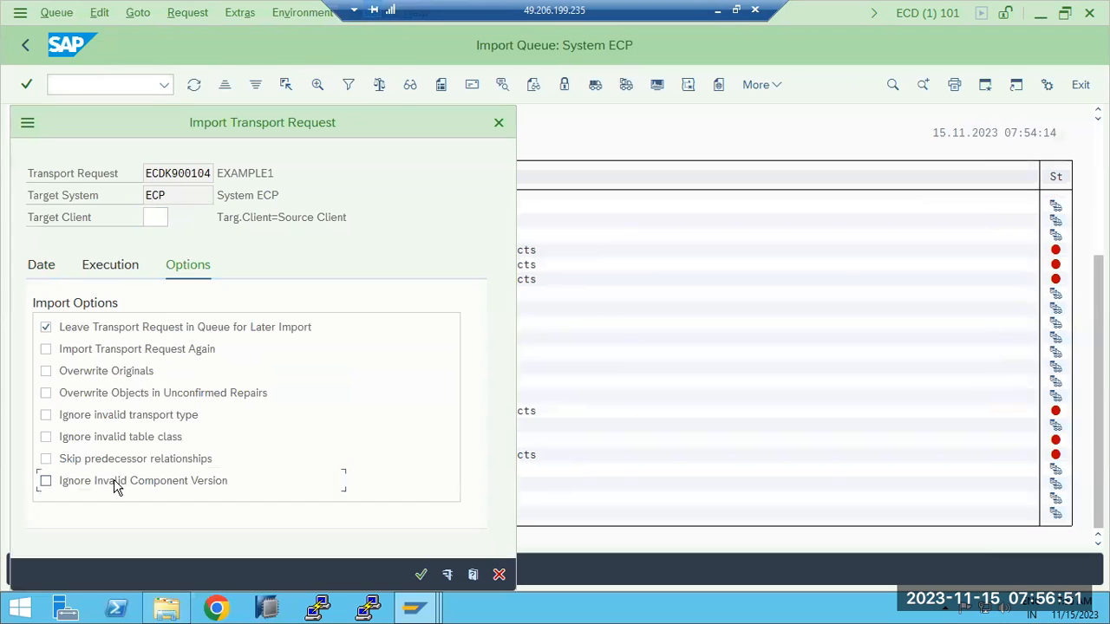
left_click(112, 463)
left_click(70, 351)
left_click(77, 379)
left_click(500, 576)
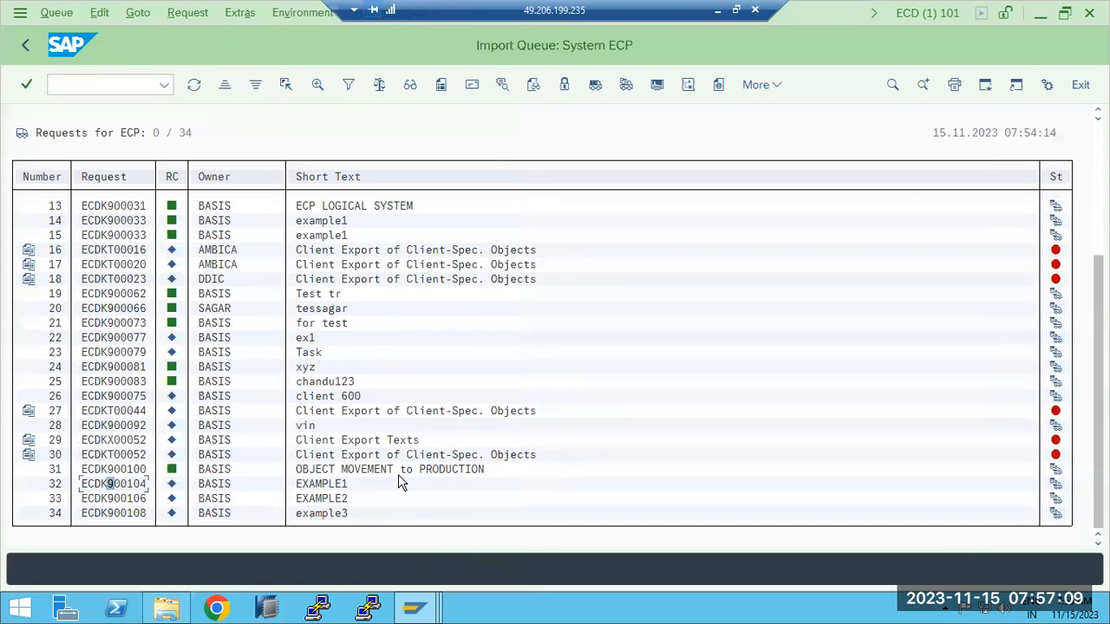
left_click(718, 10)
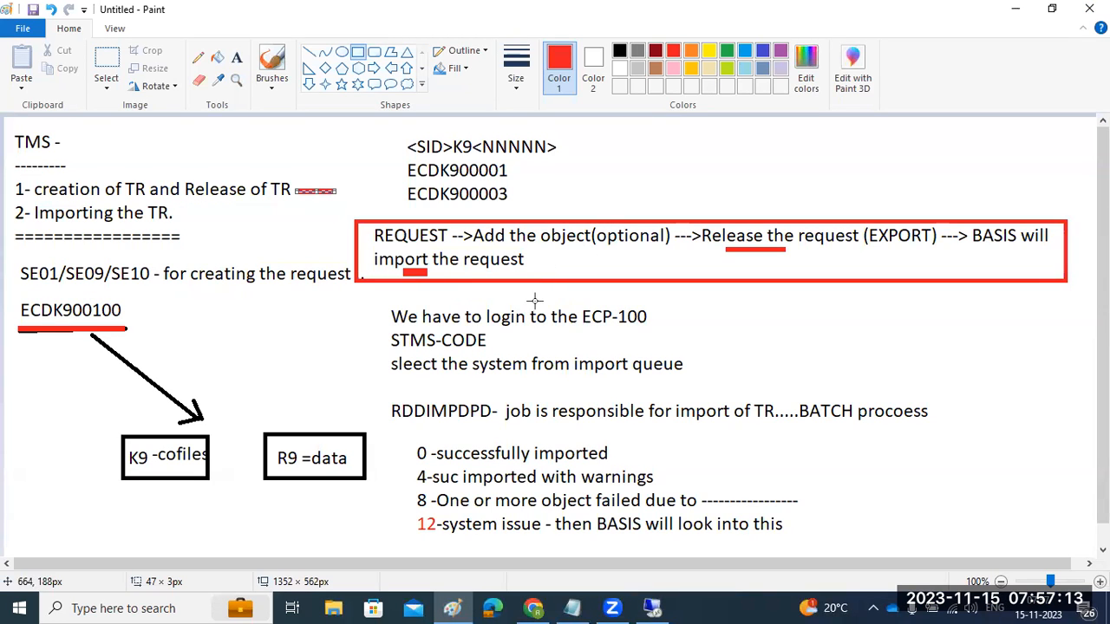
- Add red marks beside Release of TR, the import-queue step and return codes 8 and 12
left_click(392, 529)
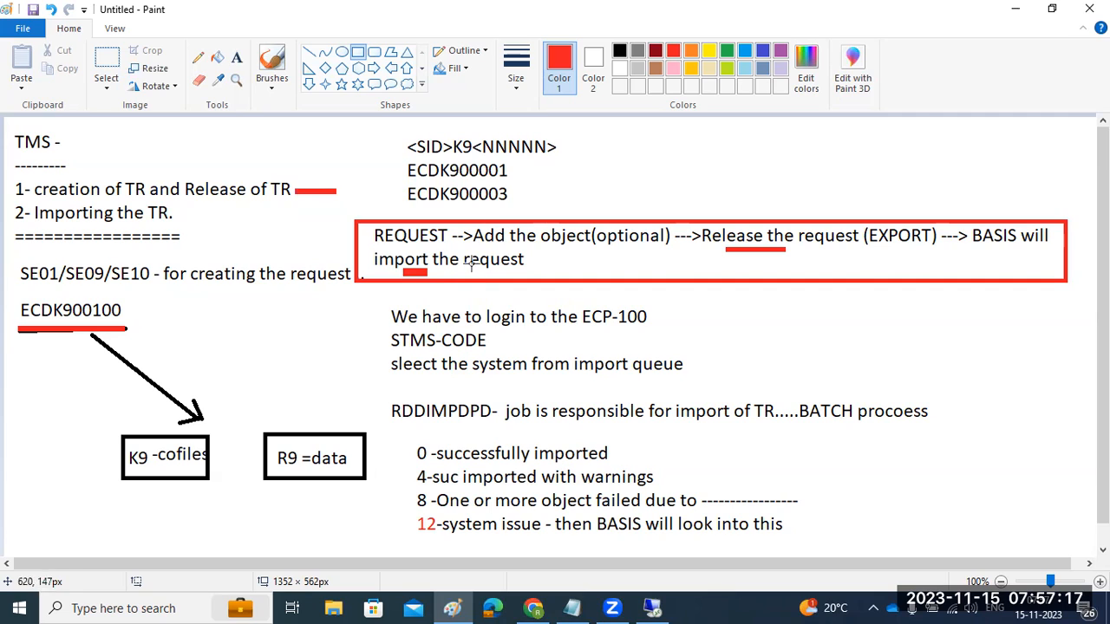
left_click_drag(317, 356, 338, 360)
left_click(325, 372)
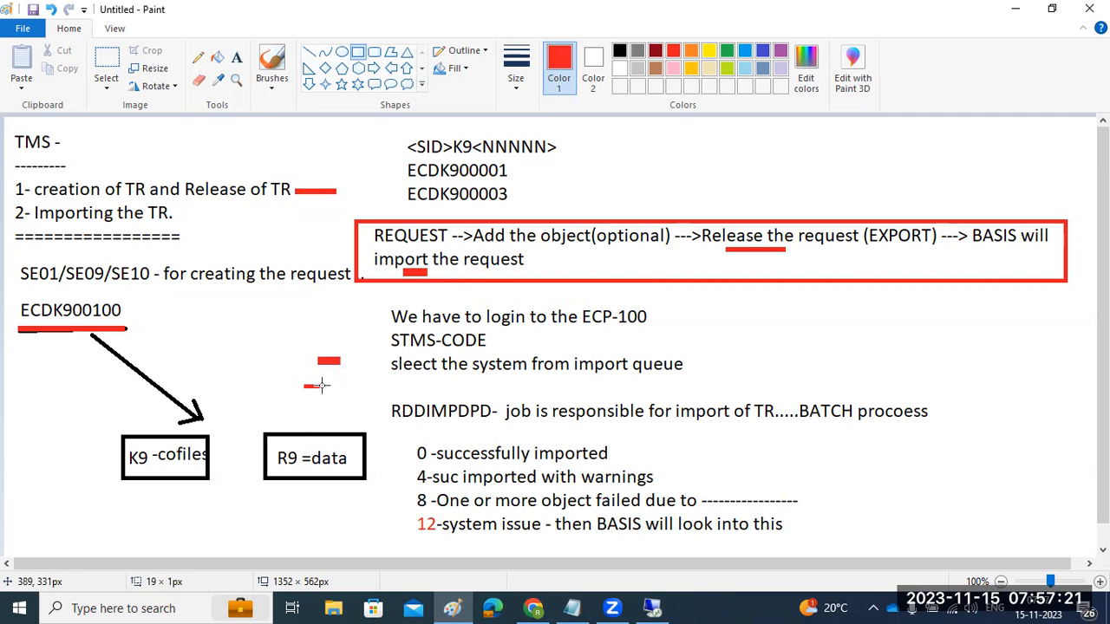
mouse_move(400, 495)
left_mouse_down()
mouse_move(416, 506)
mouse_move(417, 536)
left_mouse_up()
left_click(359, 515)
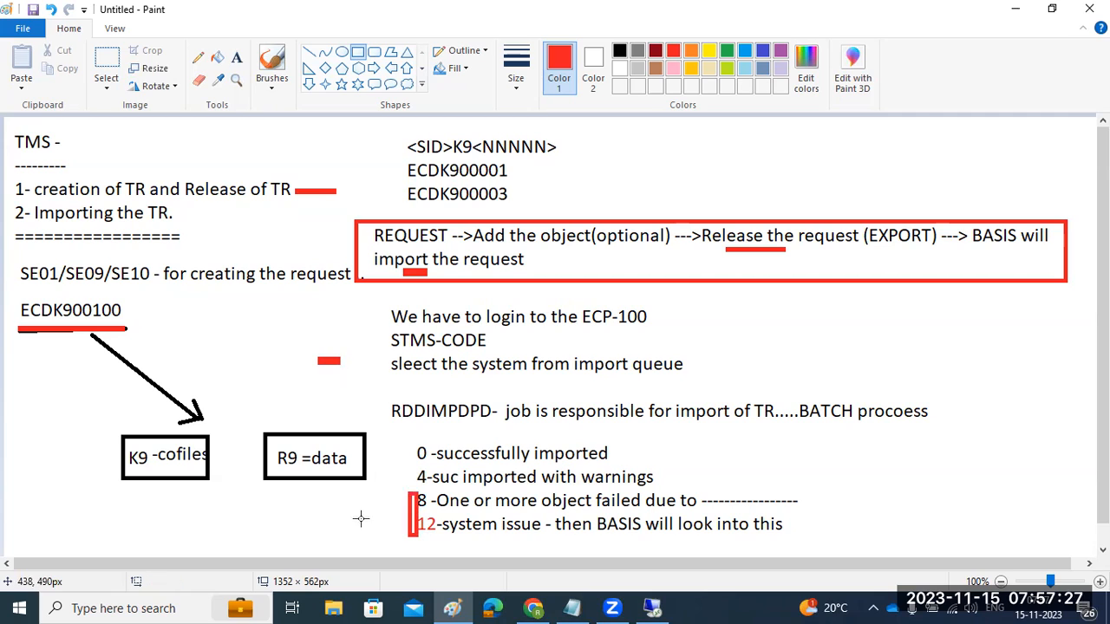
- Underline "system issue" and SE01/SE09 in red in the Paint notes
left_click_drag(467, 539, 531, 539)
left_click(564, 538)
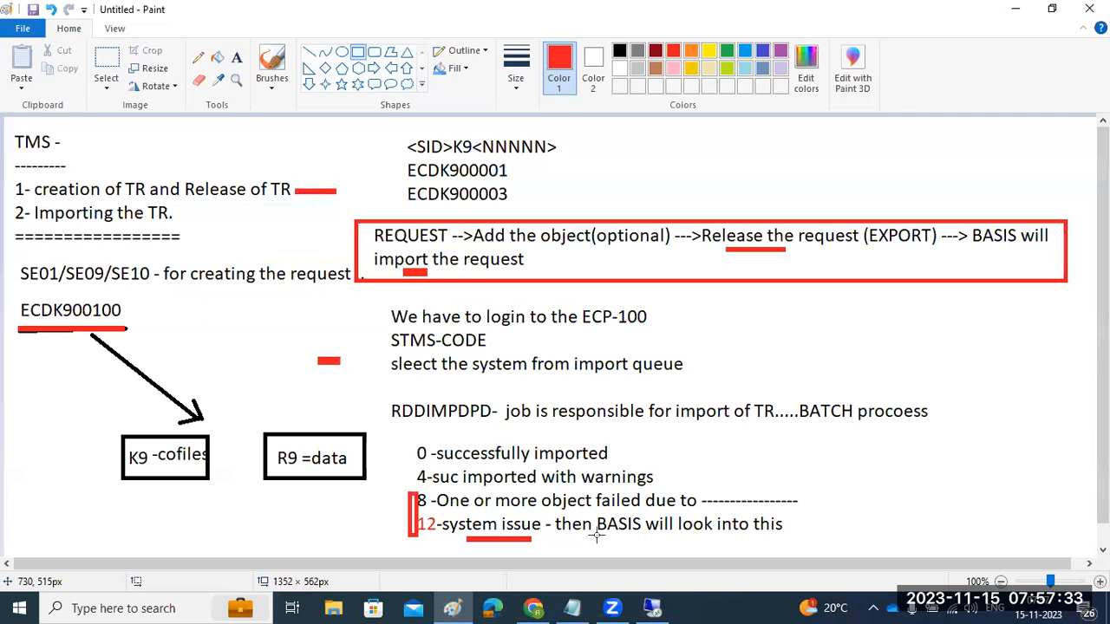
left_click(612, 608)
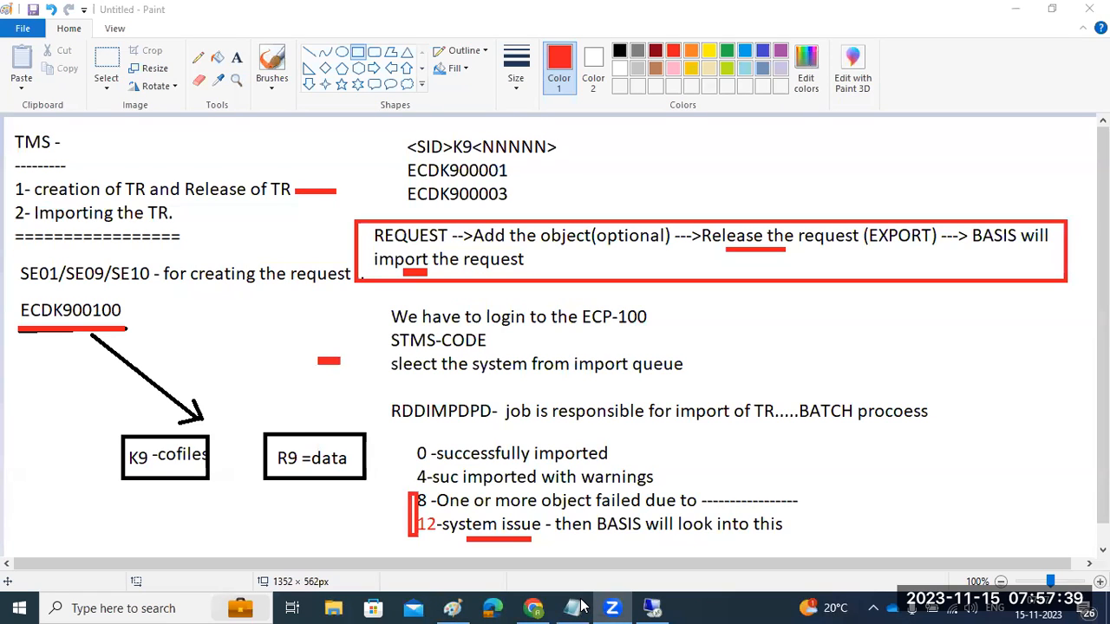
left_click(62, 385)
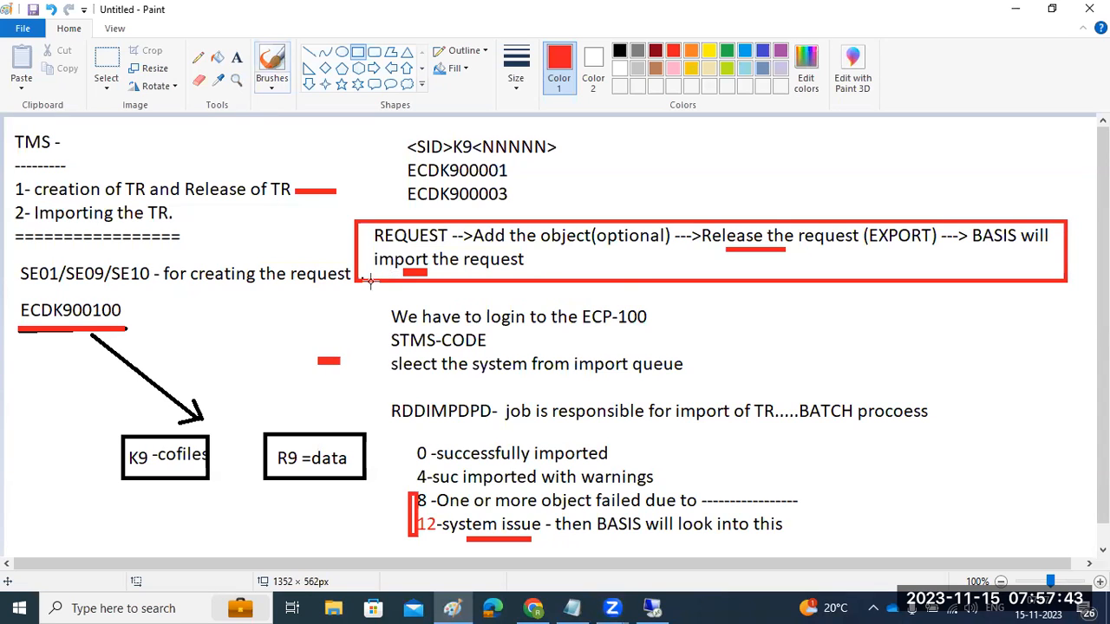
scroll(370, 279, "down", 1)
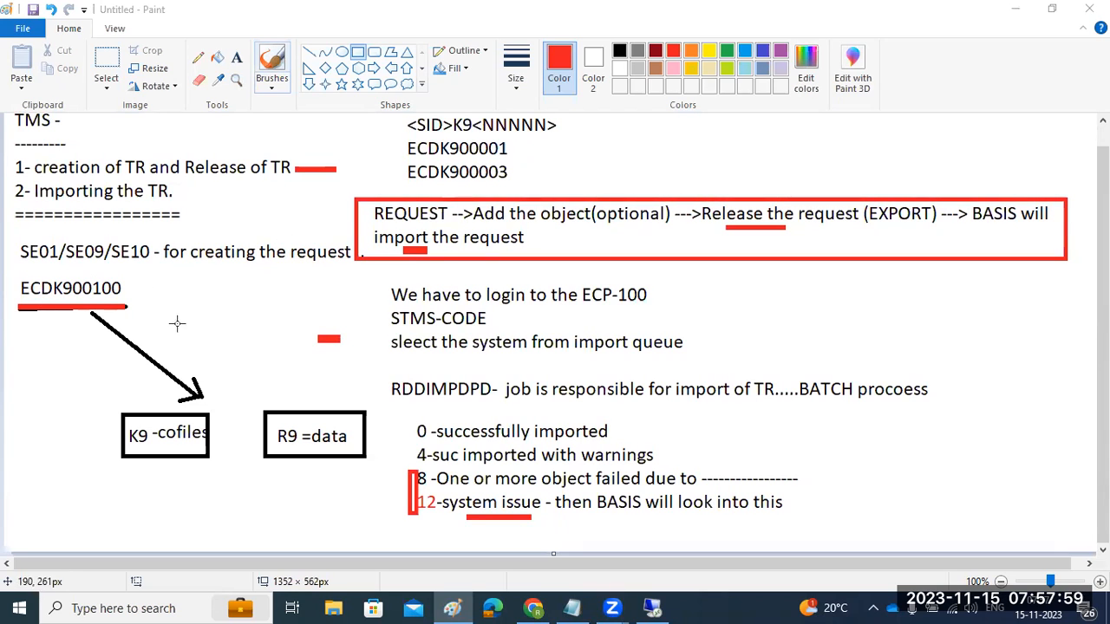
left_click_drag(26, 267, 151, 265)
- Open the Transport Organizer with /nse09, /nse10 and /nse01 in turn, then back out to Easy Access
left_click(650, 607)
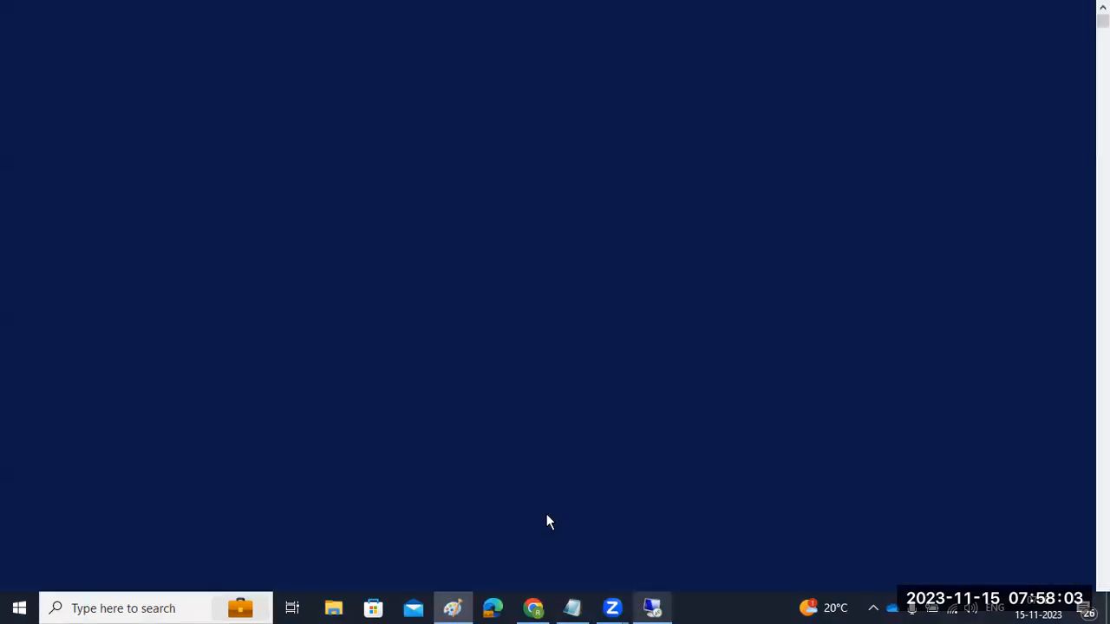
left_click(87, 85)
type("/nse09")
key("Return")
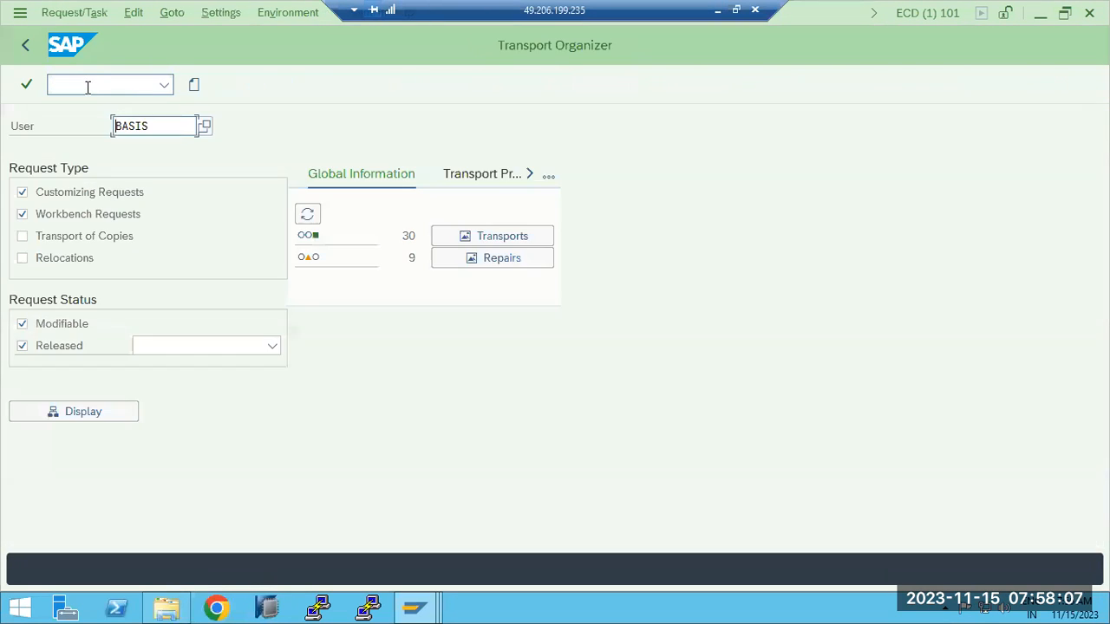
left_click(57, 86)
type("/nse10")
key("Return")
left_click(93, 90)
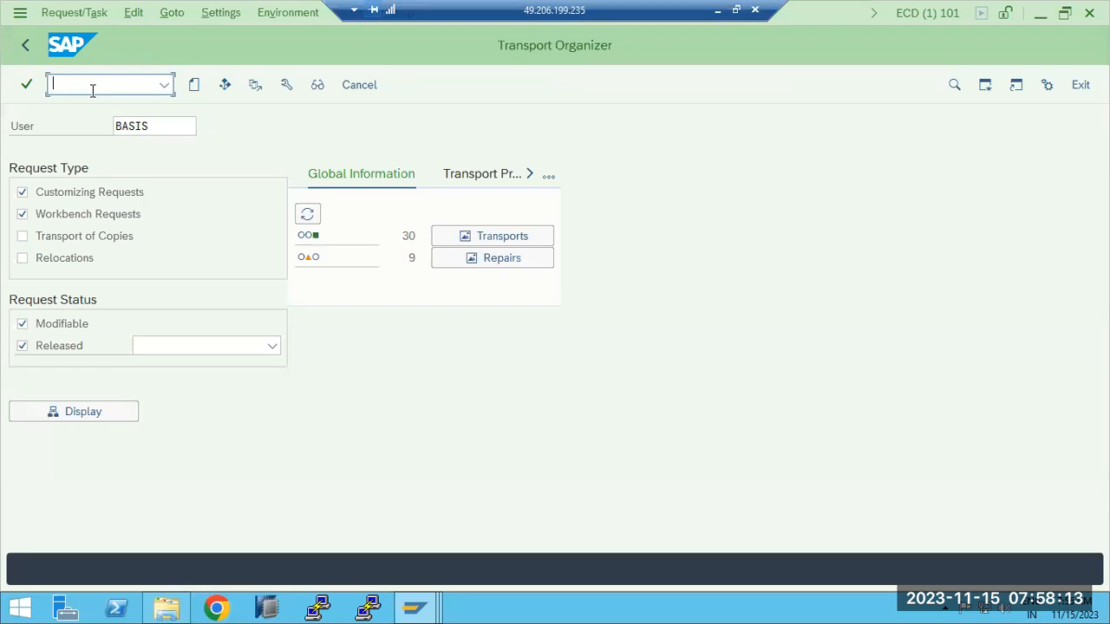
type("/nse01")
key("Return")
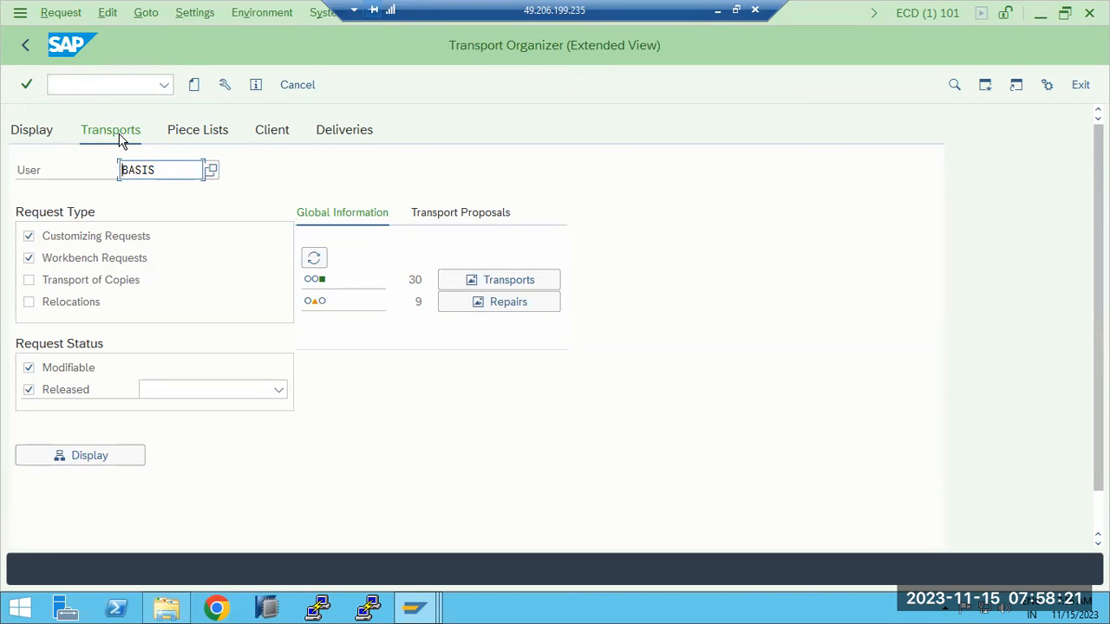
left_click(25, 49)
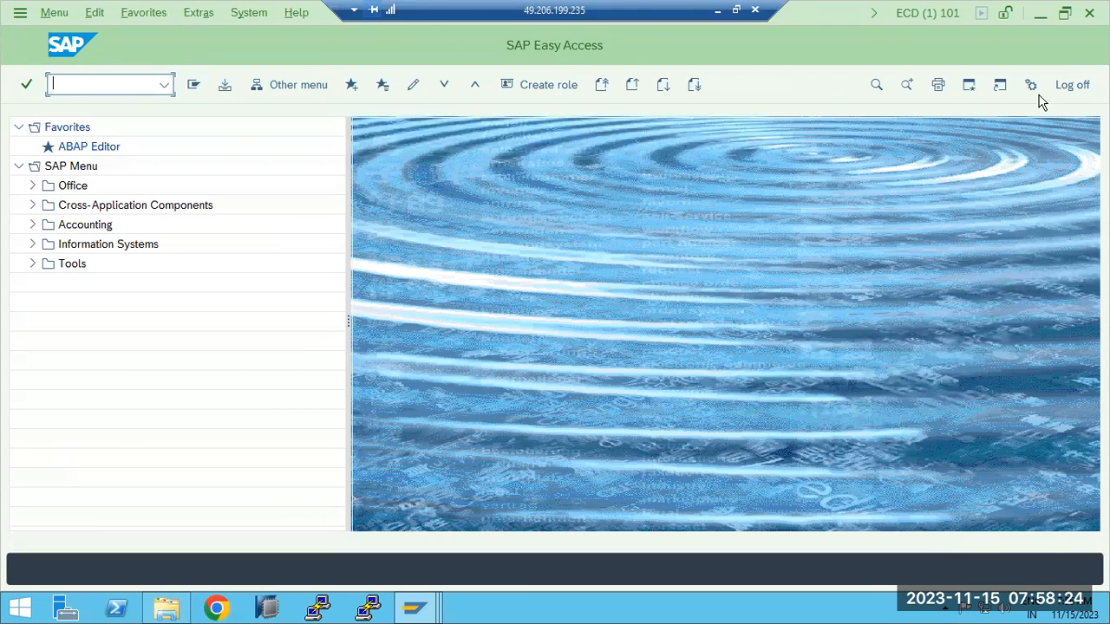
- Log off ECD, exit STMS in ECP, and answer No to stay logged on to ECP
left_click(1084, 84)
left_click(1080, 86)
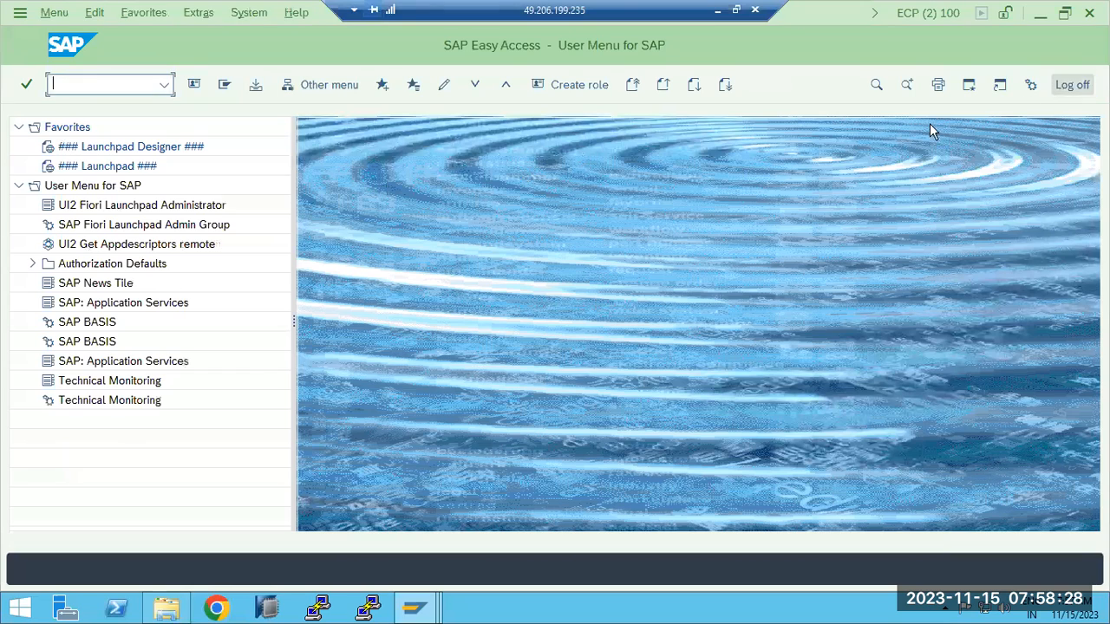
left_click(1070, 84)
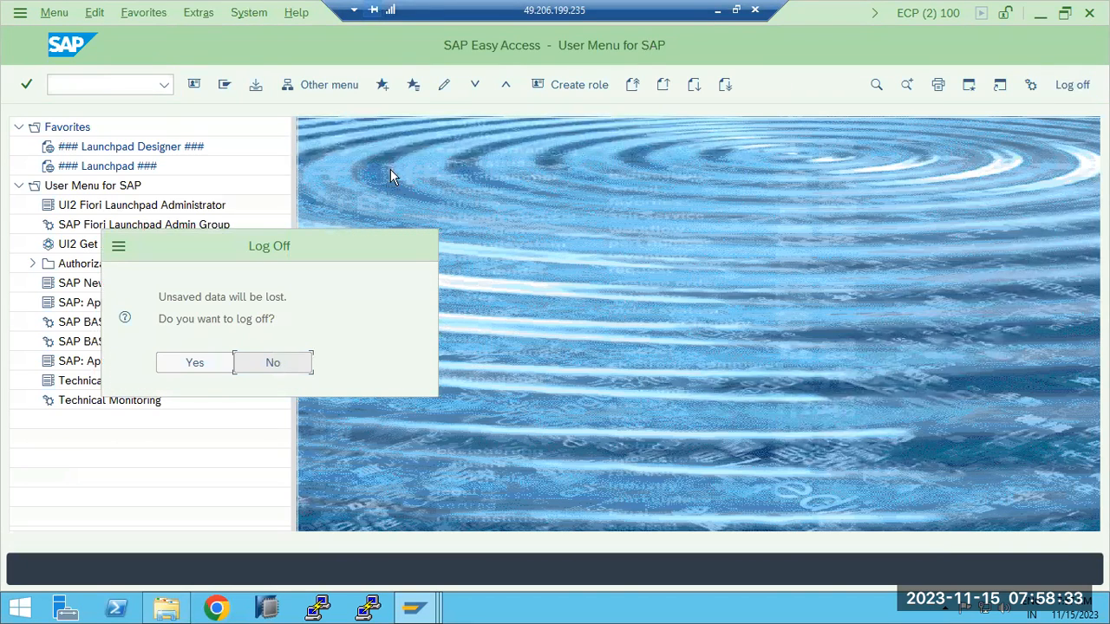
left_click(272, 369)
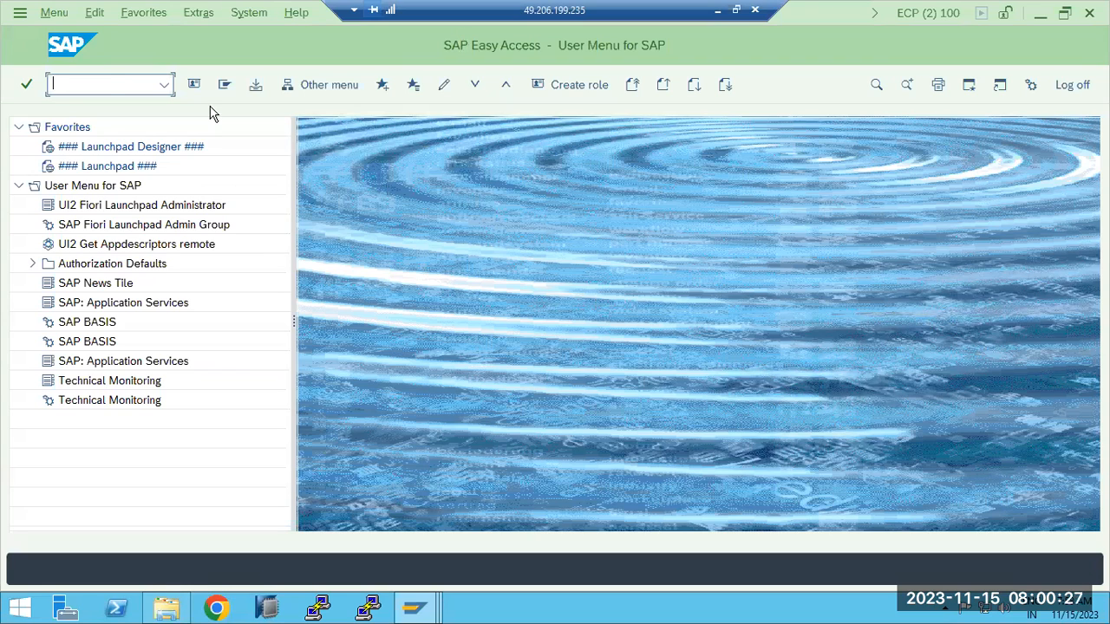
- Open the ECD import queue via STMS and check canceled request ECDKT00019's return code 12
type("stms")
key("Return")
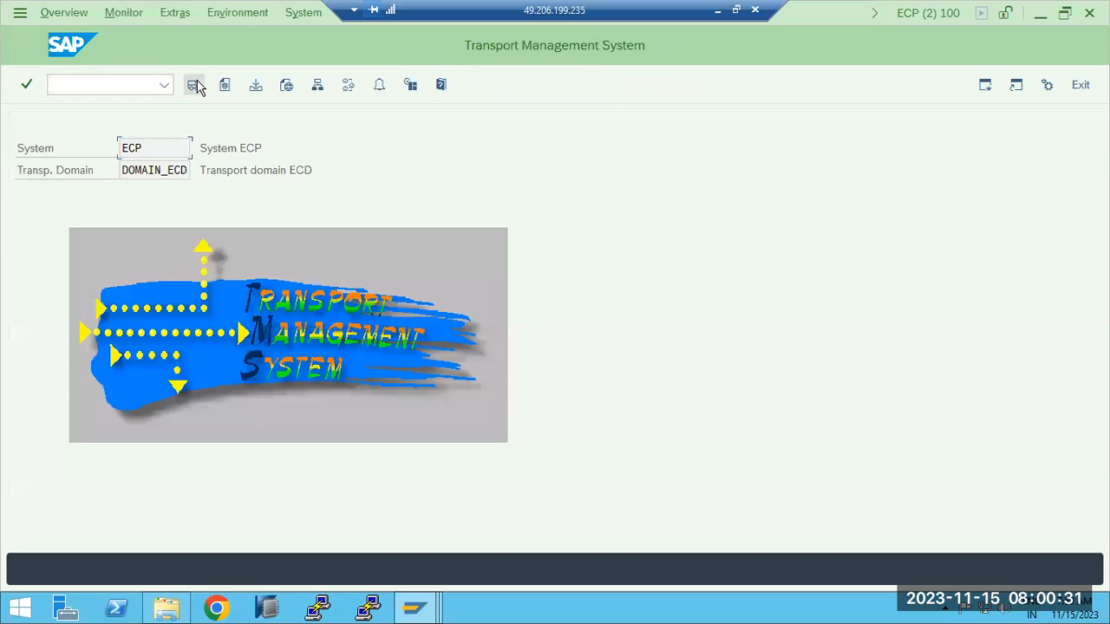
left_click(193, 84)
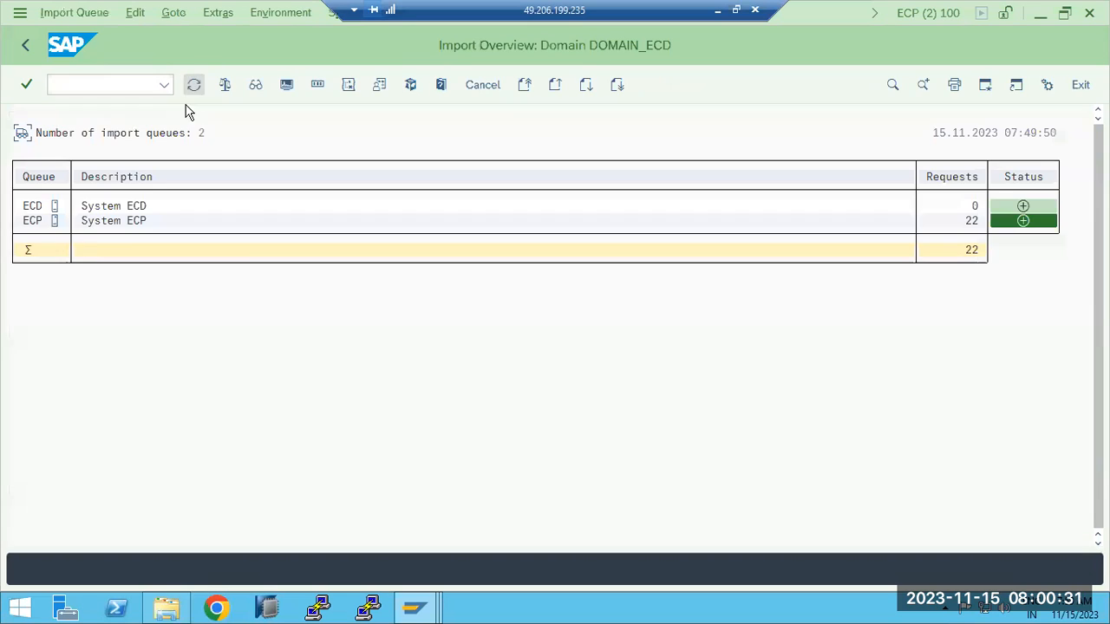
double_click(33, 208)
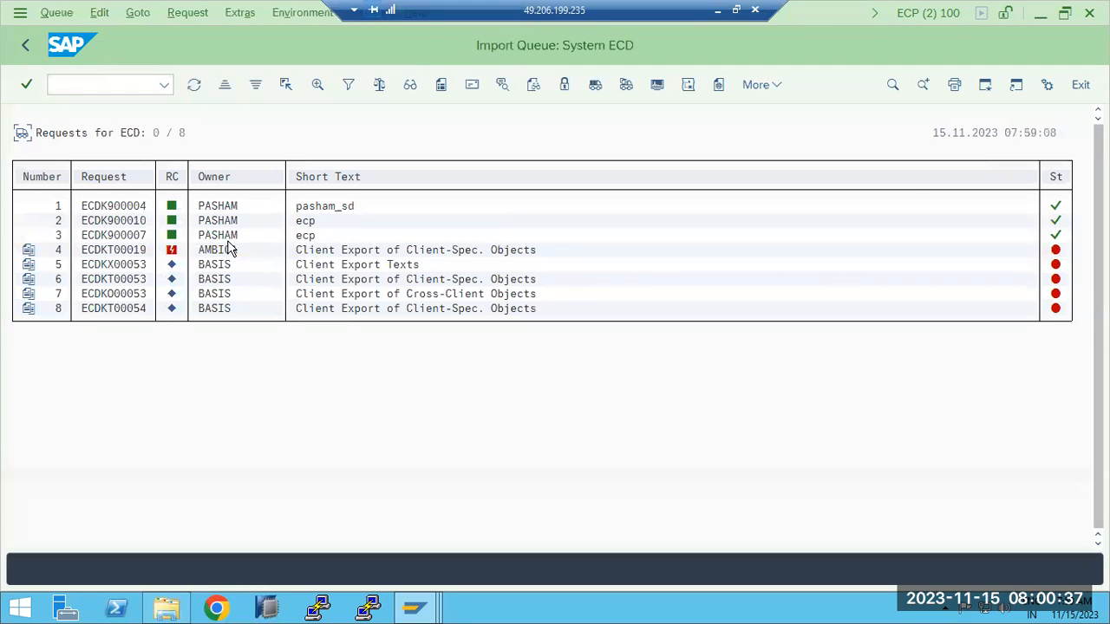
left_click(26, 46)
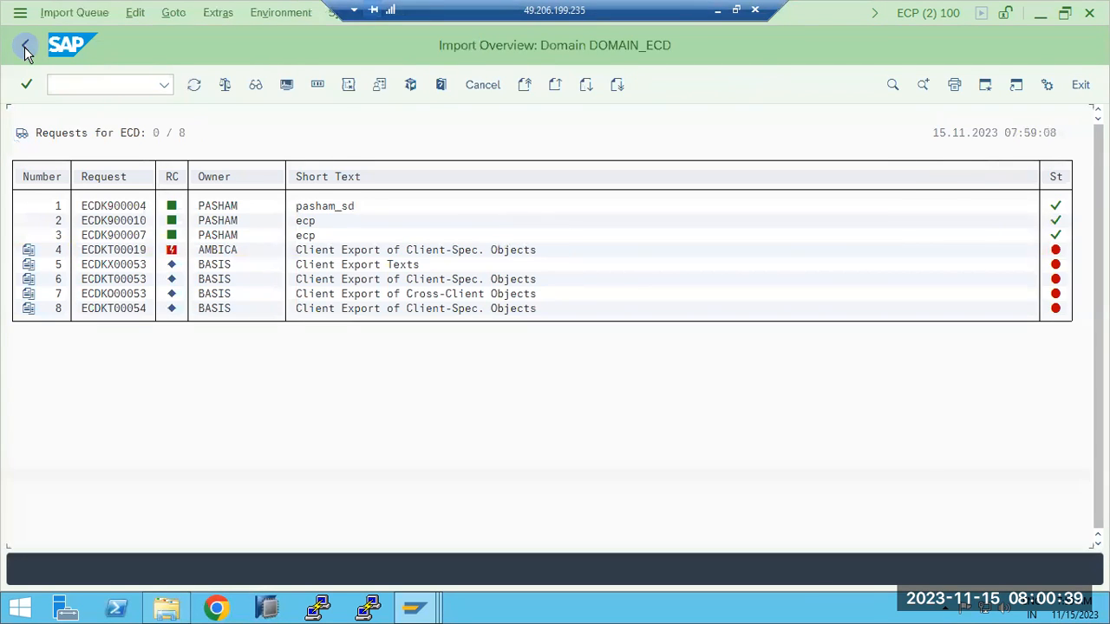
double_click(31, 206)
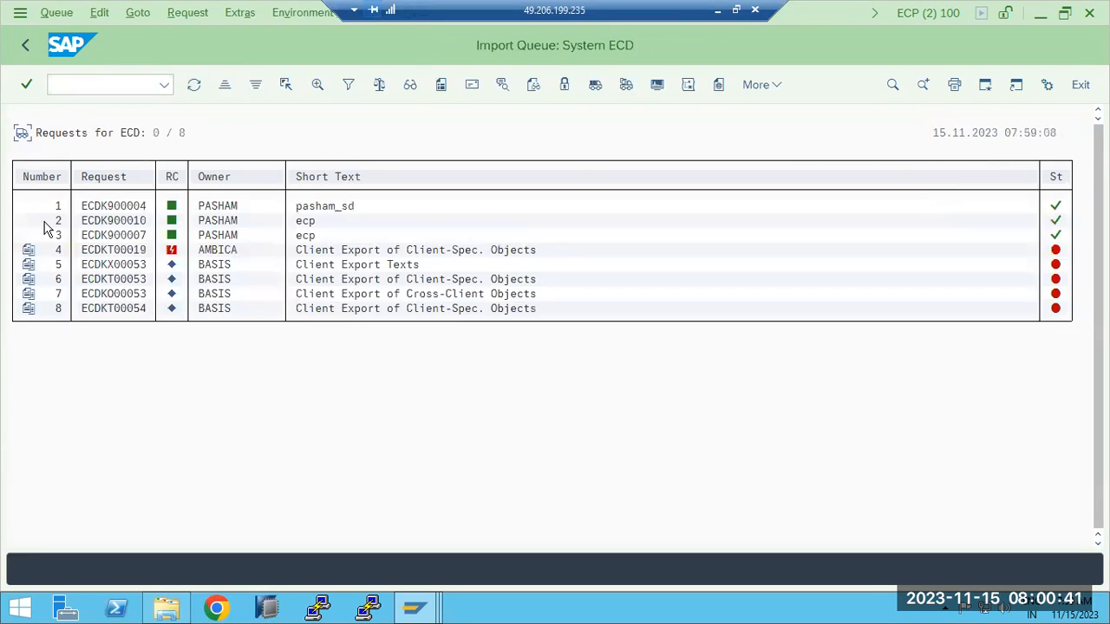
mouse_move(172, 252)
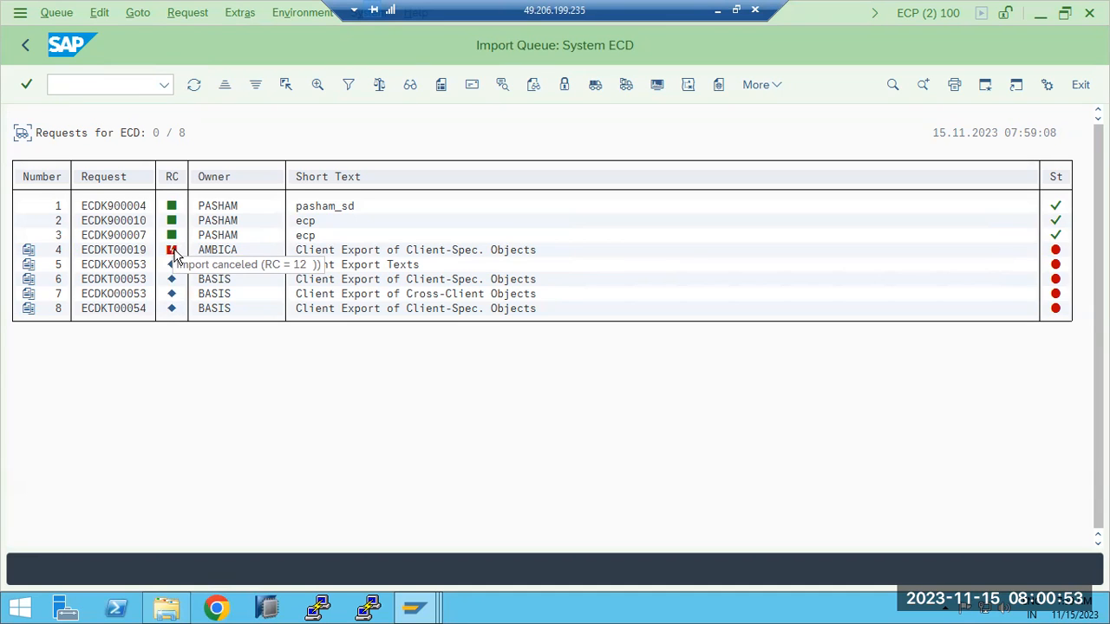
left_click(128, 251)
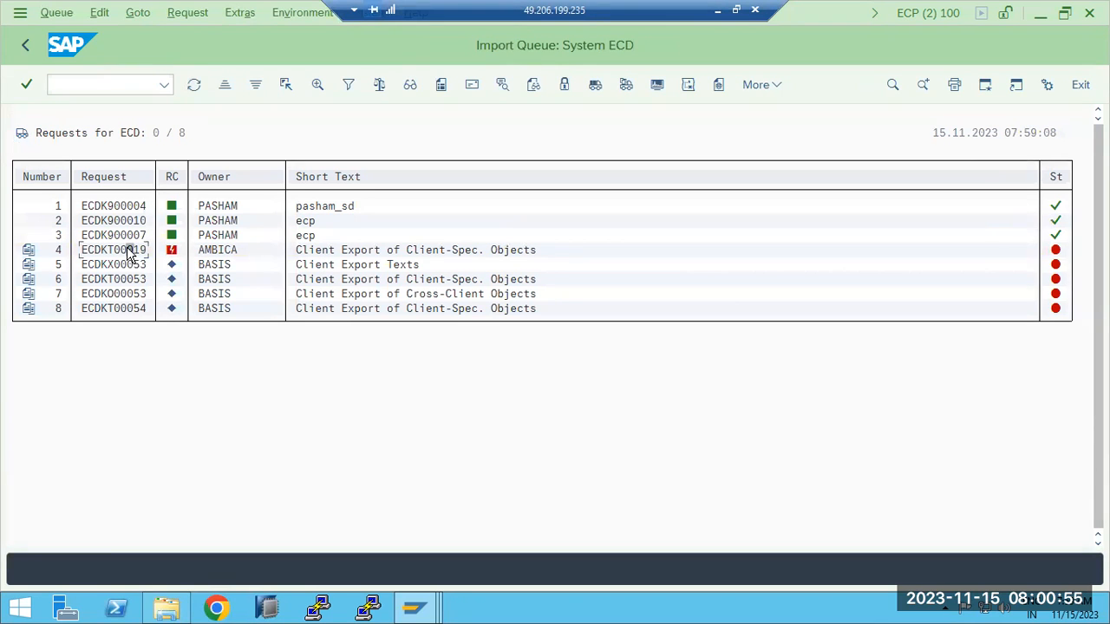
left_click(171, 251)
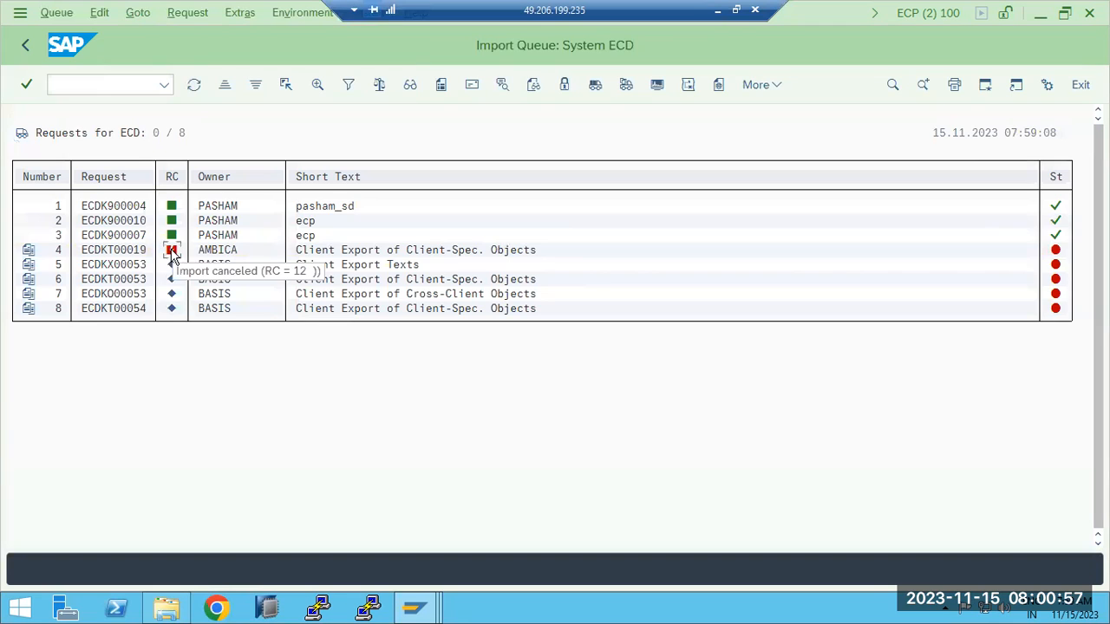
left_click(24, 48)
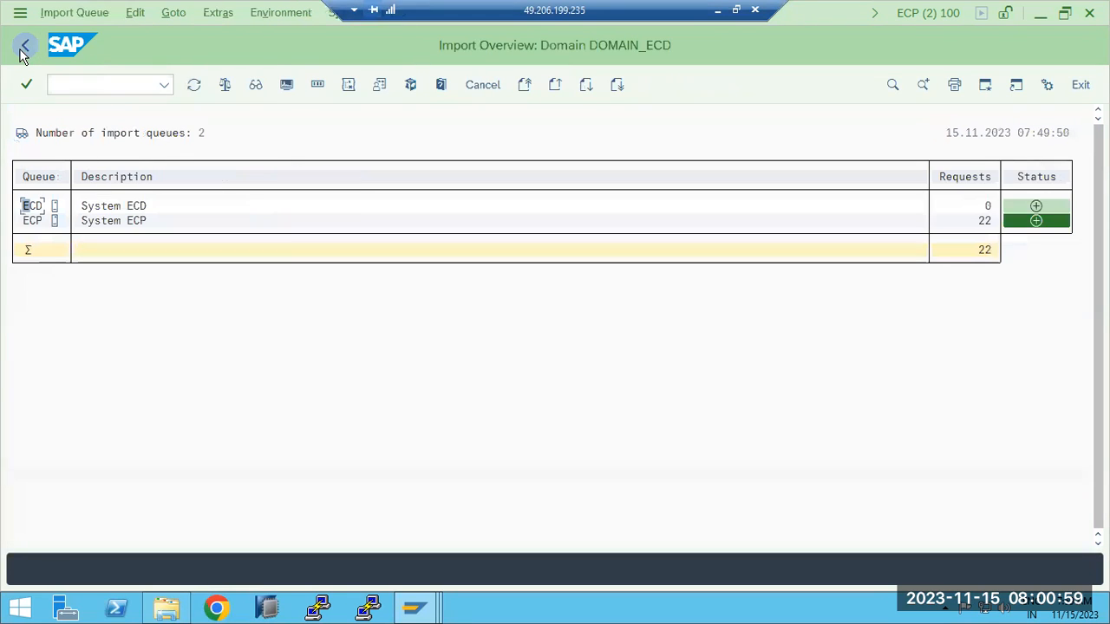